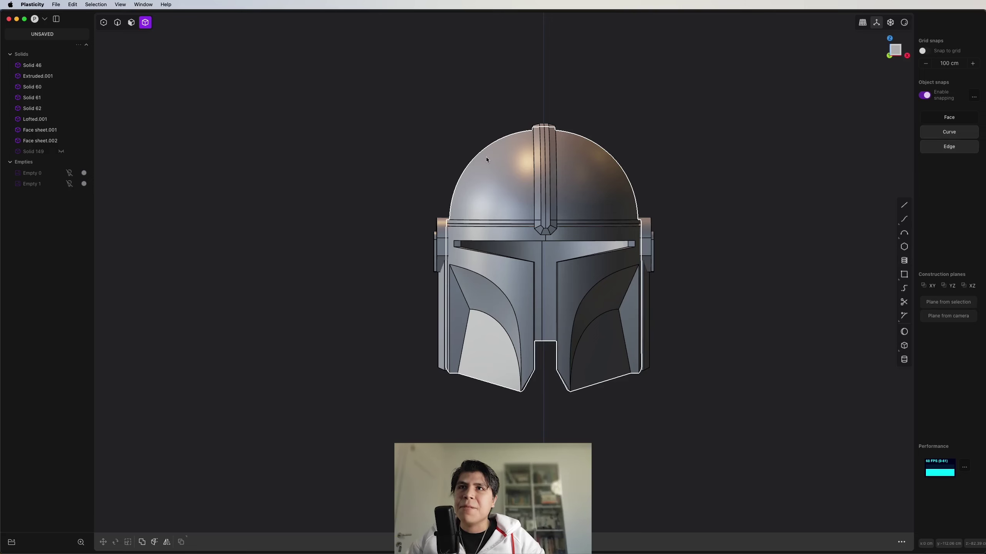
pyautogui.moveTo(696, 272); pyautogui.dragTo(709, 288, button='middle')
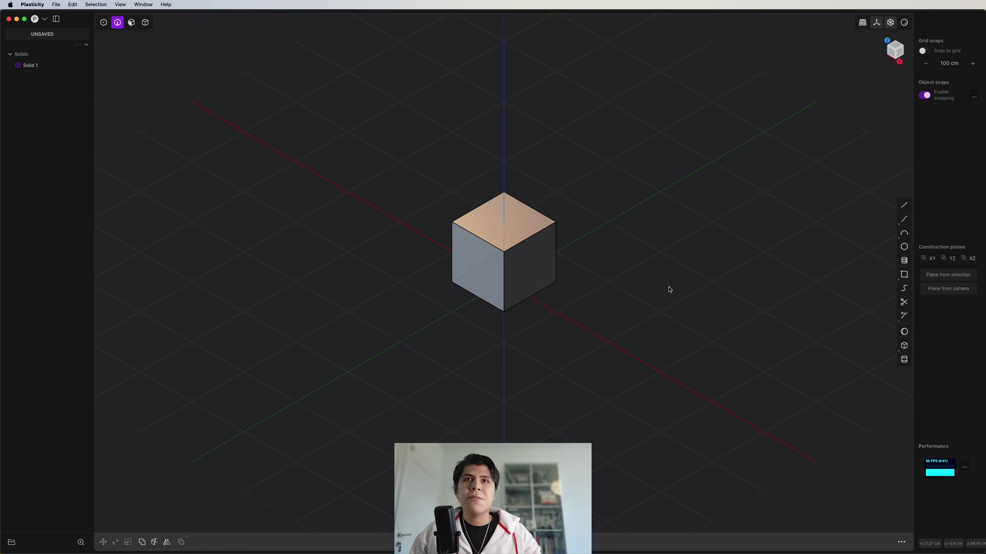
# Place the front helmet reference image in the front view and the side helmet image in the right view.
pyautogui.press('1')
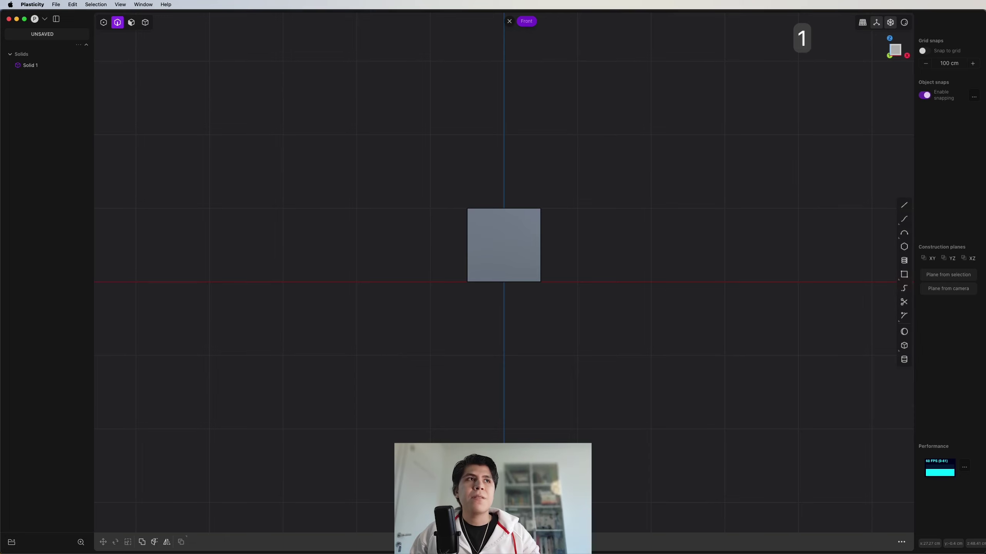
pyautogui.moveTo(655, 194); pyautogui.dragTo(659, 204)
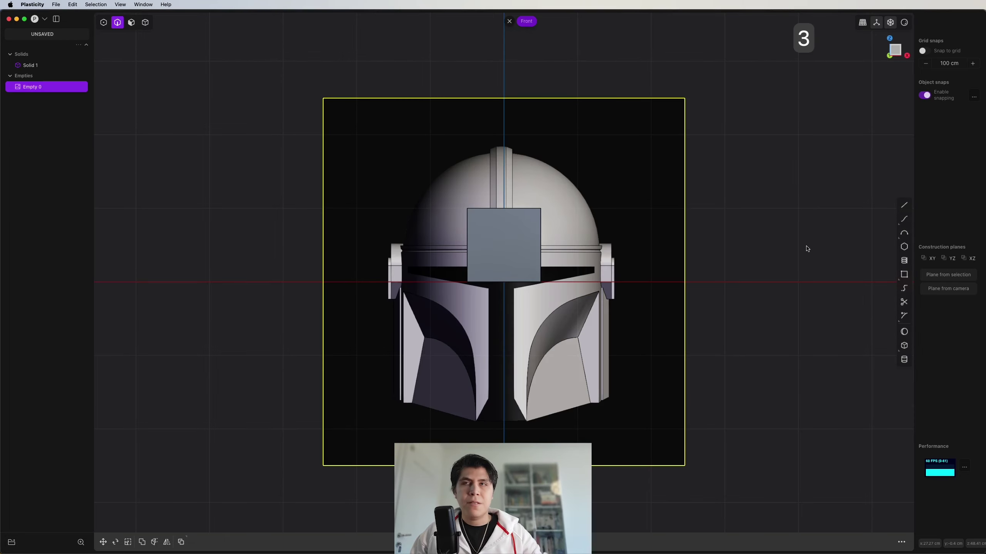
pyautogui.moveTo(806, 248); pyautogui.dragTo(723, 187)
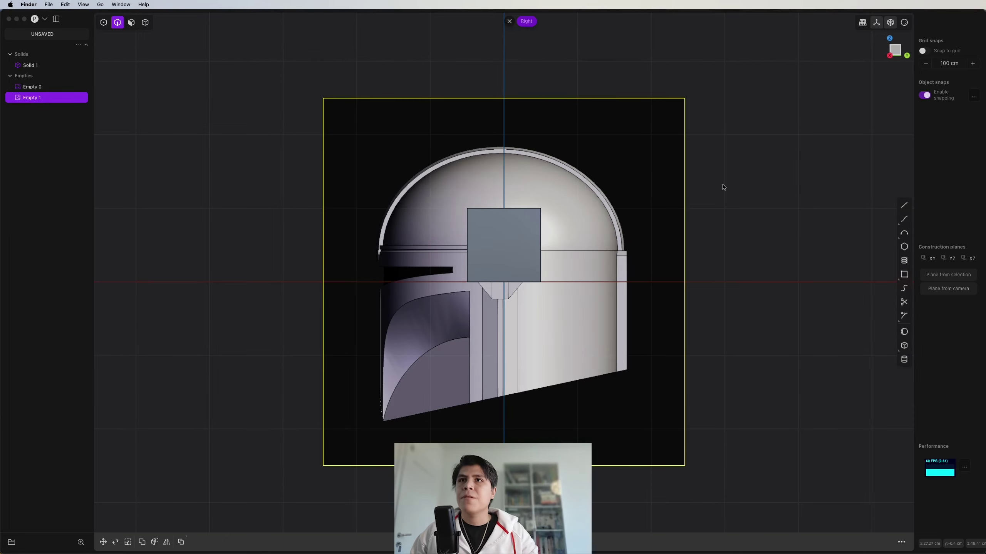
pyautogui.click(740, 200)
# Delete the default cube solid that overlaps the helmet reference images.
pyautogui.moveTo(500, 262)
pyautogui.keyDown('shift'); pyautogui.mouseDown(button='middle')
pyautogui.moveTo(542, 265)
pyautogui.moveTo(534, 253)
pyautogui.moveTo(512, 255)
pyautogui.mouseUp(button='middle'); pyautogui.keyUp('shift')
pyautogui.press('4')
pyautogui.click(513, 255)
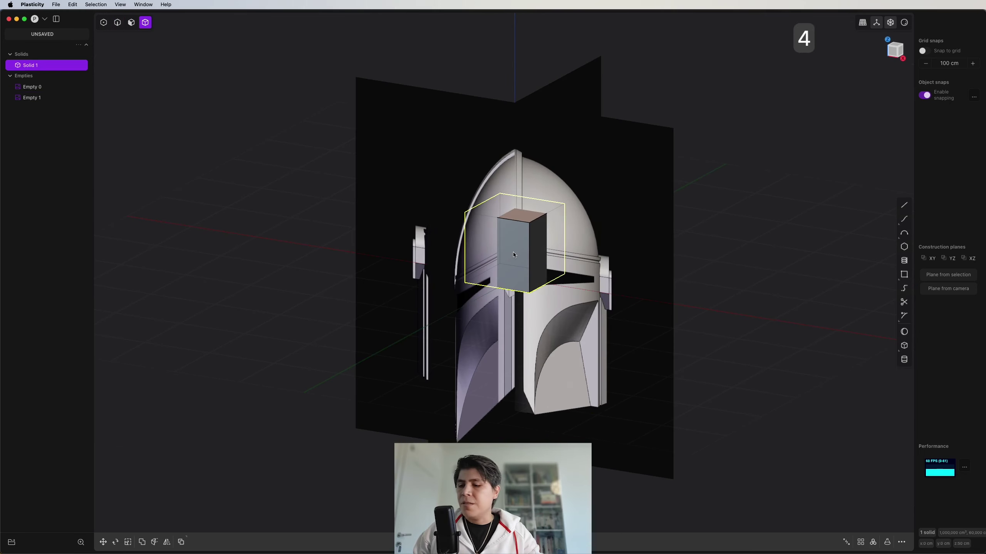
pyautogui.press('x')
# Set both reference images' material to Front depth with an opacity of 0.30.
pyautogui.moveTo(679, 72); pyautogui.dragTo(332, 311)
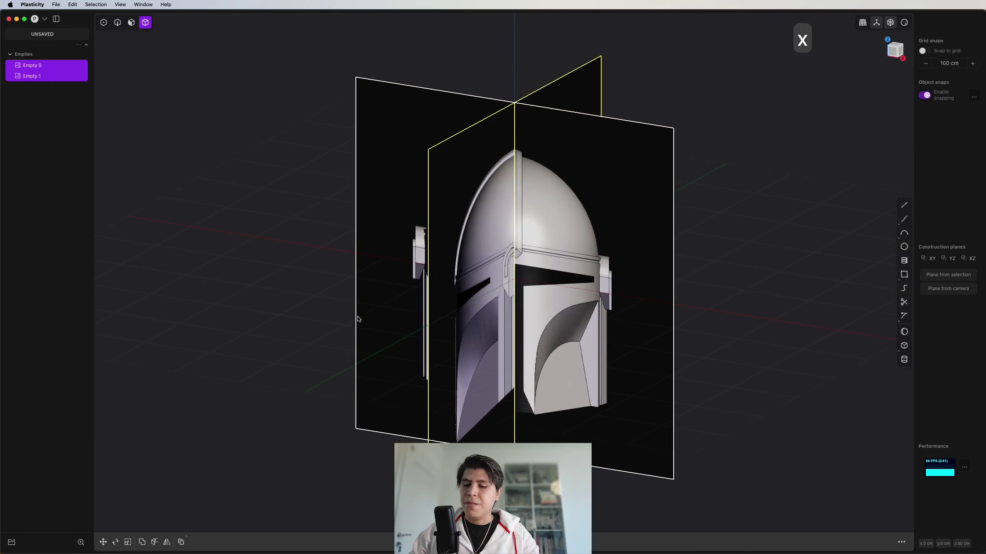
pyautogui.press('m')
pyautogui.click(177, 477)
pyautogui.moveTo(192, 490); pyautogui.dragTo(184, 490)
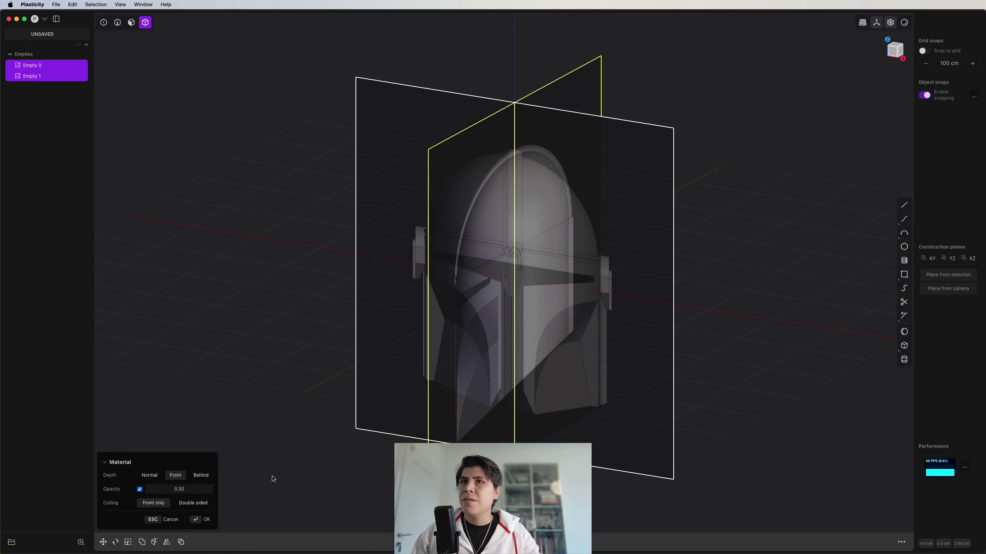
pyautogui.press('Return')
# Move the front reference image back along the Y axis and the side reference image away from the origin along X.
pyautogui.moveTo(717, 357); pyautogui.dragTo(703, 337, button='middle')
pyautogui.click(671, 299)
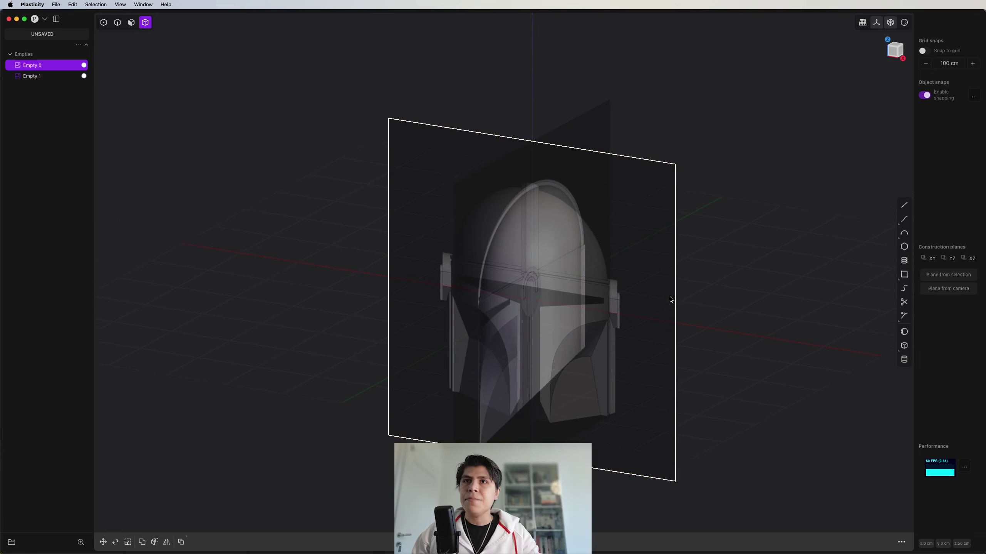
pyautogui.press('g')
pyautogui.moveTo(549, 292); pyautogui.dragTo(677, 223)
pyautogui.rightClick(590, 264)
pyautogui.click(545, 305)
pyautogui.moveTo(545, 305); pyautogui.dragTo(532, 345, button='middle')
pyautogui.press('g')
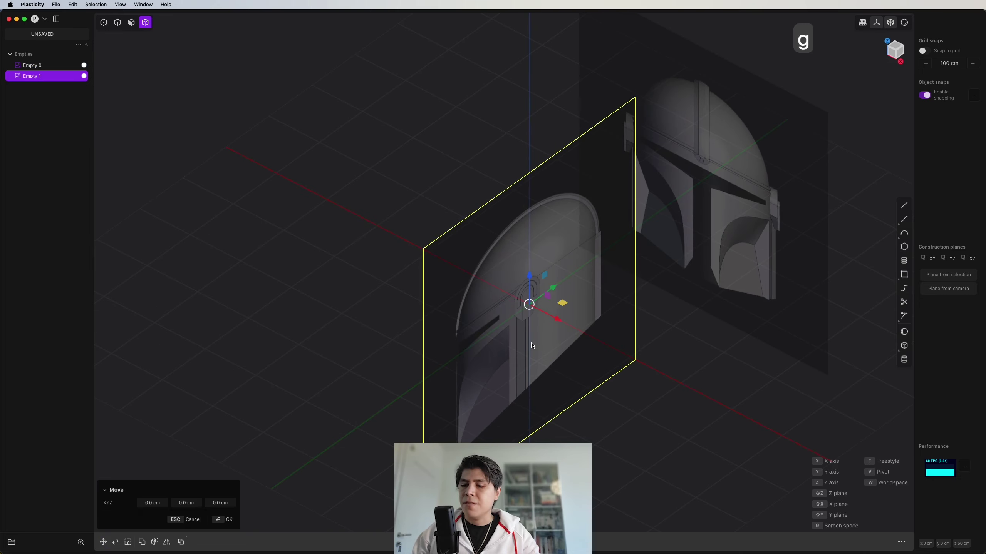
pyautogui.click(446, 258)
# Shift the front reference image about 3.5 cm along X to center the helmet on the vertical axis.
pyautogui.moveTo(474, 315); pyautogui.dragTo(601, 345, button='middle')
pyautogui.press('1')
pyautogui.scroll(13, 649, 344)
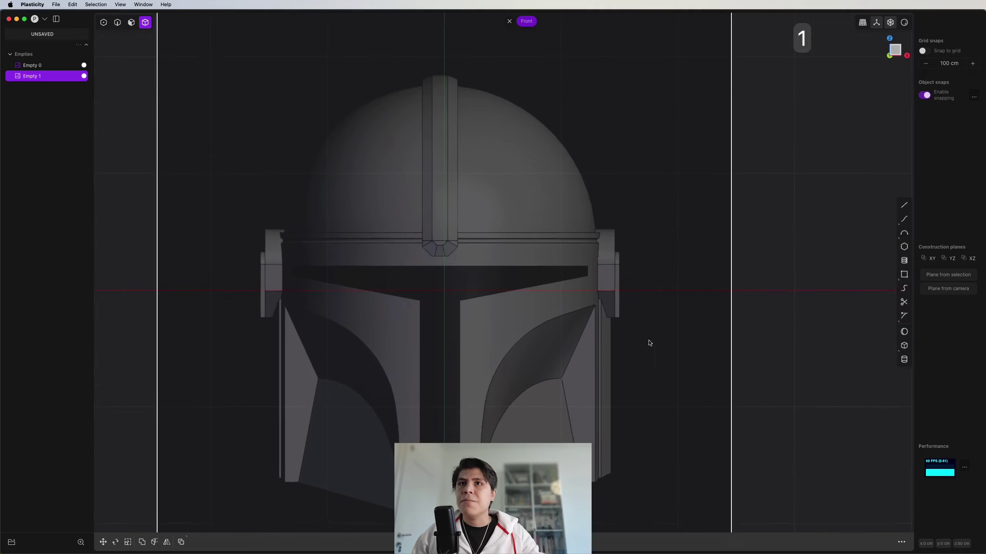
pyautogui.scroll(-1, 649, 343)
pyautogui.keyDown('shift'); pyautogui.moveTo(486, 328); pyautogui.dragTo(590, 295, button='middle'); pyautogui.keyUp('shift')
pyautogui.click(545, 290)
pyautogui.scroll(-1, 546, 291)
pyautogui.press('g')
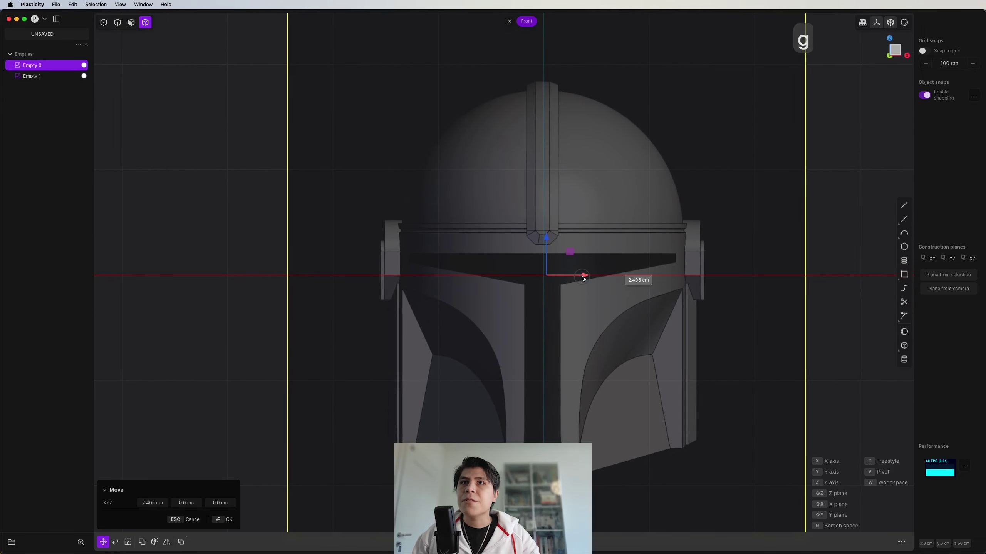
pyautogui.scroll(4, 582, 279)
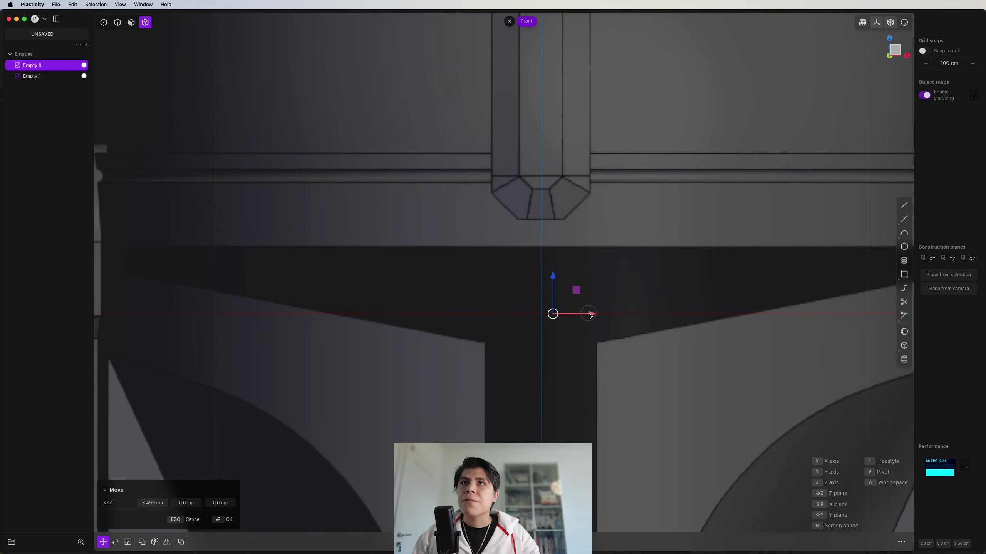
pyautogui.click(589, 315)
# Shift the side reference image about 4.8 cm along Y to center the ear piece on the vertical axis.
pyautogui.scroll(-6, 586, 299)
pyautogui.scroll(-3, 604, 310)
pyautogui.press('3')
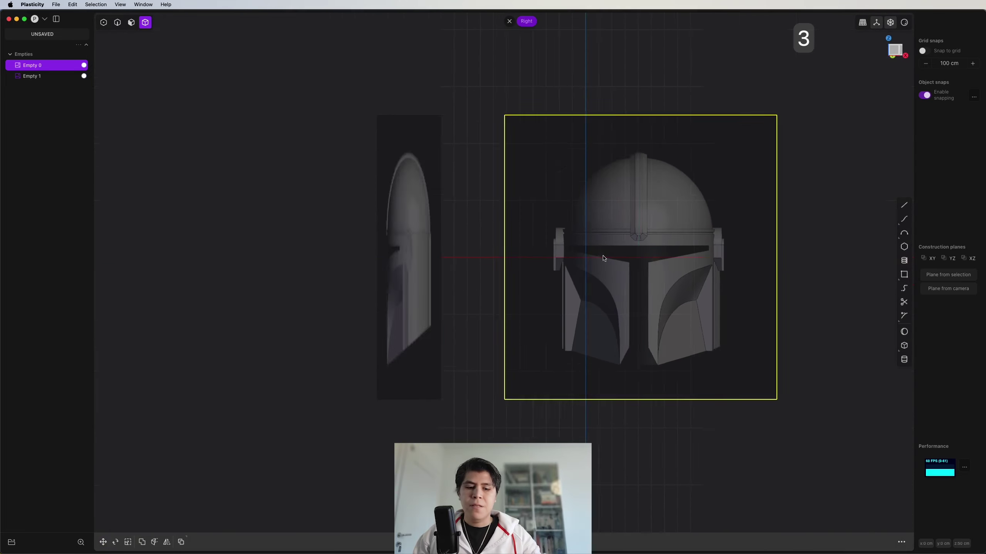
pyautogui.scroll(3, 548, 251)
pyautogui.click(547, 249)
pyautogui.keyDown('shift'); pyautogui.moveTo(542, 254); pyautogui.dragTo(559, 250, button='middle'); pyautogui.keyUp('shift')
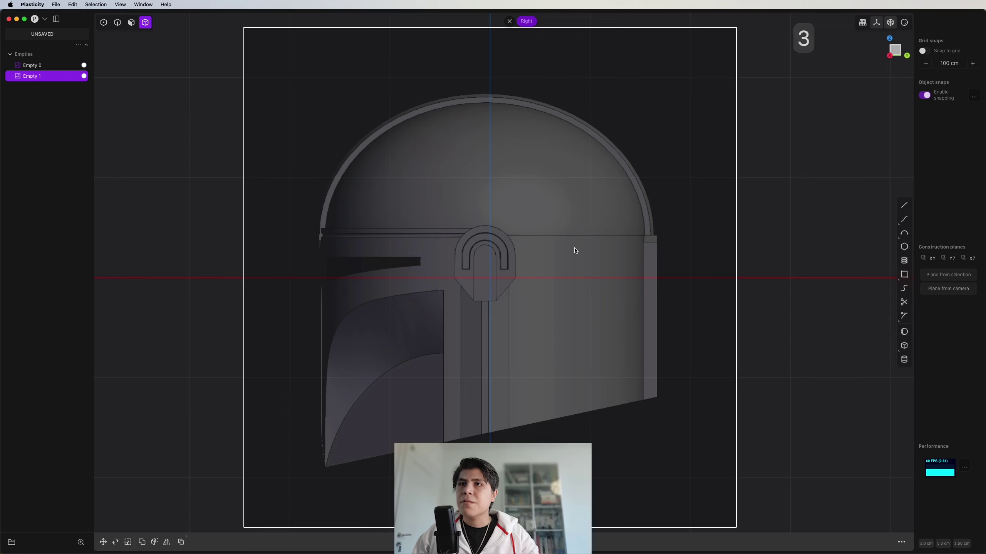
pyautogui.press('g')
pyautogui.keyDown('shift'); pyautogui.moveTo(538, 296); pyautogui.dragTo(568, 264, button='middle'); pyautogui.keyUp('shift')
pyautogui.scroll(3, 544, 282)
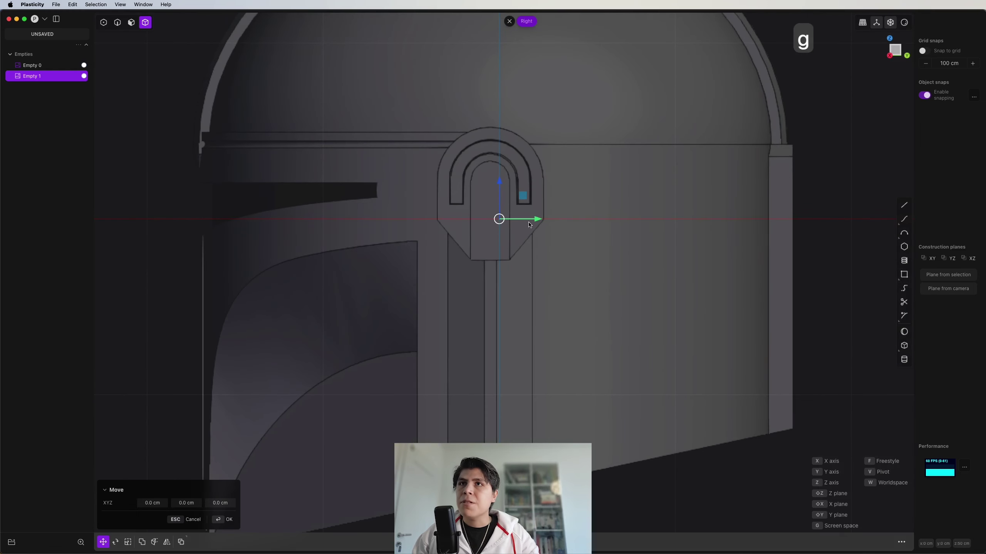
pyautogui.moveTo(530, 224); pyautogui.dragTo(538, 224)
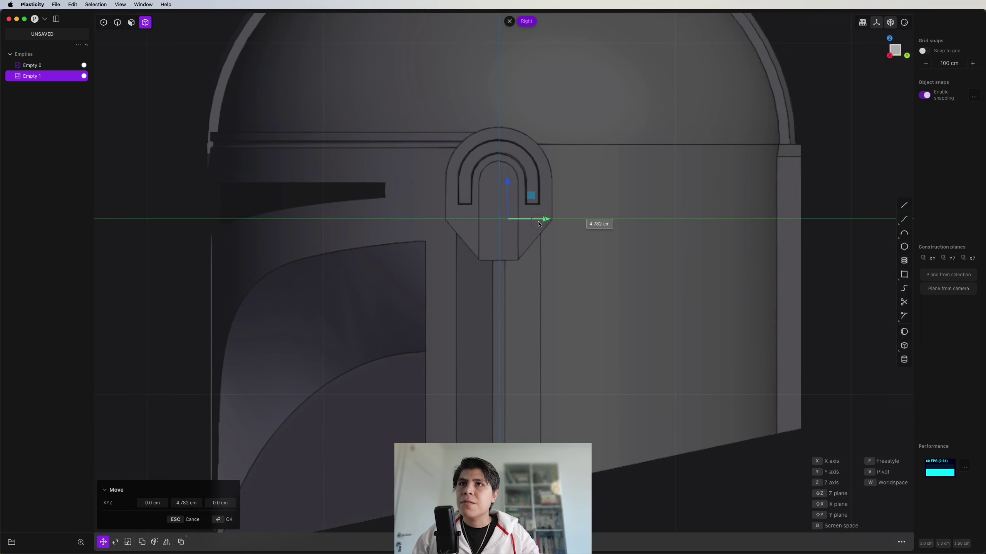
pyautogui.moveTo(539, 224); pyautogui.dragTo(539, 224)
pyautogui.scroll(-5, 540, 223)
pyautogui.keyDown('shift'); pyautogui.moveTo(541, 224); pyautogui.dragTo(546, 216, button='middle'); pyautogui.keyUp('shift')
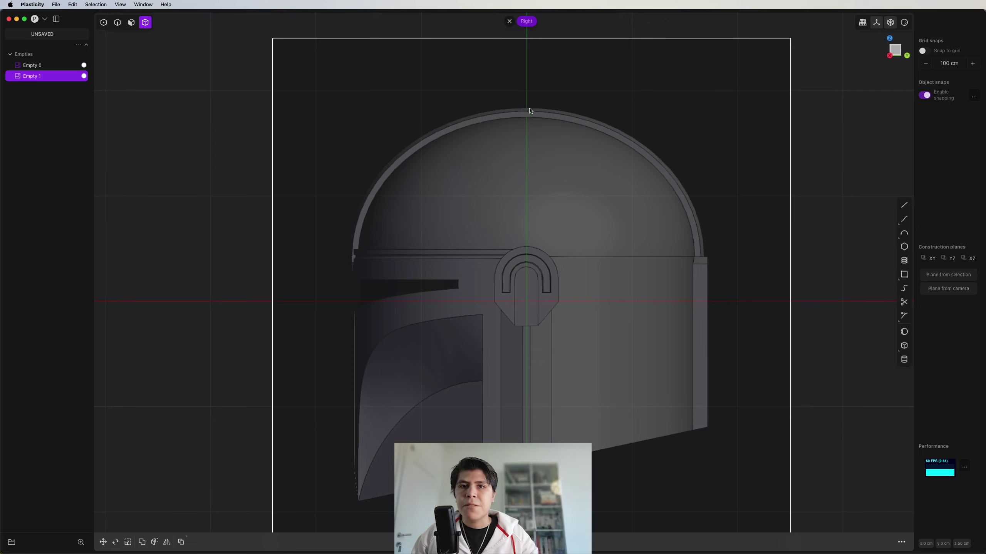
# In the front view, start a control-point curve on the vertical axis near the crest's top and trace along one side of the dome.
pyautogui.moveTo(524, 113); pyautogui.dragTo(501, 158, button='middle')
pyautogui.press('1')
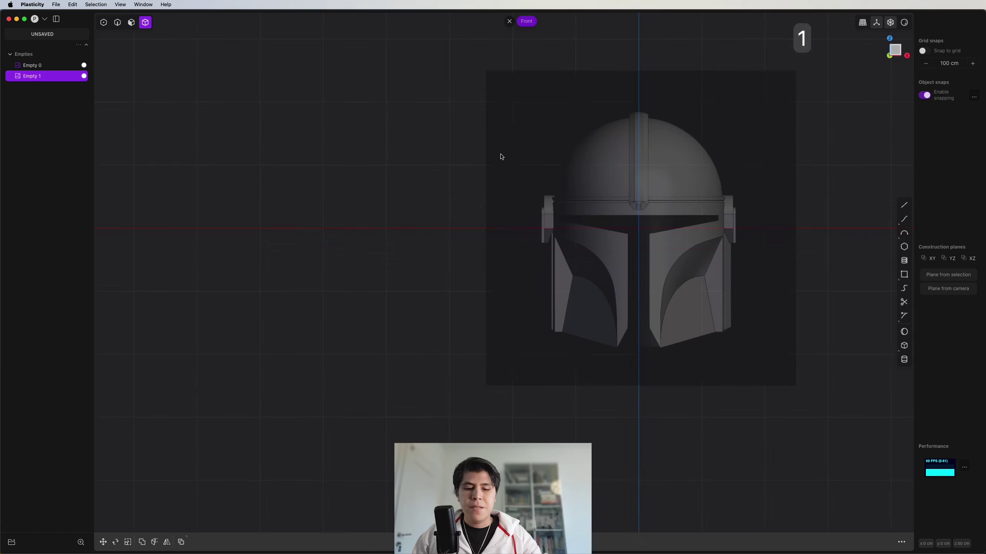
pyautogui.scroll(5, 718, 165)
pyautogui.scroll(1, 710, 165)
pyautogui.keyDown('shift'); pyautogui.moveTo(694, 167); pyautogui.dragTo(662, 180, button='middle'); pyautogui.keyUp('shift')
pyautogui.scroll(-2, 682, 156)
pyautogui.press('ctrl+super+c')
pyautogui.scroll(5, 627, 161)
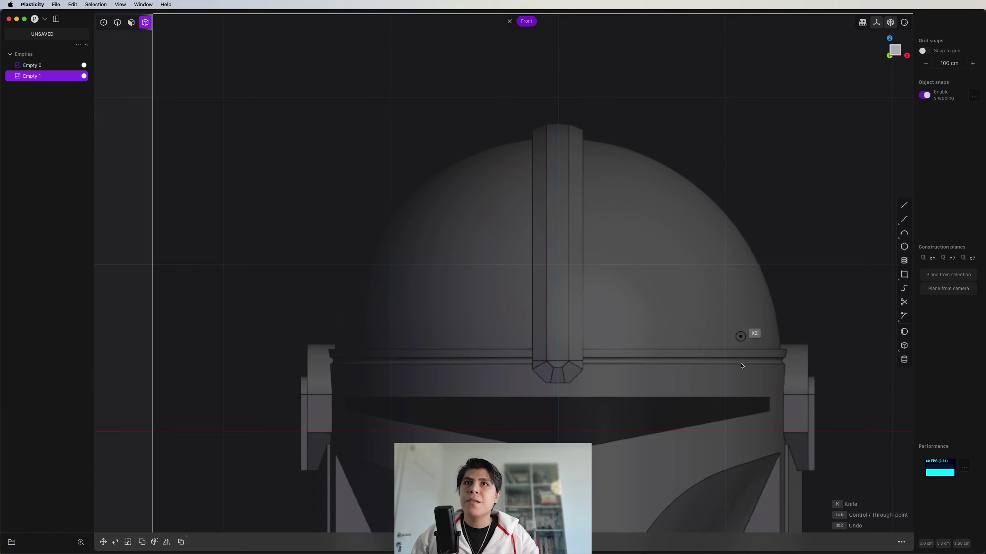
pyautogui.keyDown('shift'); pyautogui.moveTo(755, 363); pyautogui.dragTo(804, 303, button='middle'); pyautogui.keyUp('shift')
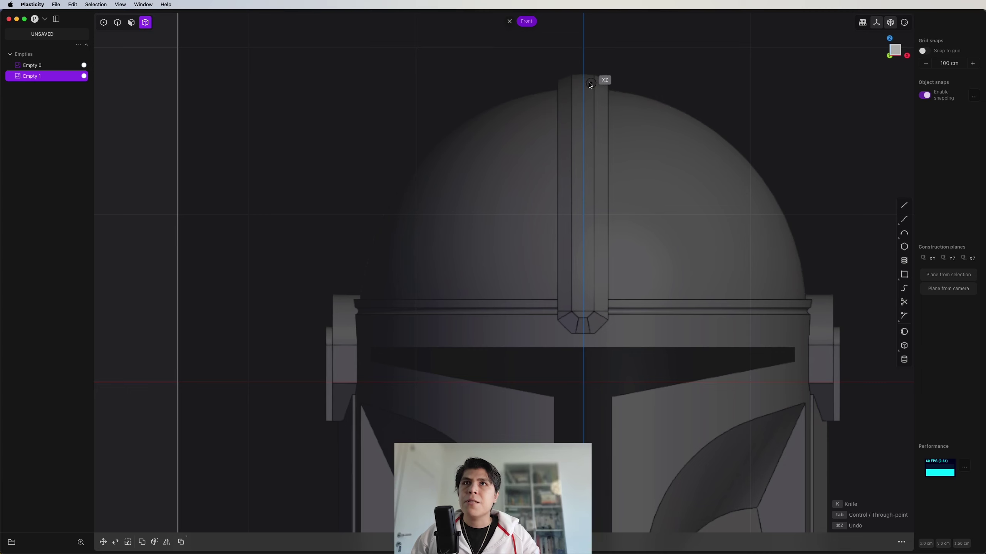
pyautogui.scroll(3, 590, 85)
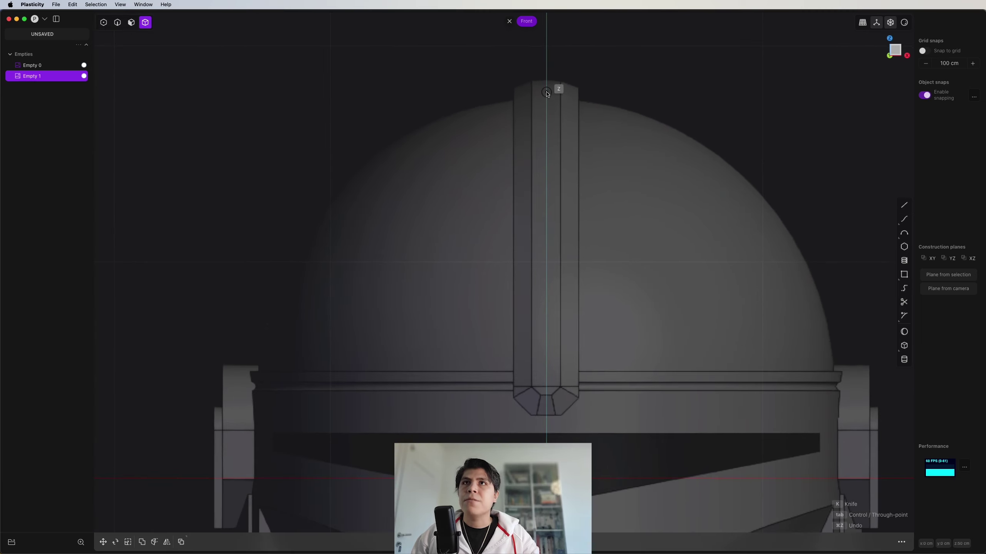
pyautogui.click(546, 91)
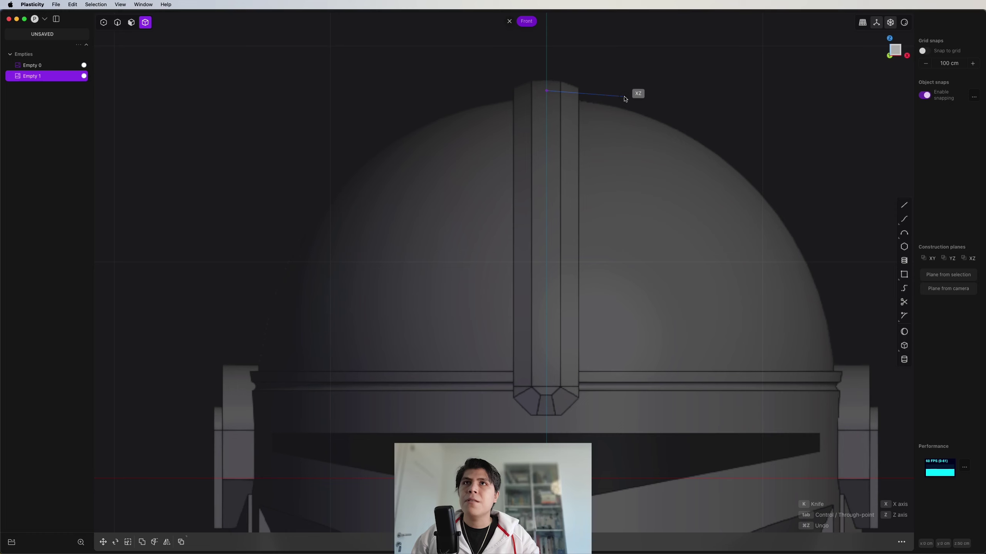
pyautogui.click(627, 95)
pyautogui.click(746, 138)
pyautogui.click(811, 209)
# Continue the curve down past the ear piece along the helmet's side and finish it below the helmet's lower edge.
pyautogui.keyDown('shift'); pyautogui.moveTo(819, 228); pyautogui.dragTo(733, 152, button='middle'); pyautogui.keyUp('shift')
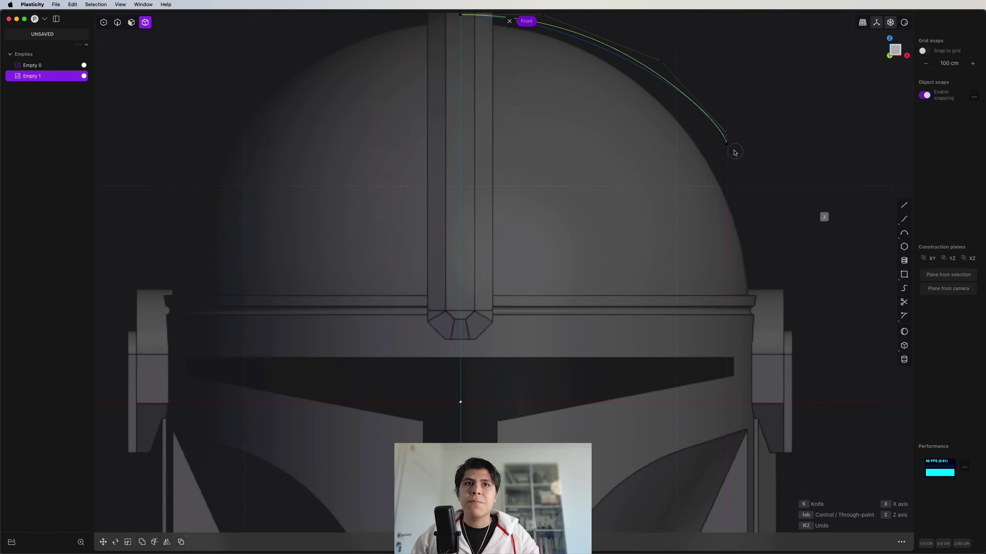
pyautogui.click(754, 245)
pyautogui.scroll(-5, 755, 246)
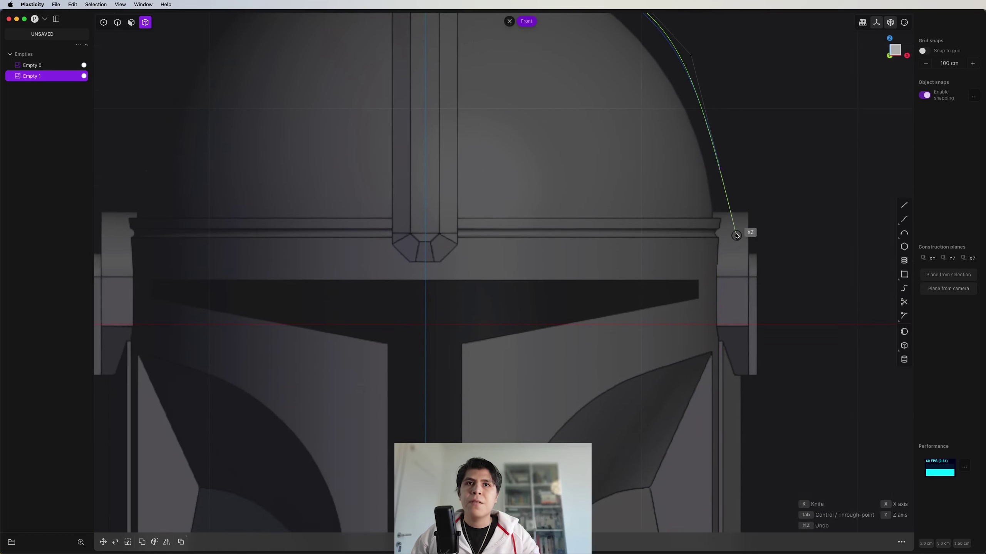
pyautogui.click(727, 256)
pyautogui.scroll(-5, 745, 325)
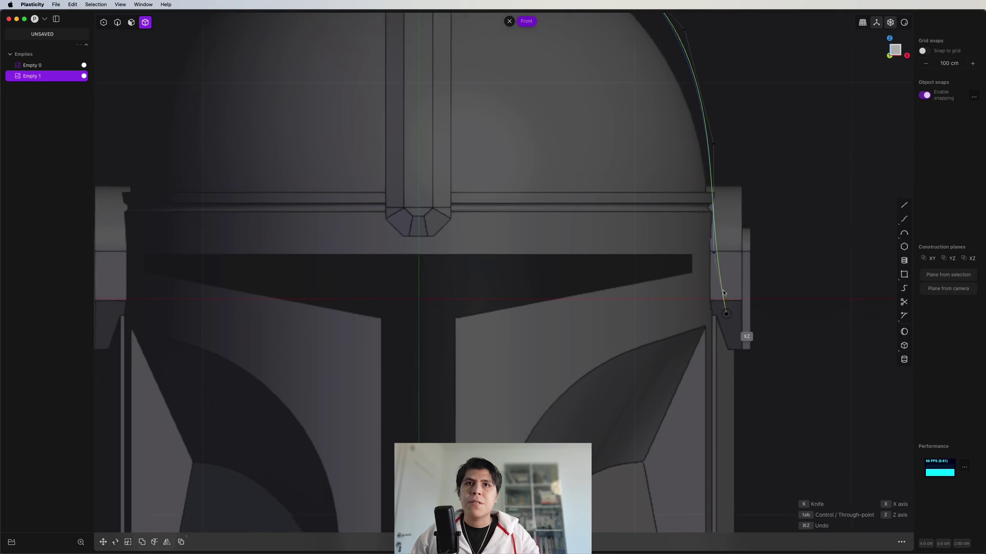
pyautogui.click(691, 379)
pyautogui.scroll(-5, 692, 379)
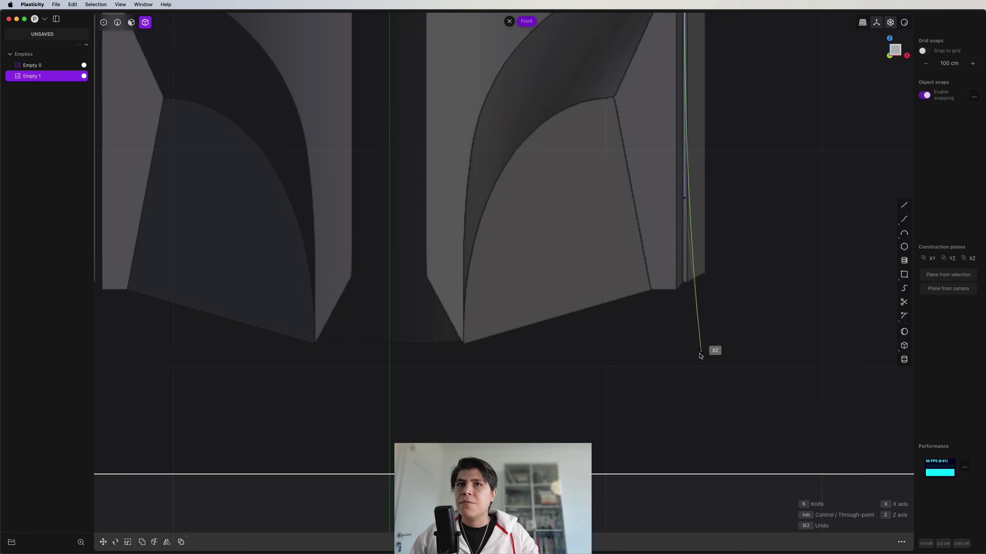
pyautogui.click(687, 364)
pyautogui.rightClick(705, 374)
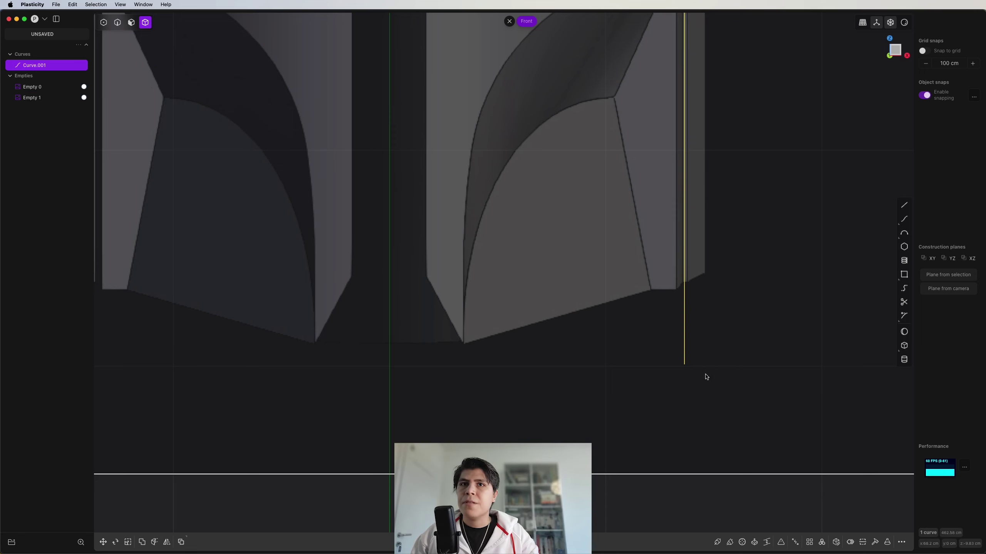
# Move the curve's third control point inward toward the dome and its second control point closer to the crest.
pyautogui.scroll(-5, 450, 362)
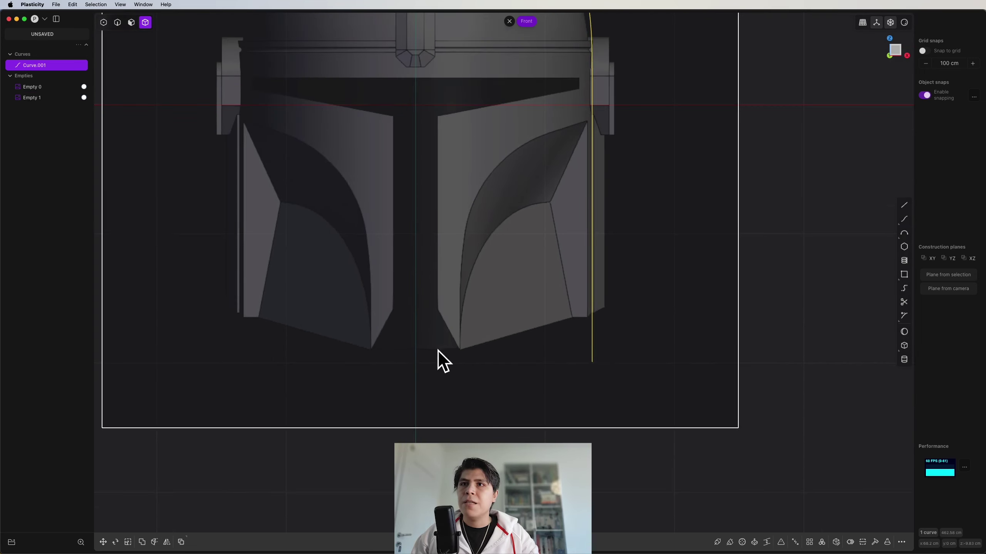
pyautogui.keyDown('shift'); pyautogui.moveTo(509, 284); pyautogui.dragTo(528, 341, button='middle'); pyautogui.keyUp('shift')
pyautogui.keyDown('shift'); pyautogui.moveTo(607, 46); pyautogui.dragTo(613, 192, button='middle'); pyautogui.keyUp('shift')
pyautogui.press('1')
pyautogui.scroll(5, 515, 93)
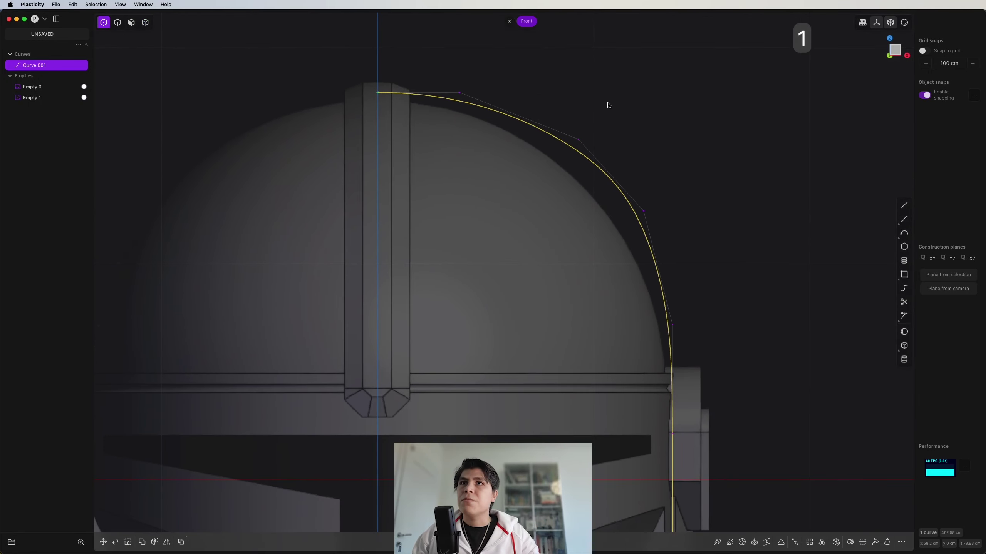
pyautogui.moveTo(608, 103); pyautogui.dragTo(512, 167)
pyautogui.press('g')
pyautogui.press('g')
pyautogui.click(477, 179)
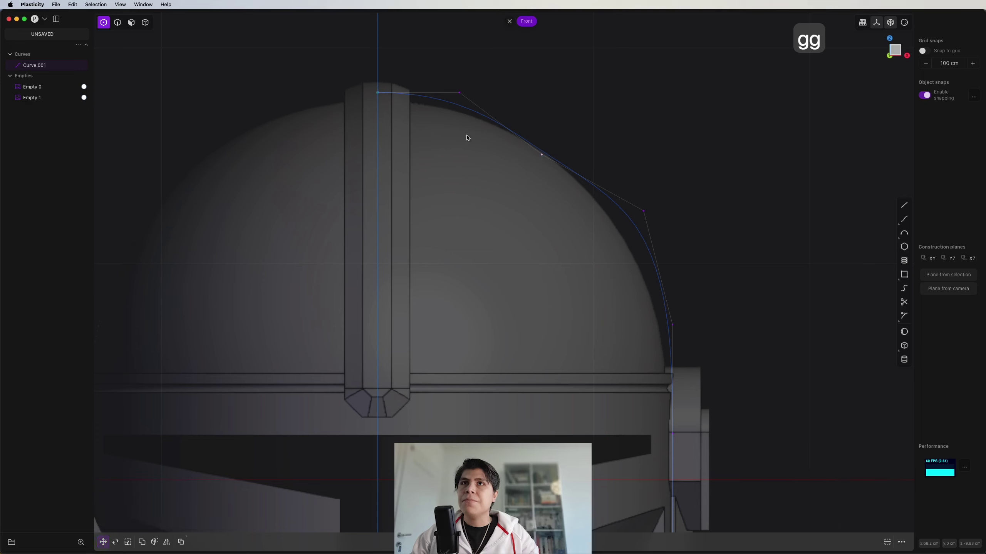
pyautogui.click(459, 92)
pyautogui.press('g')
pyautogui.press('g')
pyautogui.click(434, 97)
# Reposition the third and fourth control points so the curve follows the dome's upper outline with a rounder shape.
pyautogui.moveTo(663, 187); pyautogui.dragTo(609, 223)
pyautogui.press('g')
pyautogui.press('g')
pyautogui.click(575, 217)
pyautogui.moveTo(566, 136); pyautogui.dragTo(510, 178)
pyautogui.press('g')
pyautogui.press('g')
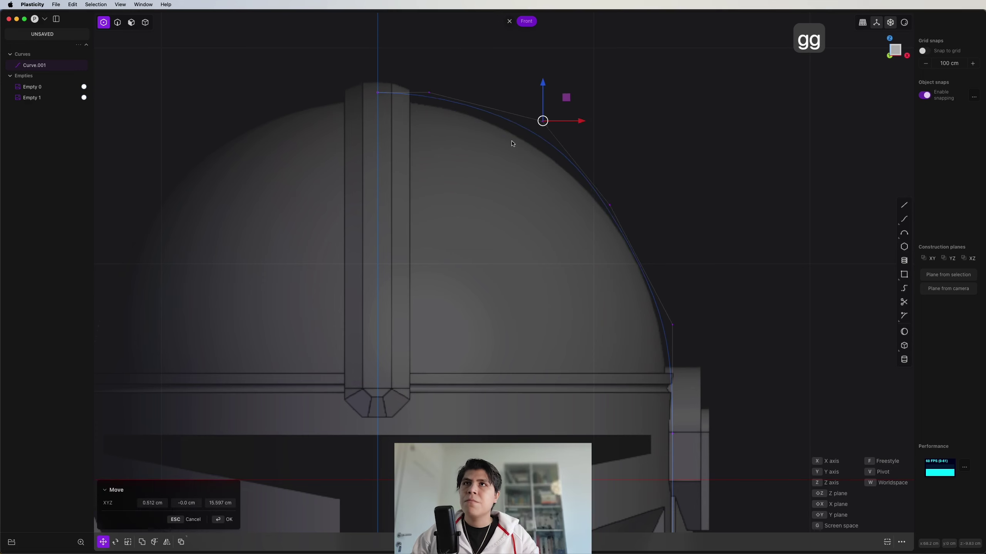
pyautogui.click(510, 142)
pyautogui.moveTo(640, 181); pyautogui.dragTo(550, 264)
pyautogui.press('g')
pyautogui.press('g')
pyautogui.click(567, 263)
pyautogui.moveTo(695, 308); pyautogui.dragTo(630, 353)
pyautogui.press('g')
pyautogui.press('g')
pyautogui.press('Escape')
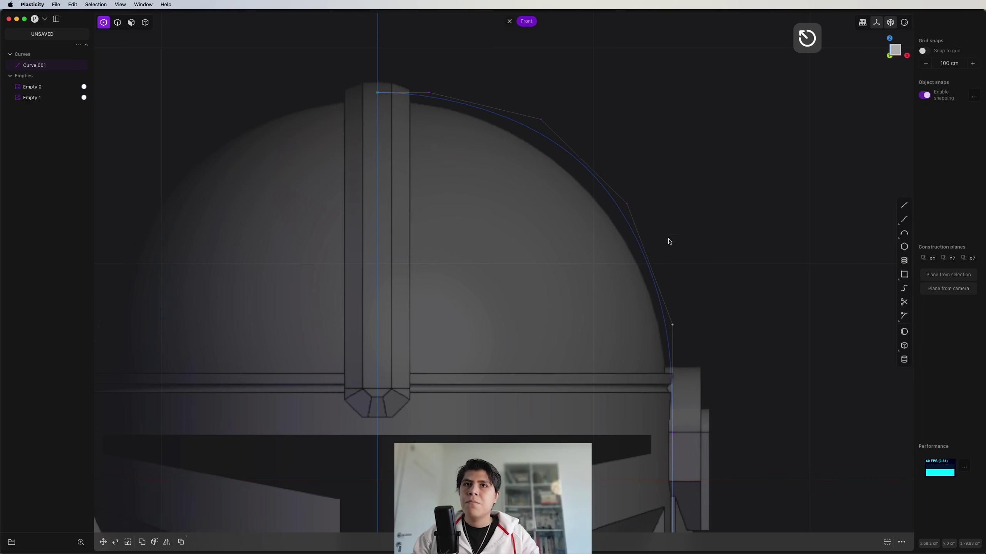
# Fine-tune the fourth and third control points to smooth the curve along the dome's outline.
pyautogui.keyDown('shift'); pyautogui.moveTo(668, 241); pyautogui.dragTo(670, 222, button='middle'); pyautogui.keyUp('shift')
pyautogui.moveTo(683, 154); pyautogui.dragTo(609, 212)
pyautogui.press('g')
pyautogui.press('g')
pyautogui.click(613, 226)
pyautogui.moveTo(571, 78); pyautogui.dragTo(520, 133)
pyautogui.press('g')
pyautogui.press('g')
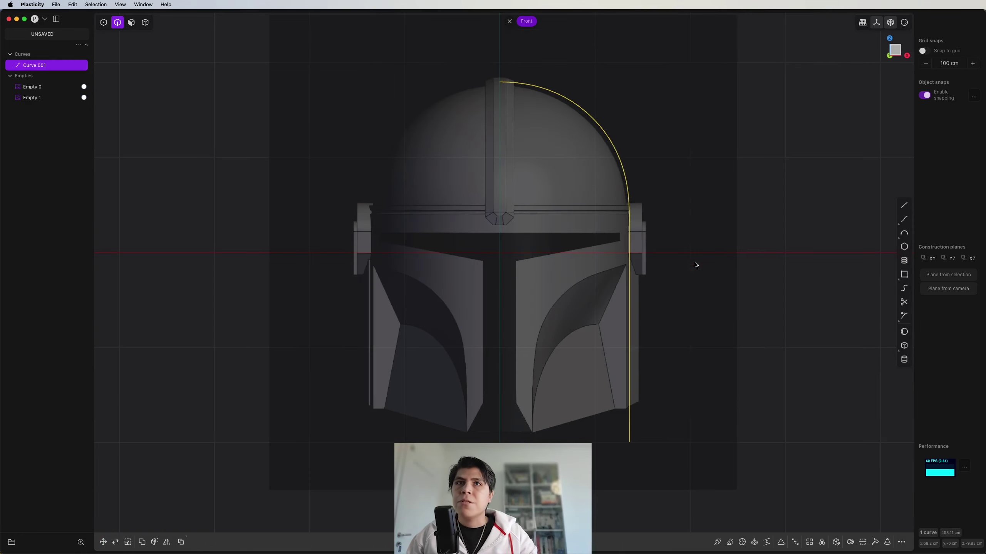
pyautogui.scroll(4, 624, 318)
pyautogui.scroll(-3, 656, 372)
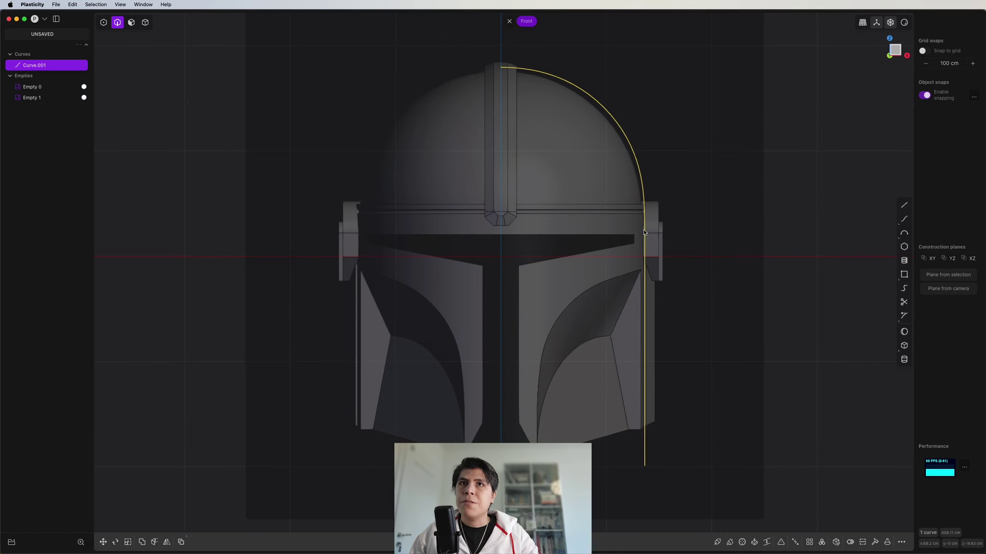
pyautogui.scroll(-3, 640, 396)
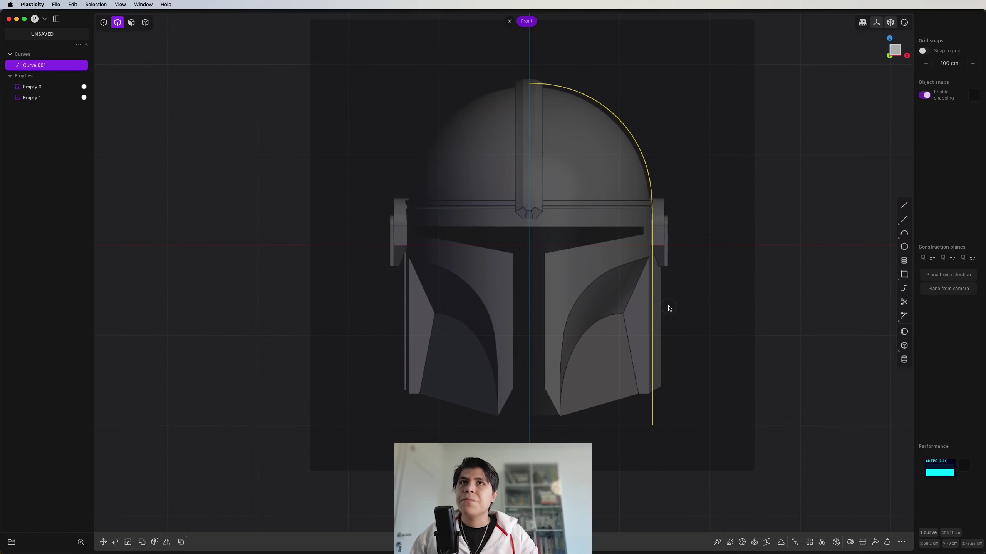
# In the right side view, start a control-point curve at the dome's crest and trace it along the dome's rear outline.
pyautogui.press('3')
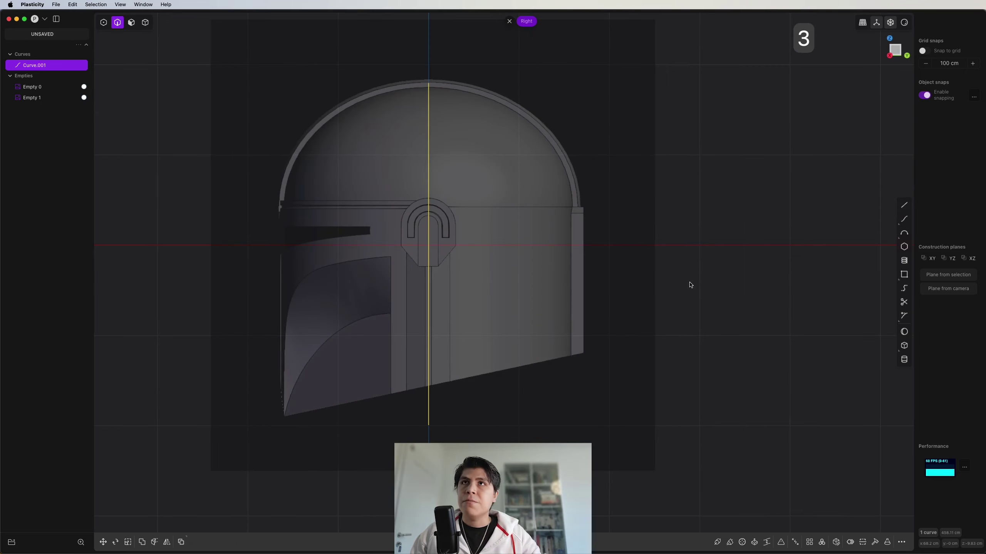
pyautogui.scroll(3, 512, 171)
pyautogui.press('ctrl+super+c')
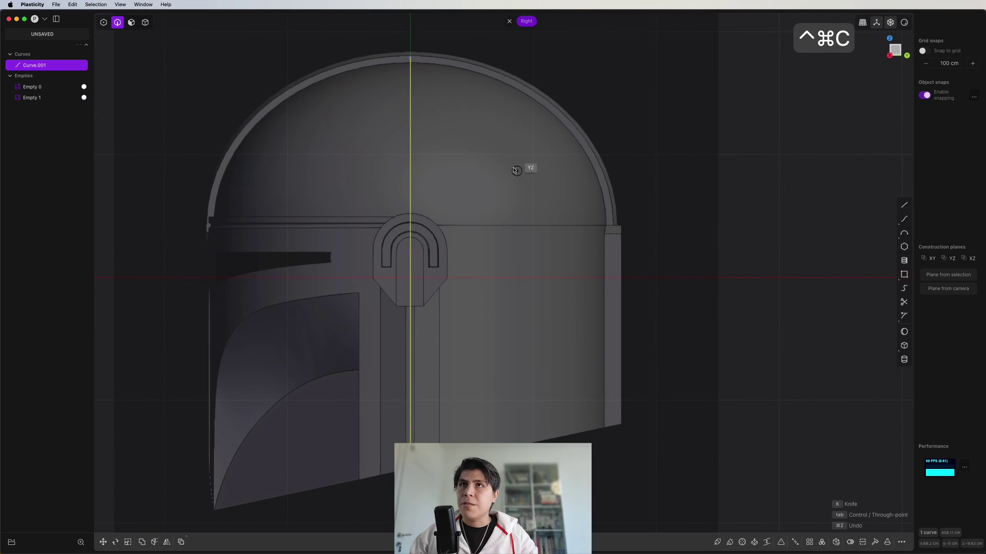
pyautogui.click(400, 46)
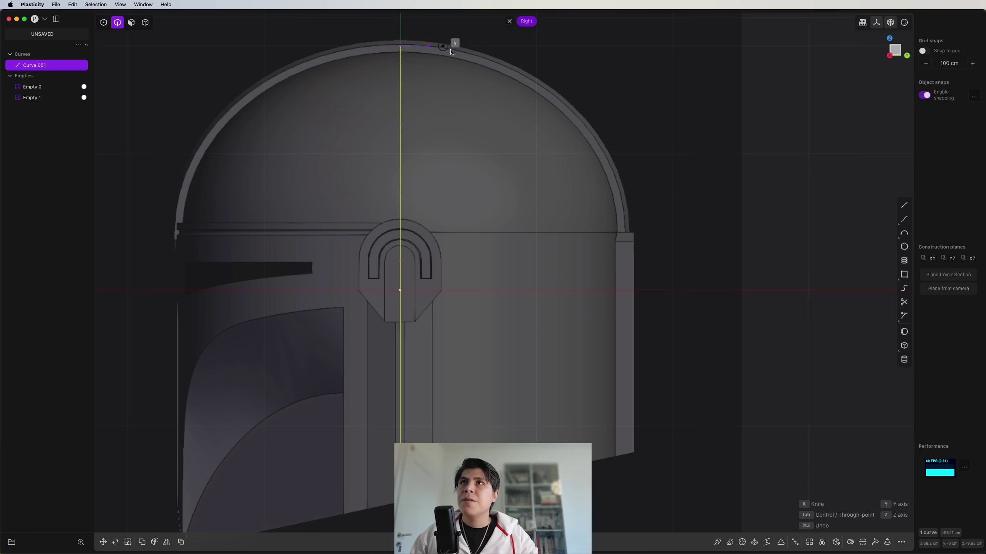
pyautogui.click(475, 48)
pyautogui.click(562, 86)
pyautogui.click(623, 180)
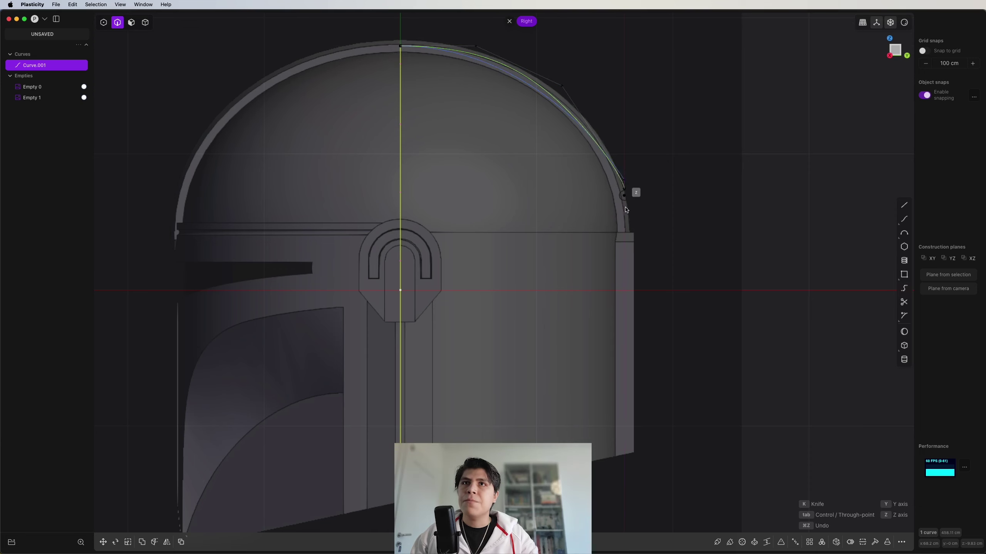
# Continue the curve straight down the helmet's back and finish it below the lower edge, level with the front curve's end.
pyautogui.scroll(-2, 629, 233)
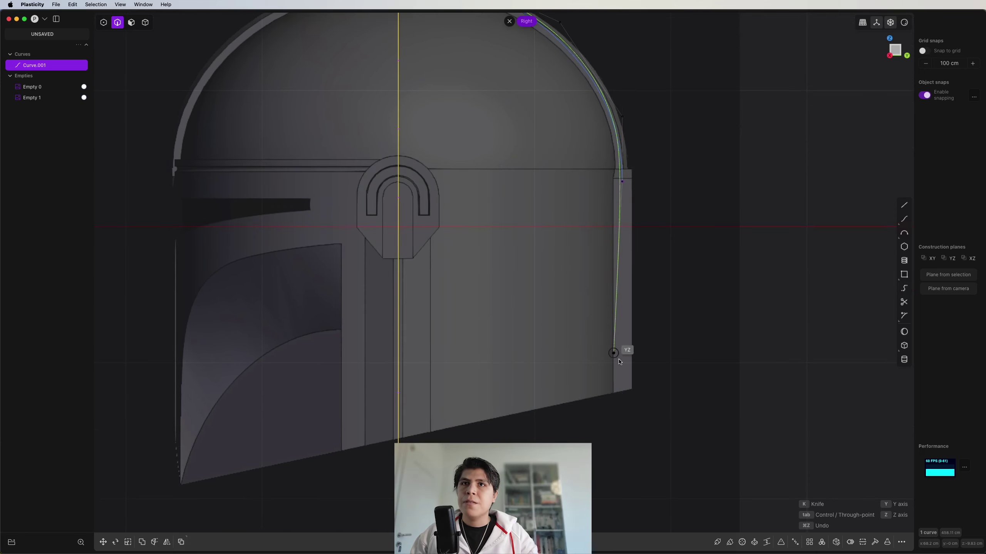
pyautogui.scroll(-5, 632, 311)
pyautogui.click(627, 226)
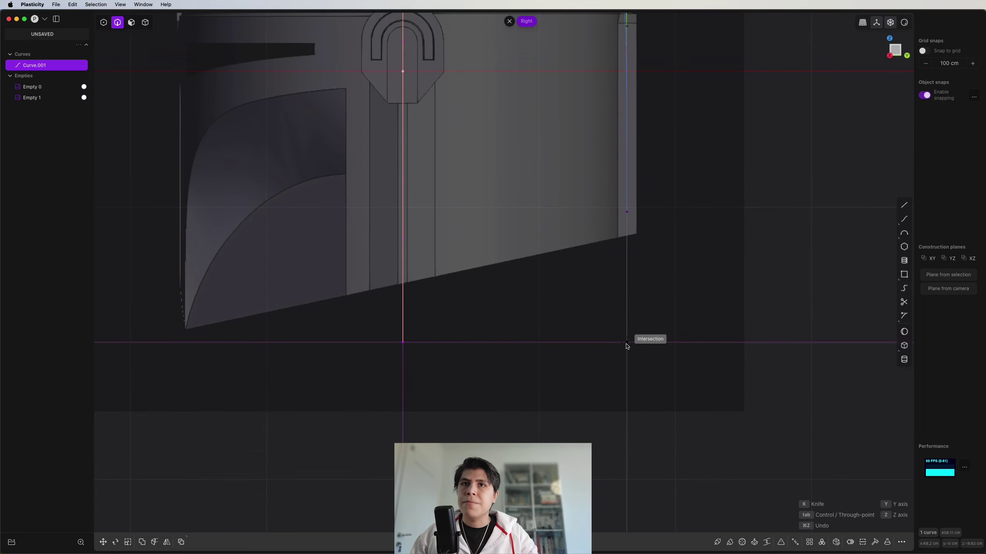
pyautogui.click(626, 344)
pyautogui.rightClick(627, 347)
pyautogui.scroll(-4, 535, 304)
pyautogui.keyDown('shift'); pyautogui.moveTo(506, 251); pyautogui.dragTo(556, 337, button='middle'); pyautogui.keyUp('shift')
pyautogui.scroll(6, 575, 105)
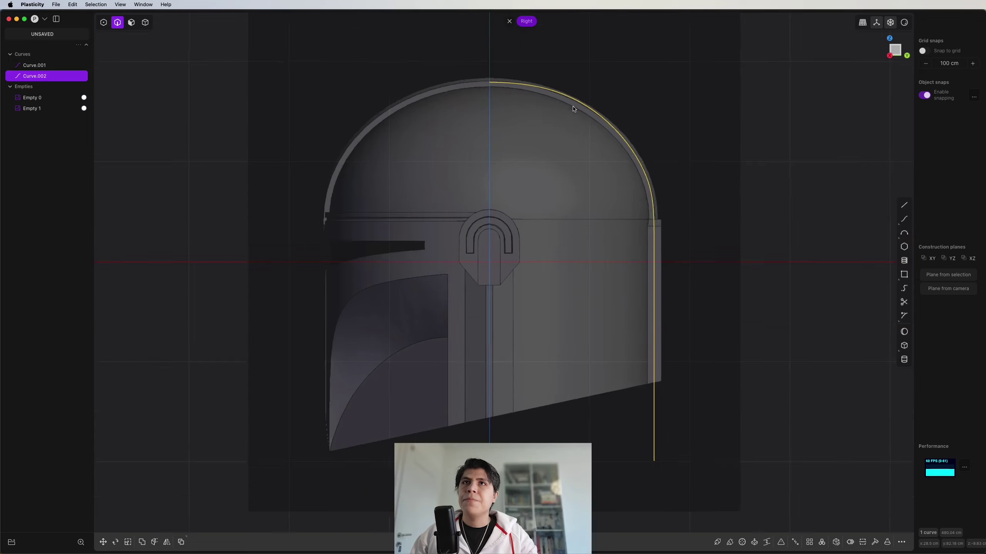
# Nudge the rear curve's second and third control points so it follows the dome's outline more closely.
pyautogui.press('1')
pyautogui.click(520, 78)
pyautogui.press('g')
pyautogui.press('g')
pyautogui.click(521, 106)
pyautogui.click(643, 135)
pyautogui.press('g')
pyautogui.press('g')
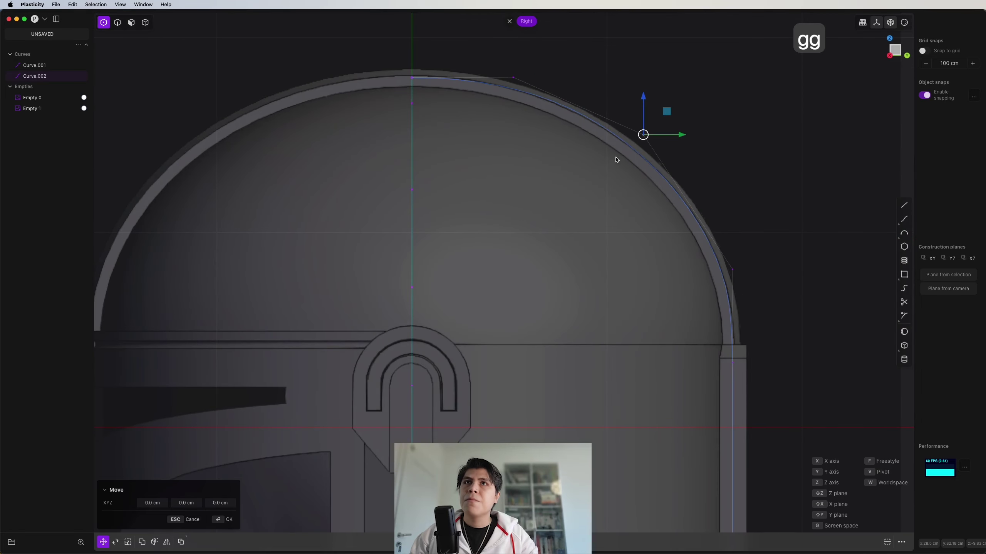
pyautogui.click(615, 162)
pyautogui.scroll(-4, 640, 62)
pyautogui.press('2')
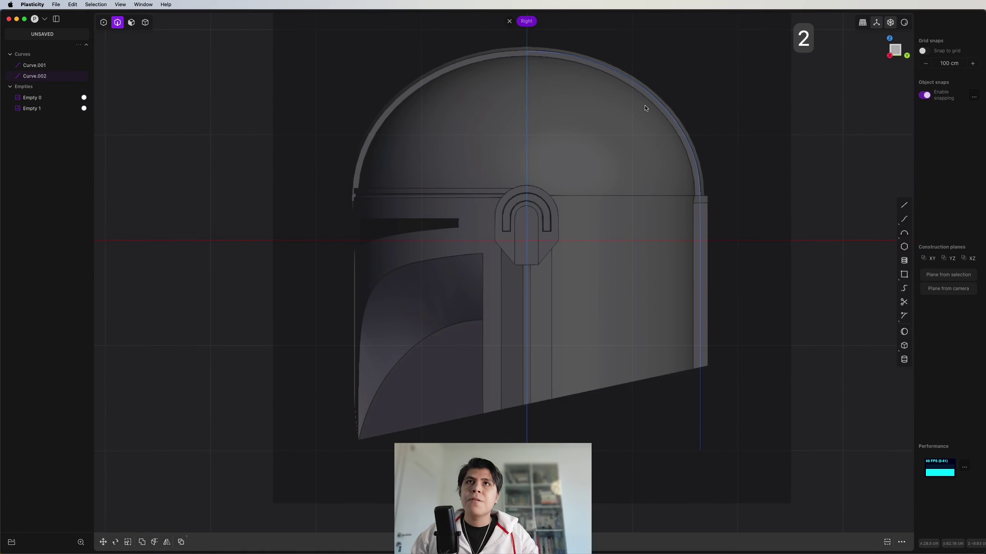
# Mirror the rear curve across the helmet's vertical centreline to create the matching curve along the face side.
pyautogui.click(651, 93)
pyautogui.hotkey('alt', 'x')
pyautogui.press('x')
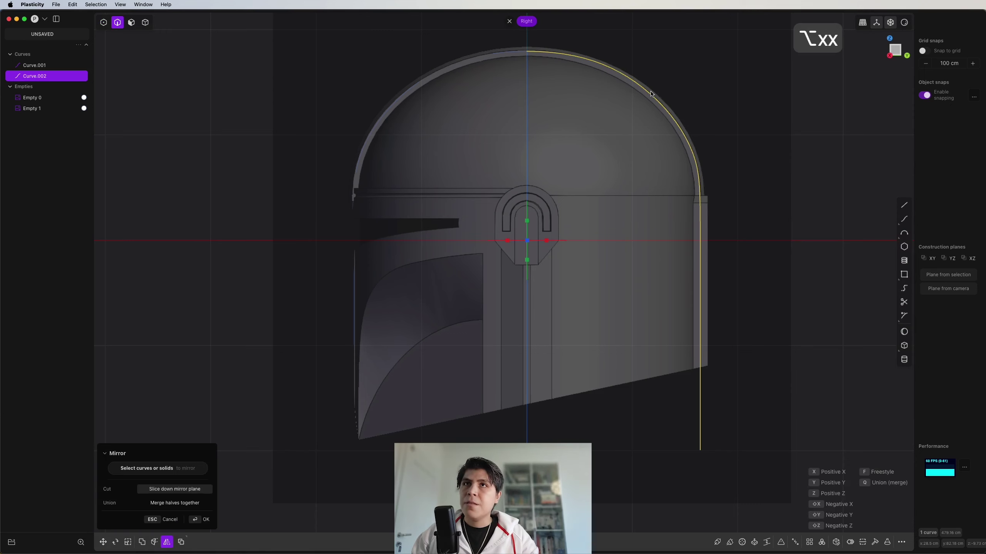
pyautogui.rightClick(651, 94)
pyautogui.keyDown('shift'); pyautogui.moveTo(568, 114); pyautogui.dragTo(591, 135, button='middle'); pyautogui.keyUp('shift')
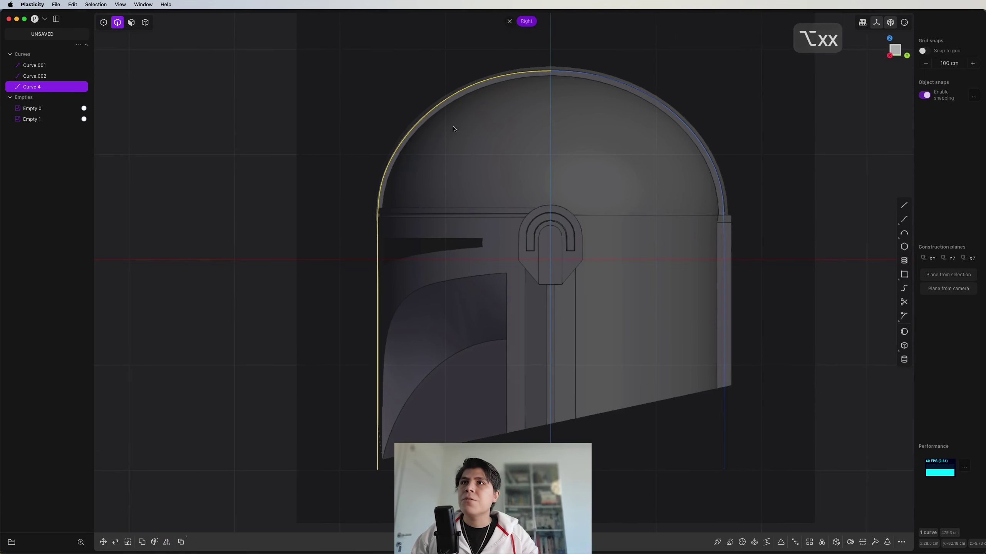
pyautogui.scroll(2, 471, 127)
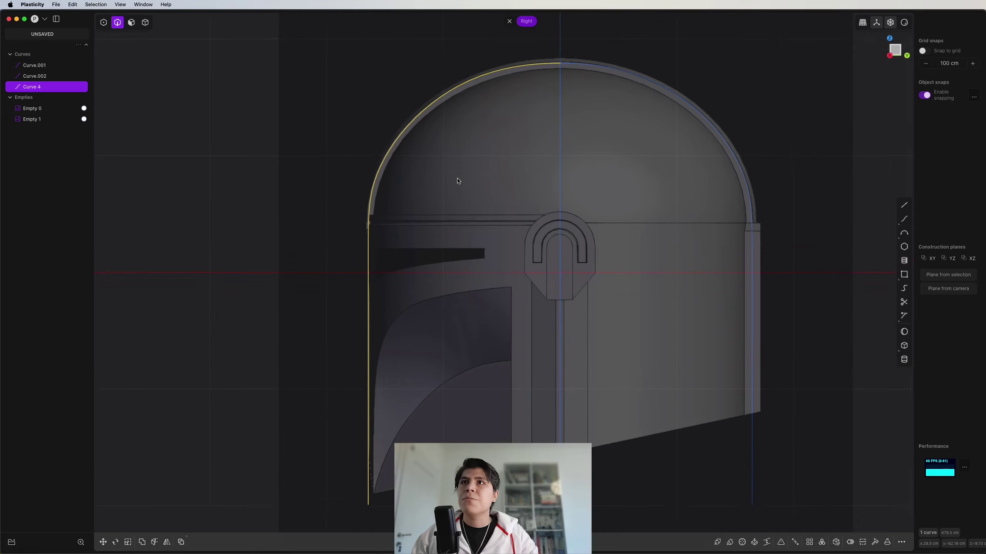
# Move both side-profile curves together along the X axis until they meet the top end of the front profile curve.
pyautogui.keyDown('shift'); pyautogui.moveTo(471, 222); pyautogui.dragTo(599, 77, button='middle'); pyautogui.keyUp('shift')
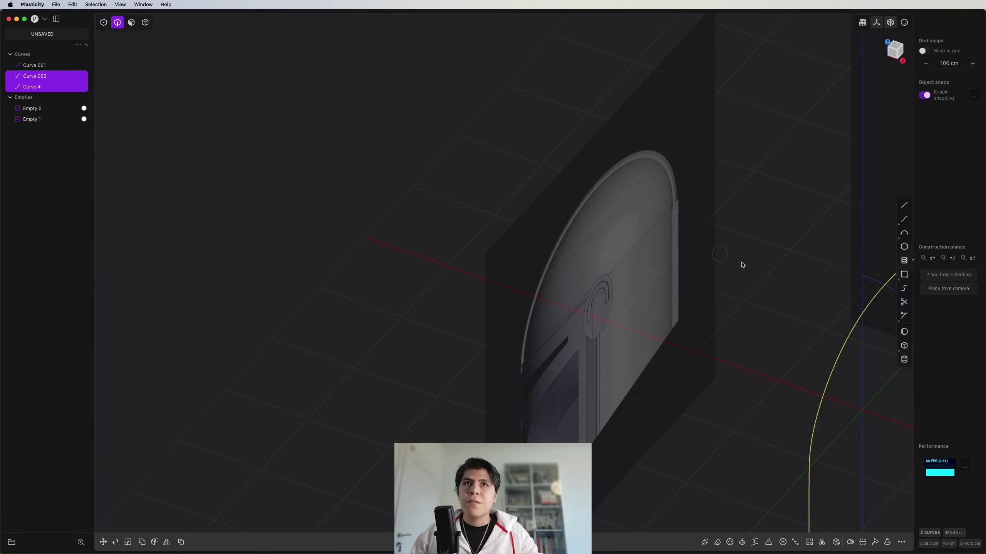
pyautogui.keyDown('shift'); pyautogui.moveTo(742, 262); pyautogui.dragTo(582, 228, button='middle'); pyautogui.keyUp('shift')
pyautogui.press('g')
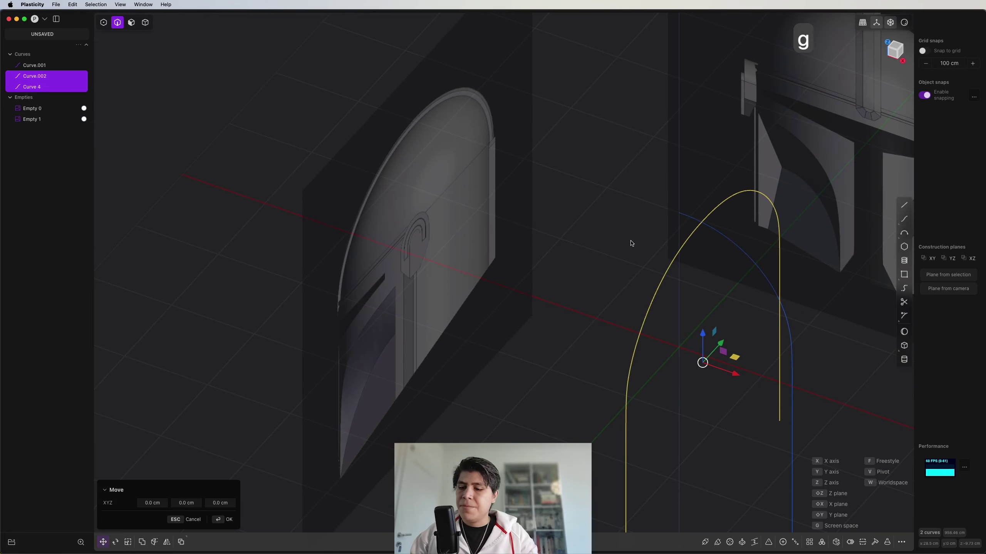
pyautogui.moveTo(739, 374); pyautogui.dragTo(689, 175)
pyautogui.rightClick(695, 197)
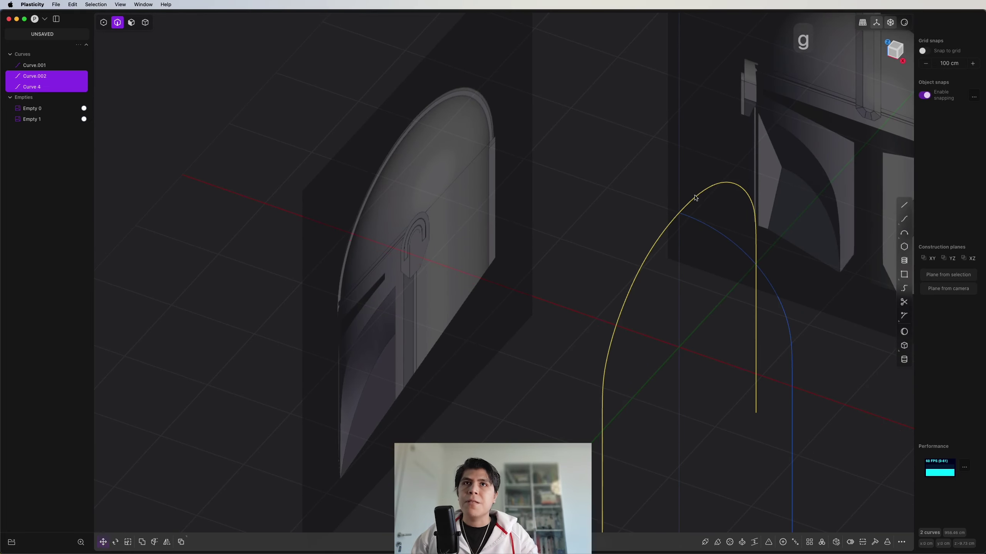
# Extrude both side-profile curves along X, away from the front profile curve, into a narrow arched strip.
pyautogui.press('w')
pyautogui.press('e')
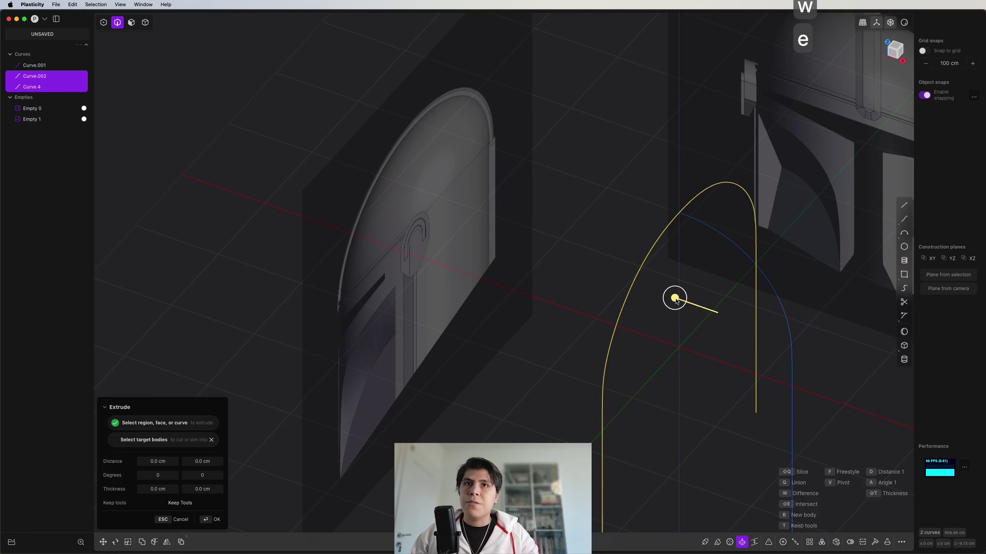
pyautogui.moveTo(675, 297); pyautogui.dragTo(602, 273)
pyautogui.rightClick(607, 279)
pyautogui.keyDown('shift'); pyautogui.moveTo(621, 295); pyautogui.dragTo(537, 215, button='middle'); pyautogui.keyUp('shift')
# Delete the two side-profile curves lying on the strip's inner edge, keeping the extruded sheets.
pyautogui.click(598, 274)
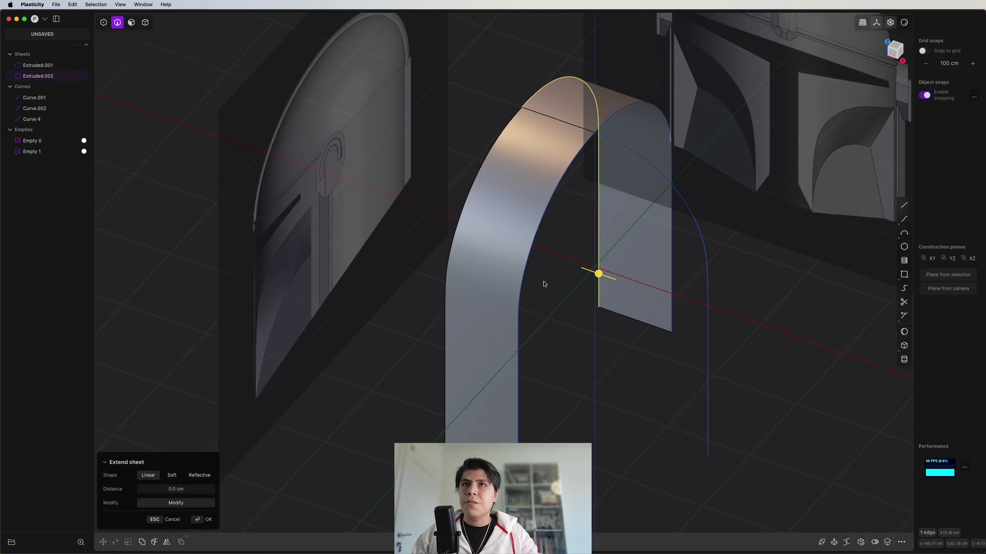
pyautogui.click(526, 278)
pyautogui.click(632, 110)
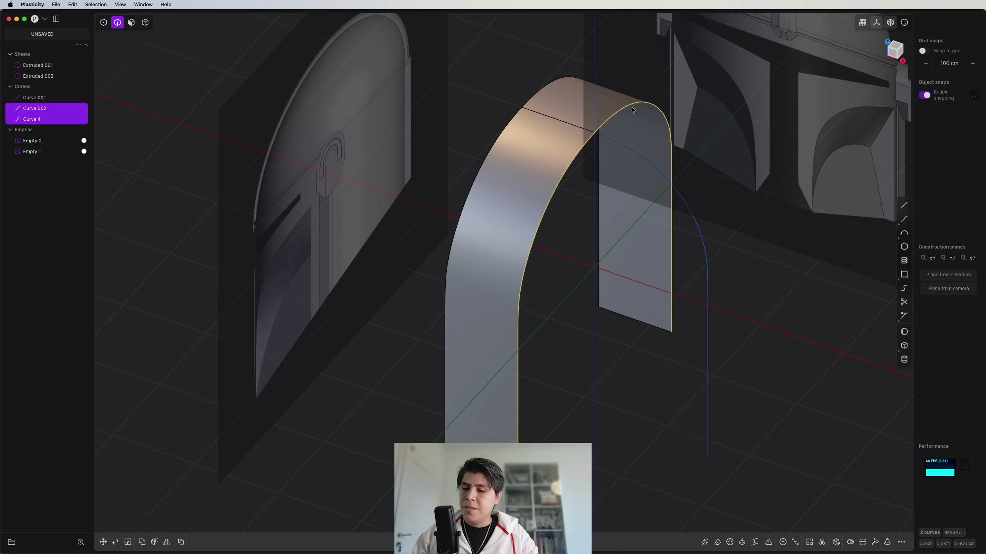
pyautogui.press('x')
pyautogui.moveTo(633, 110); pyautogui.dragTo(521, 220, button='middle')
pyautogui.press('2')
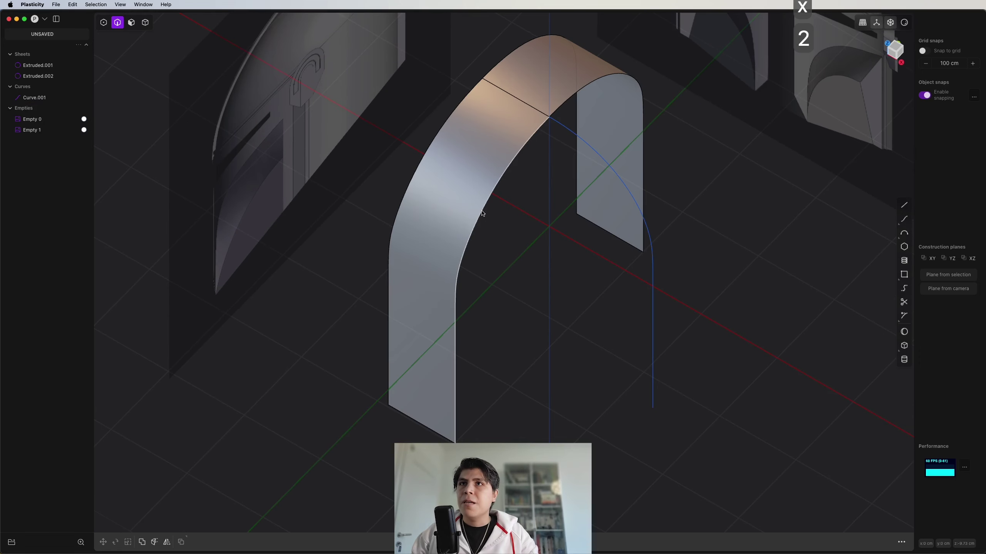
# Loft a half shell from the strip's two inner edges through the front profile curve, with G1 continuity at the strip.
pyautogui.click(482, 213)
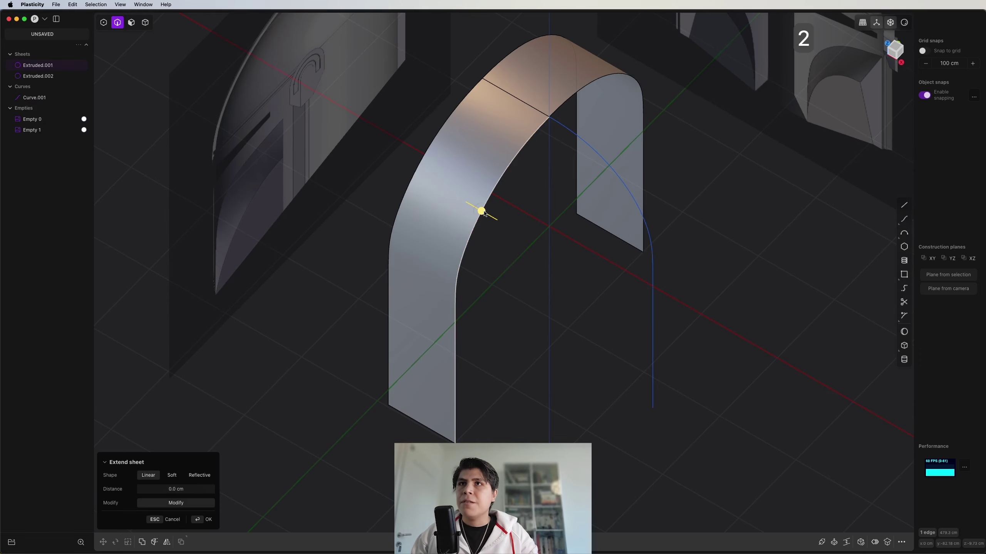
pyautogui.click(653, 268)
pyautogui.press('l')
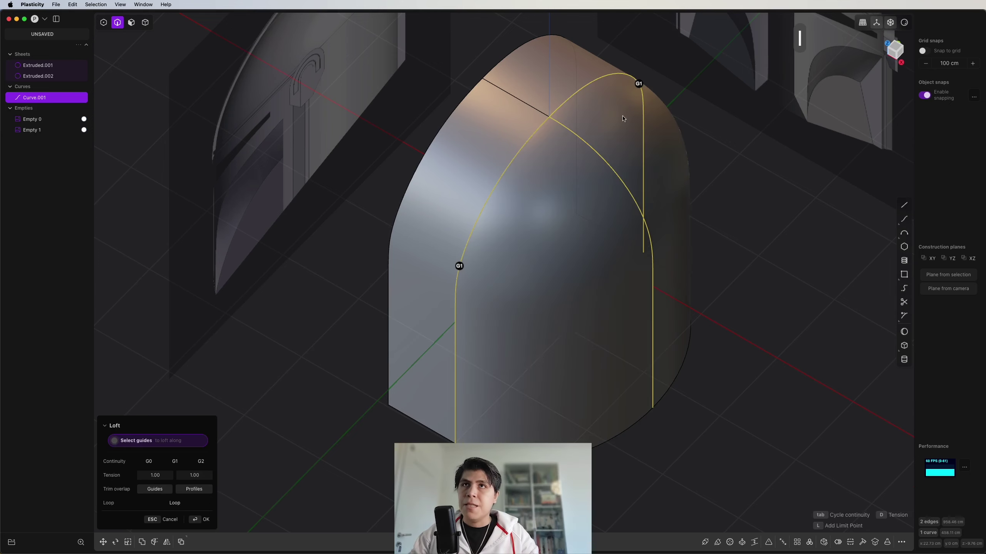
pyautogui.moveTo(604, 182); pyautogui.dragTo(615, 224, button='middle')
pyautogui.press('Return')
# Delete the two extruded strip sheets beside the lofted half shell.
pyautogui.press('4')
pyautogui.click(528, 172)
pyautogui.keyDown('shift'); pyautogui.click(563, 93); pyautogui.keyUp('shift')
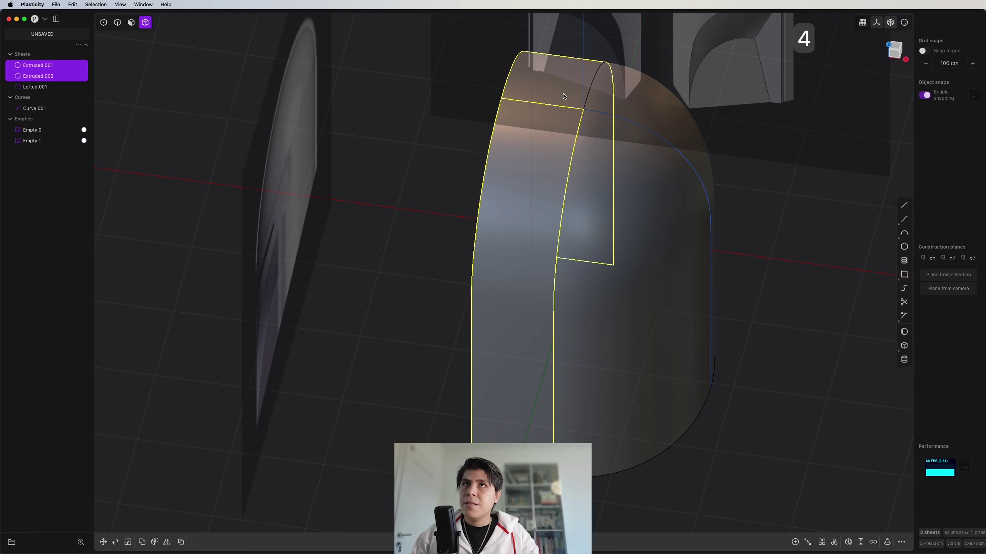
pyautogui.hotkey('alt', 'x')
pyautogui.press('Escape')
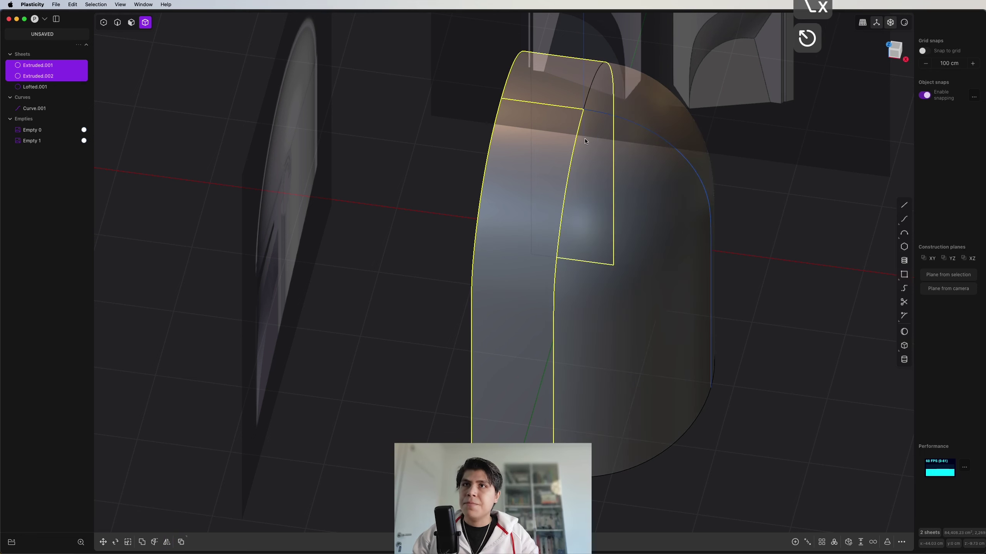
pyautogui.press('x')
# Mirror the lofted half shell across the X axis and join the two halves into one sheet.
pyautogui.click(586, 141)
pyautogui.hotkey('alt', 'x')
pyautogui.press('x')
pyautogui.click(599, 262)
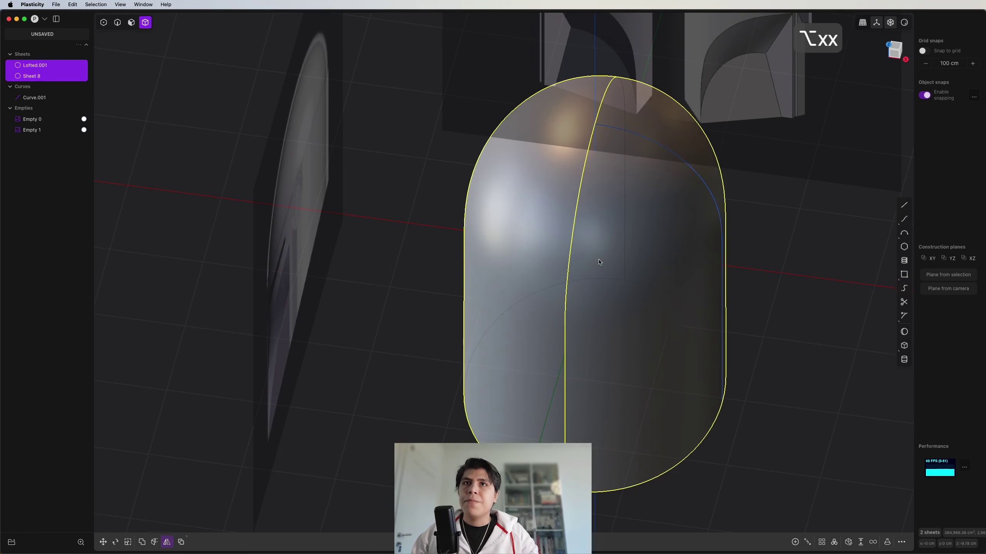
pyautogui.press('j')
pyautogui.moveTo(591, 247); pyautogui.dragTo(600, 217, button='middle')
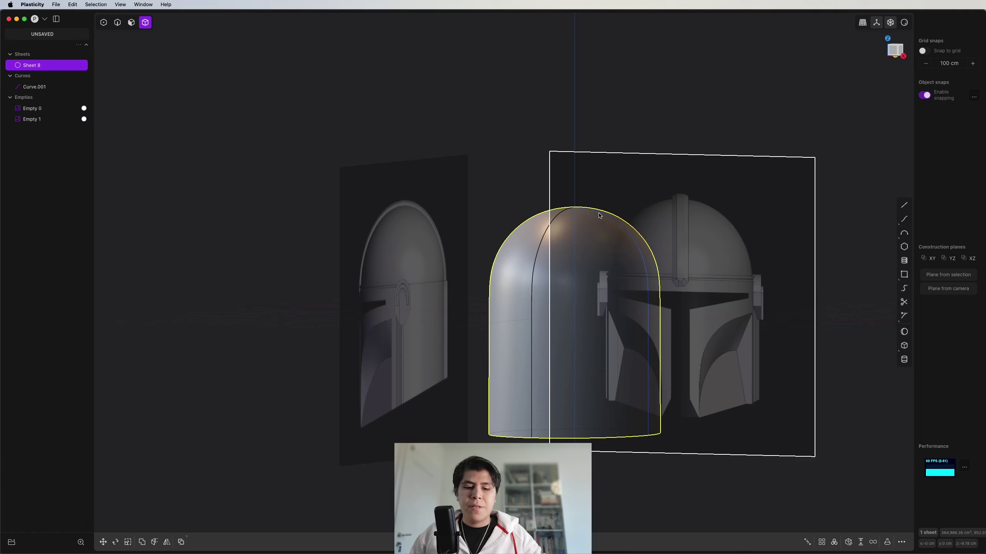
# In the front view, start a polyline at the centre of the visor's upper edge and trace it around the visor's outer end.
pyautogui.press('1')
pyautogui.scroll(5, 526, 301)
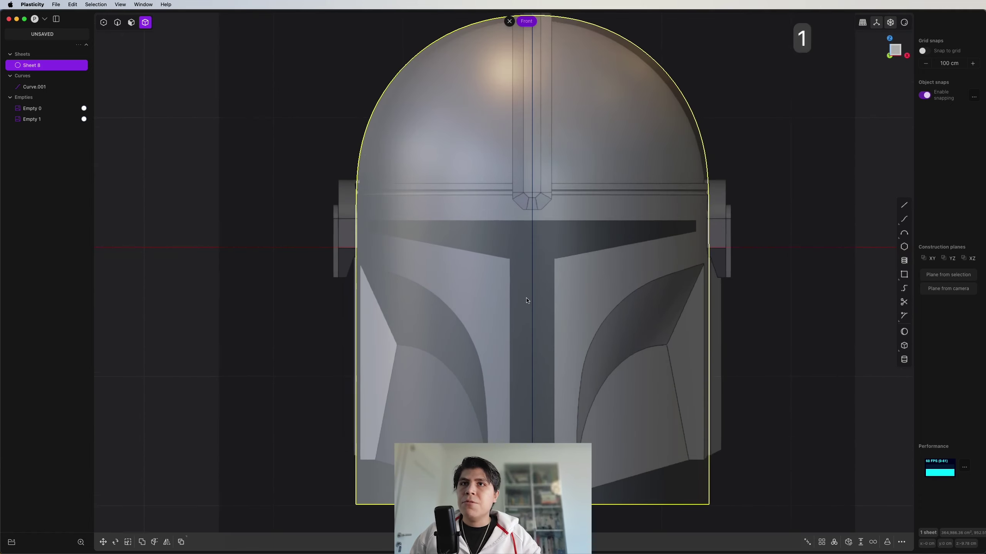
pyautogui.keyDown('shift'); pyautogui.moveTo(526, 300); pyautogui.dragTo(544, 243, button='middle'); pyautogui.keyUp('shift')
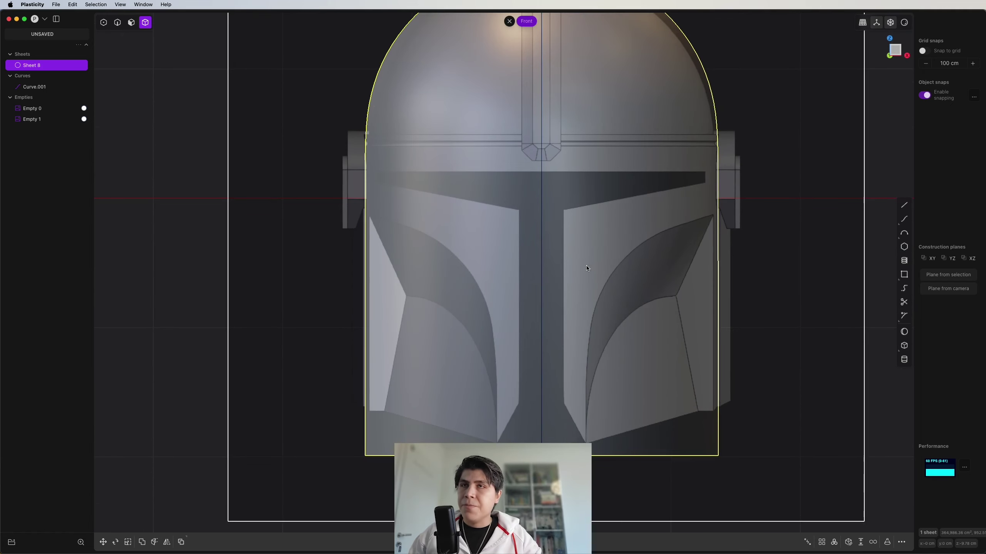
pyautogui.scroll(3, 548, 245)
pyautogui.hotkey('shift', 'a')
pyautogui.keyDown('shift'); pyautogui.moveTo(543, 142); pyautogui.dragTo(517, 170, button='middle'); pyautogui.keyUp('shift')
pyautogui.scroll(2, 514, 173)
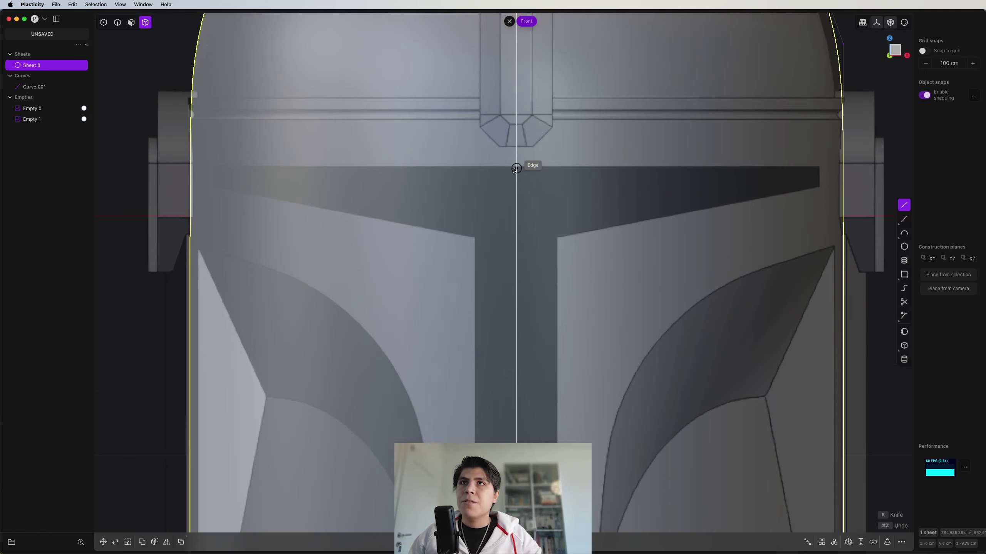
pyautogui.click(515, 168)
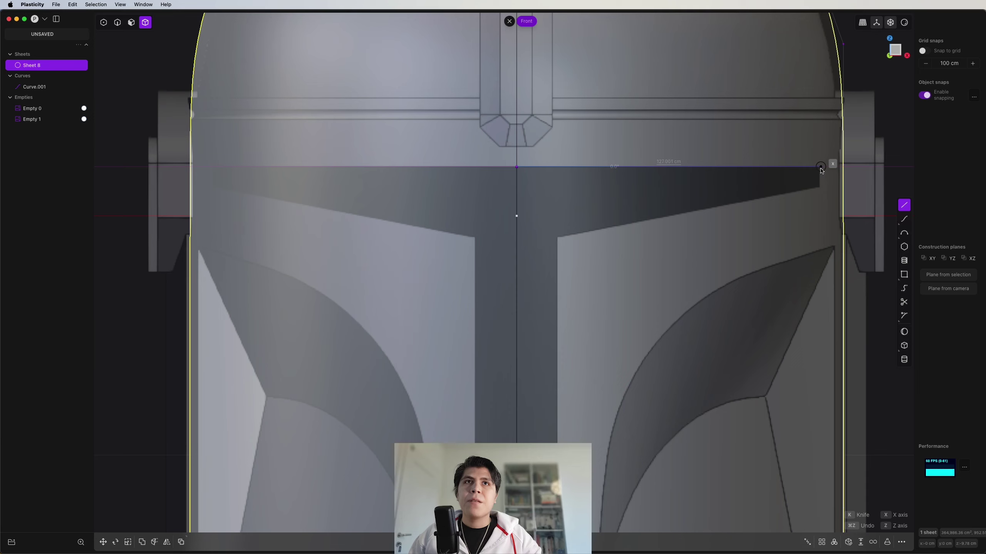
pyautogui.click(819, 188)
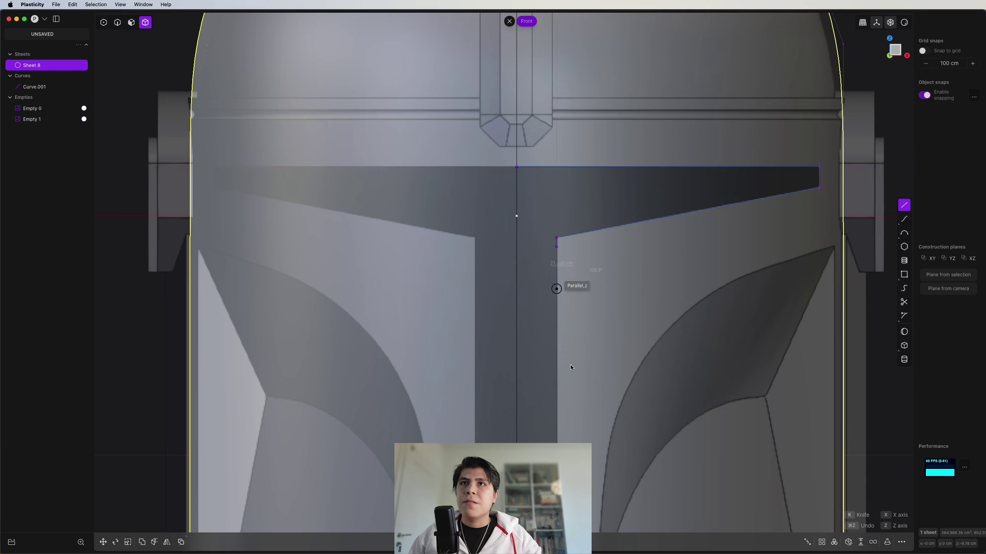
# Continue the polyline down the visor's vertical slot and along its flared lower corner, ending below the shell's lower edge.
pyautogui.keyDown('shift'); pyautogui.moveTo(570, 366); pyautogui.dragTo(554, 294, button='middle'); pyautogui.keyUp('shift')
pyautogui.scroll(-3, 553, 295)
pyautogui.keyDown('shift'); pyautogui.moveTo(550, 350); pyautogui.dragTo(546, 324, button='middle'); pyautogui.keyUp('shift')
pyautogui.scroll(4, 547, 324)
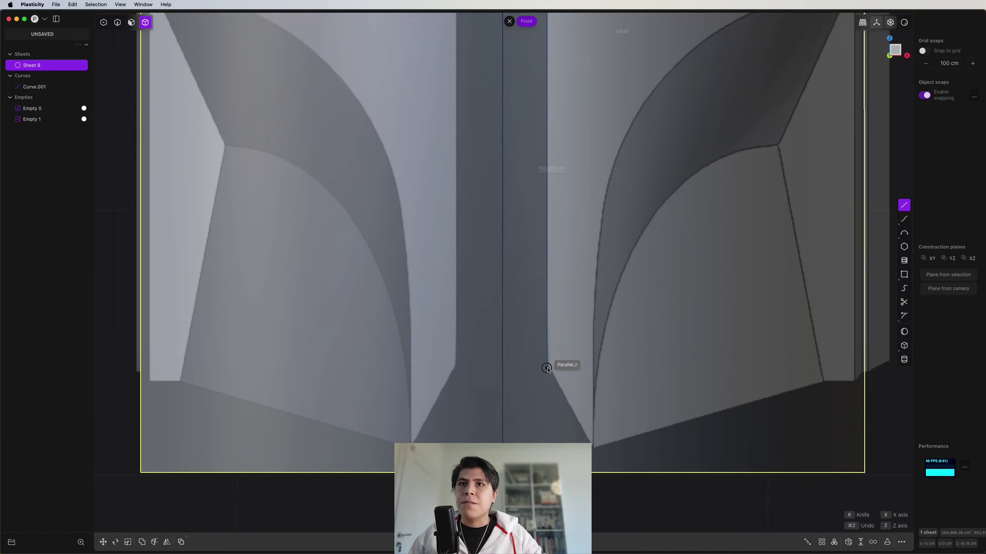
pyautogui.click(546, 368)
pyautogui.keyDown('shift'); pyautogui.moveTo(611, 472); pyautogui.dragTo(601, 326, button='middle'); pyautogui.keyUp('shift')
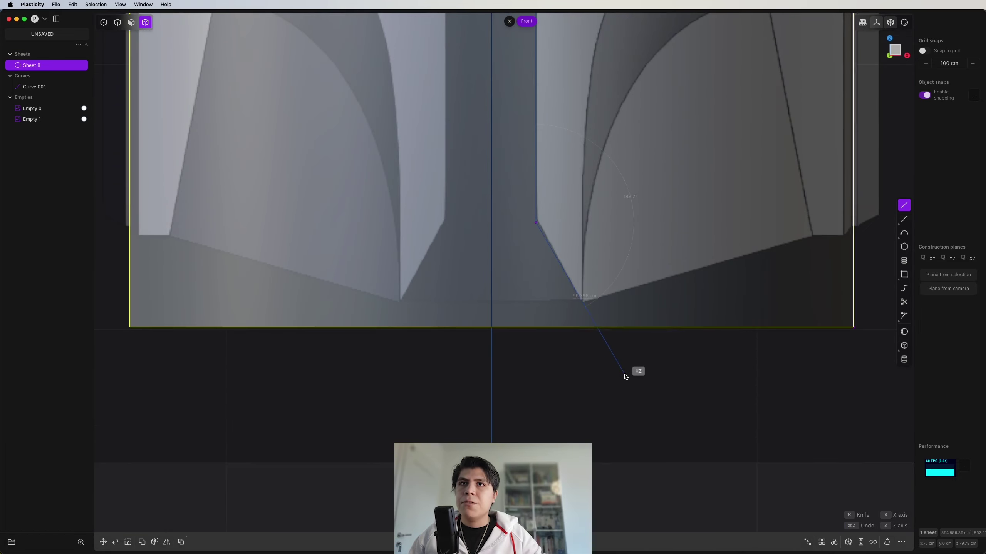
pyautogui.click(625, 376)
pyautogui.press('Return')
# Mirror the visor polyline across the X axis to complete the T-shaped opening's outline.
pyautogui.scroll(-5, 625, 377)
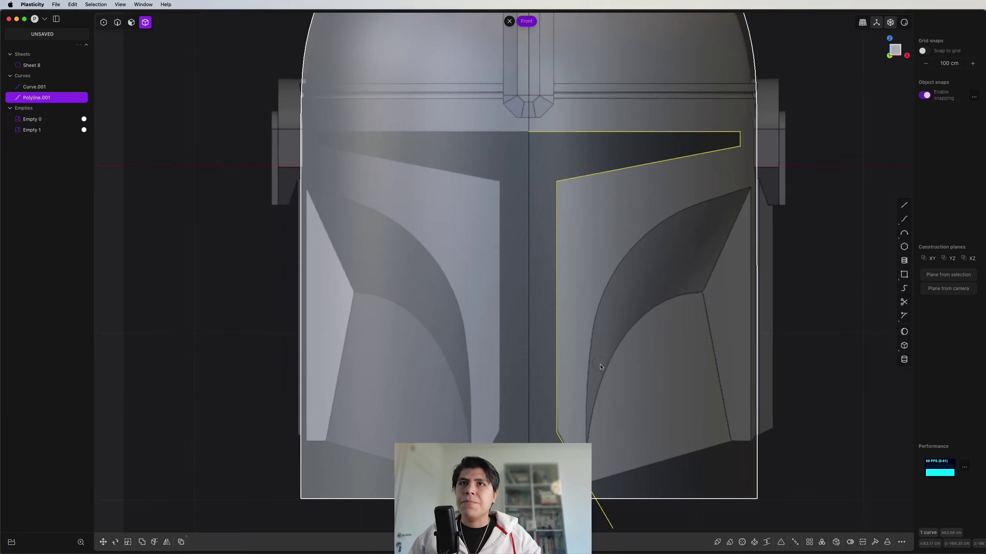
pyautogui.hotkey('alt', 'x')
pyautogui.press('x')
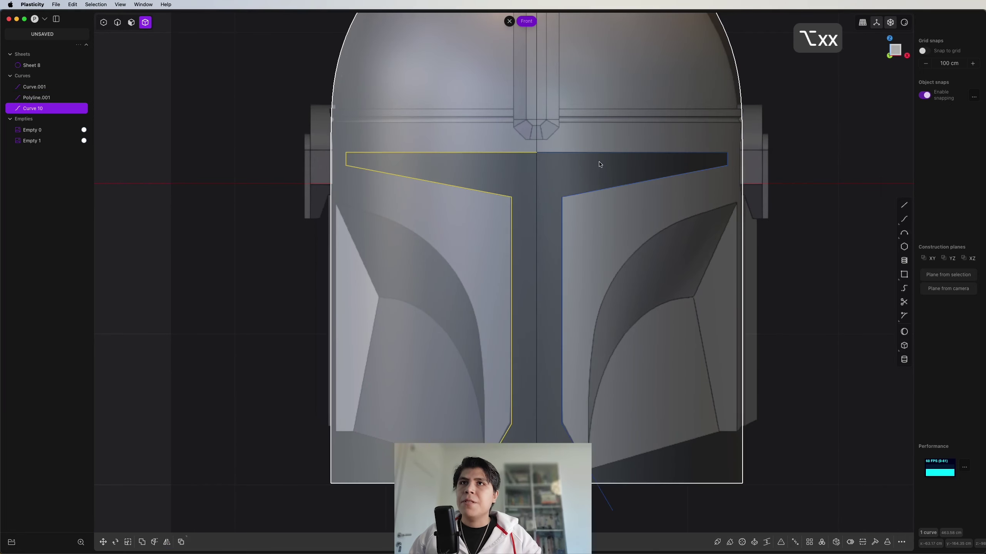
# Imprint both visor outline curves onto the shell sheet along the front-view direction.
pyautogui.press('2')
pyautogui.keyDown('shift'); pyautogui.click(581, 155); pyautogui.keyUp('shift')
pyautogui.hotkey('shift', 'i')
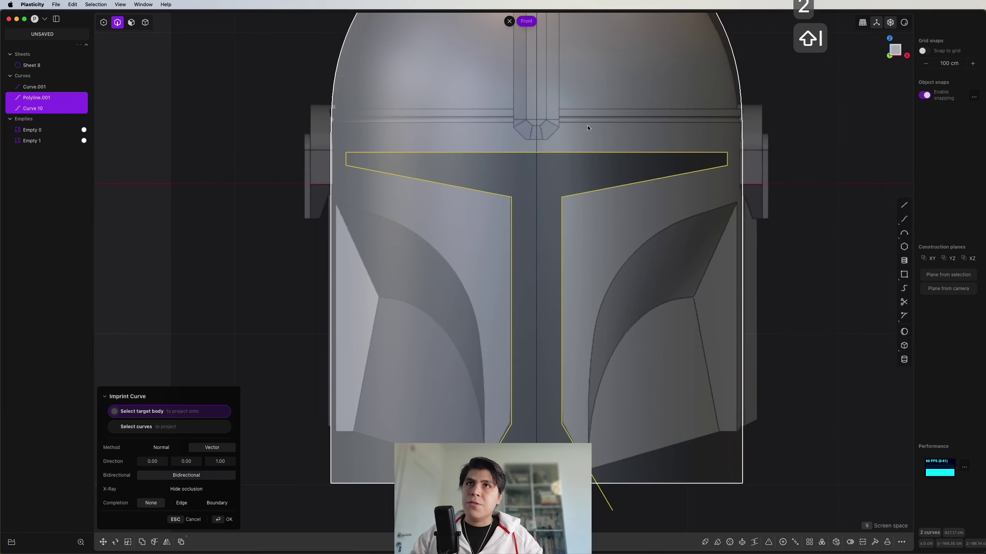
pyautogui.click(587, 125)
pyautogui.rightClick(587, 126)
pyautogui.moveTo(587, 124); pyautogui.dragTo(550, 205, button='middle')
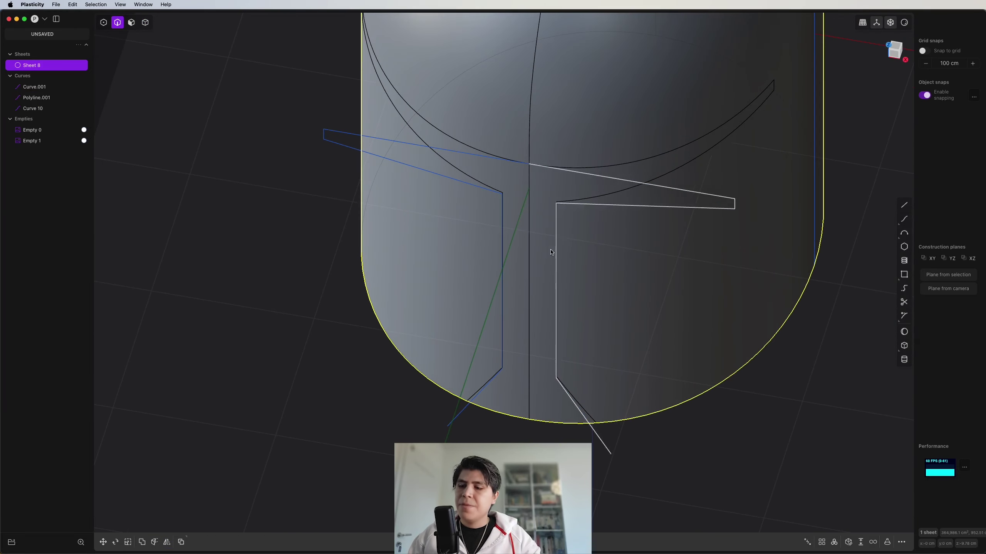
# Duplicate the two T-shaped visor faces from the shell as a separate sheet, leaving the copy in place.
pyautogui.press('3')
pyautogui.click(543, 204)
pyautogui.keyDown('shift'); pyautogui.click(508, 185); pyautogui.keyUp('shift')
pyautogui.moveTo(527, 287); pyautogui.dragTo(562, 199, button='middle')
pyautogui.click(895, 50)
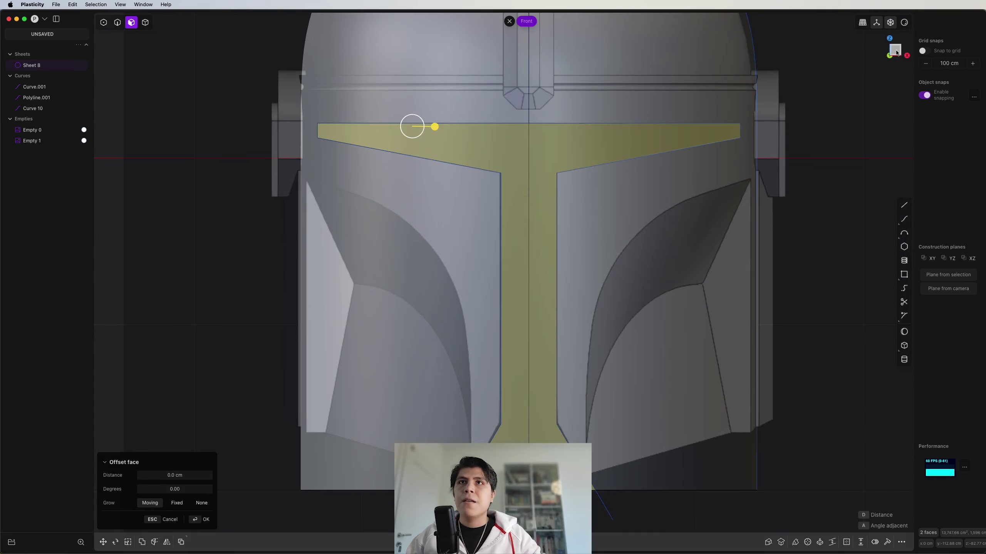
pyautogui.hotkey('shift', 'd')
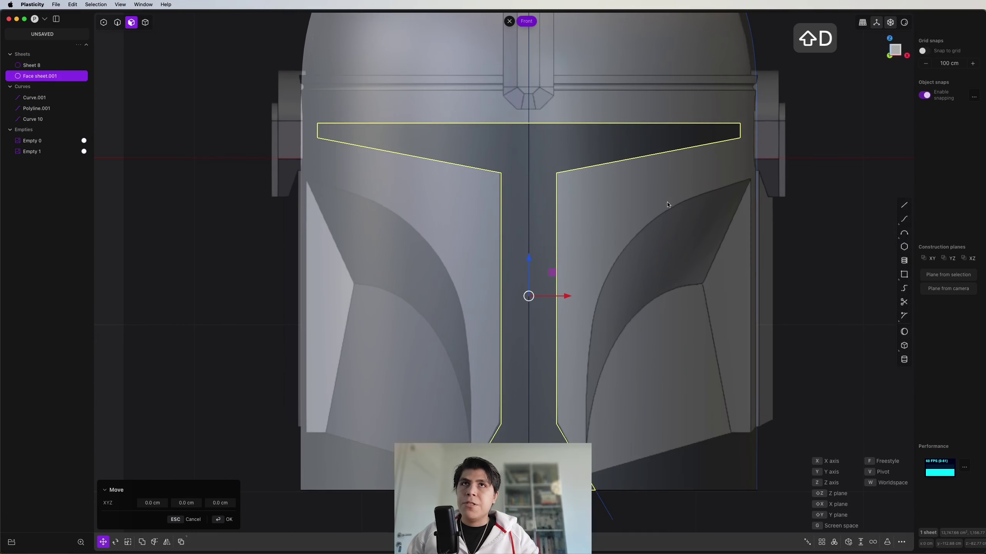
# Rename the duplicated face sheet as Visor and hide it.
pyautogui.doubleClick(38, 80)
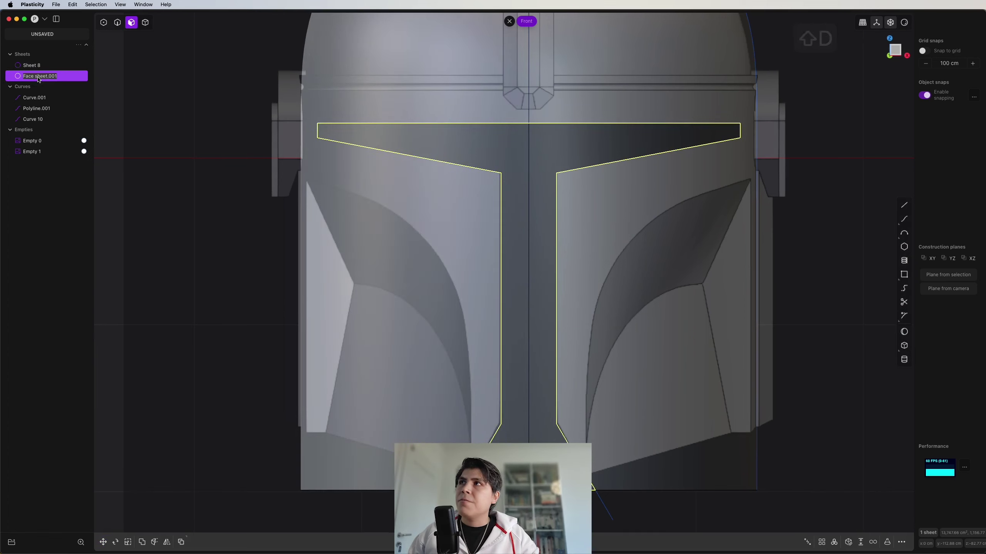
pyautogui.write('Visor')
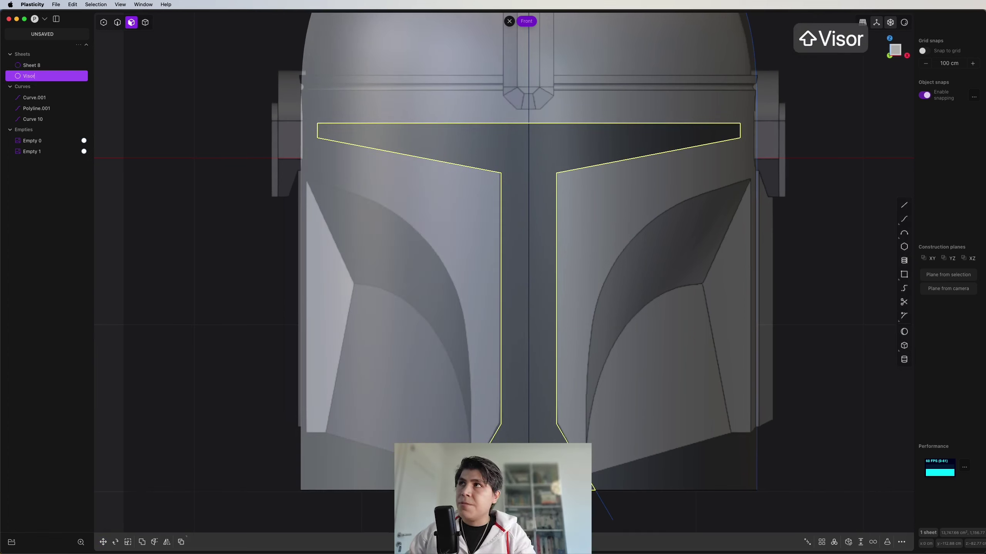
pyautogui.press('Return')
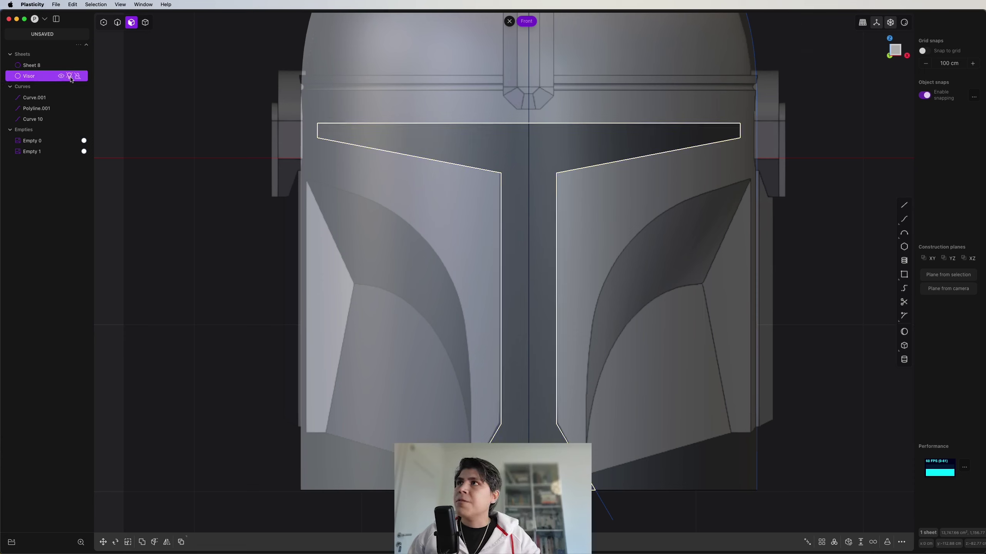
pyautogui.click(70, 76)
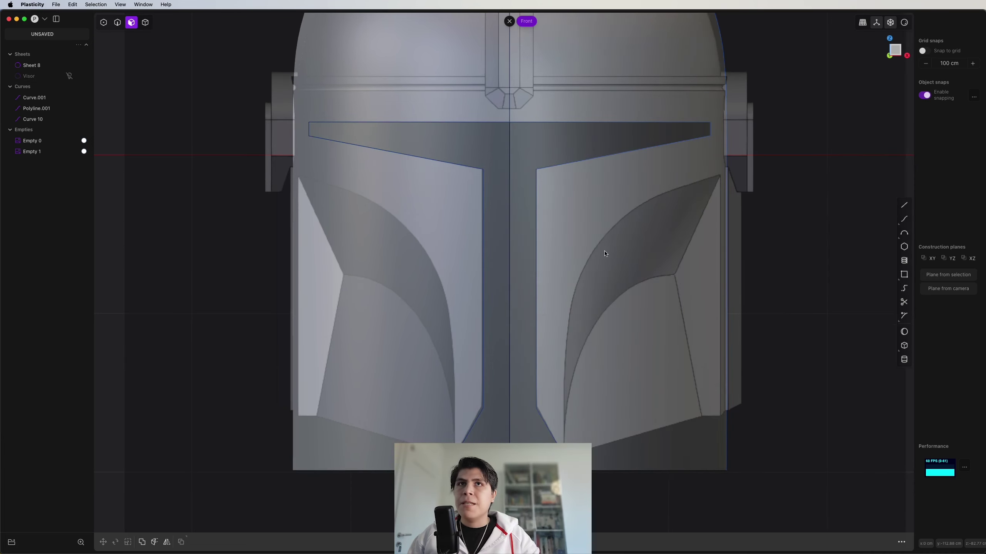
pyautogui.scroll(-3, 604, 253)
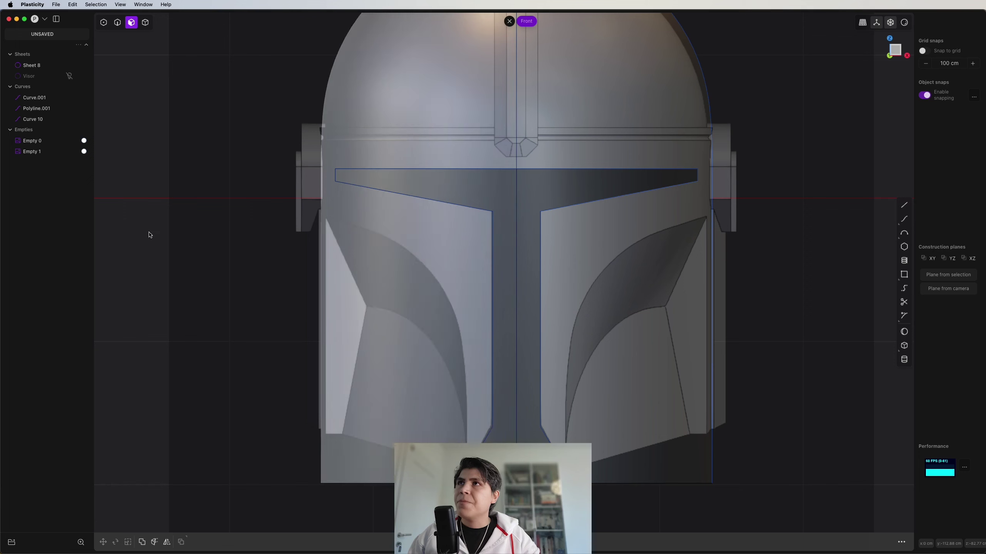
pyautogui.moveTo(72, 78)
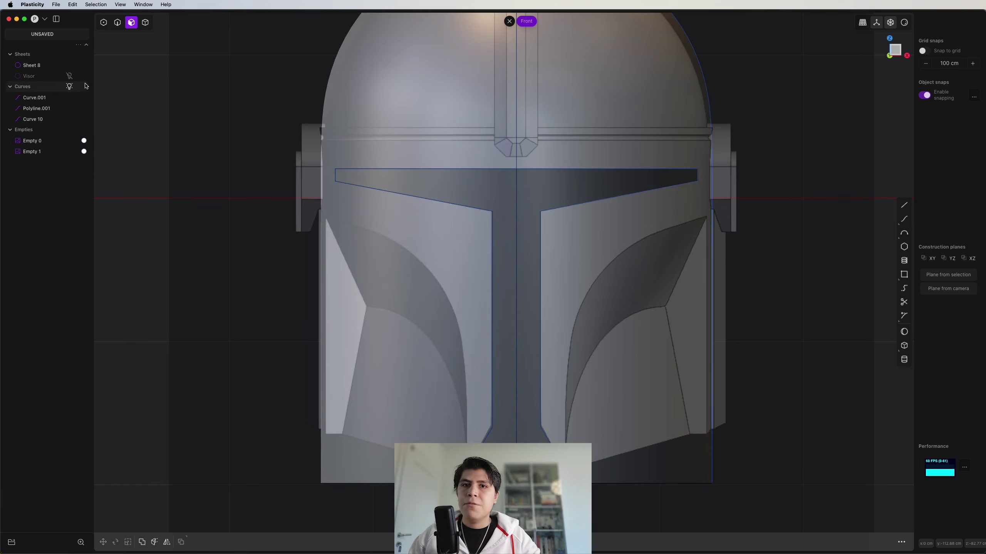
# Delete the two imprinted visor faces from the shell to open the T-shaped visor gap.
pyautogui.moveTo(474, 241); pyautogui.dragTo(461, 265, button='middle')
pyautogui.click(530, 185)
pyautogui.keyDown('shift'); pyautogui.click(489, 184); pyautogui.keyUp('shift')
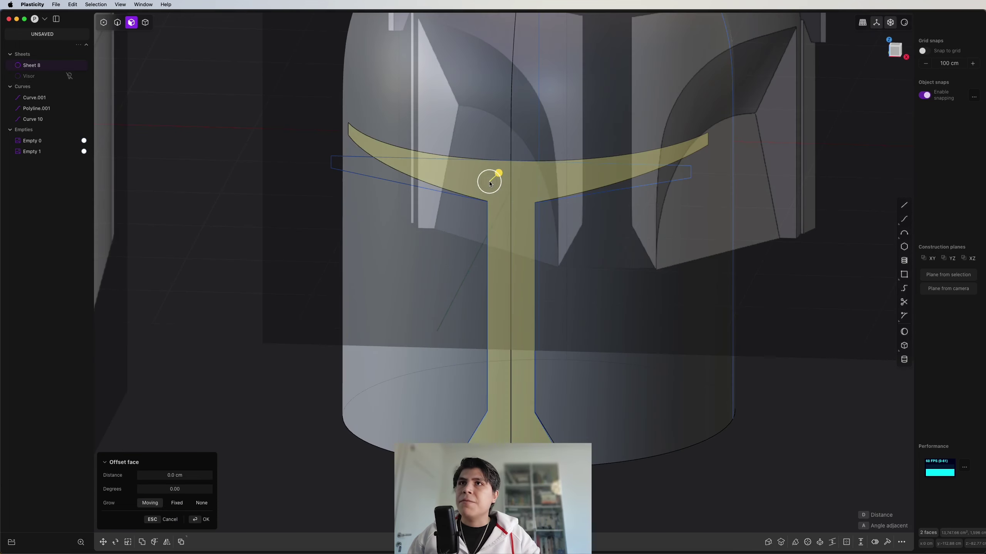
pyautogui.moveTo(575, 250); pyautogui.dragTo(535, 248, button='middle')
pyautogui.hotkey('shift', 'x')
pyautogui.scroll(-2, 547, 247)
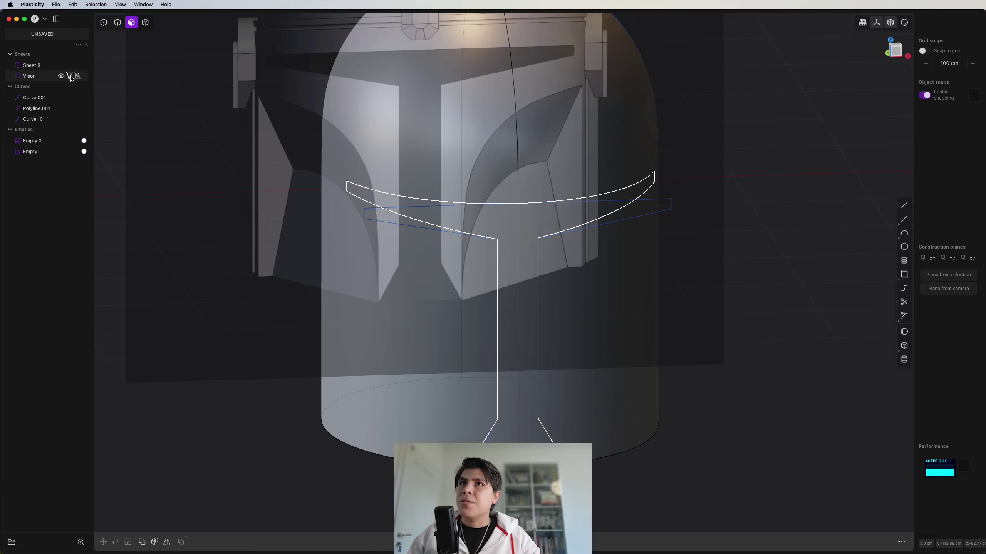
# Delete both visor outline curves and the leftover shell profile curve.
pyautogui.moveTo(368, 256); pyautogui.dragTo(469, 264, button='middle')
pyautogui.press('2')
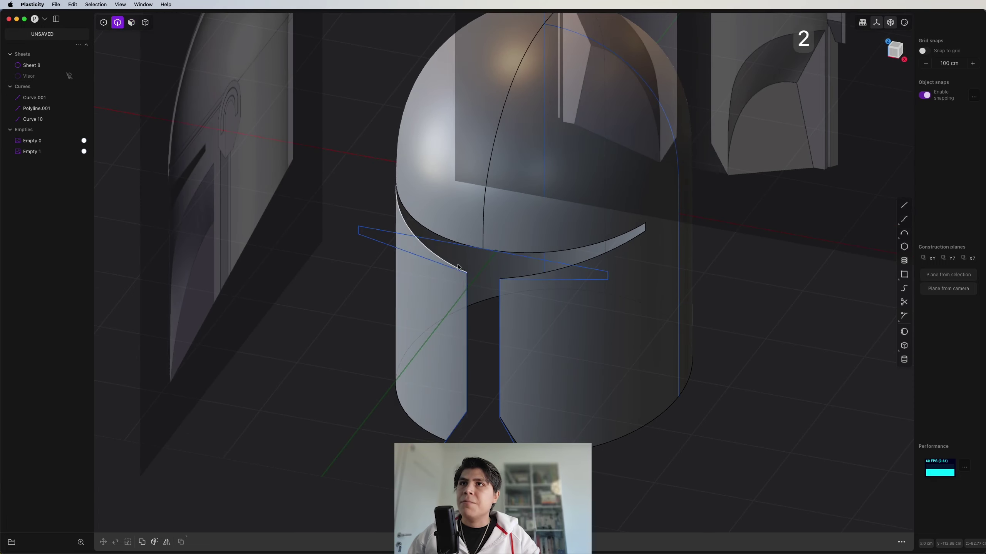
pyautogui.click(437, 243)
pyautogui.keyDown('shift'); pyautogui.click(536, 261); pyautogui.keyUp('shift')
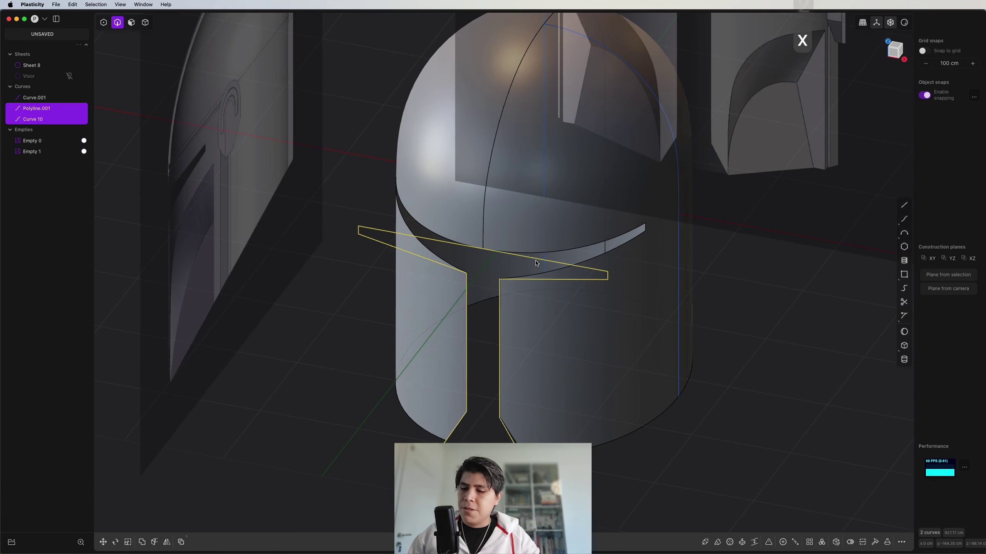
pyautogui.press('x')
pyautogui.moveTo(558, 288); pyautogui.dragTo(605, 289, button='middle')
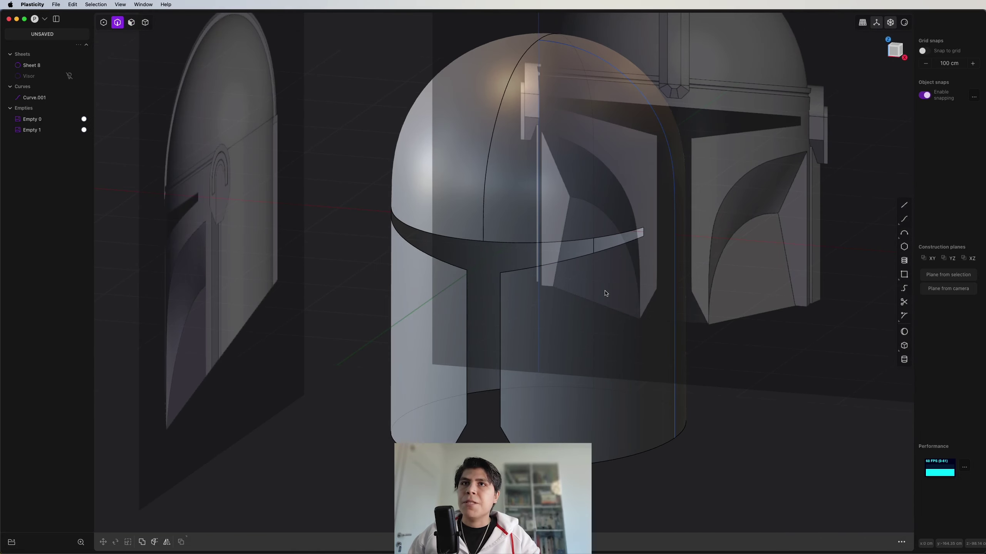
pyautogui.click(663, 139)
pyautogui.press('x')
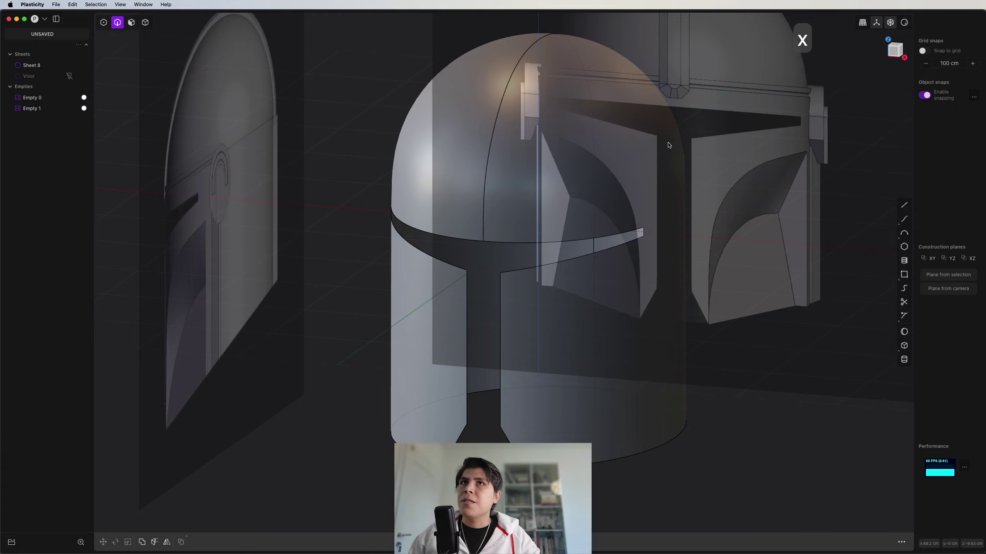
# In the side view, draw a straight line along the reference helmet's slanted lower edge, extending beyond the shell's front and back.
pyautogui.moveTo(668, 144); pyautogui.dragTo(930, 77, button='middle')
pyautogui.click(896, 57)
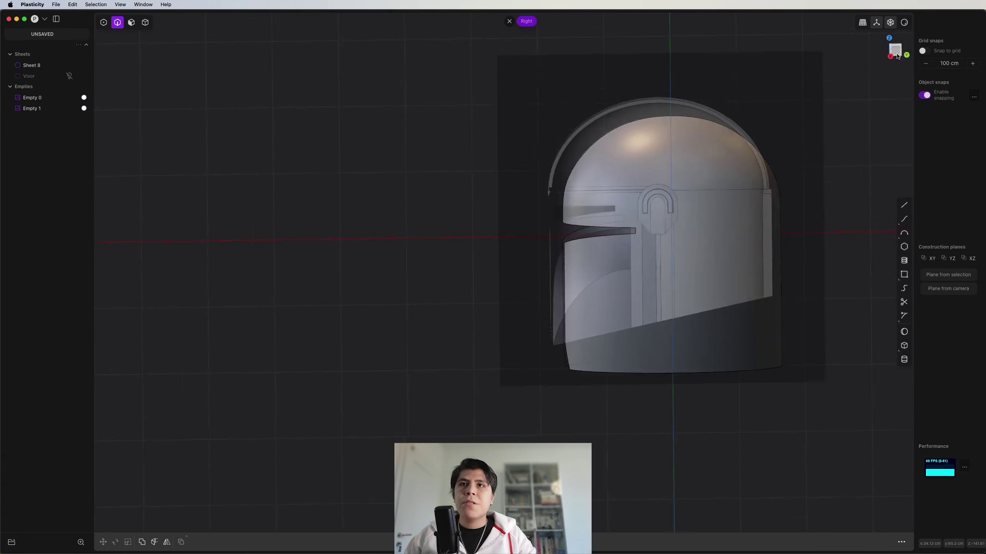
pyautogui.scroll(10, 689, 400)
pyautogui.hotkey('shift', 'a')
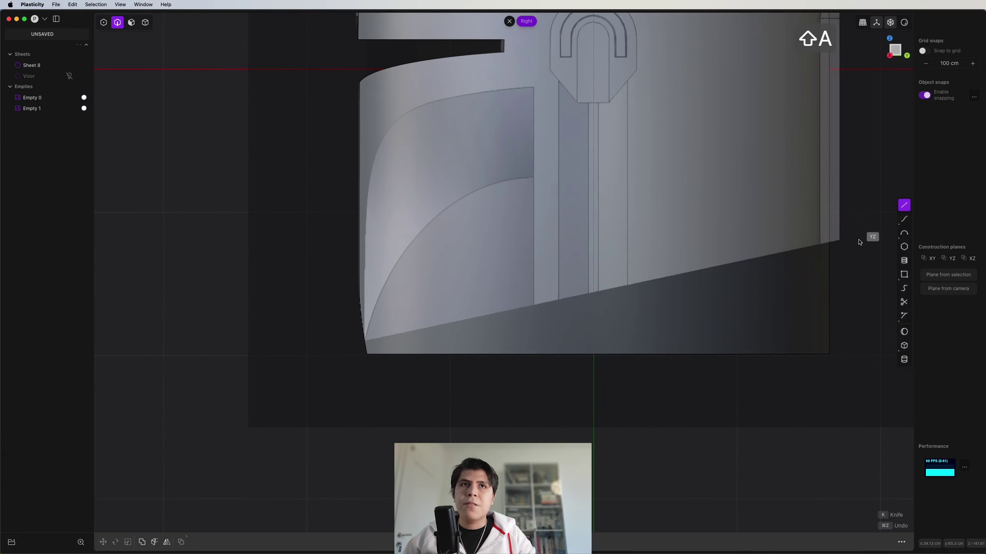
pyautogui.click(867, 233)
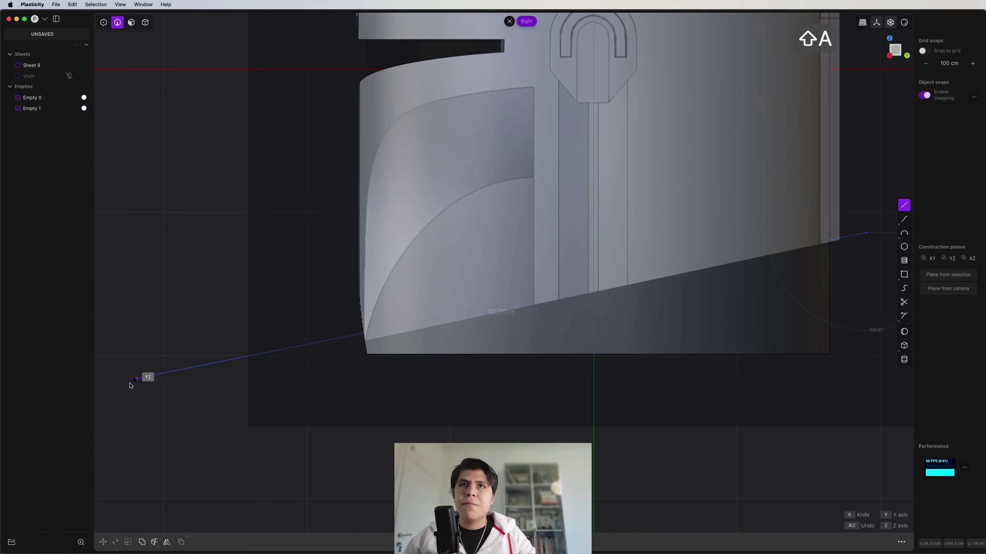
pyautogui.click(265, 365)
pyautogui.scroll(-4, 429, 396)
pyautogui.moveTo(424, 394); pyautogui.dragTo(474, 395, button='middle')
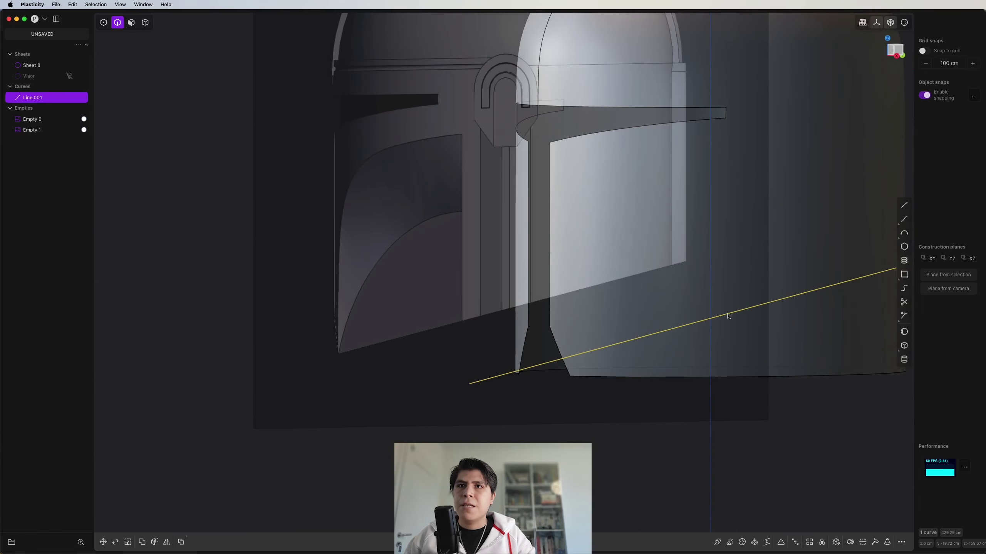
pyautogui.click(898, 52)
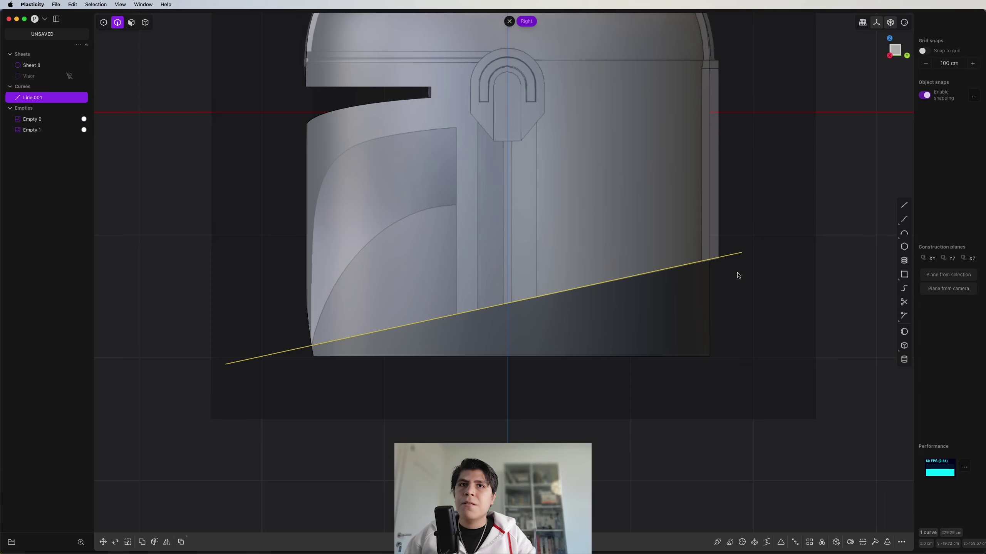
# Move the line's rear endpoint slightly farther behind the helmet and cut the shell with the line.
pyautogui.press('1')
pyautogui.moveTo(773, 219); pyautogui.dragTo(722, 284)
pyautogui.press('g')
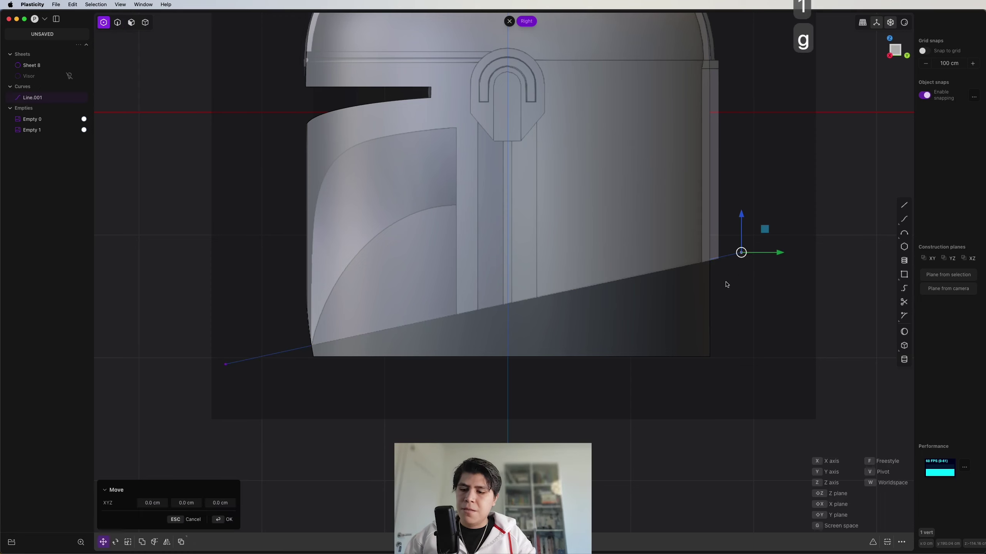
pyautogui.moveTo(741, 252); pyautogui.dragTo(758, 250)
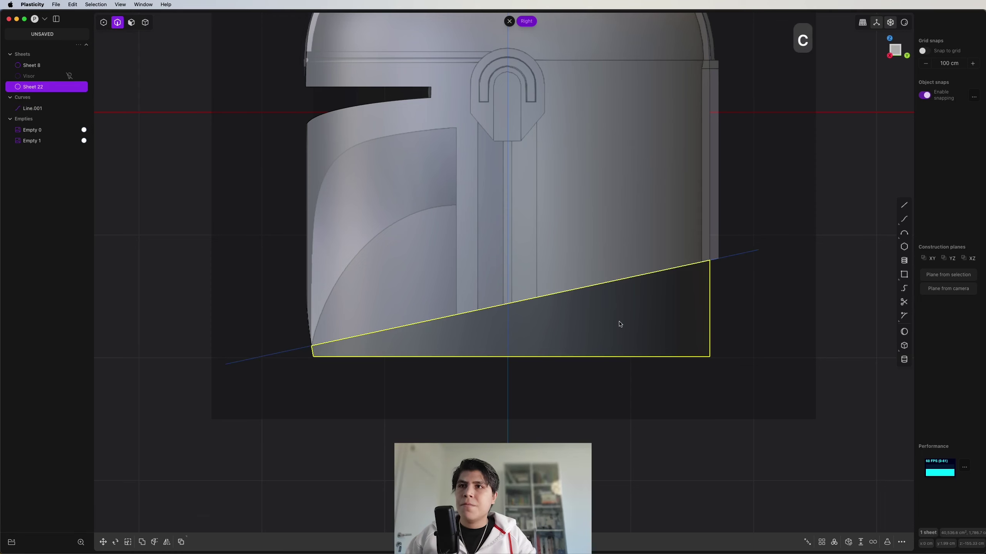
# Delete the cut-off lower piece of the shell and the slanted cutting line.
pyautogui.press('x')
pyautogui.moveTo(619, 326); pyautogui.dragTo(621, 388, button='middle')
pyautogui.click(547, 379)
pyautogui.press('x')
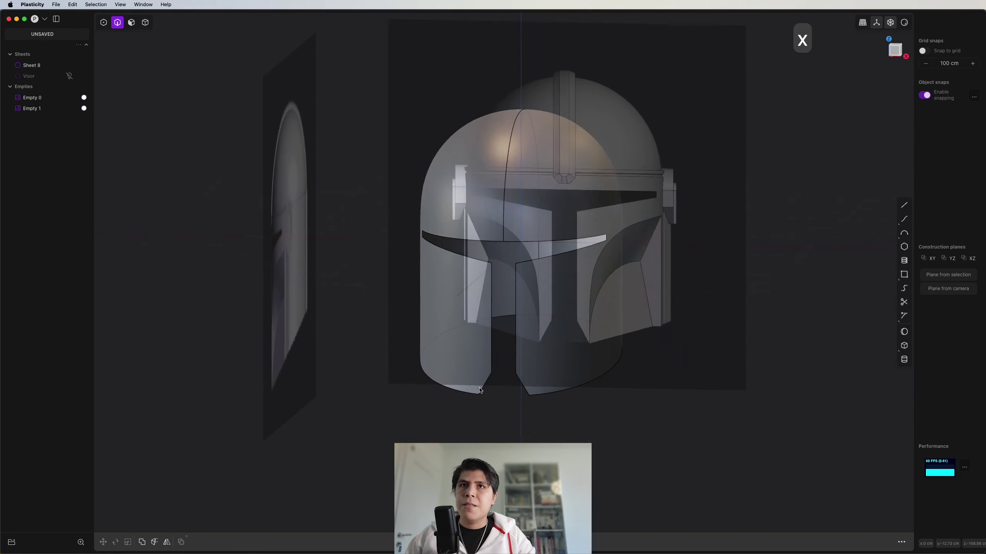
pyautogui.moveTo(434, 386); pyautogui.dragTo(570, 305, button='middle')
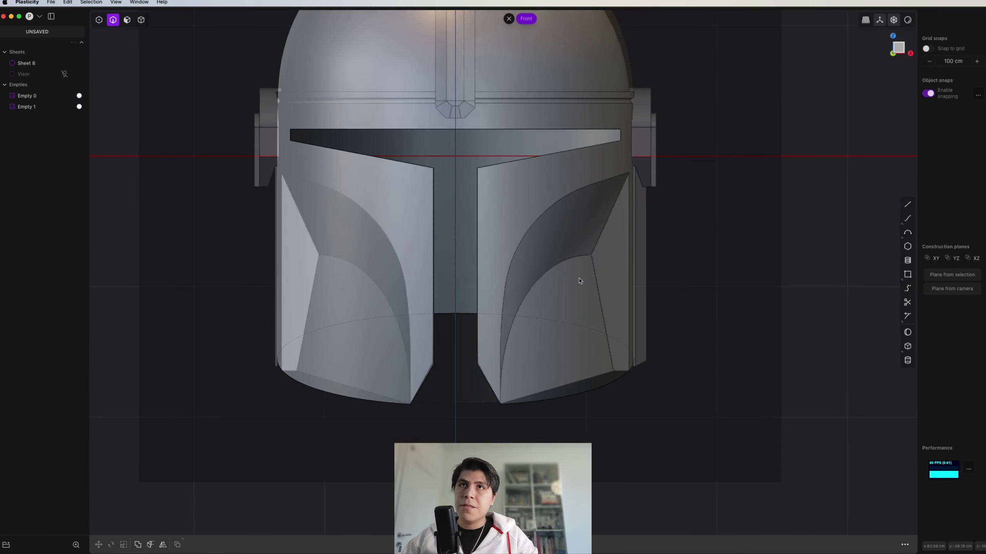
# In the front view, draw a control-point curve along one cheek recess's inner arc, from its upper outer corner to the shell's lower tip.
pyautogui.press('ctrl+super+c')
pyautogui.scroll(4, 617, 194)
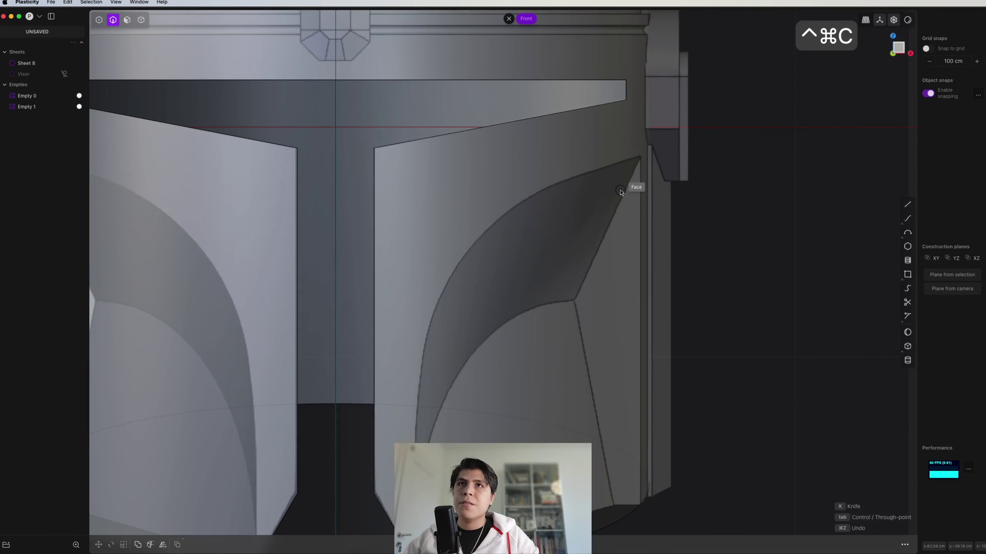
pyautogui.click(641, 157)
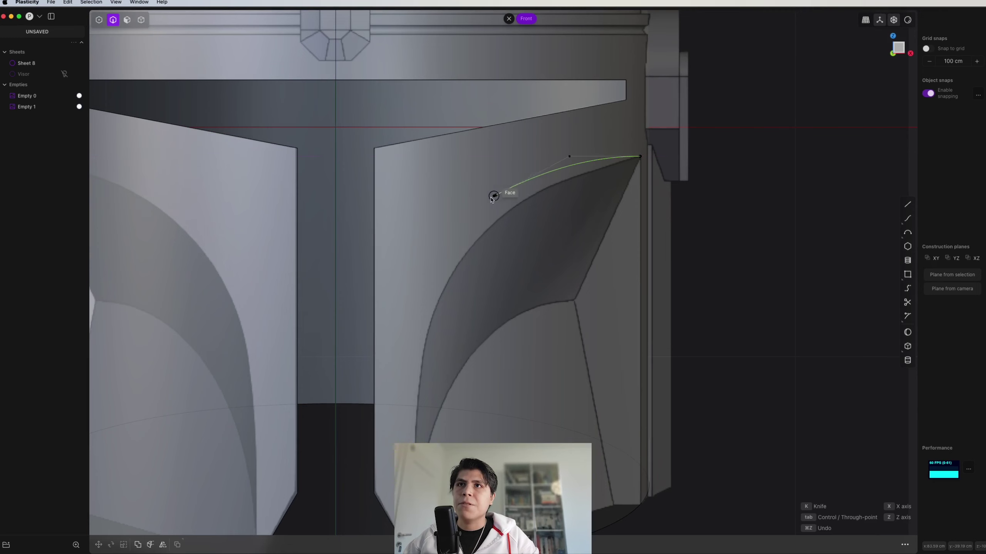
pyautogui.click(473, 207)
pyautogui.click(410, 342)
pyautogui.keyDown('shift'); pyautogui.moveTo(410, 385); pyautogui.dragTo(437, 196, button='middle'); pyautogui.keyUp('shift')
pyautogui.scroll(3, 446, 298)
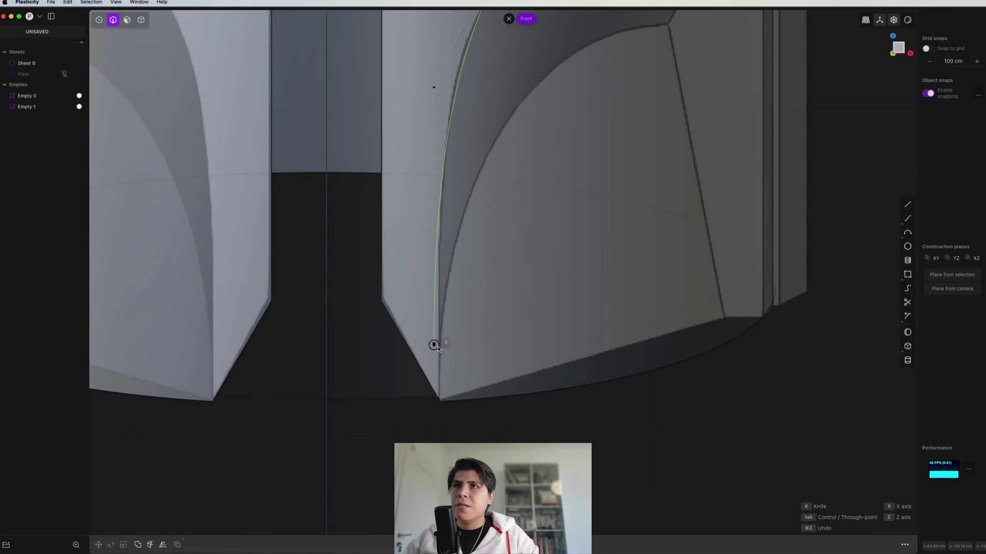
pyautogui.scroll(5, 446, 407)
pyautogui.keyDown('shift'); pyautogui.moveTo(446, 407); pyautogui.dragTo(518, 248, button='middle'); pyautogui.keyUp('shift')
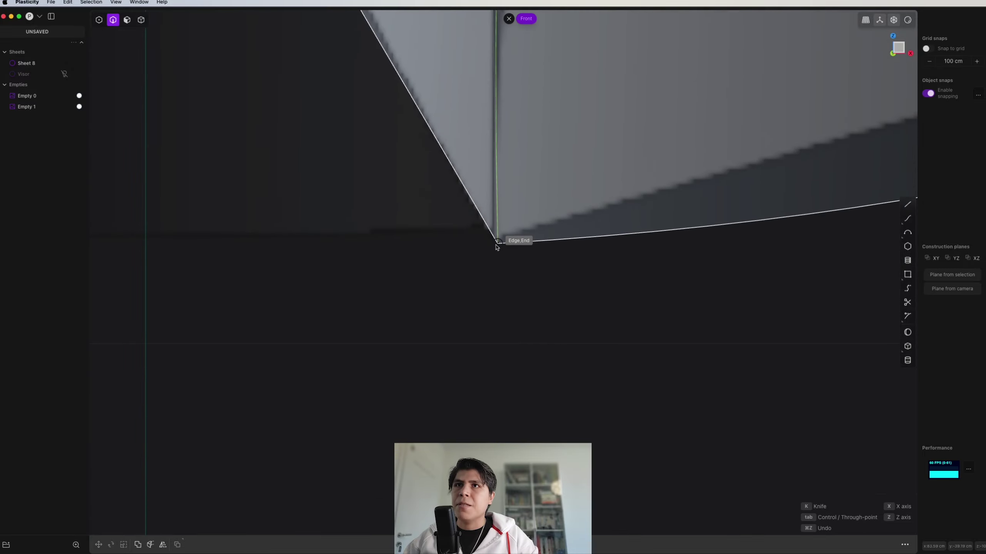
pyautogui.click(497, 245)
pyautogui.scroll(-6, 498, 248)
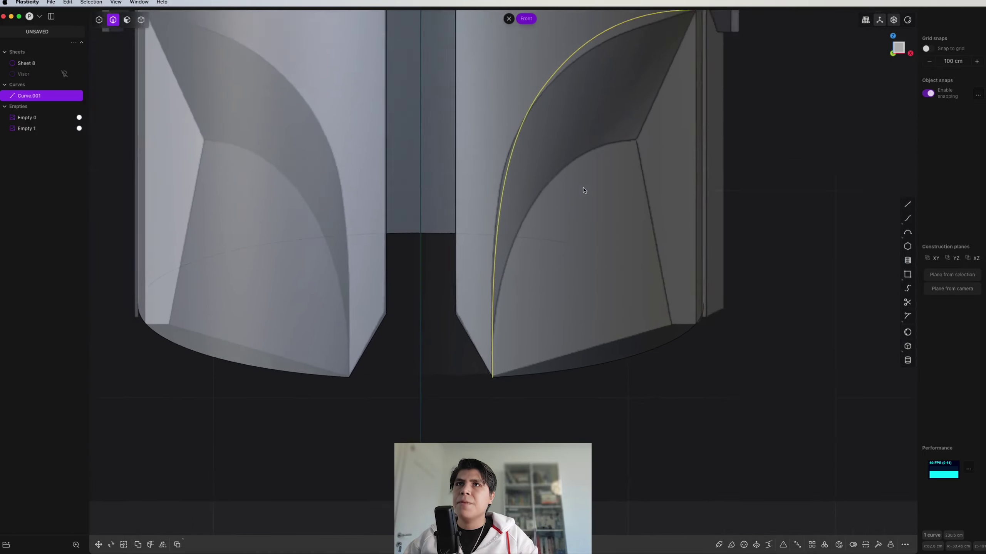
# Move the cheek curve's three intermediate control points so it follows the recess edge in the reference image.
pyautogui.press('1')
pyautogui.click(480, 141)
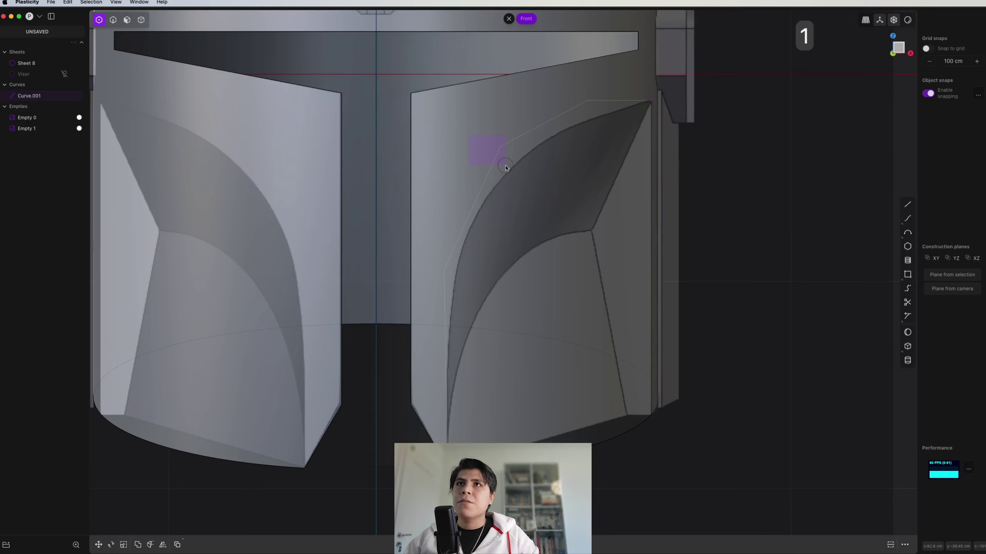
pyautogui.press('g')
pyautogui.press('g')
pyautogui.click(509, 198)
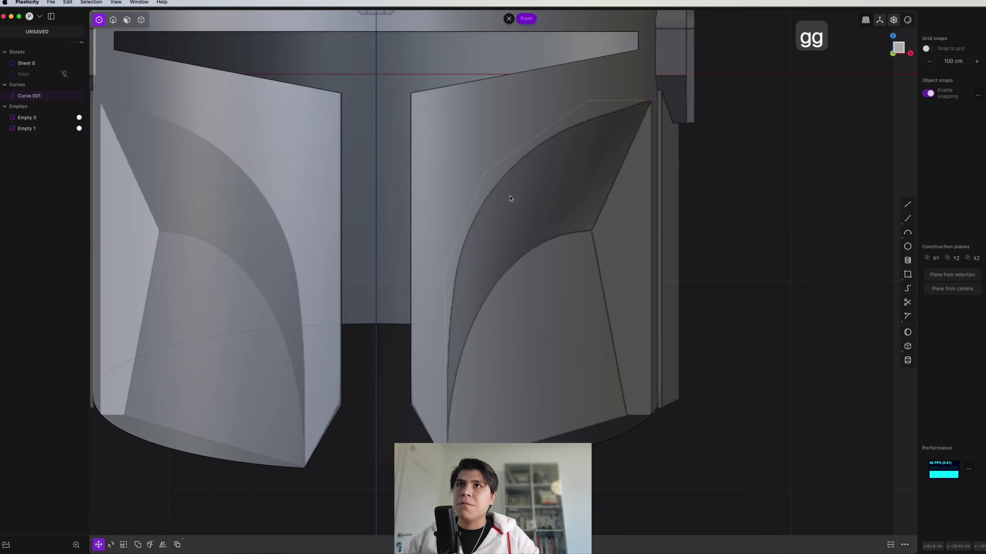
pyautogui.moveTo(443, 285); pyautogui.dragTo(454, 292)
pyautogui.press('g')
pyautogui.press('g')
pyautogui.click(456, 292)
pyautogui.moveTo(572, 87); pyautogui.dragTo(607, 128)
pyautogui.press('g')
pyautogui.press('g')
pyautogui.click(598, 143)
# Imprint the adjusted cheek curve onto the shell sheet from the front view.
pyautogui.press('2')
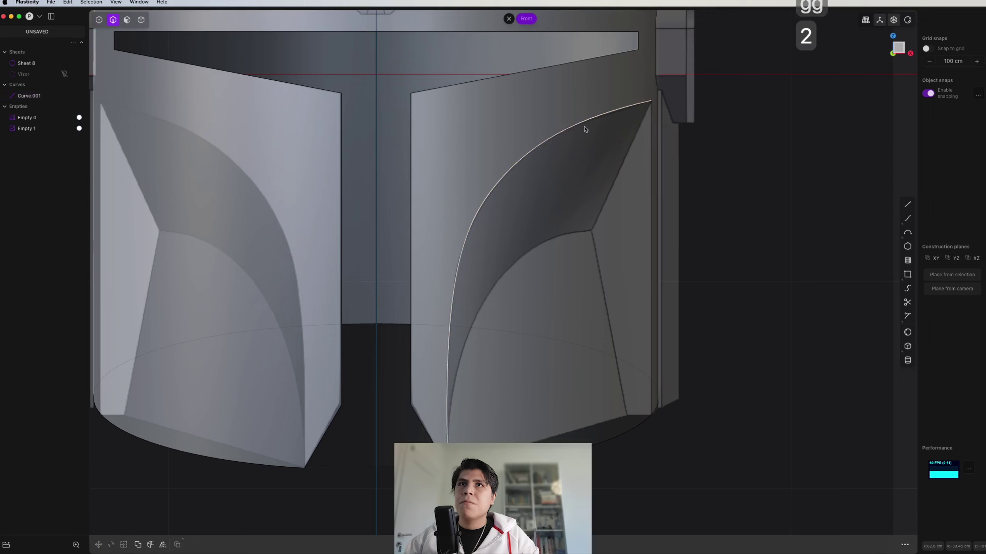
pyautogui.click(584, 127)
pyautogui.scroll(-3, 566, 273)
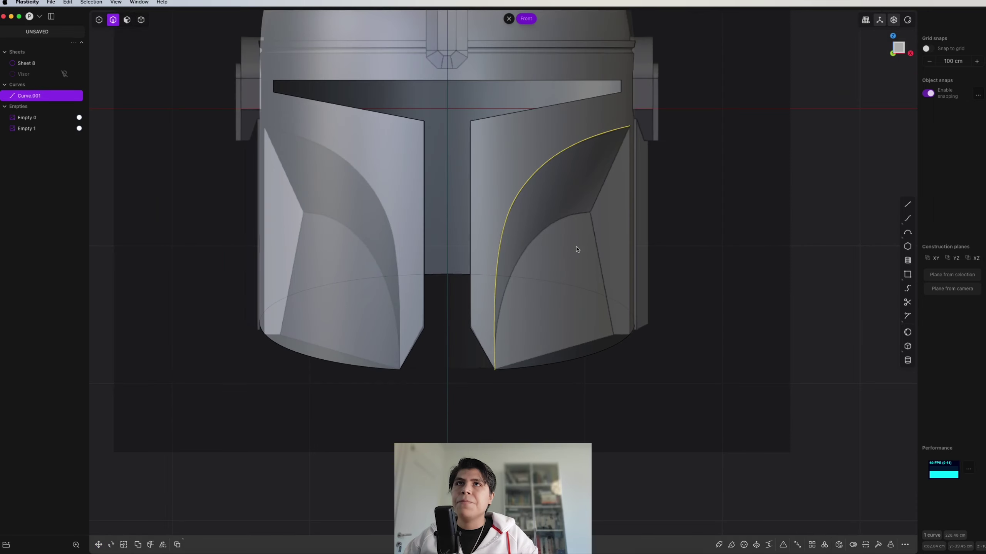
pyautogui.hotkey('shift', 'i')
pyautogui.click(562, 258)
pyautogui.rightClick(562, 258)
pyautogui.moveTo(562, 258); pyautogui.dragTo(563, 238, button='middle')
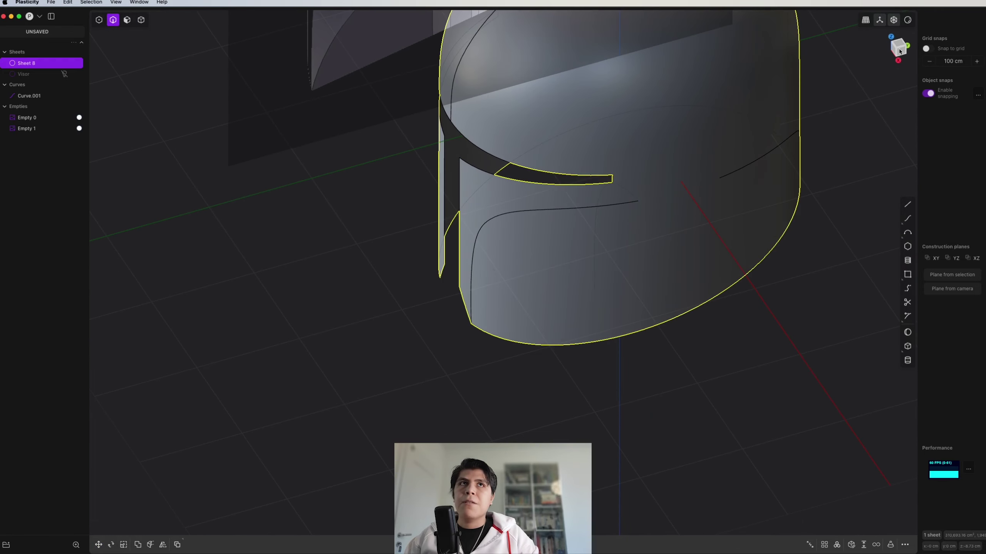
# In the right view, draw a vertical line along the cheek recess's rear edge, from its upper corner to below the shell's bottom edge.
pyautogui.click(899, 51)
pyautogui.scroll(5, 585, 122)
pyautogui.hotkey('shift', 'a')
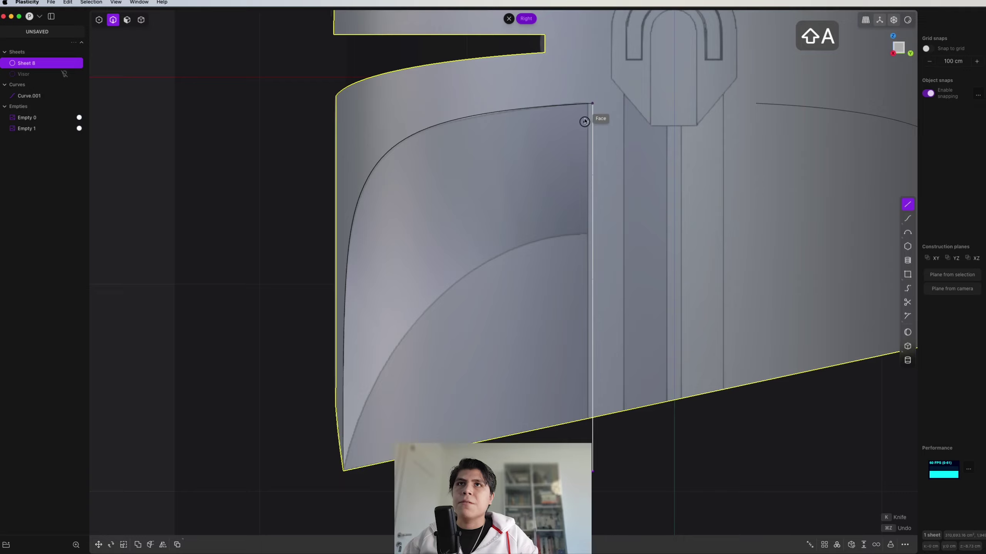
pyautogui.scroll(5, 585, 122)
pyautogui.click(597, 79)
pyautogui.scroll(-10, 593, 155)
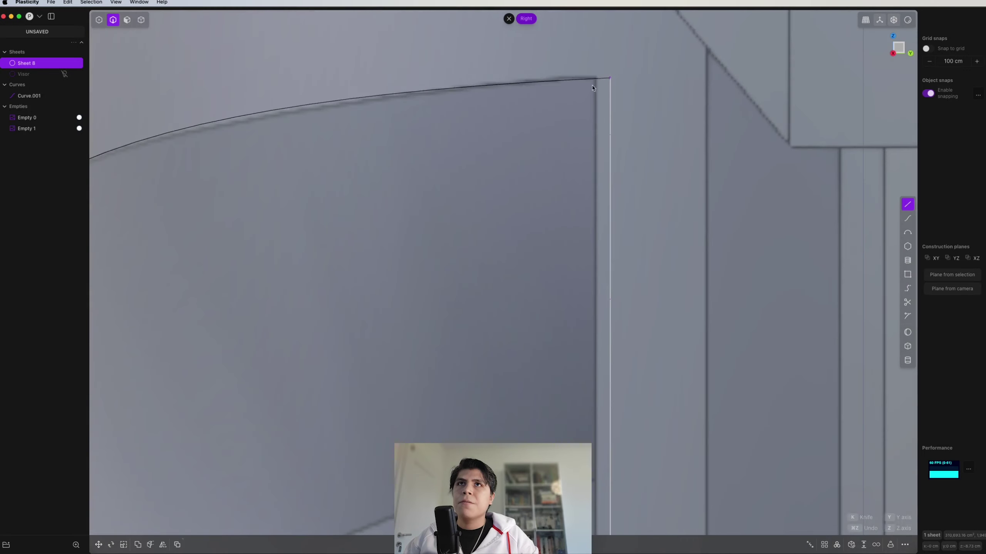
pyautogui.scroll(5, 593, 330)
pyautogui.scroll(3, 593, 330)
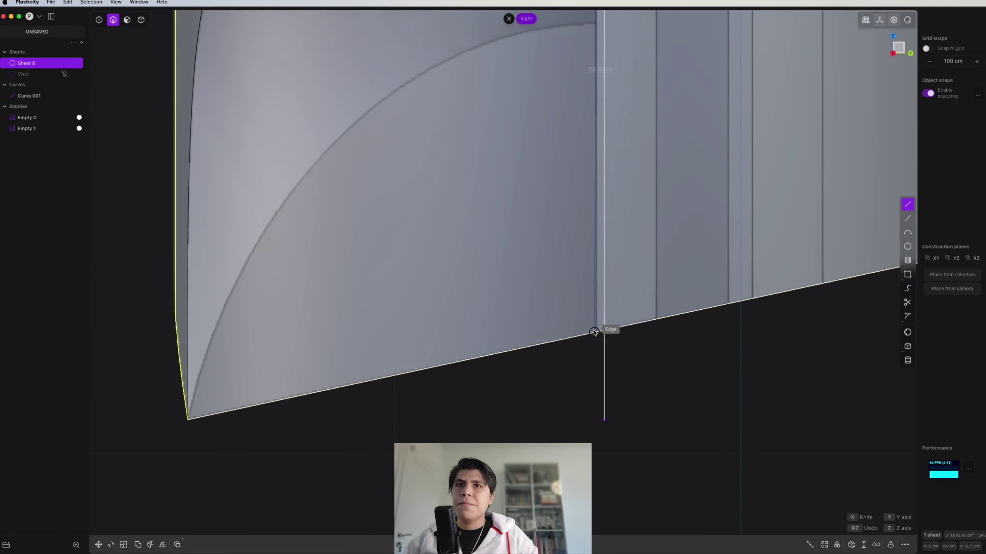
pyautogui.click(598, 368)
pyautogui.scroll(-3, 597, 368)
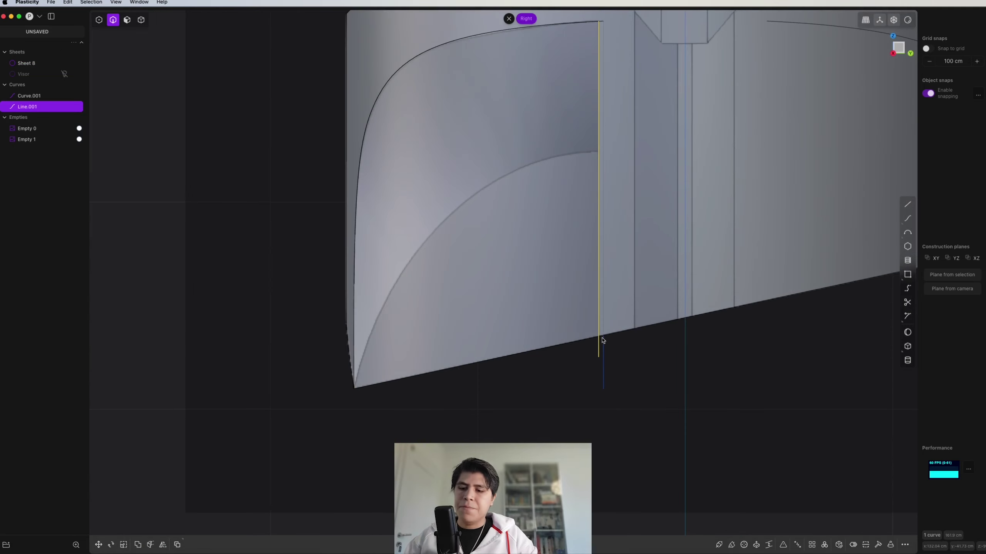
# Split the shell along the vertical line and delete the cheek recess face enclosed by the line and the imprinted arc.
pyautogui.scroll(-5, 541, 189)
pyautogui.moveTo(541, 189); pyautogui.dragTo(504, 231, button='middle')
pyautogui.press('3')
pyautogui.click(503, 205)
pyautogui.press('o')
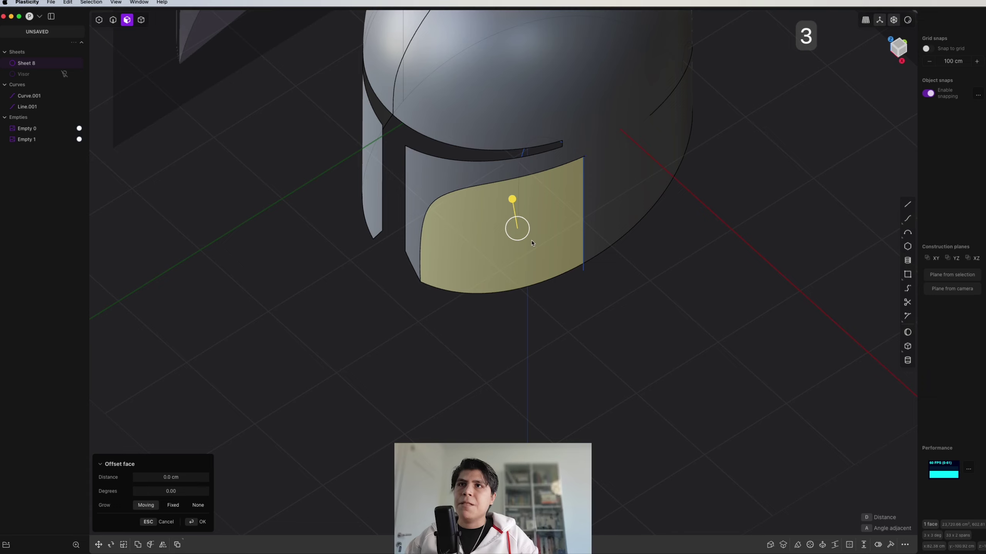
pyautogui.hotkey('shift', 'x')
pyautogui.moveTo(530, 258); pyautogui.dragTo(545, 223, button='middle')
# Delete the leftover cheek arc curve and the vertical line.
pyautogui.press('2')
pyautogui.click(30, 96)
pyautogui.click(27, 106)
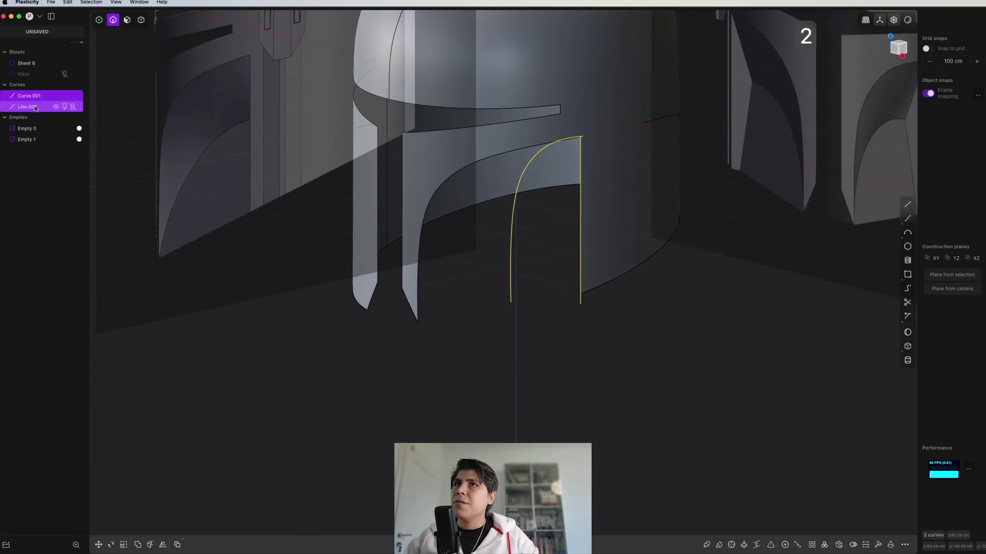
pyautogui.press('x')
pyautogui.moveTo(471, 240); pyautogui.dragTo(470, 315, button='middle')
pyautogui.click(900, 52)
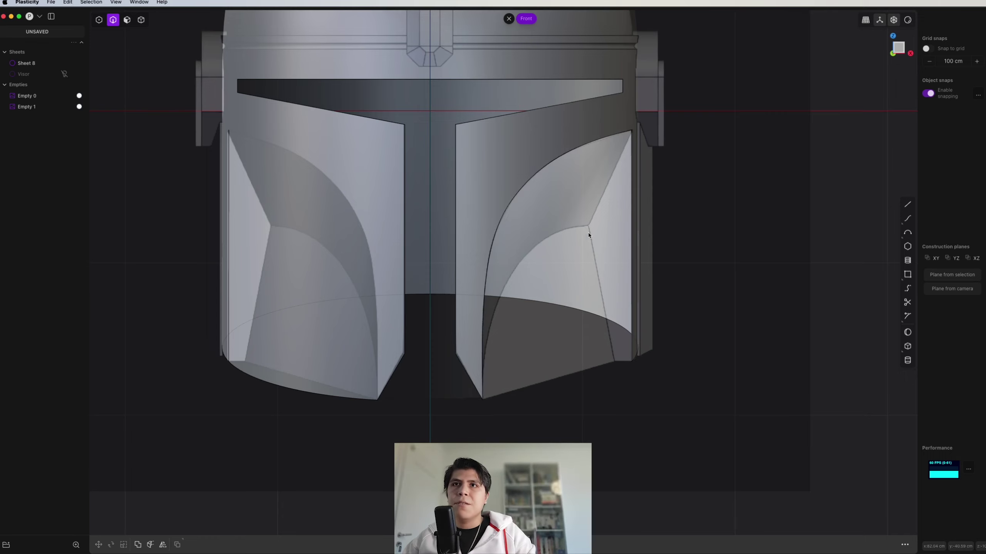
pyautogui.moveTo(589, 227); pyautogui.dragTo(483, 329, button='middle')
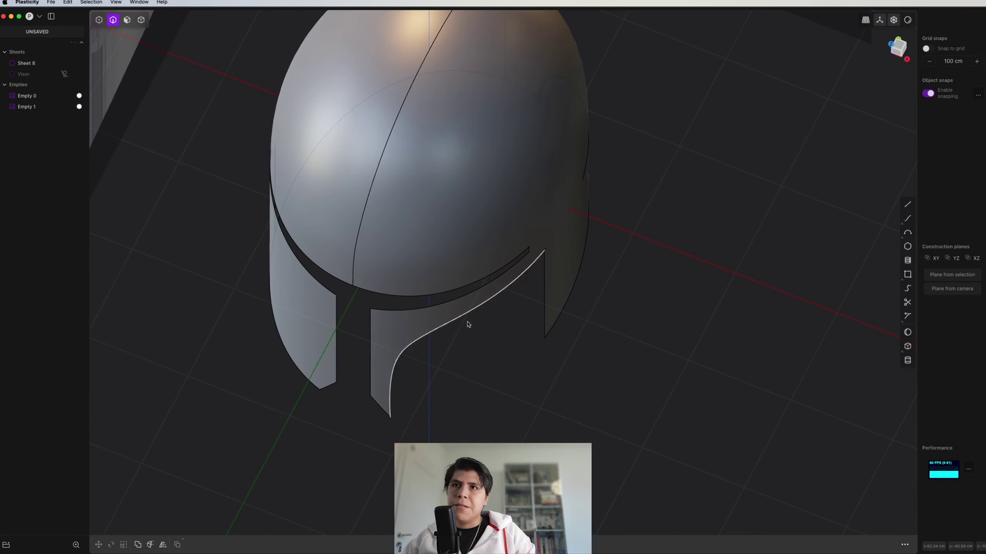
pyautogui.moveTo(463, 324); pyautogui.dragTo(477, 372, button='middle')
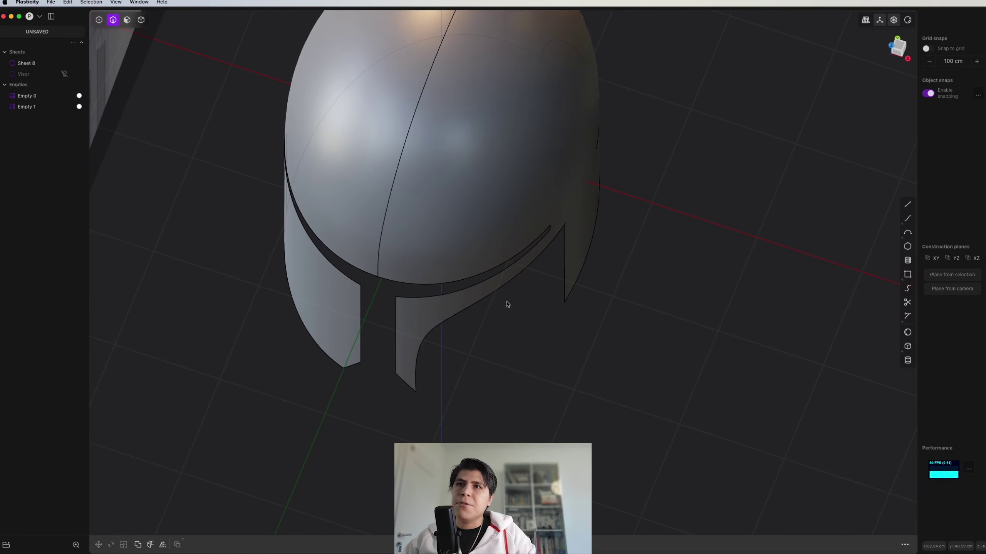
pyautogui.moveTo(508, 304); pyautogui.dragTo(575, 321, button='middle')
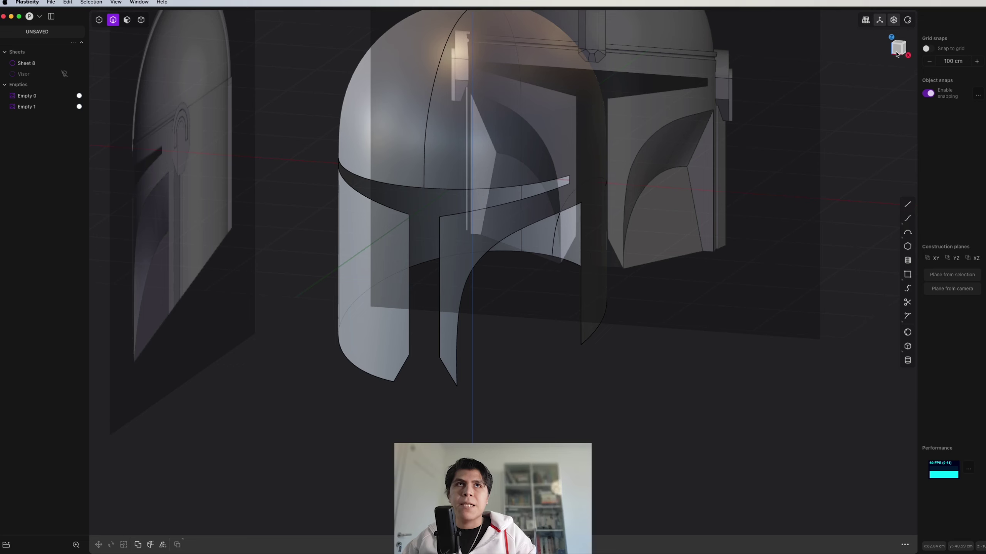
# In the front view, start a control-point curve at the corner where the recess's lower inner arc meets the straight crease.
pyautogui.click(897, 48)
pyautogui.scroll(6, 562, 274)
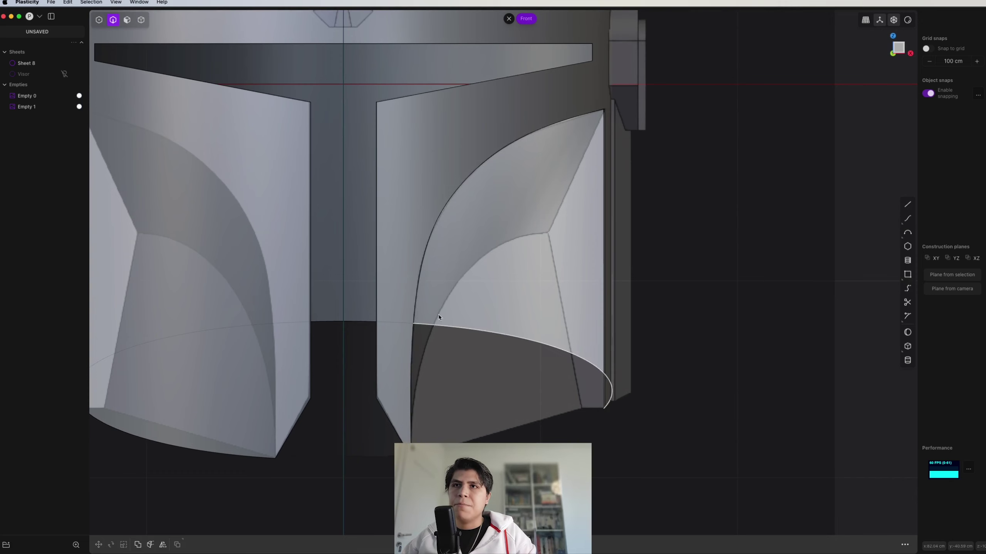
pyautogui.scroll(3, 427, 412)
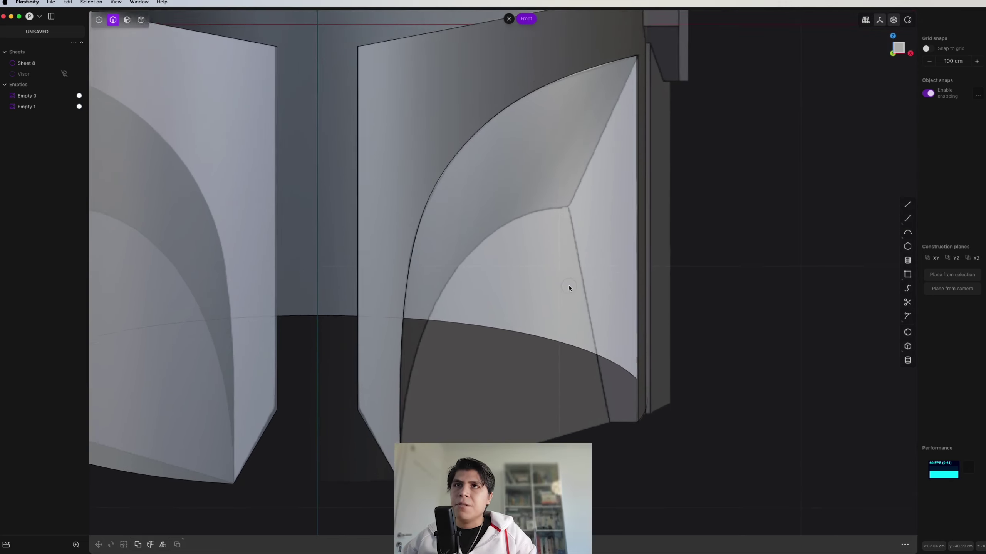
pyautogui.press('ctrl+super+c')
pyautogui.scroll(5, 558, 236)
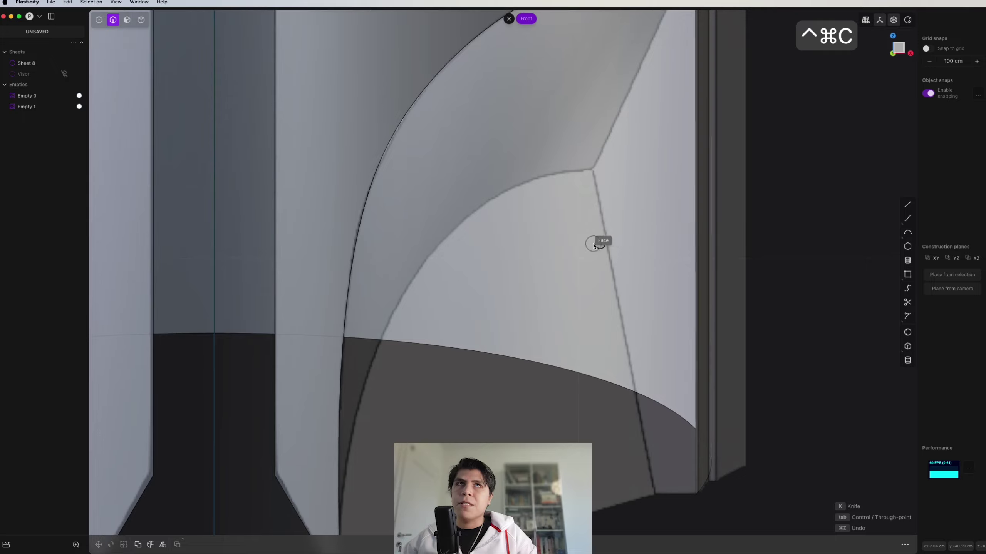
pyautogui.scroll(-3, 623, 145)
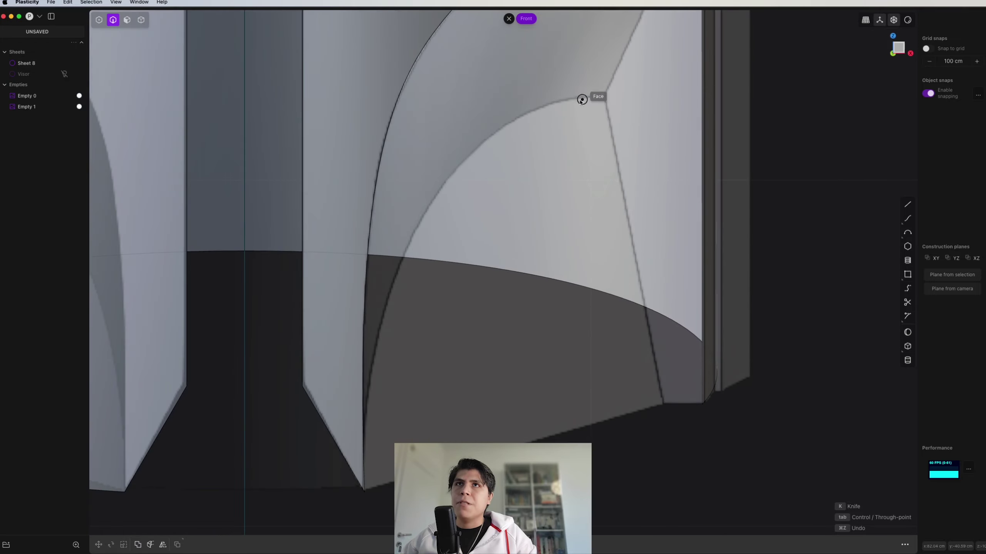
pyautogui.scroll(-3, 582, 100)
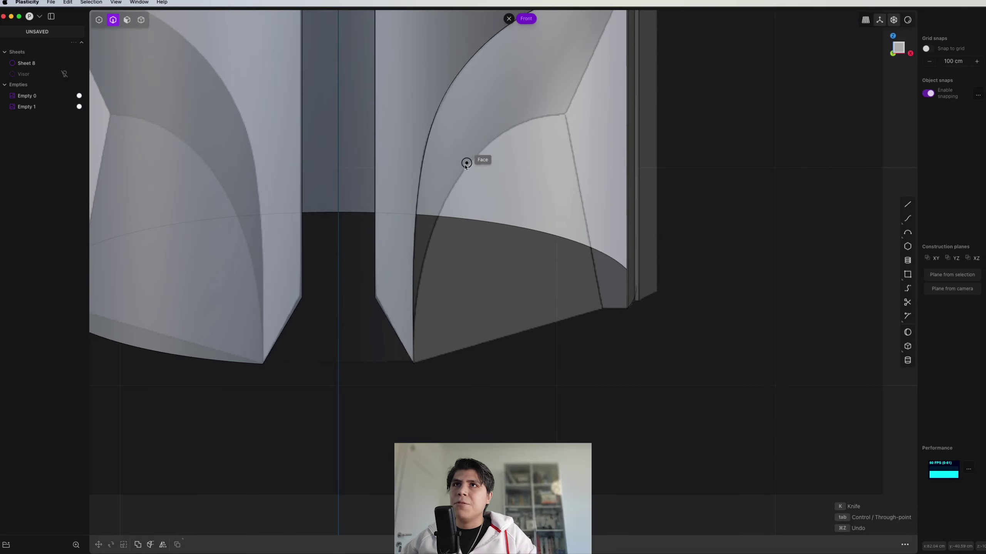
pyautogui.scroll(4, 511, 159)
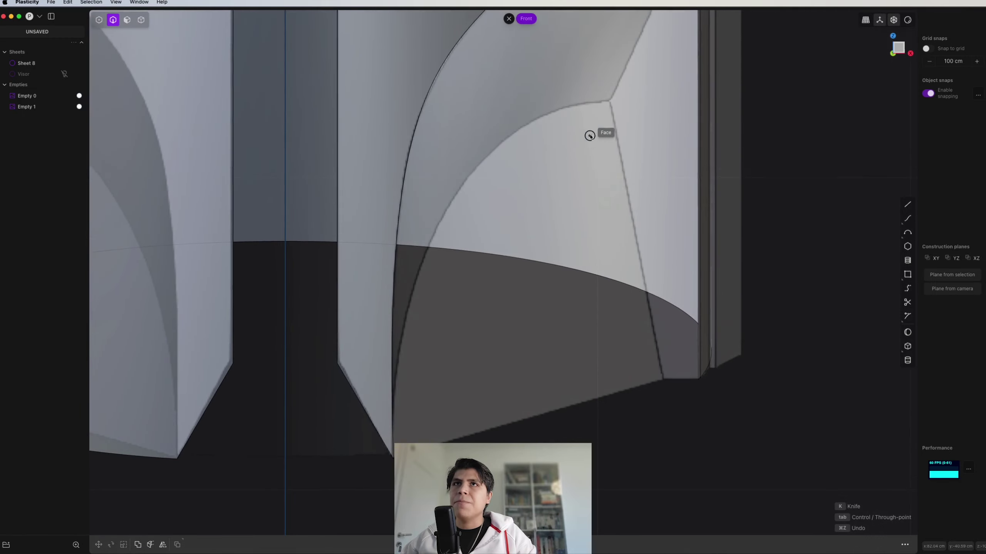
pyautogui.scroll(2, 611, 104)
pyautogui.click(617, 89)
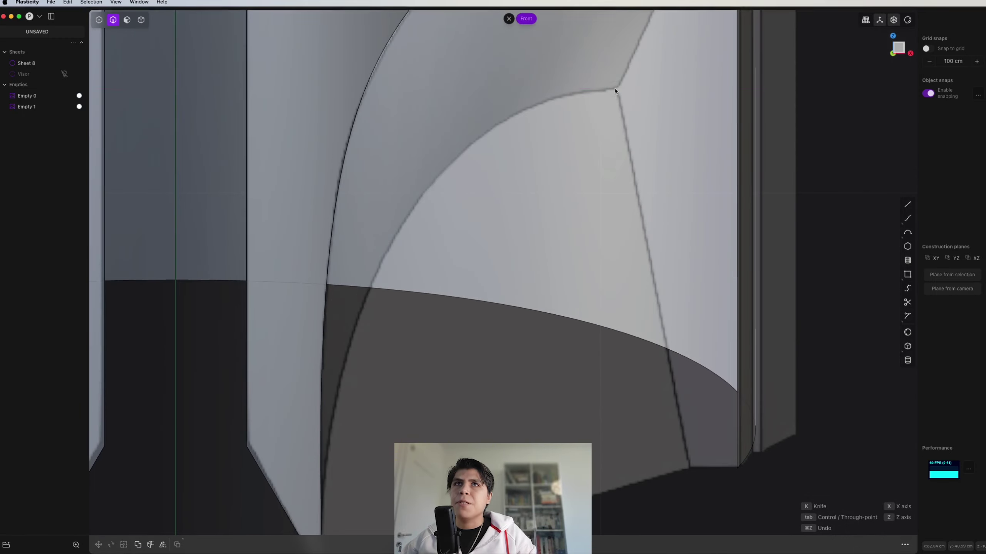
# Place the remaining control points along the recess's lower inner arc down to the shell's lower tip and finish the curve.
pyautogui.scroll(2, 593, 91)
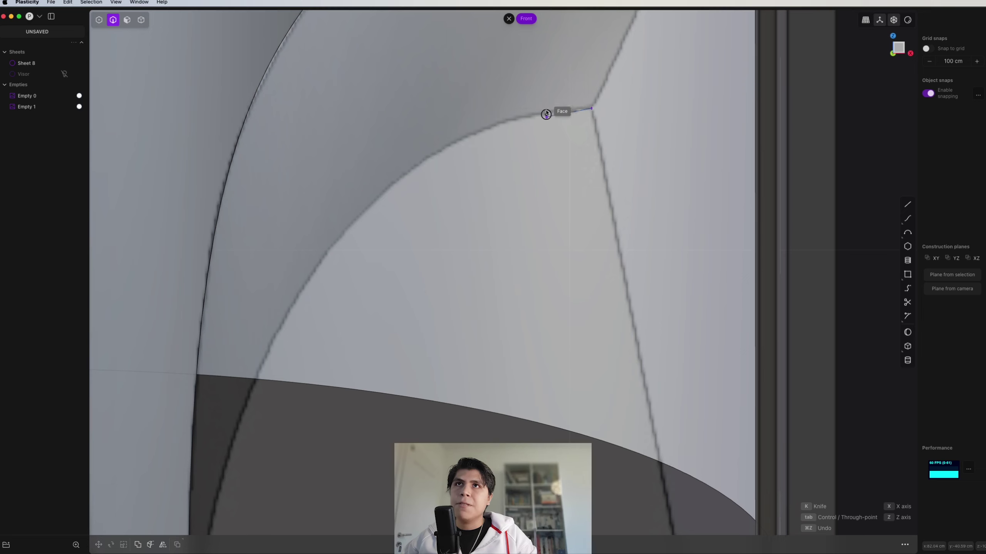
pyautogui.scroll(5, 546, 109)
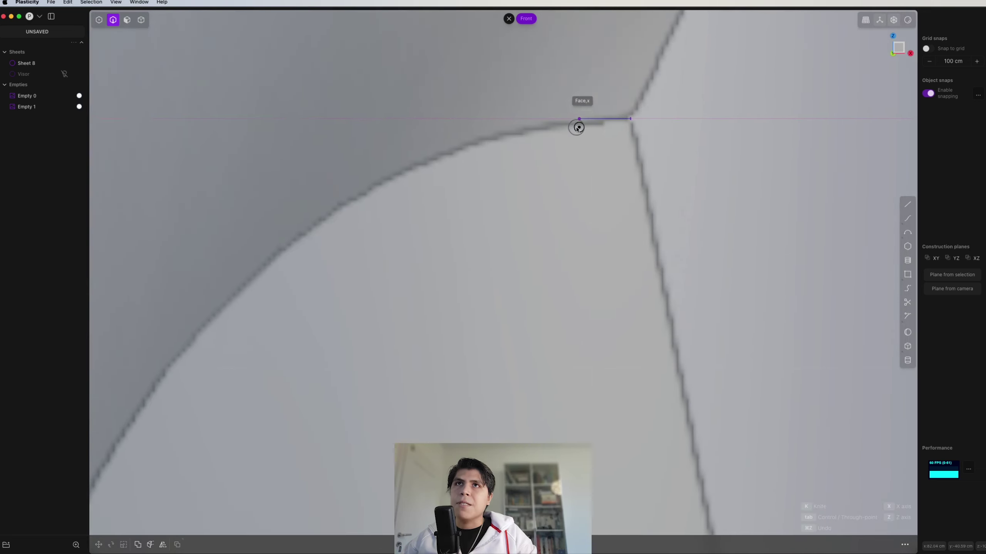
pyautogui.click(456, 131)
pyautogui.scroll(-4, 414, 168)
pyautogui.keyDown('shift'); pyautogui.moveTo(401, 229); pyautogui.dragTo(636, 110, button='middle'); pyautogui.keyUp('shift')
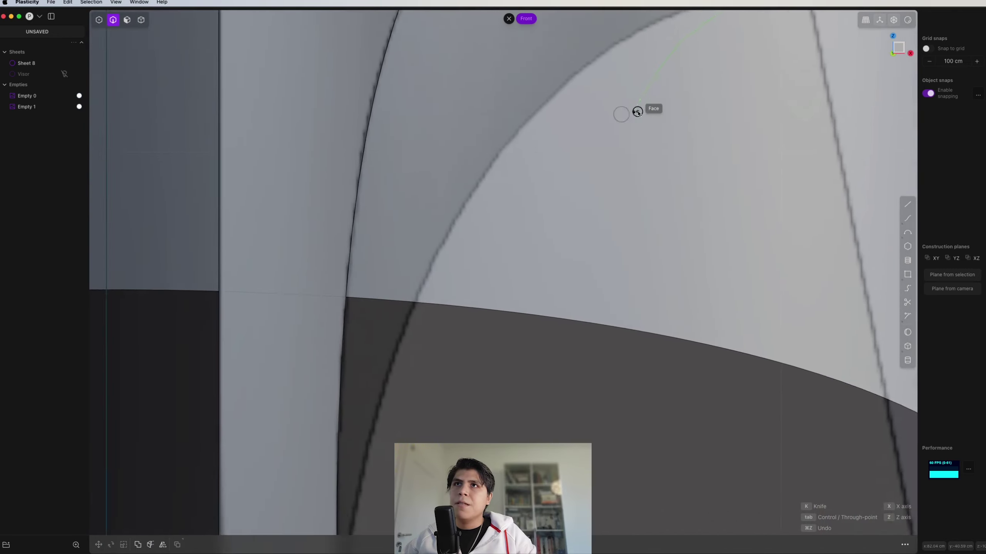
pyautogui.scroll(-1, 636, 115)
pyautogui.click(505, 124)
pyautogui.scroll(-3, 449, 270)
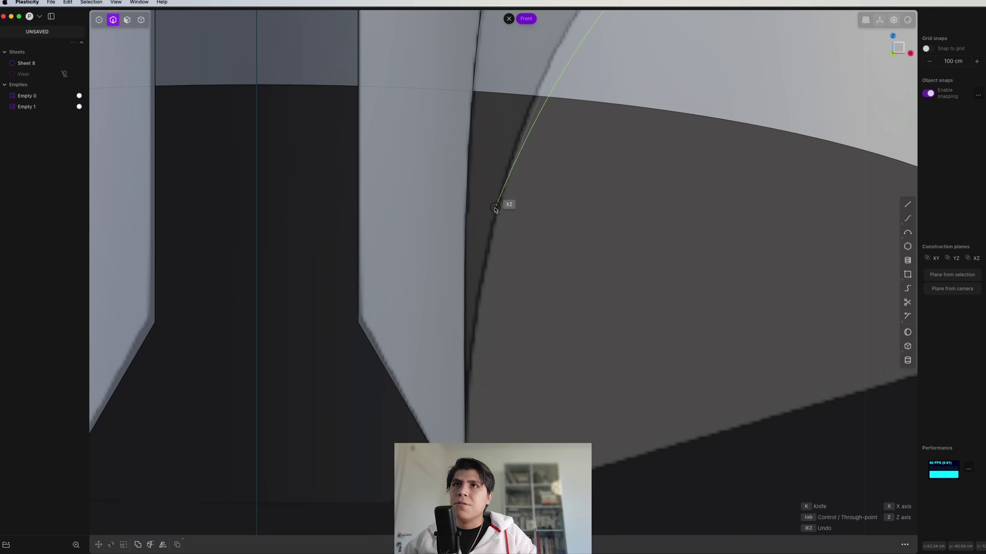
pyautogui.scroll(4, 500, 271)
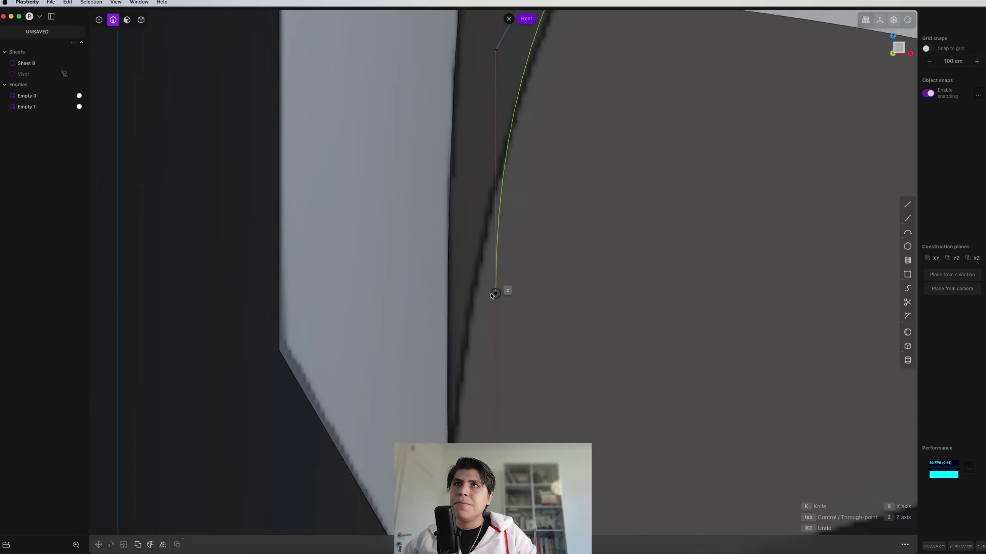
pyautogui.scroll(-2, 512, 316)
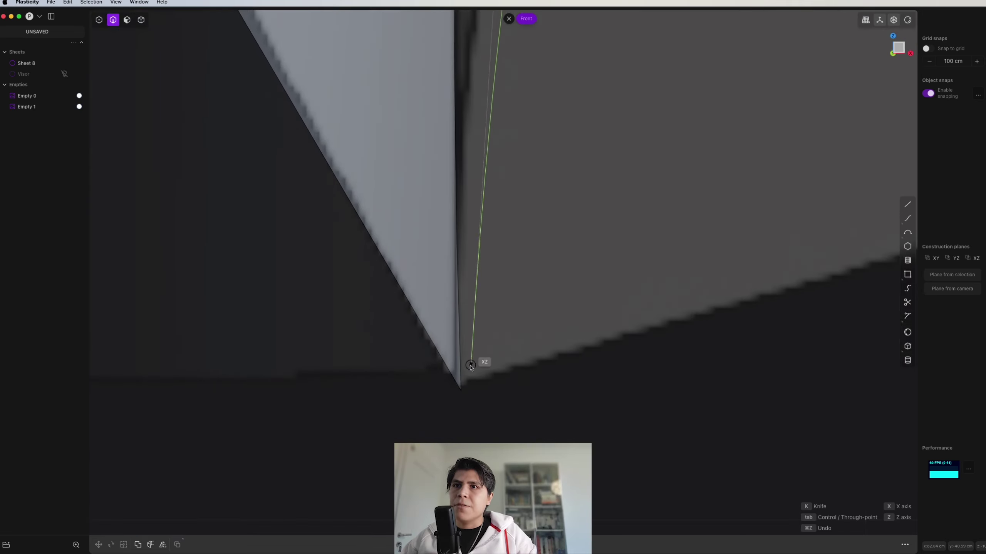
pyautogui.click(460, 391)
pyautogui.rightClick(572, 266)
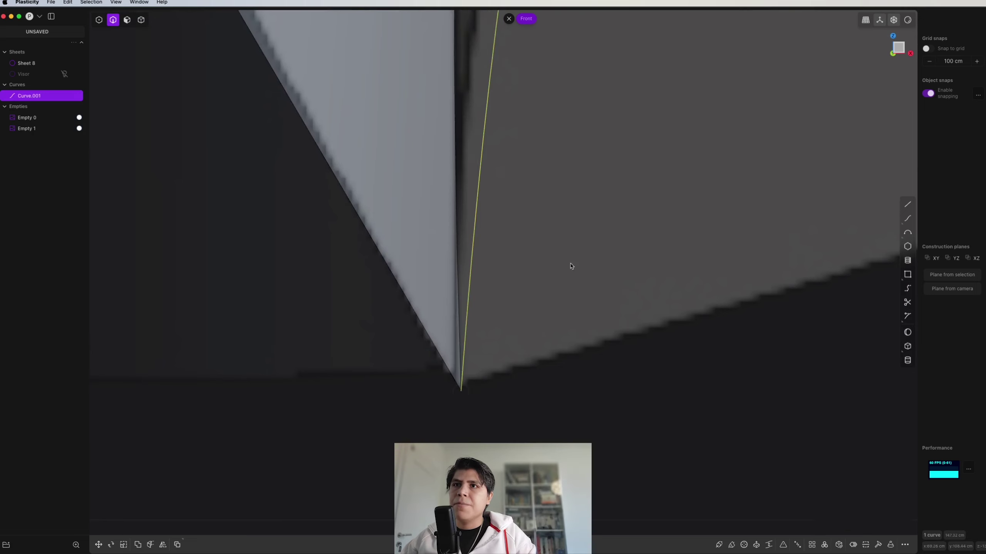
# Move the new curve's uppermost intermediate control point outward so its upper part follows the recess arc in the reference image.
pyautogui.scroll(-5, 600, 209)
pyautogui.keyDown('shift'); pyautogui.moveTo(601, 209); pyautogui.dragTo(551, 296, button='middle'); pyautogui.keyUp('shift')
pyautogui.scroll(-3, 552, 298)
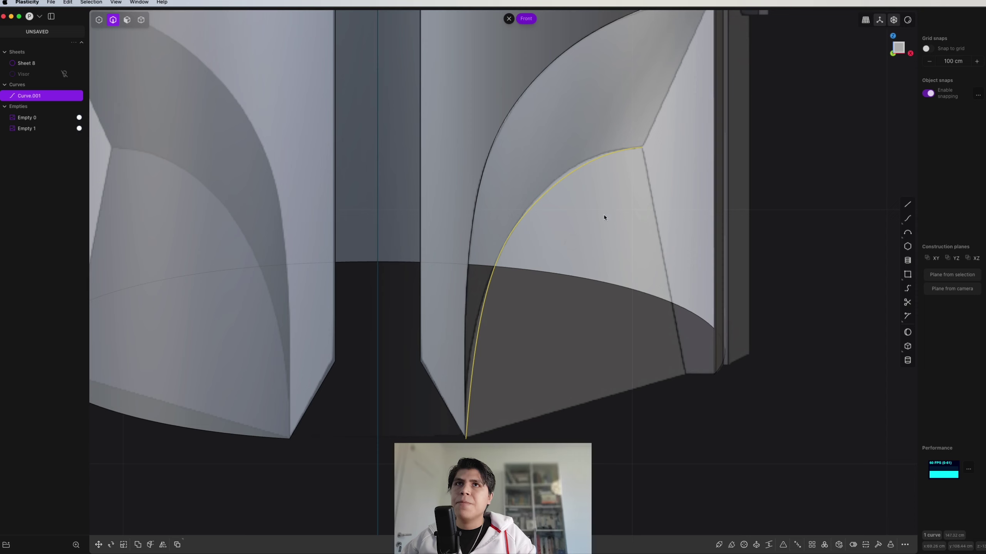
pyautogui.press('1')
pyautogui.scroll(3, 626, 162)
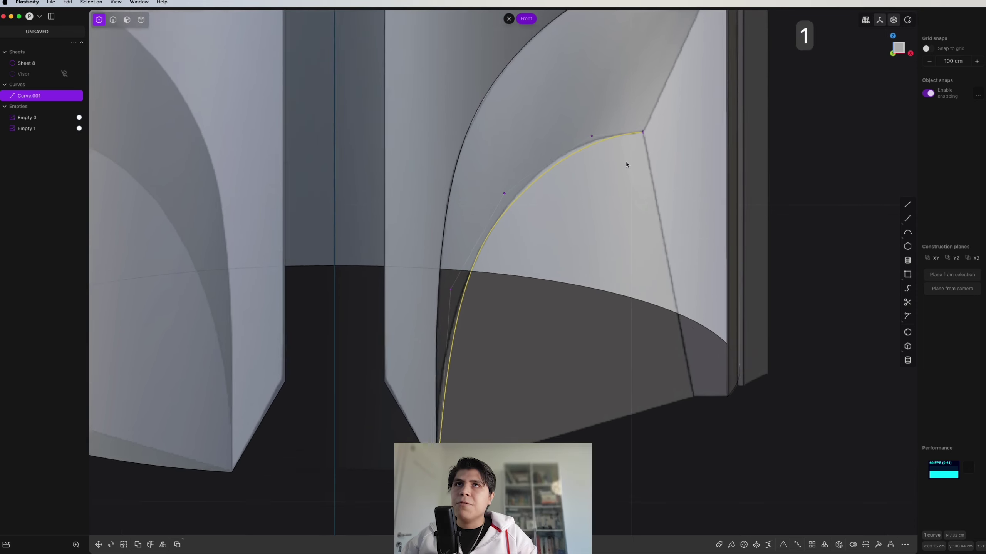
pyautogui.click(591, 157)
pyautogui.press('g')
pyautogui.press('g')
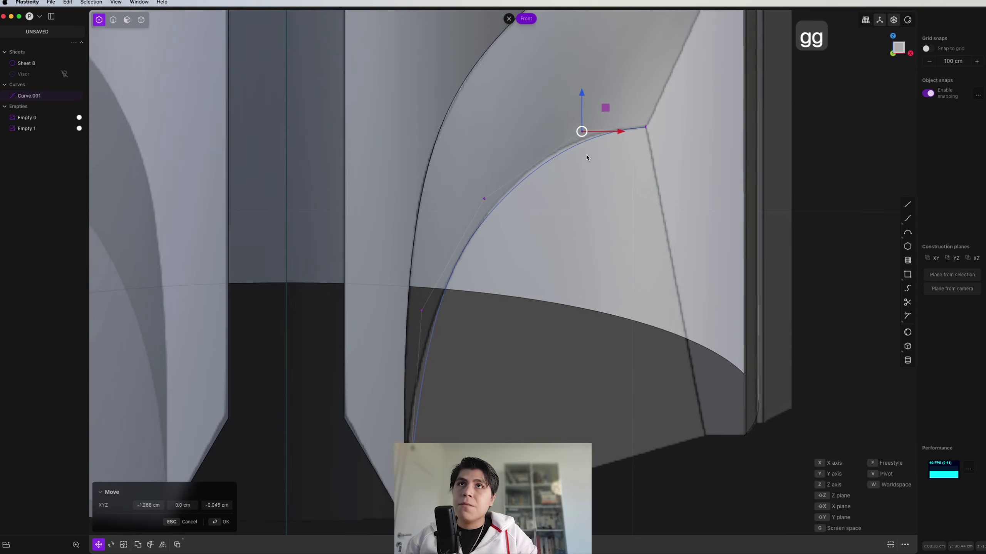
pyautogui.click(577, 157)
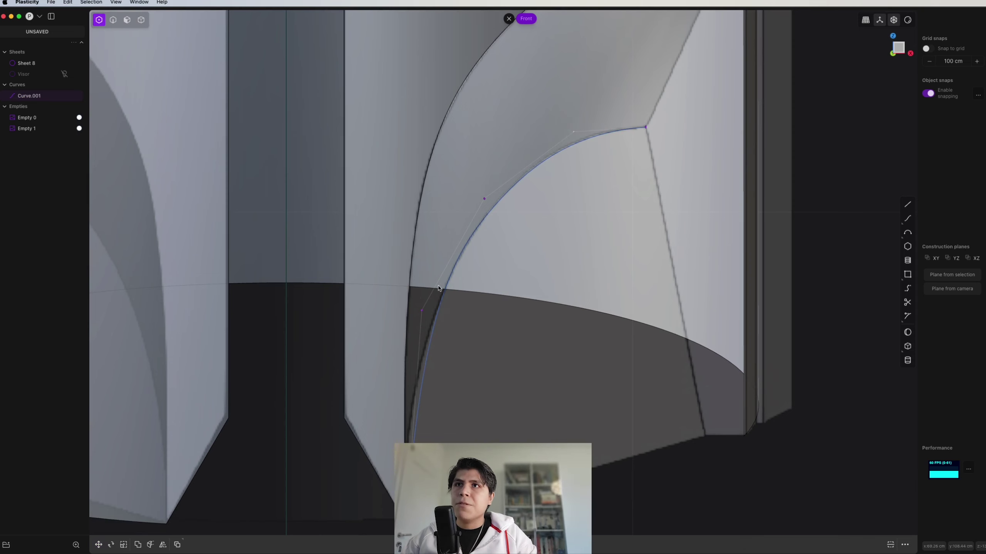
# Move the curve's lowest intermediate control point down and inward so its lower part follows the recess arc to the shell's tip.
pyautogui.scroll(3, 465, 346)
pyautogui.keyDown('shift'); pyautogui.moveTo(464, 347); pyautogui.dragTo(572, 223, button='middle'); pyautogui.keyUp('shift')
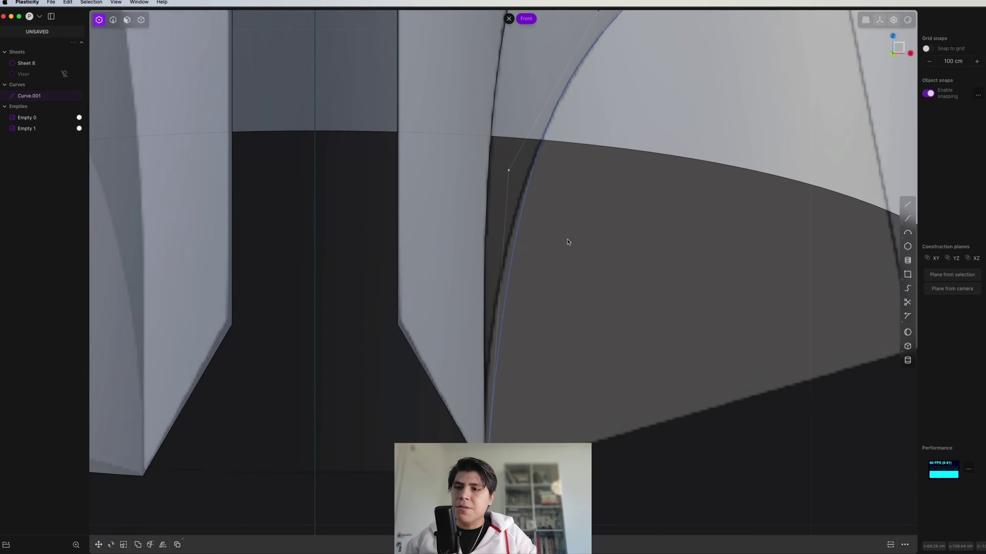
pyautogui.press('g')
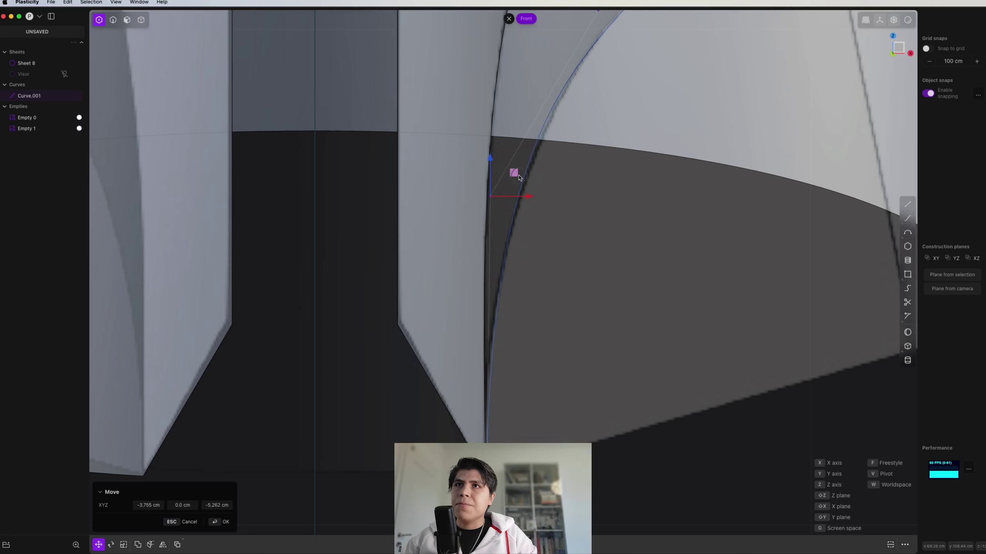
pyautogui.click(522, 181)
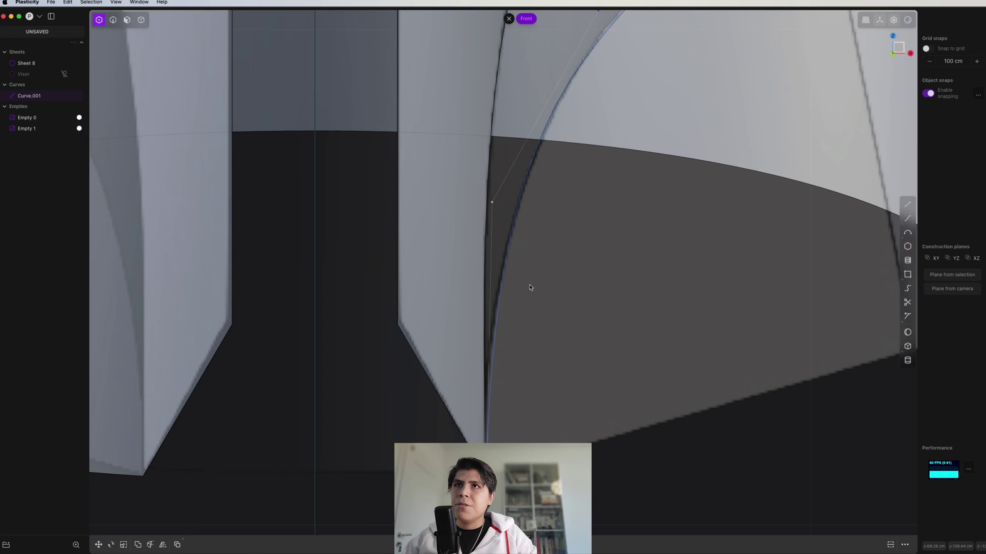
pyautogui.keyDown('shift'); pyautogui.moveTo(524, 323); pyautogui.dragTo(534, 291, button='middle'); pyautogui.keyUp('shift')
pyautogui.click(502, 170)
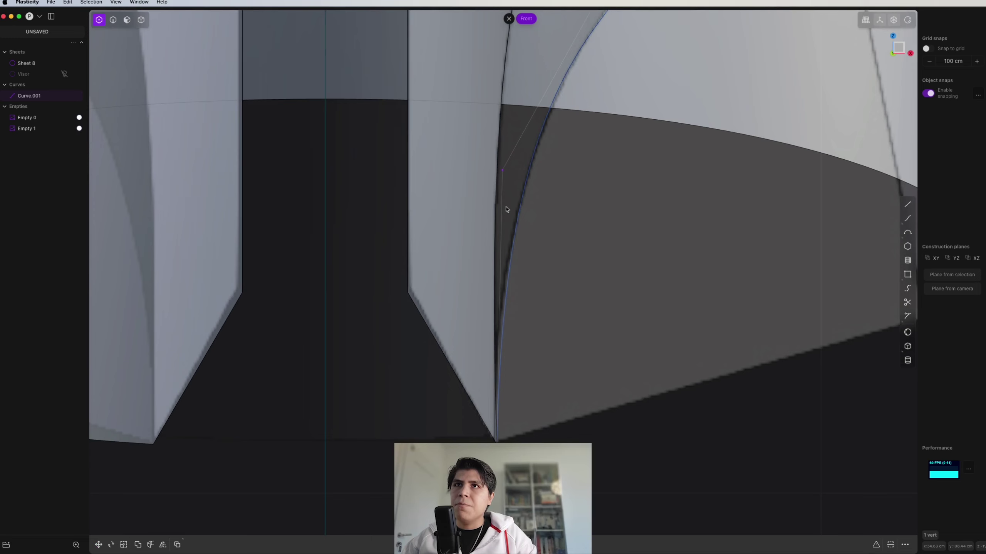
pyautogui.keyDown('shift'); pyautogui.moveTo(505, 206); pyautogui.dragTo(508, 111, button='middle'); pyautogui.keyUp('shift')
pyautogui.scroll(-3, 508, 105)
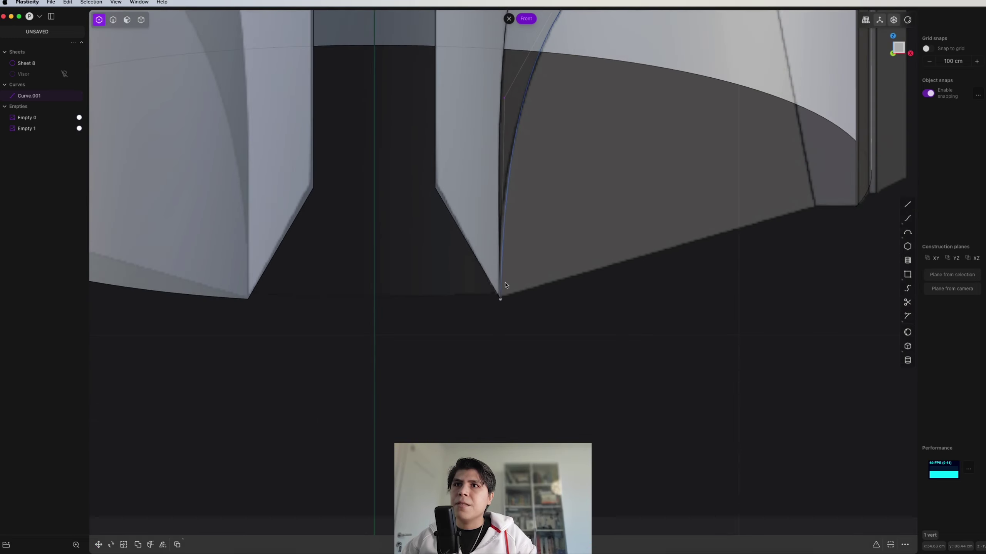
pyautogui.scroll(-2, 507, 192)
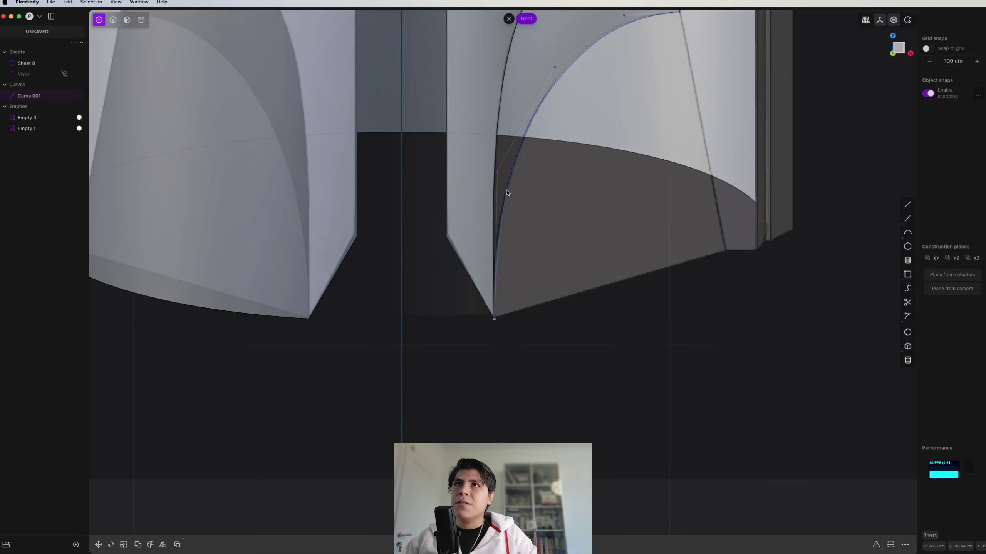
pyautogui.keyDown('shift'); pyautogui.moveTo(490, 266); pyautogui.dragTo(485, 319, button='middle'); pyautogui.keyUp('shift')
pyautogui.scroll(-1, 485, 319)
pyautogui.press('2')
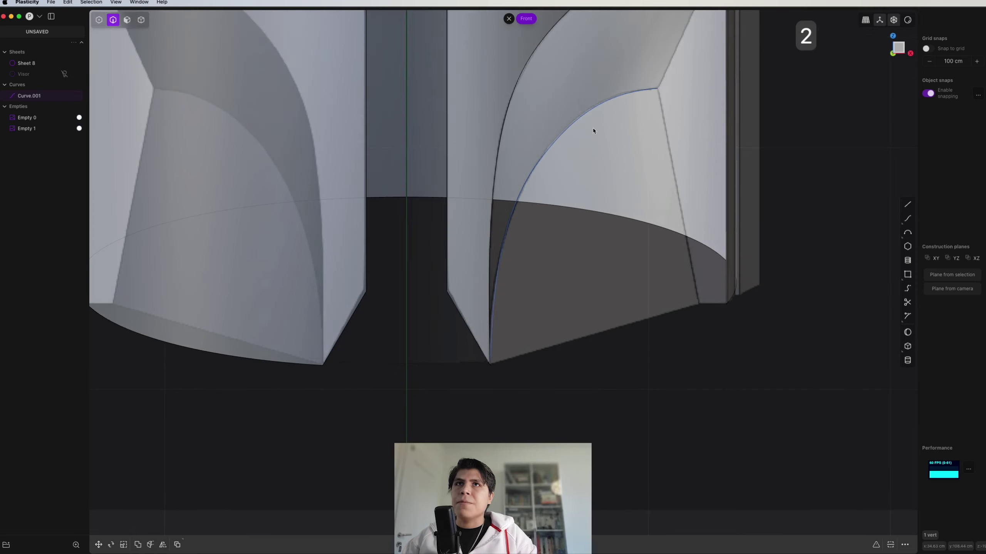
# Select the front-view recess curve and bring up the right view of the recess's lower inner arc.
pyautogui.click(600, 112)
pyautogui.click(598, 105)
pyautogui.scroll(-4, 593, 131)
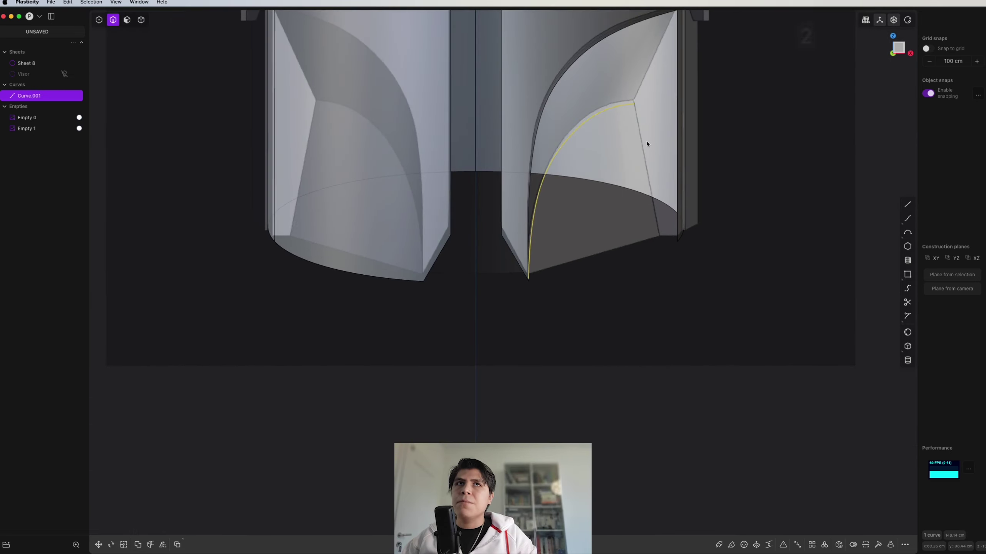
pyautogui.press('3')
pyautogui.scroll(-3, 473, 264)
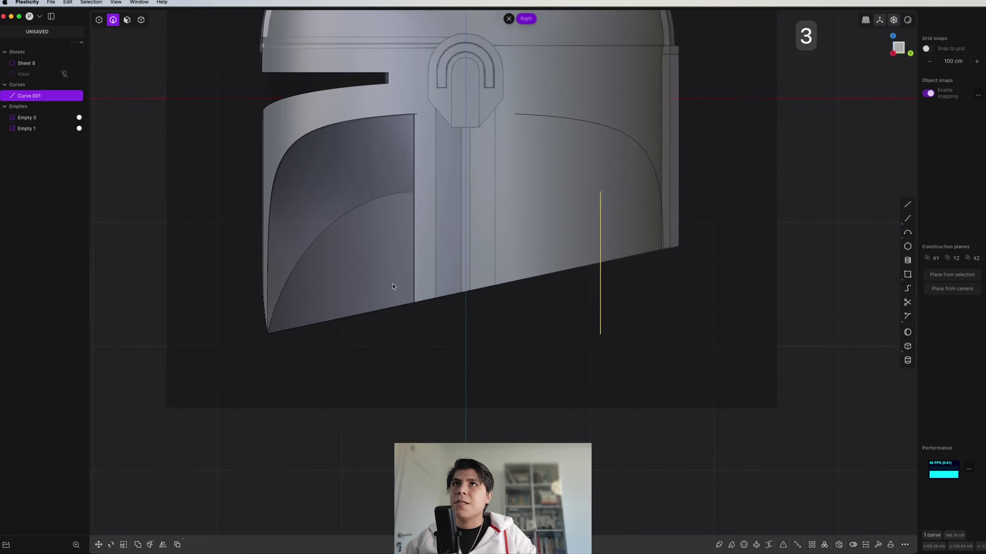
pyautogui.scroll(4, 710, 258)
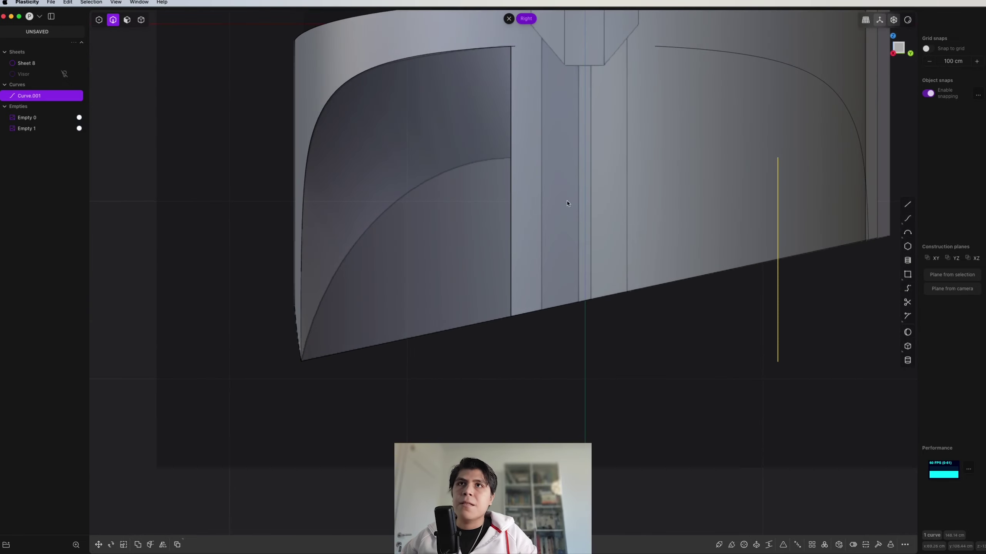
pyautogui.keyDown('shift'); pyautogui.moveTo(688, 216); pyautogui.dragTo(708, 223, button='middle'); pyautogui.keyUp('shift')
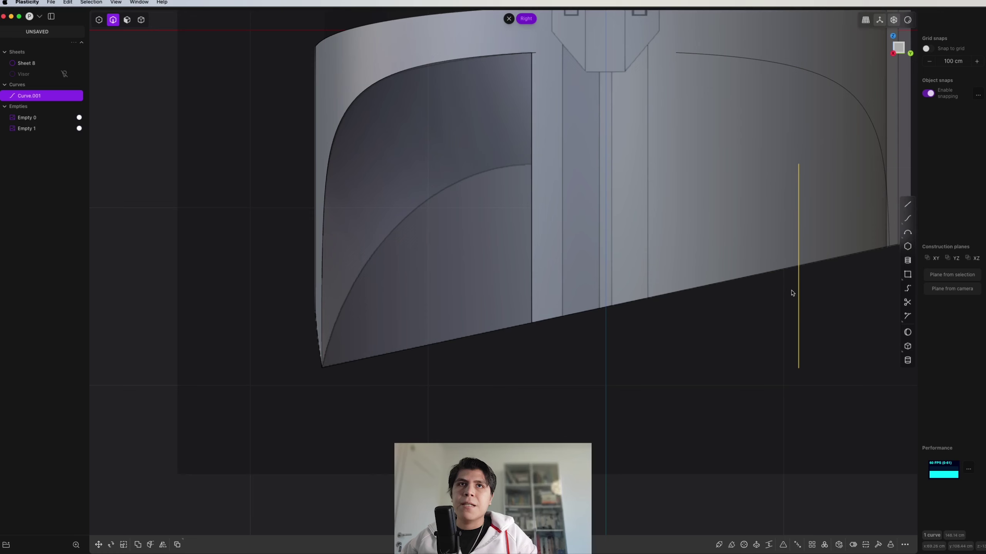
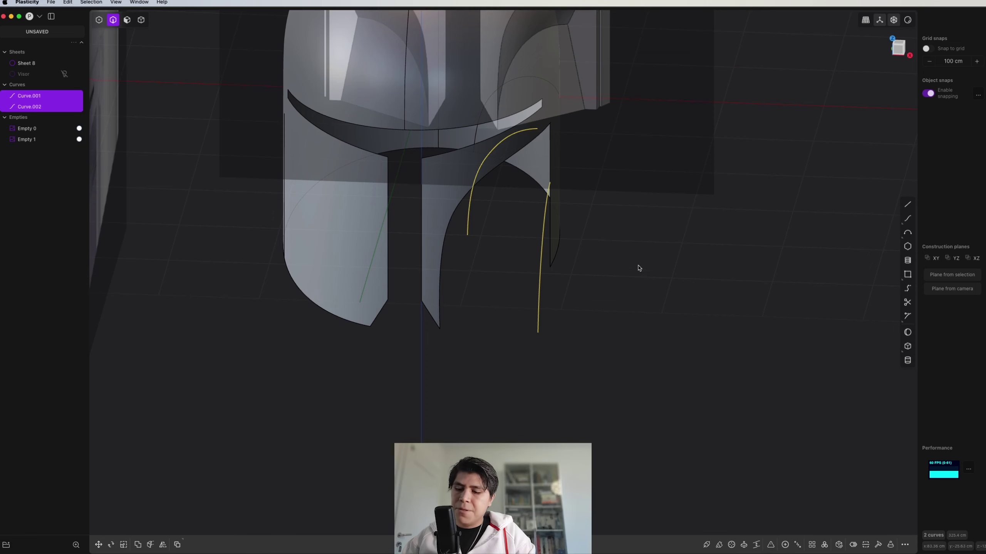
# Combine the front-view and side-view recess curves into one 3D curve with Project Curve Curve.
pyautogui.write('f')
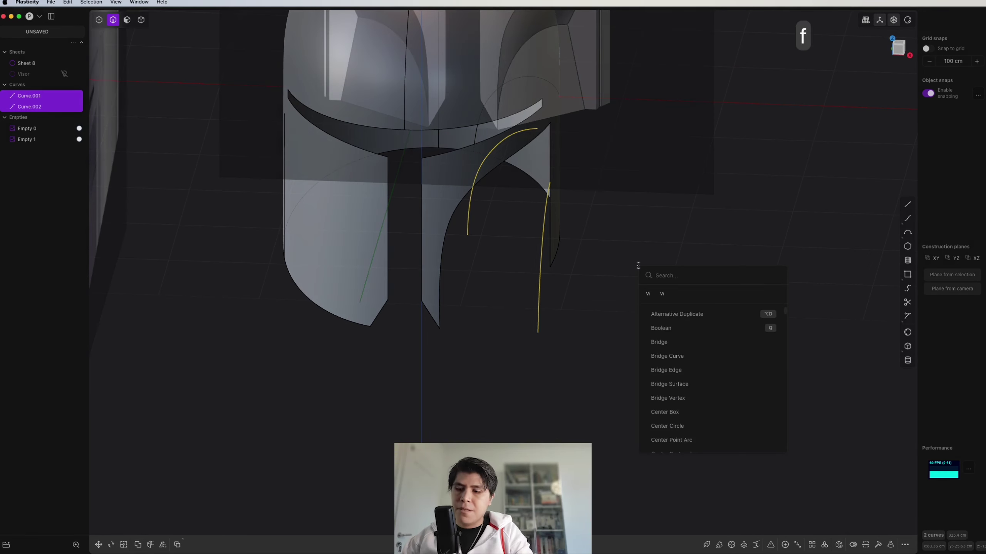
pyautogui.write('proj')
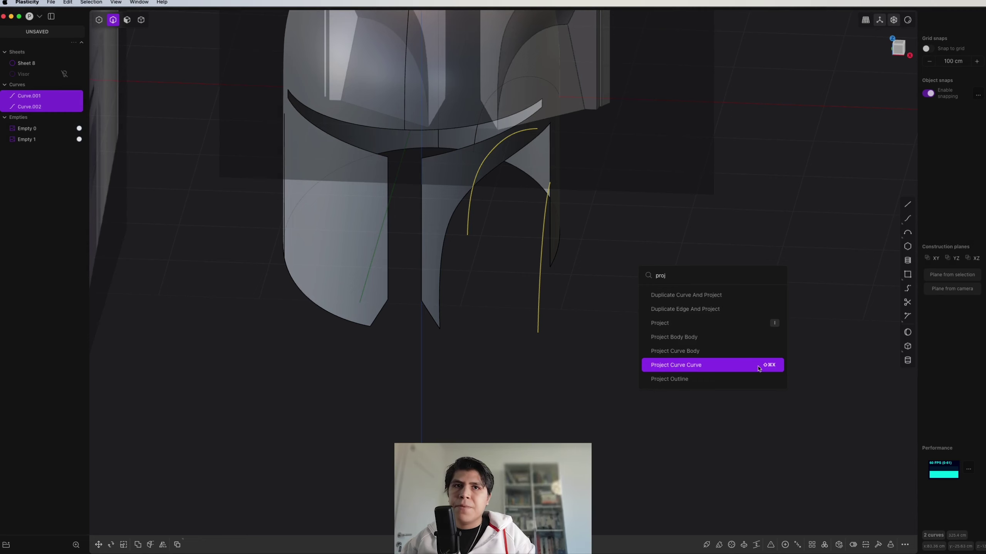
pyautogui.click(781, 369)
# Examine the projected curve in perspective and in the front and right views against the recess's lower inner arc in the references.
pyautogui.moveTo(593, 272); pyautogui.dragTo(508, 304, button='middle')
pyautogui.keyDown('shift'); pyautogui.moveTo(352, 436); pyautogui.dragTo(493, 259, button='middle'); pyautogui.keyUp('shift')
pyautogui.scroll(4, 482, 256)
pyautogui.moveTo(531, 199); pyautogui.dragTo(596, 456, button='middle')
pyautogui.scroll(-2, 579, 319)
pyautogui.moveTo(638, 345); pyautogui.dragTo(539, 197, button='middle')
pyautogui.press('1')
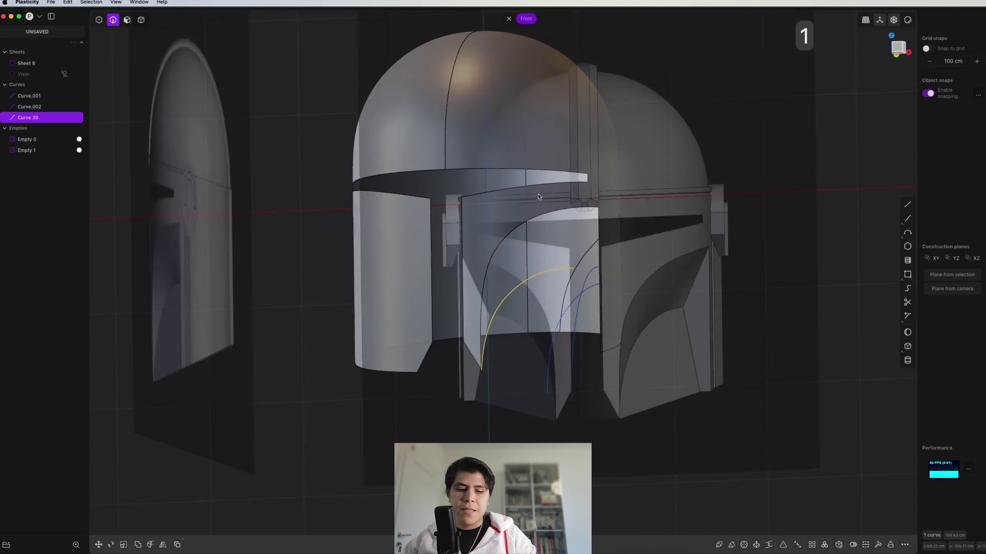
pyautogui.press('3')
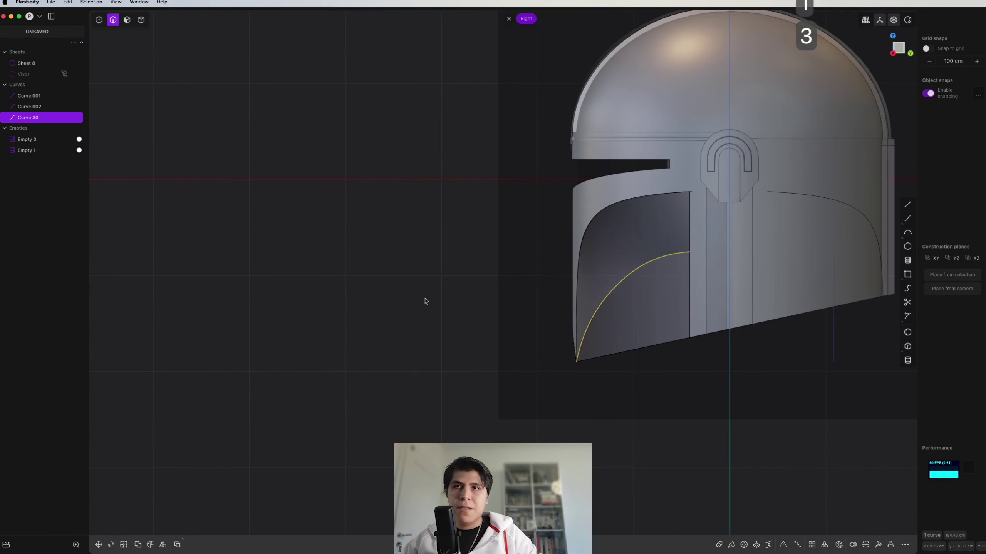
pyautogui.keyDown('shift'); pyautogui.moveTo(694, 265); pyautogui.dragTo(577, 270, button='middle'); pyautogui.keyUp('shift')
pyautogui.scroll(-1, 558, 317)
pyautogui.scroll(4, 576, 305)
pyautogui.scroll(-3, 580, 270)
pyautogui.keyDown('shift'); pyautogui.moveTo(596, 47); pyautogui.dragTo(587, 361, button='middle'); pyautogui.keyUp('shift')
pyautogui.scroll(3, 622, 322)
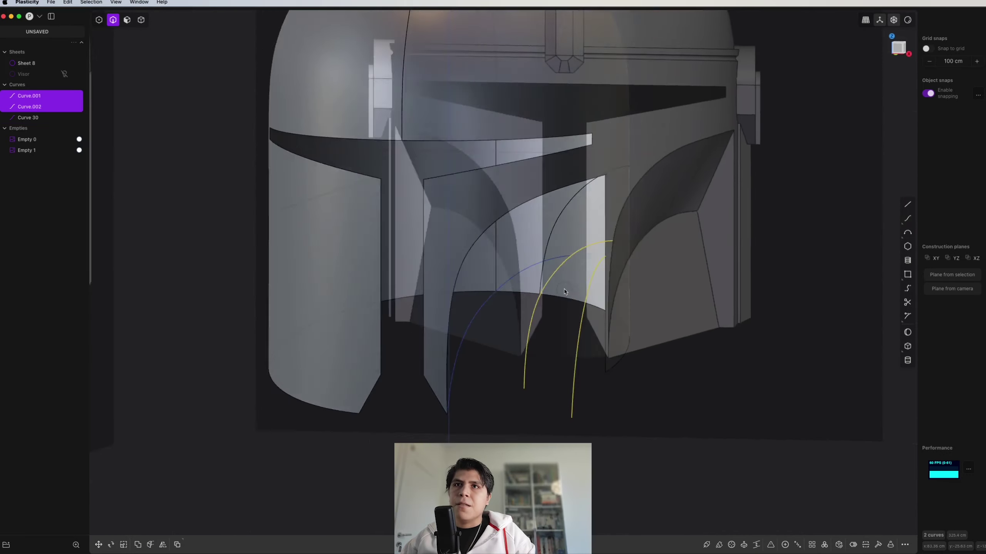
pyautogui.moveTo(575, 244); pyautogui.dragTo(619, 146, button='middle')
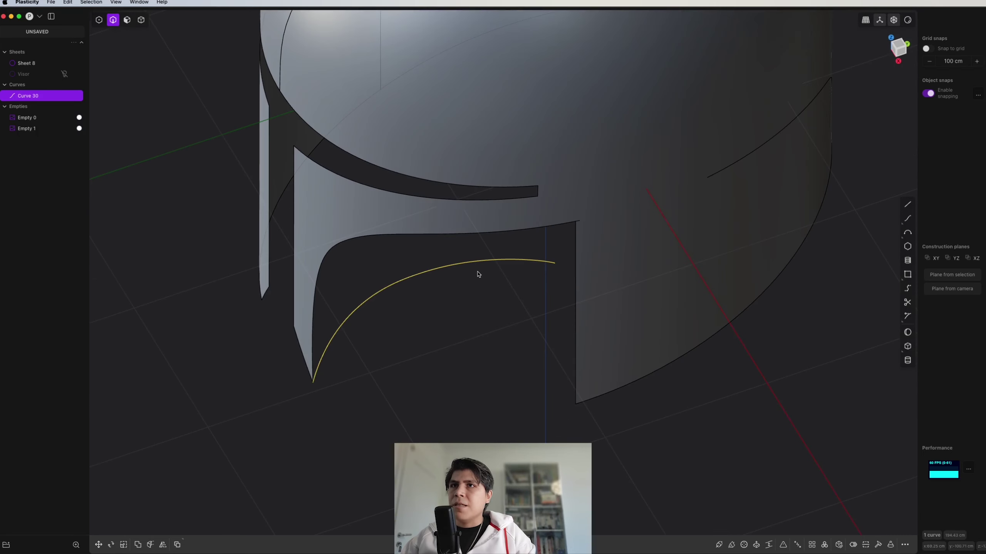
pyautogui.press('1')
pyautogui.click(554, 263)
pyautogui.press('g')
pyautogui.press('g')
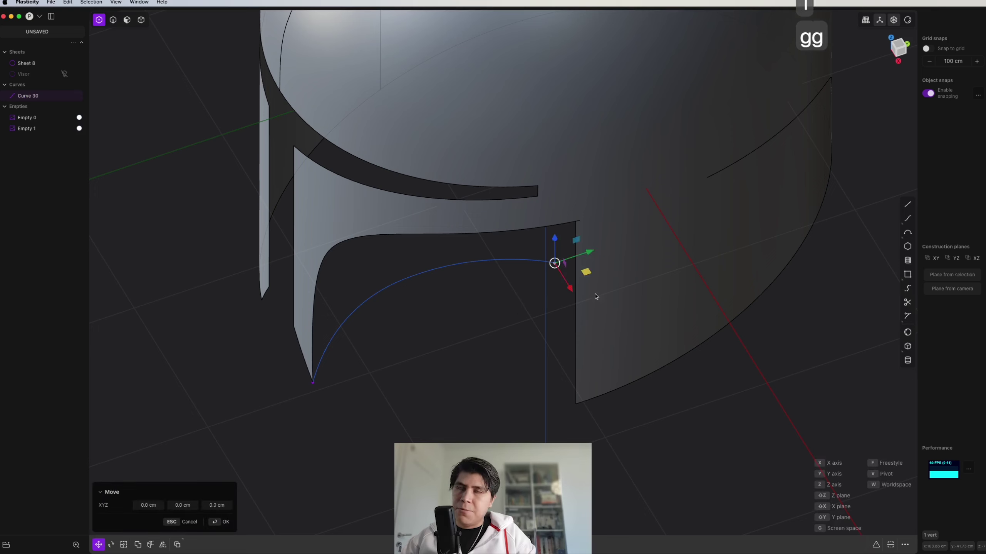
pyautogui.click(506, 308)
pyautogui.keyDown('shift'); pyautogui.moveTo(506, 333); pyautogui.dragTo(513, 320, button='middle'); pyautogui.keyUp('shift')
# Rebuild the projected recess curve by number of points, using 4 points.
pyautogui.press('2')
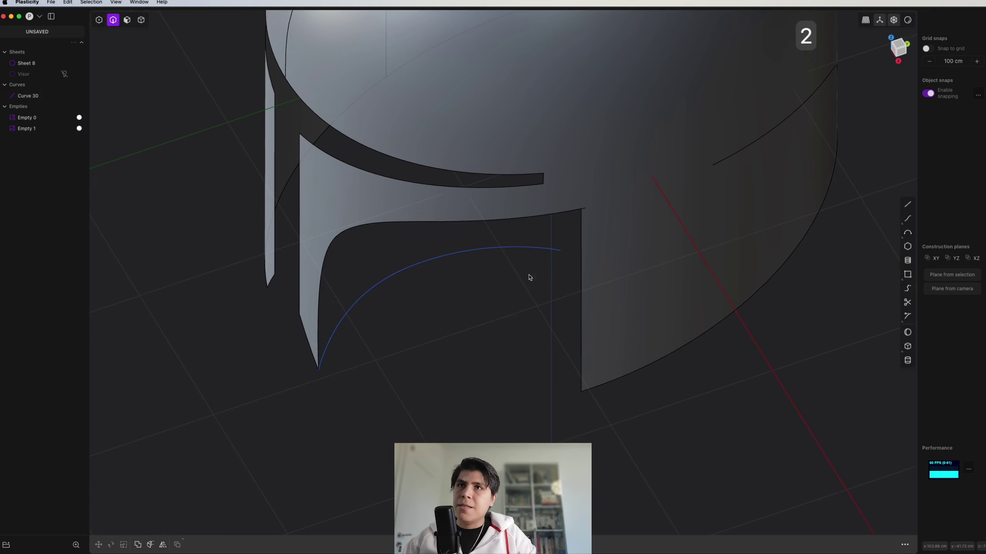
pyautogui.click(529, 248)
pyautogui.keyDown('shift'); pyautogui.moveTo(565, 412); pyautogui.dragTo(605, 348, button='middle'); pyautogui.keyUp('shift')
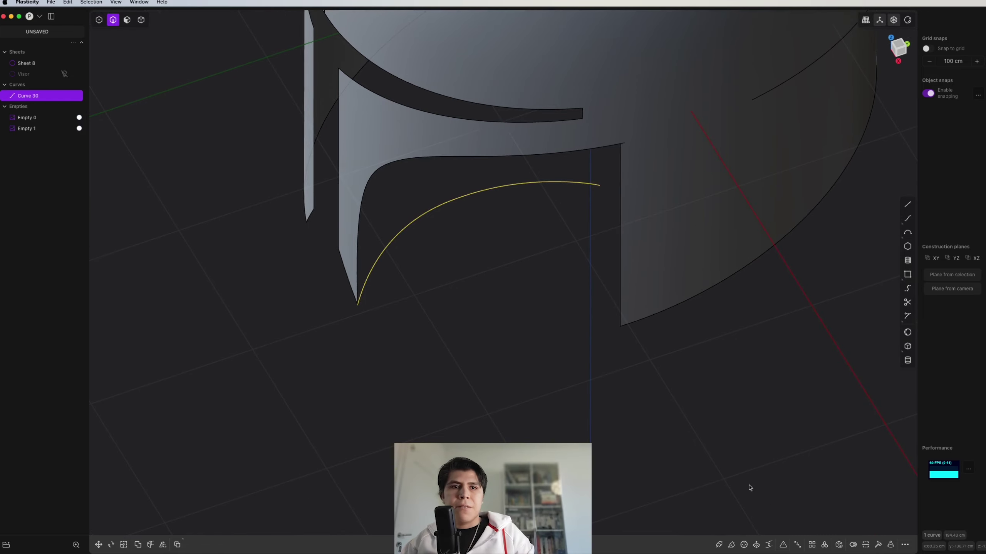
pyautogui.click(875, 543)
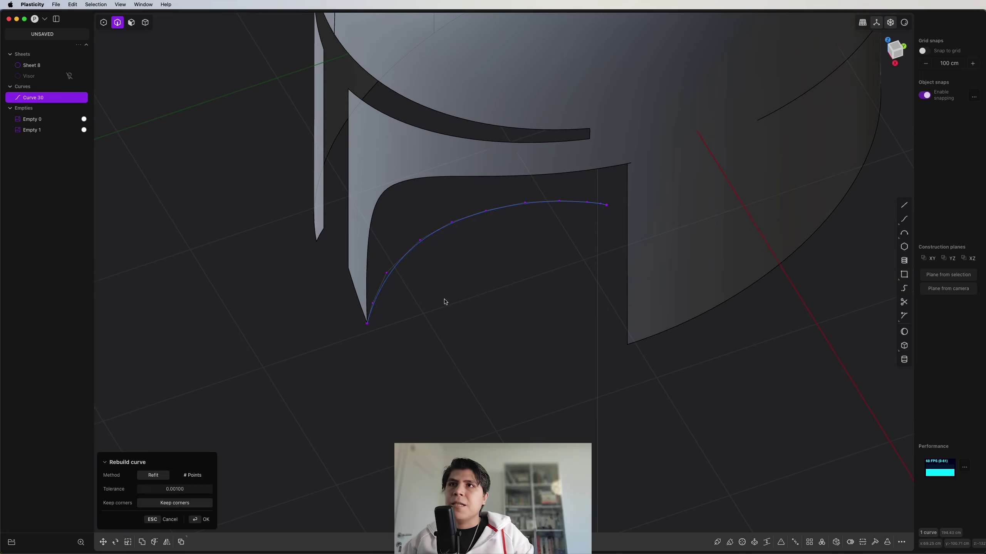
pyautogui.scroll(2, 551, 202)
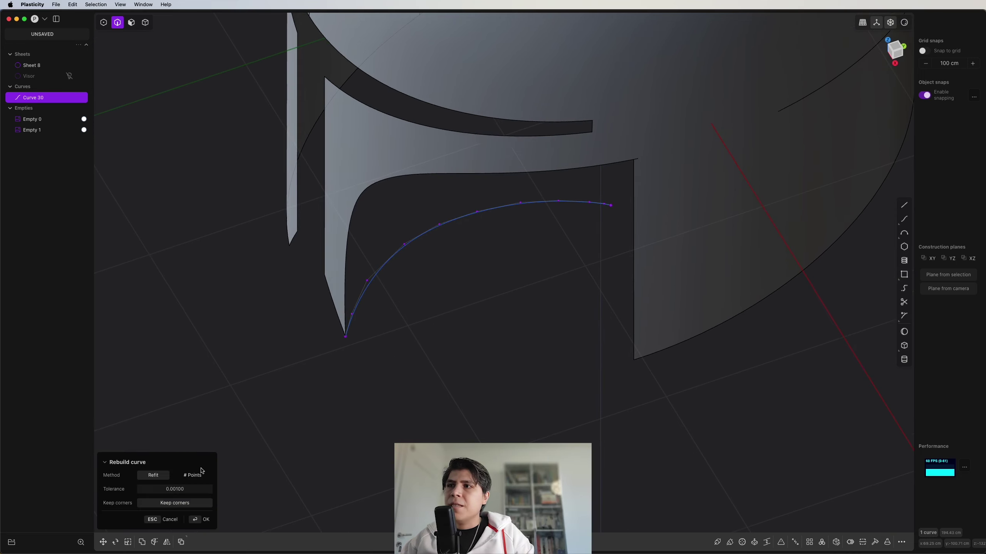
pyautogui.click(199, 475)
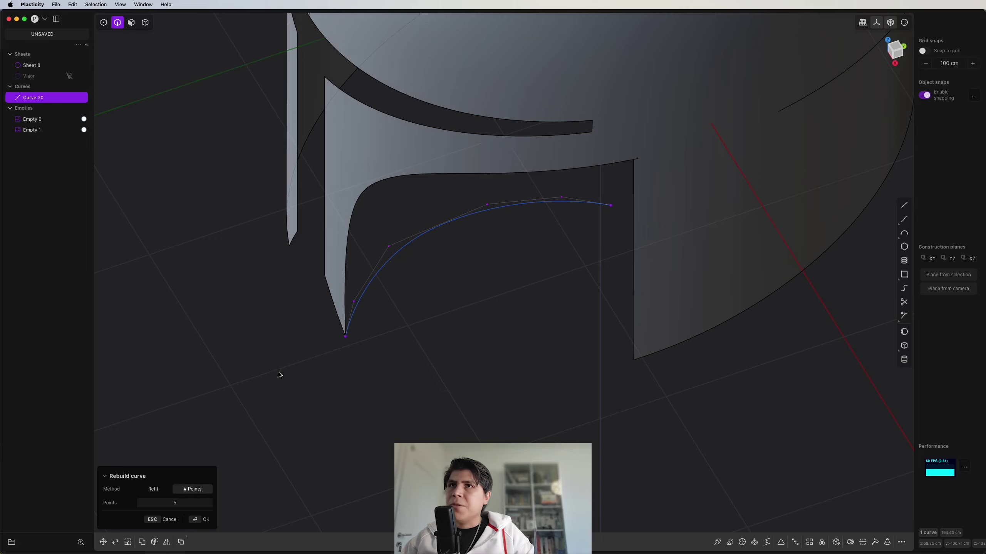
pyautogui.moveTo(280, 375); pyautogui.dragTo(368, 430, button='middle')
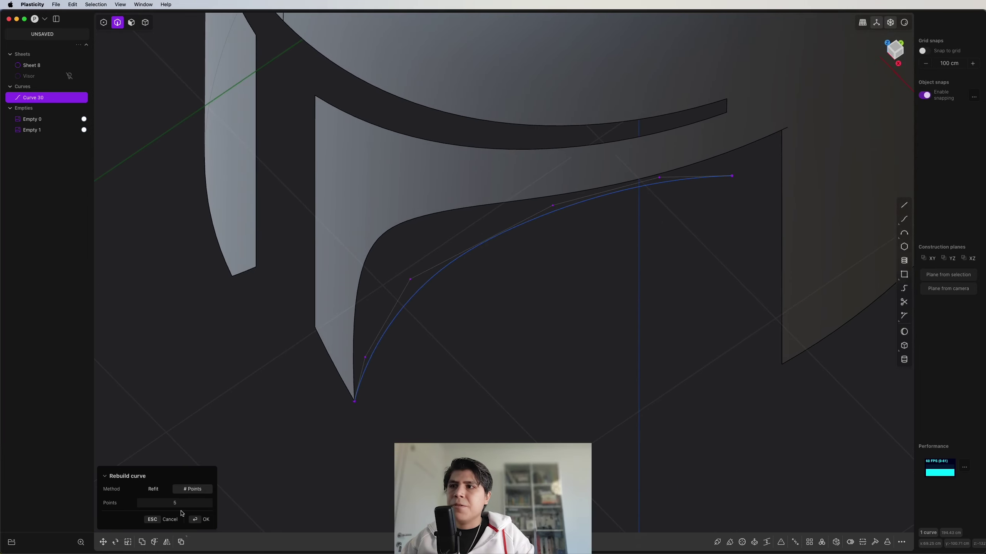
pyautogui.moveTo(191, 506); pyautogui.dragTo(189, 506)
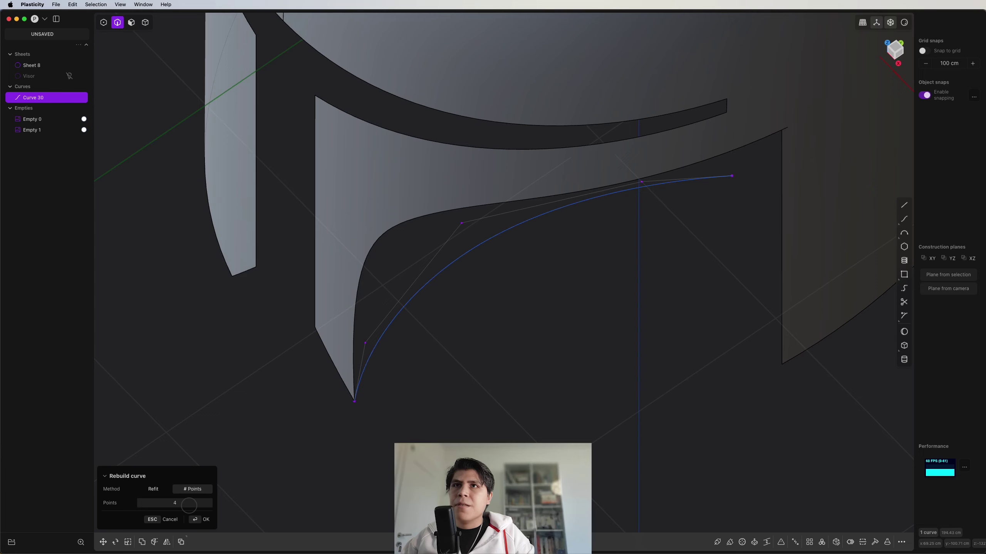
pyautogui.moveTo(332, 409); pyautogui.dragTo(469, 280, button='middle')
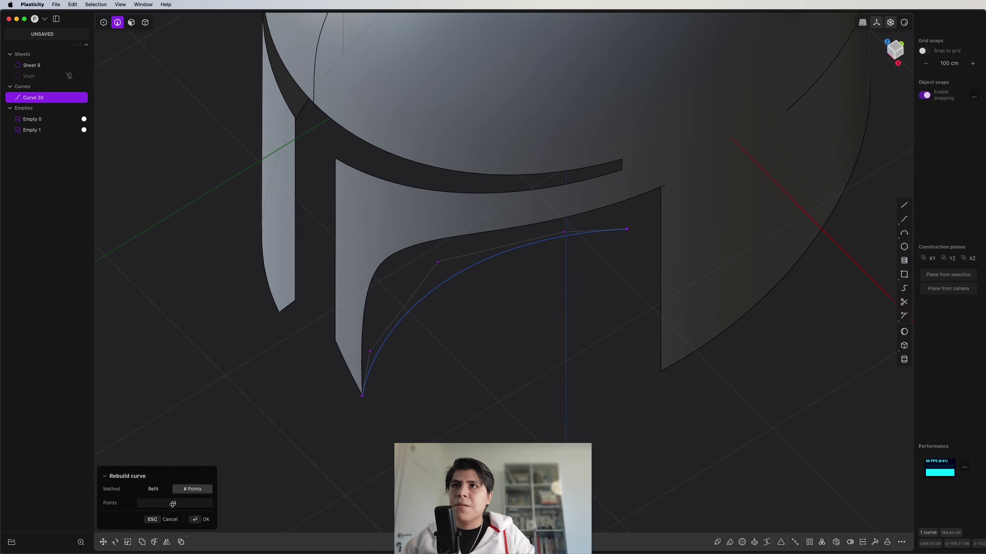
pyautogui.press('Return')
pyautogui.scroll(3, 423, 356)
pyautogui.click(422, 373)
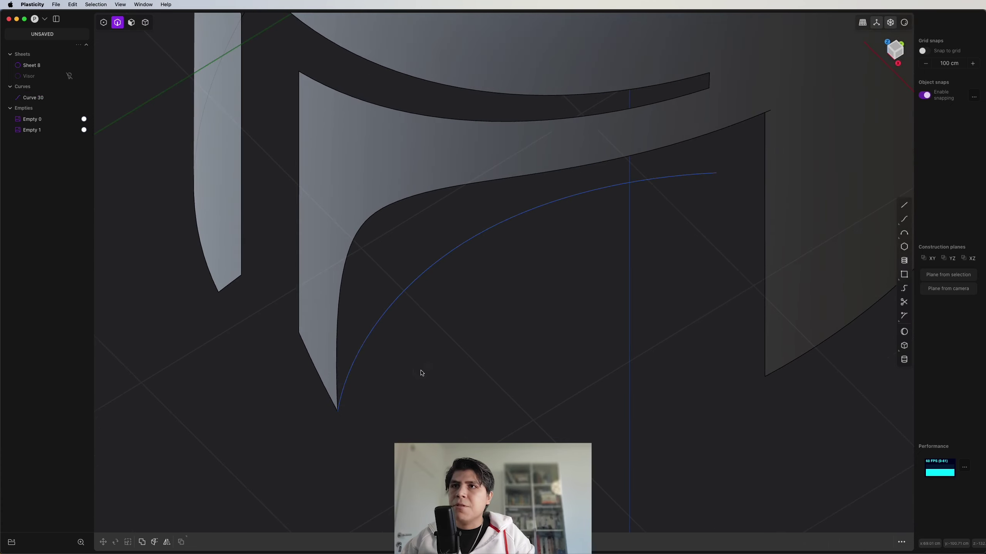
# Move the rebuilt curve's lower end point onto the shell's lower tip.
pyautogui.press('1')
pyautogui.scroll(10, 413, 384)
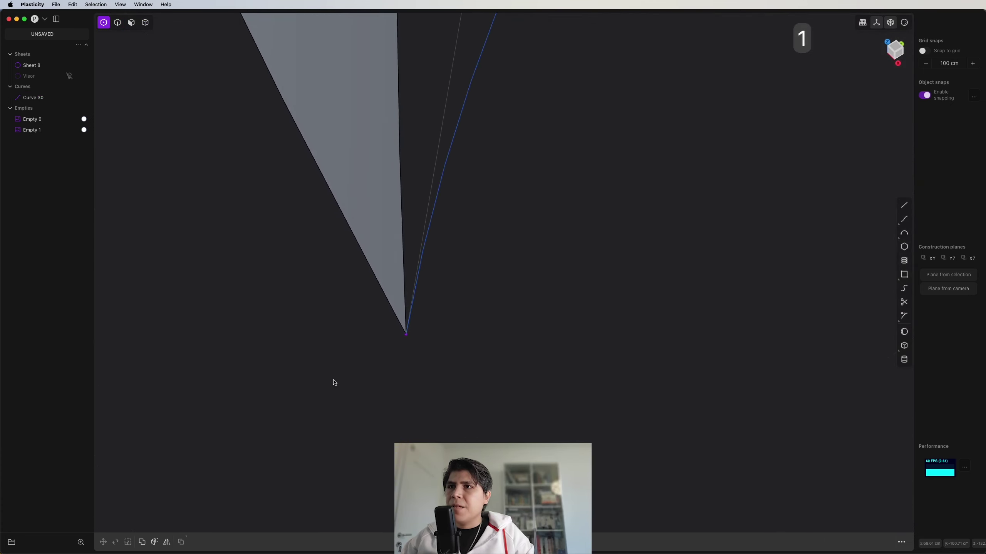
pyautogui.moveTo(362, 321); pyautogui.dragTo(440, 387)
pyautogui.moveTo(425, 359); pyautogui.dragTo(481, 343, button='middle')
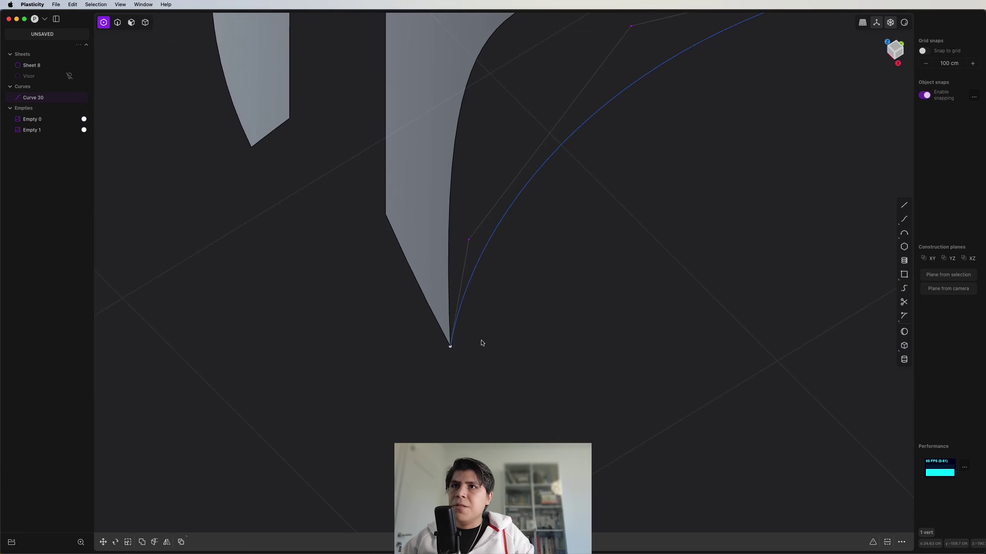
pyautogui.press('g')
pyautogui.press('g')
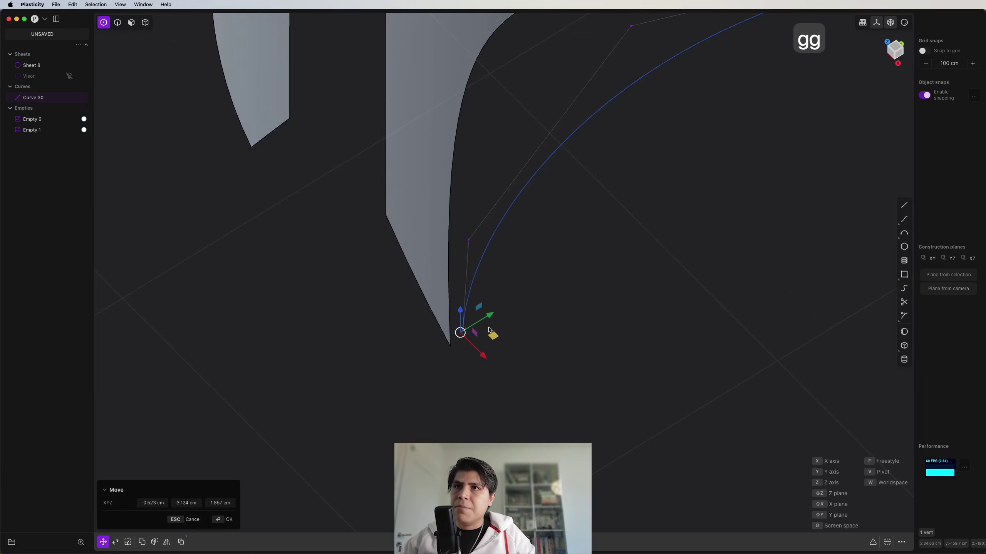
pyautogui.click(452, 344)
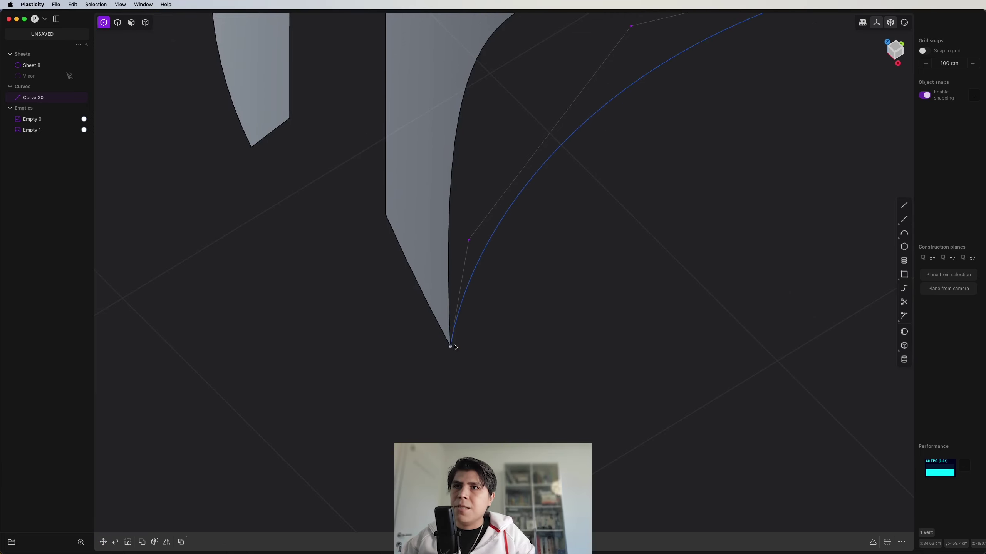
pyautogui.scroll(-5, 464, 337)
pyautogui.press('2')
pyautogui.scroll(-2, 485, 329)
pyautogui.scroll(-2, 503, 277)
pyautogui.press('1')
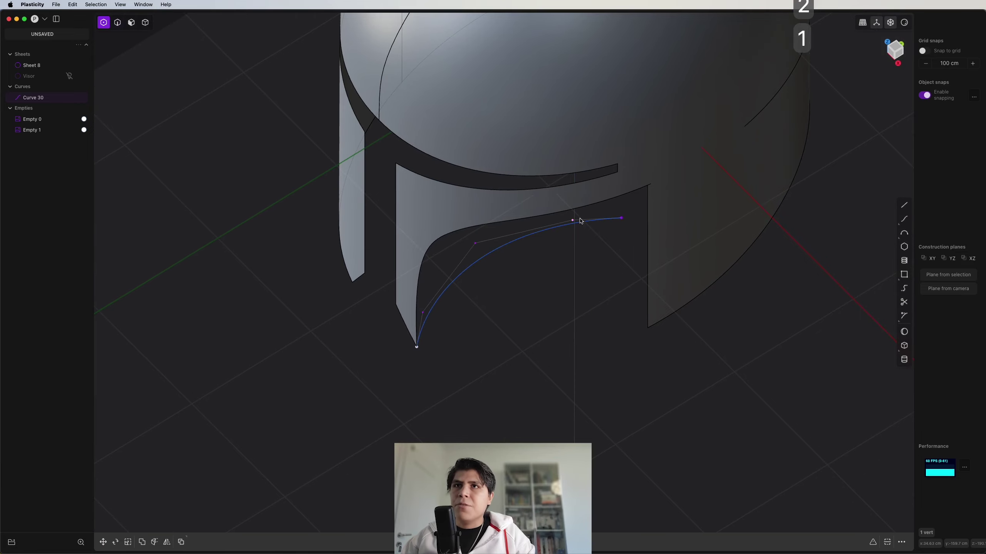
pyautogui.press('g')
pyautogui.press('g')
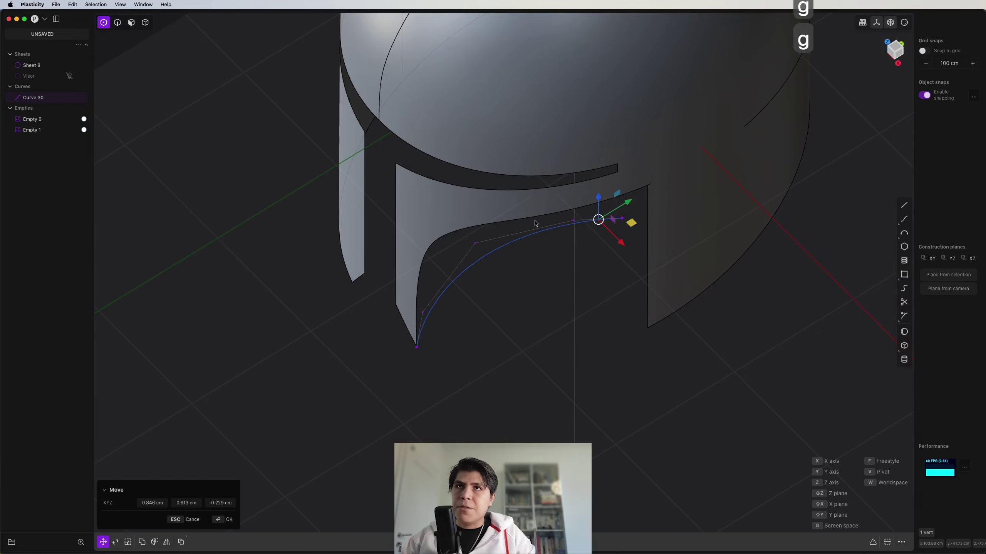
pyautogui.press('Escape')
pyautogui.press('2')
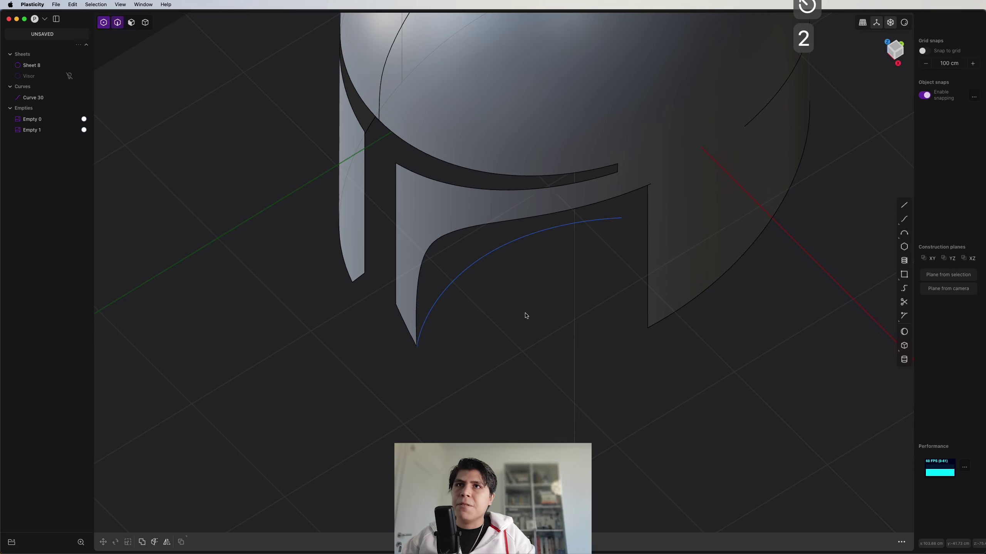
# Draw a straight line from the recess curve's upper end to the upper rear corner of the shell's cheek opening.
pyautogui.click(523, 242)
pyautogui.moveTo(520, 295); pyautogui.dragTo(527, 341, button='middle')
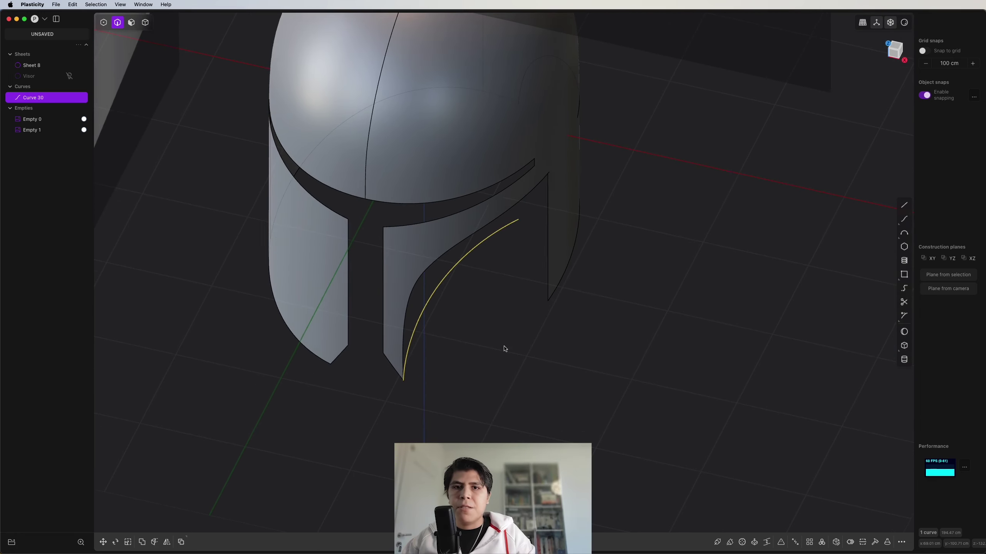
pyautogui.keyDown('shift'); pyautogui.moveTo(504, 346); pyautogui.dragTo(519, 363, button='middle'); pyautogui.keyUp('shift')
pyautogui.press('KP_1')
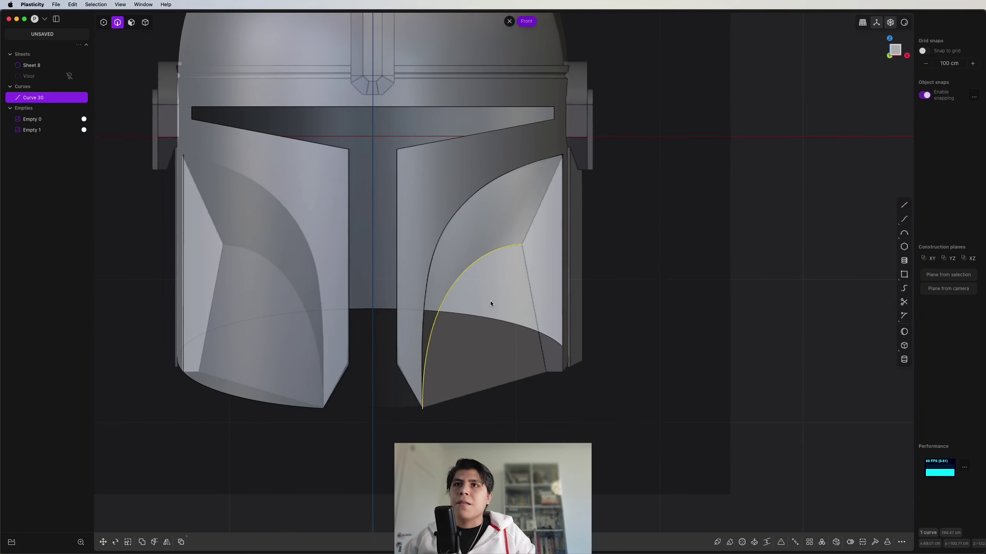
pyautogui.scroll(2, 503, 286)
pyautogui.moveTo(518, 278); pyautogui.dragTo(404, 375, button='middle')
pyautogui.hotkey('shift', 'a')
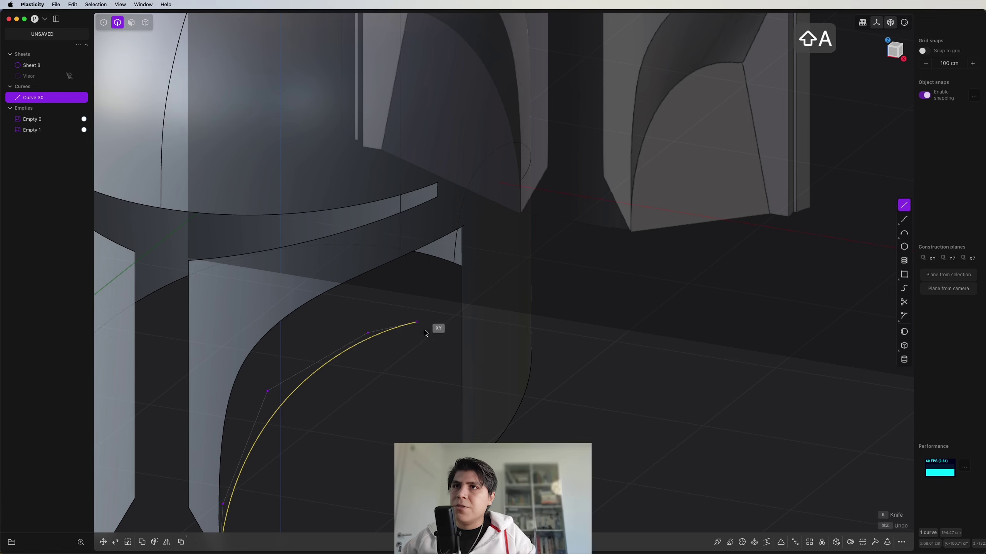
pyautogui.click(417, 326)
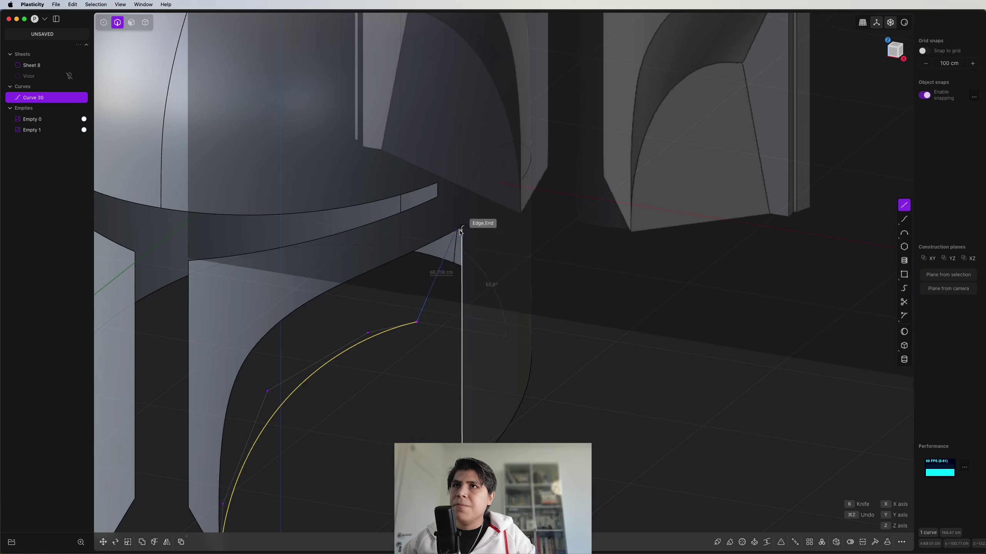
pyautogui.moveTo(459, 227); pyautogui.dragTo(765, 161, button='middle')
pyautogui.click(473, 226)
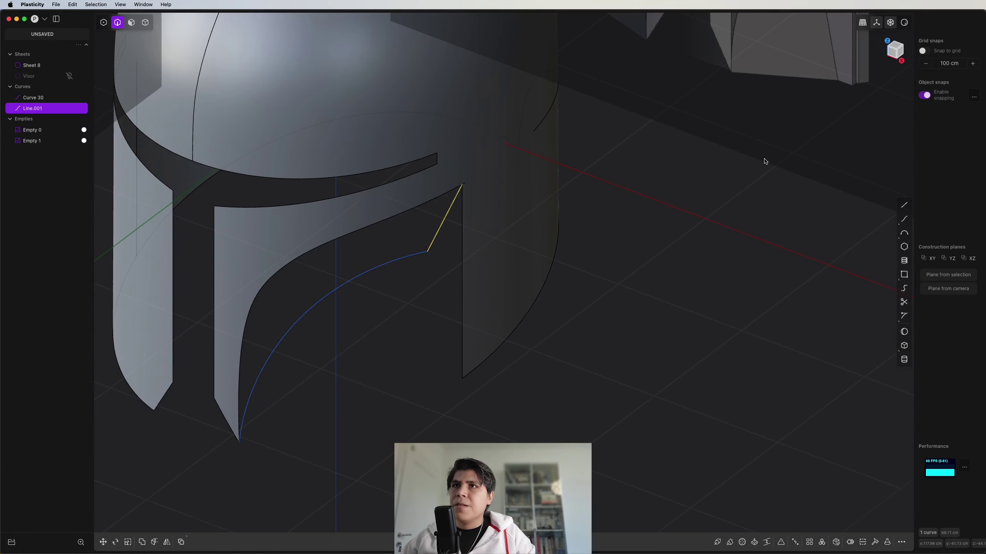
# In the front view, draw a straight line from the recess curve's upper end to the reference rear facet's lower inner corner.
pyautogui.click(892, 56)
pyautogui.hotkey('shift', 'a')
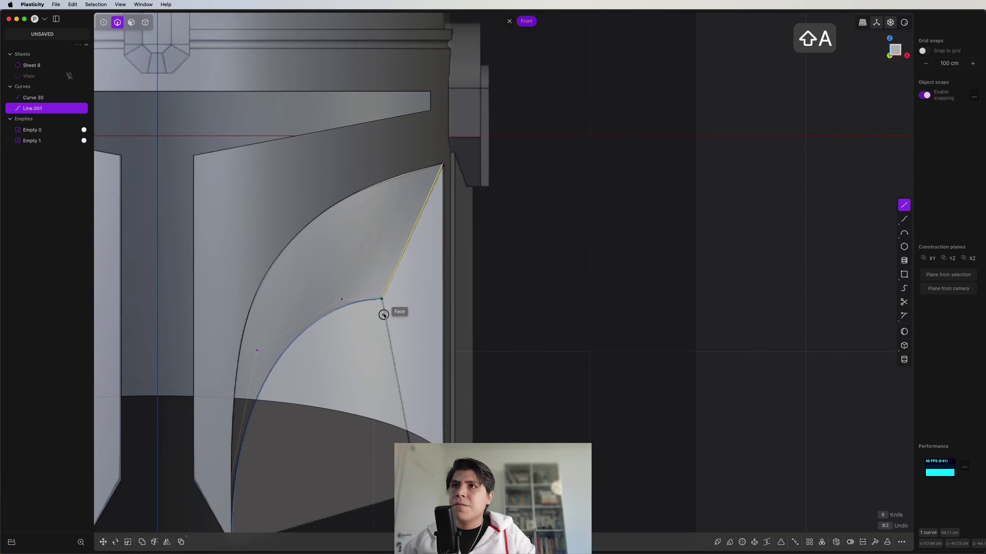
pyautogui.scroll(6, 439, 338)
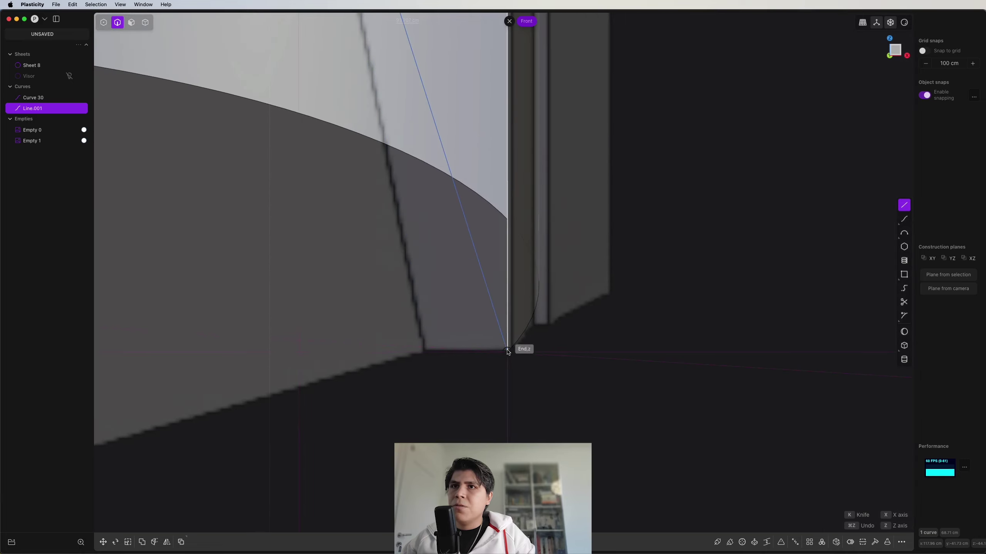
pyautogui.click(424, 354)
pyautogui.scroll(-10, 427, 352)
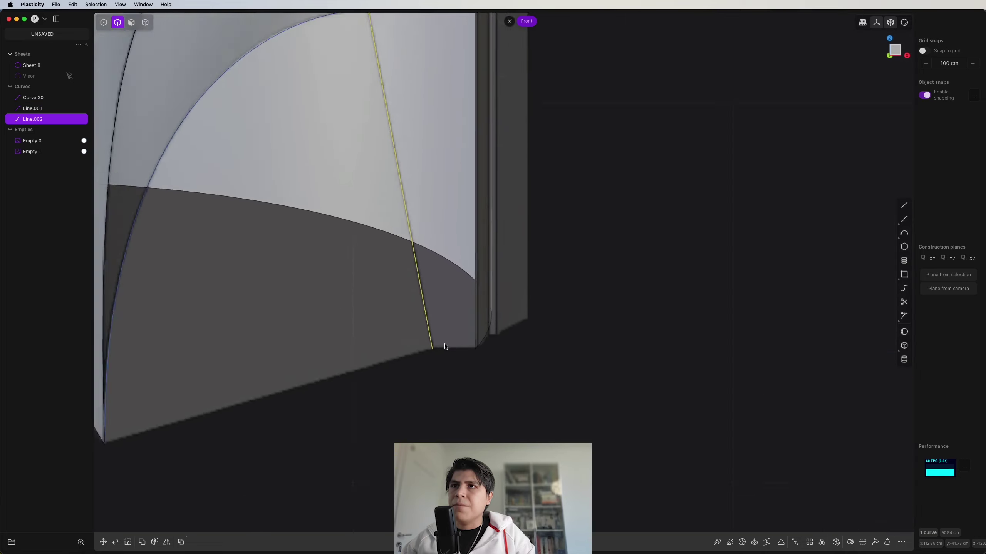
# Draw a short straight line from the rear facet's lower inner corner to the shell's lower corner at the cheek opening.
pyautogui.scroll(4, 448, 349)
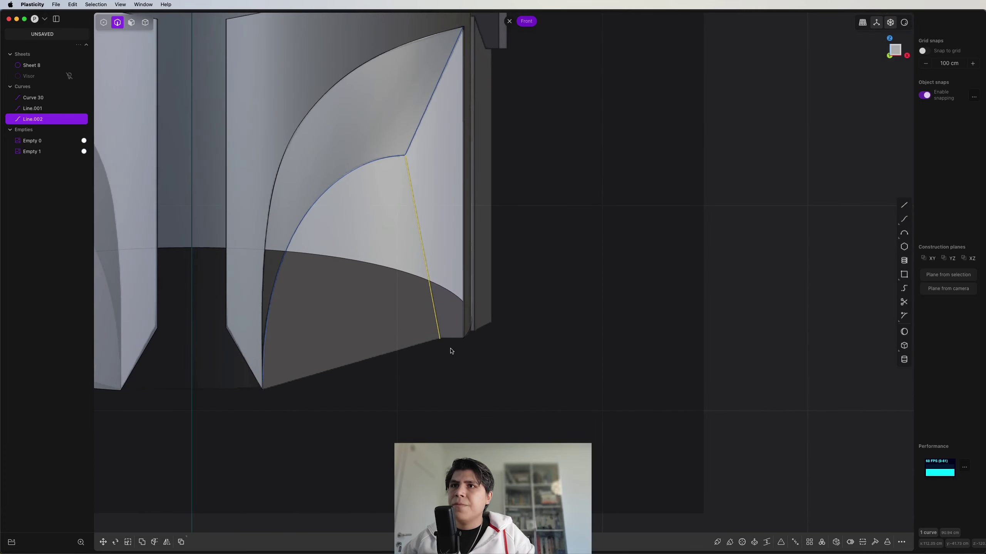
pyautogui.scroll(3, 451, 351)
pyautogui.hotkey('shift', 'a')
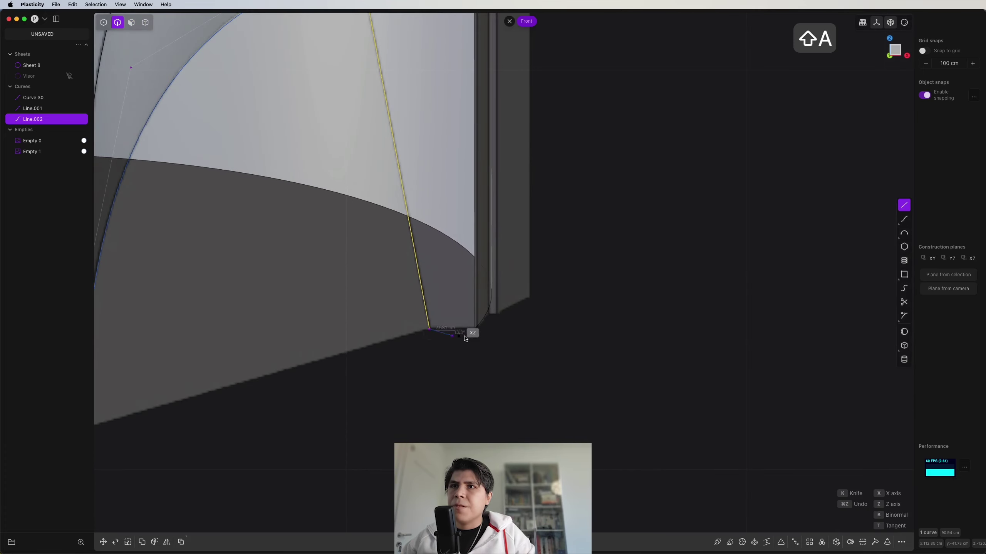
pyautogui.click(477, 329)
pyautogui.rightClick(477, 330)
pyautogui.moveTo(477, 332); pyautogui.dragTo(499, 271, button='middle')
pyautogui.click(385, 327)
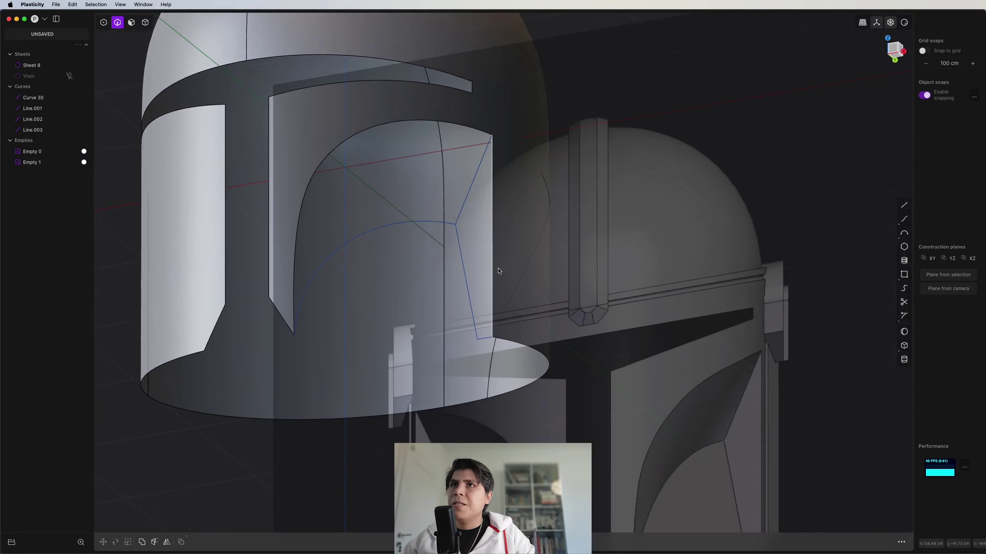
# Patch the upper recess surface between the rebuilt recess curve, the upper straight line and the cheek opening's curved edge.
pyautogui.scroll(-3, 512, 232)
pyautogui.moveTo(512, 234); pyautogui.dragTo(467, 292, button='middle')
pyautogui.scroll(3, 395, 343)
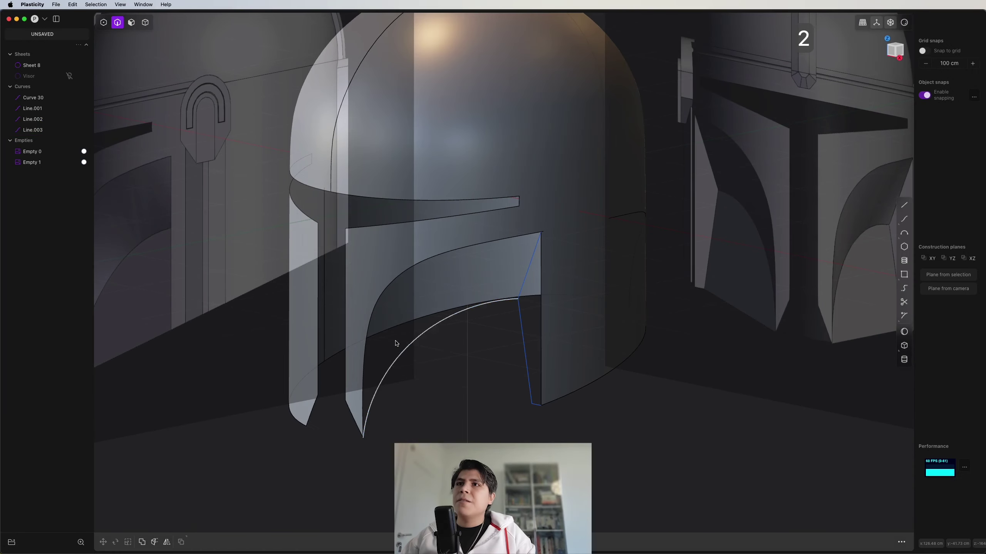
pyautogui.scroll(5, 413, 350)
pyautogui.click(556, 205)
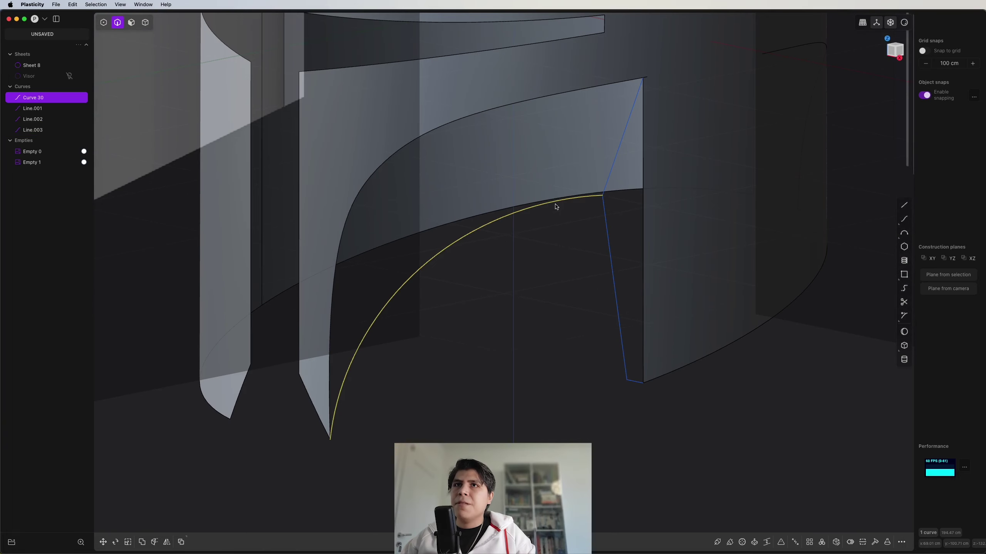
pyautogui.keyDown('shift'); pyautogui.click(620, 153); pyautogui.keyUp('shift')
pyautogui.keyDown('shift'); pyautogui.click(557, 98); pyautogui.keyUp('shift')
pyautogui.press('e')
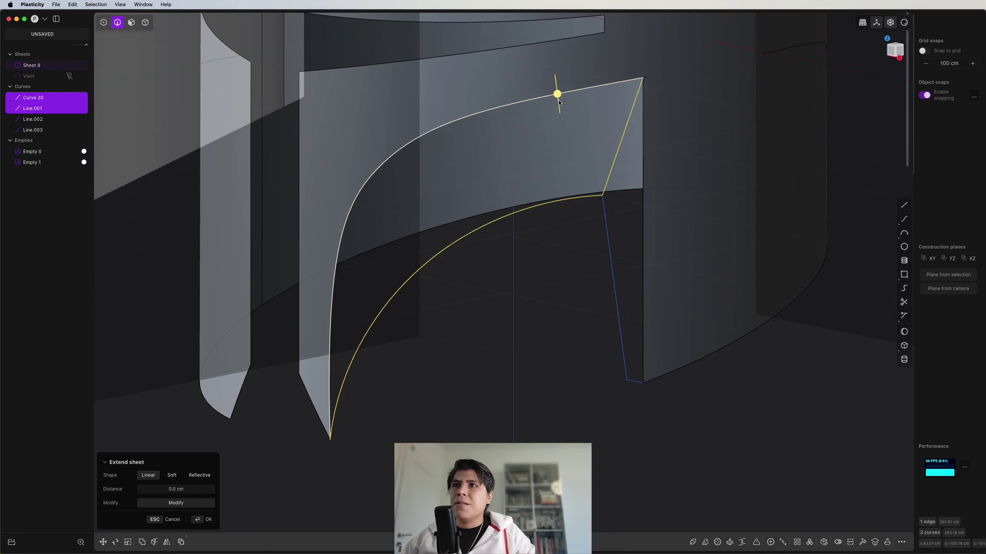
pyautogui.press('shift+super+p')
pyautogui.scroll(-3, 485, 299)
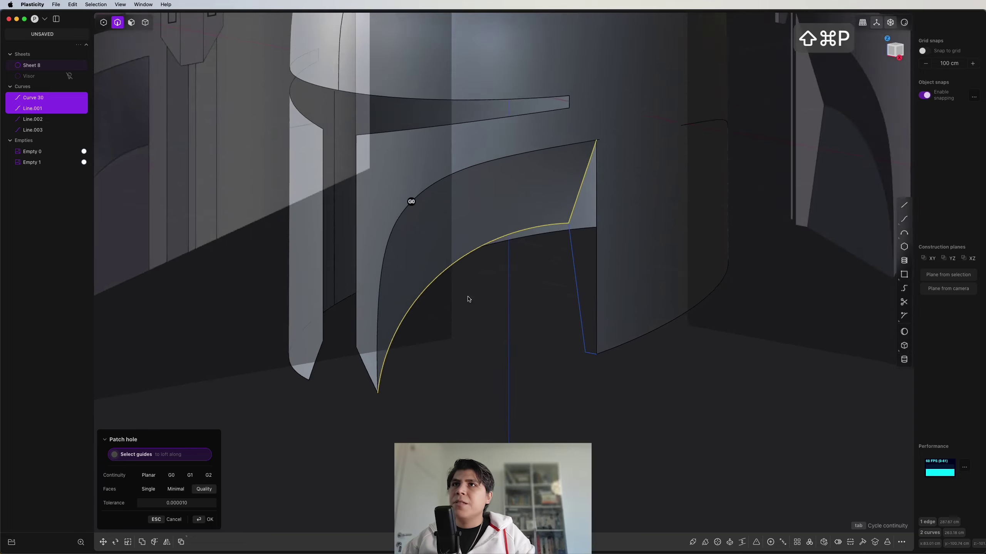
pyautogui.moveTo(469, 299); pyautogui.dragTo(495, 359, button='middle')
pyautogui.rightClick(495, 358)
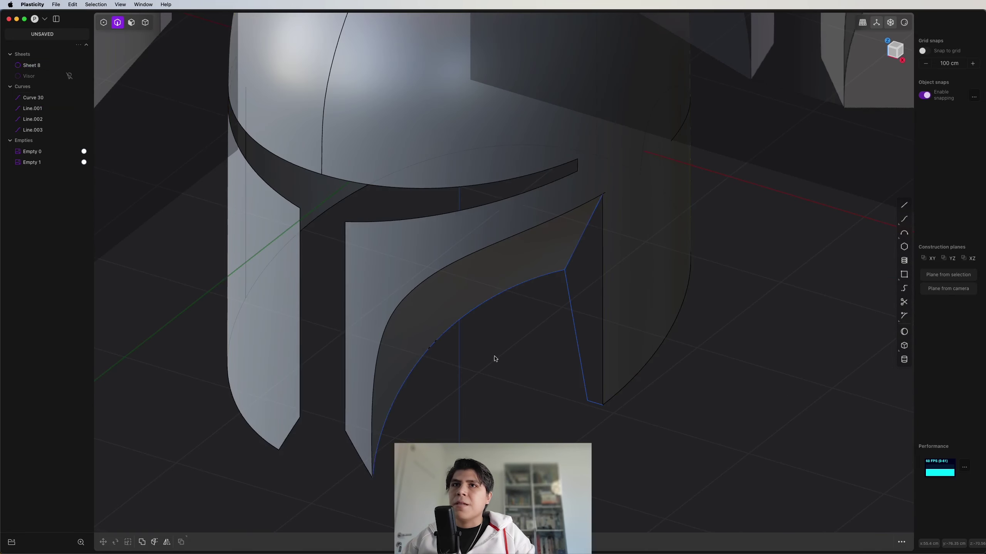
# Loft the rear facet surface between the upper slanted line and the short bottom line of the cheek recess.
pyautogui.scroll(4, 495, 358)
pyautogui.click(452, 188)
pyautogui.keyDown('shift'); pyautogui.click(493, 447); pyautogui.keyUp('shift')
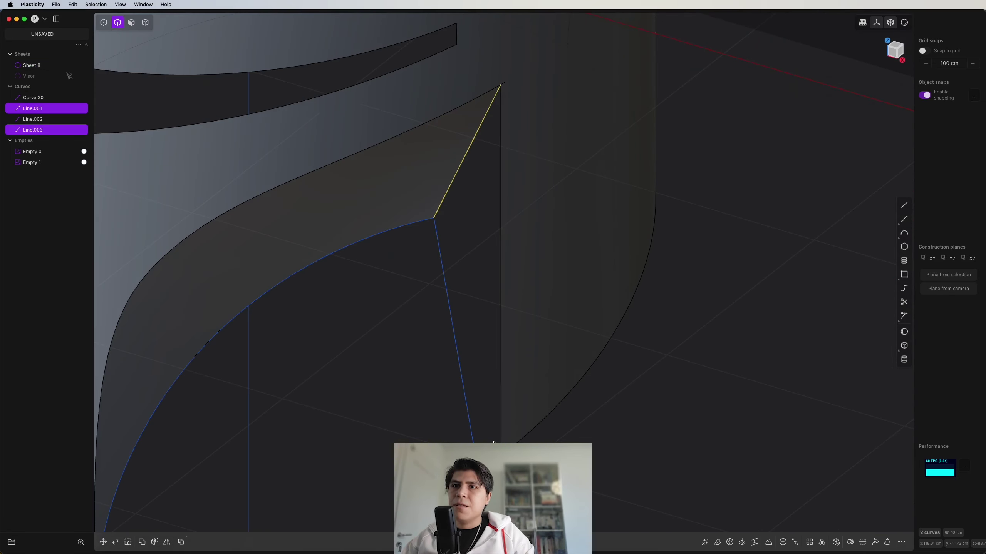
pyautogui.press('l')
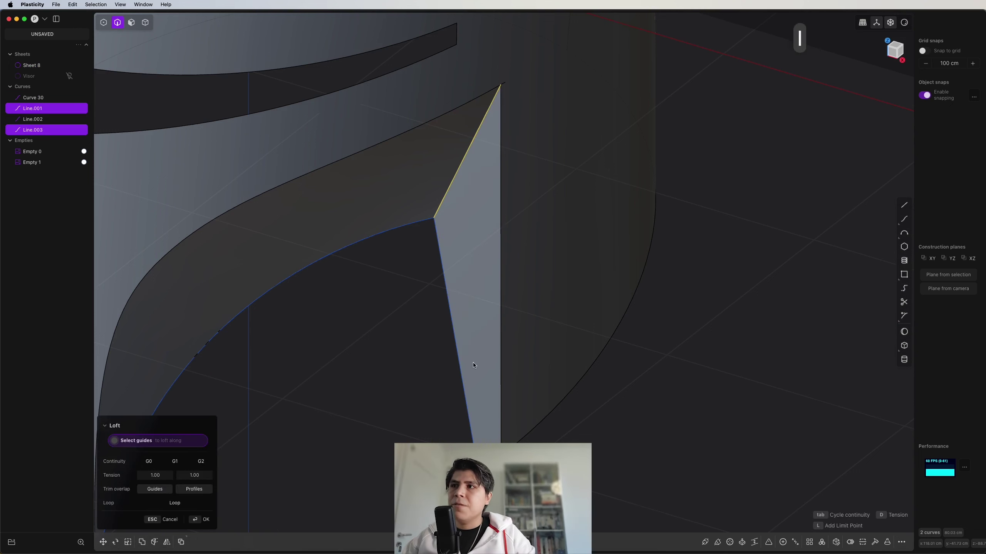
pyautogui.scroll(-8, 473, 365)
pyautogui.press('Return')
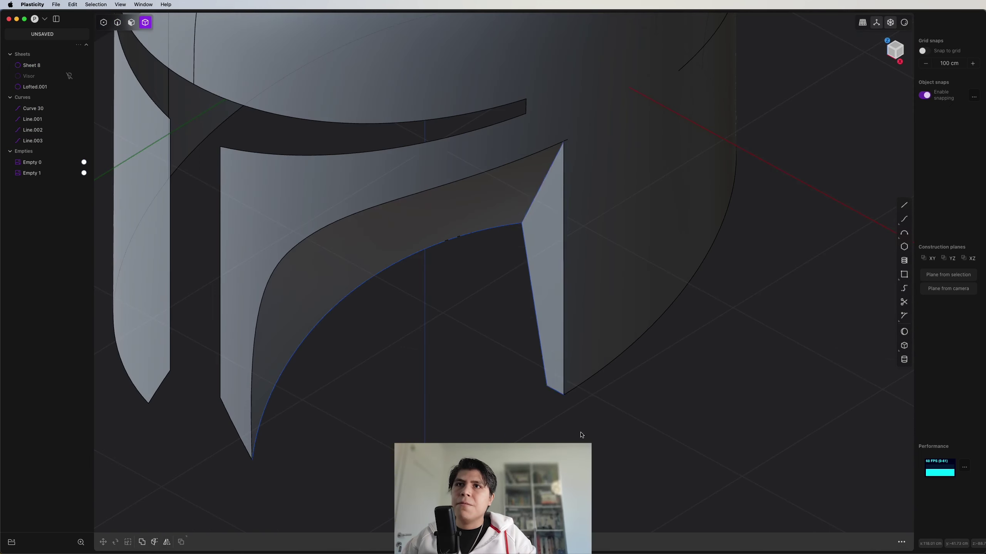
# Combine the lofted rear facet and the helmet shell into one sheet with a Boolean union.
pyautogui.click(552, 259)
pyautogui.keyDown('shift'); pyautogui.click(606, 233); pyautogui.keyUp('shift')
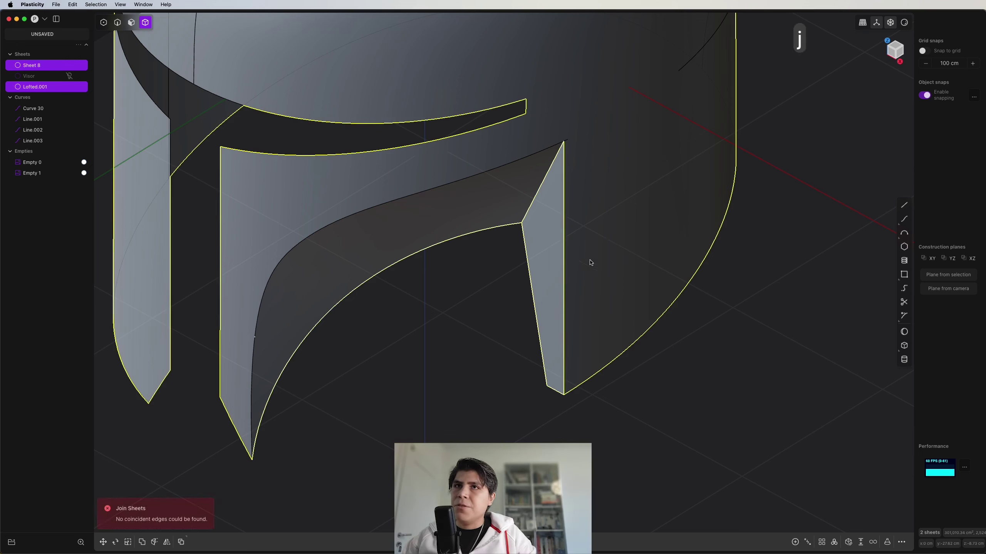
pyautogui.press('q')
pyautogui.press('q')
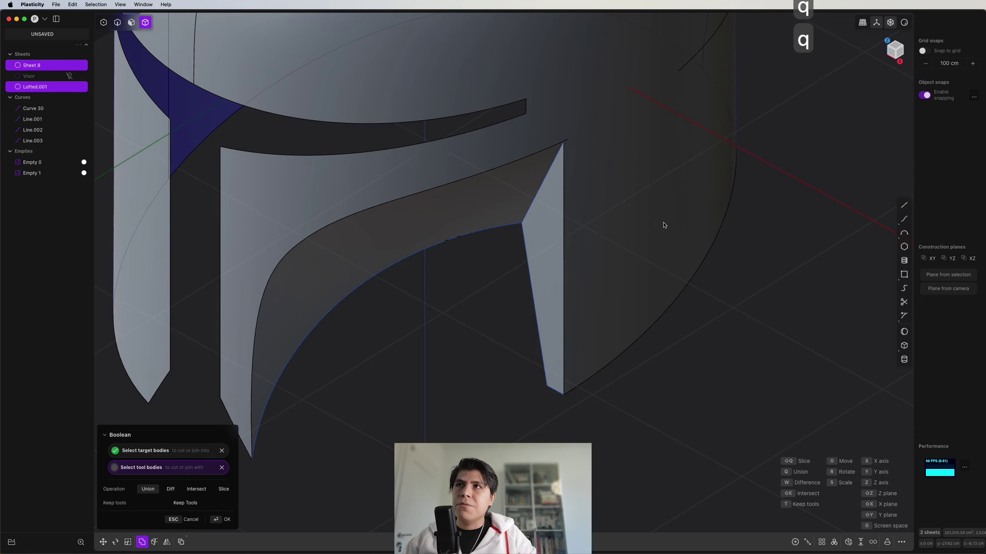
pyautogui.click(665, 225)
pyautogui.scroll(-4, 578, 297)
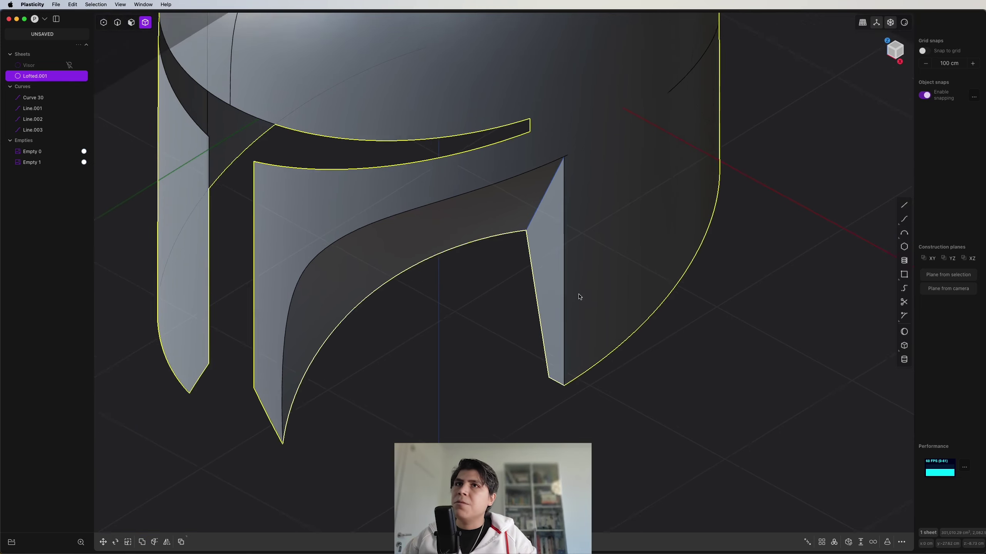
# Delete the four construction curves around the cheek recess: the recess arc and the three straight lines.
pyautogui.moveTo(603, 273); pyautogui.dragTo(504, 237, button='middle')
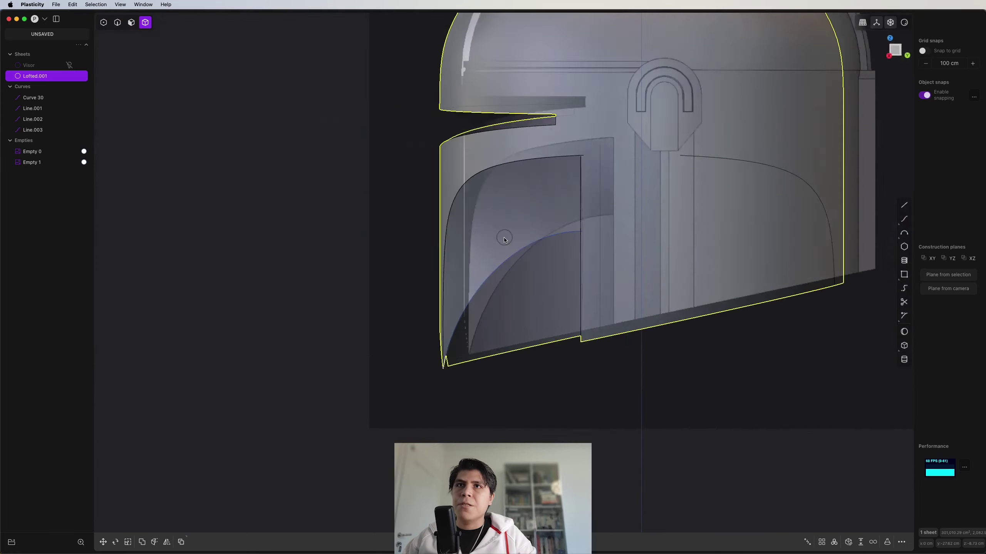
pyautogui.click(382, 138)
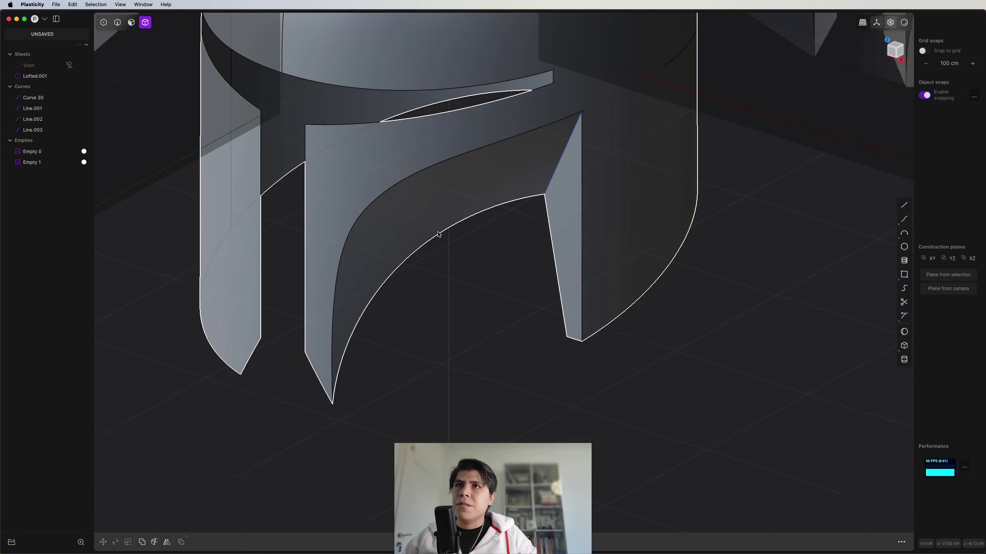
pyautogui.press('2')
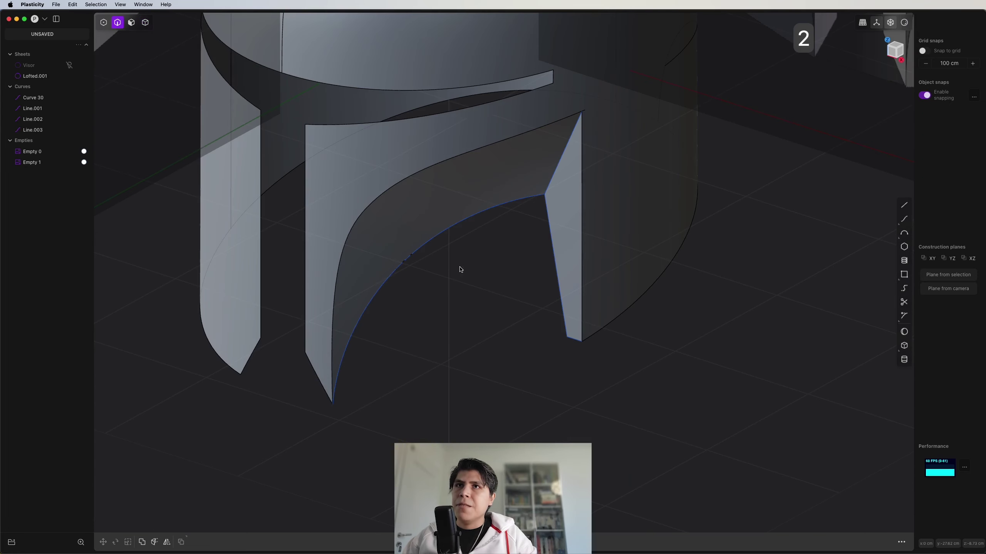
pyautogui.click(487, 217)
pyautogui.keyDown('shift'); pyautogui.click(557, 175); pyautogui.keyUp('shift')
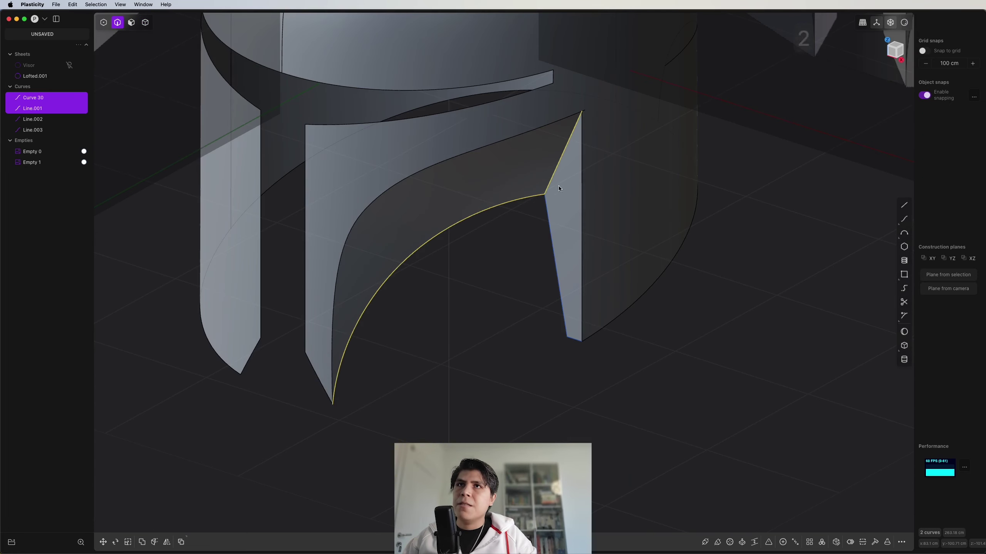
pyautogui.keyDown('shift'); pyautogui.click(555, 250); pyautogui.keyUp('shift')
pyautogui.keyDown('shift'); pyautogui.click(576, 342); pyautogui.keyUp('shift')
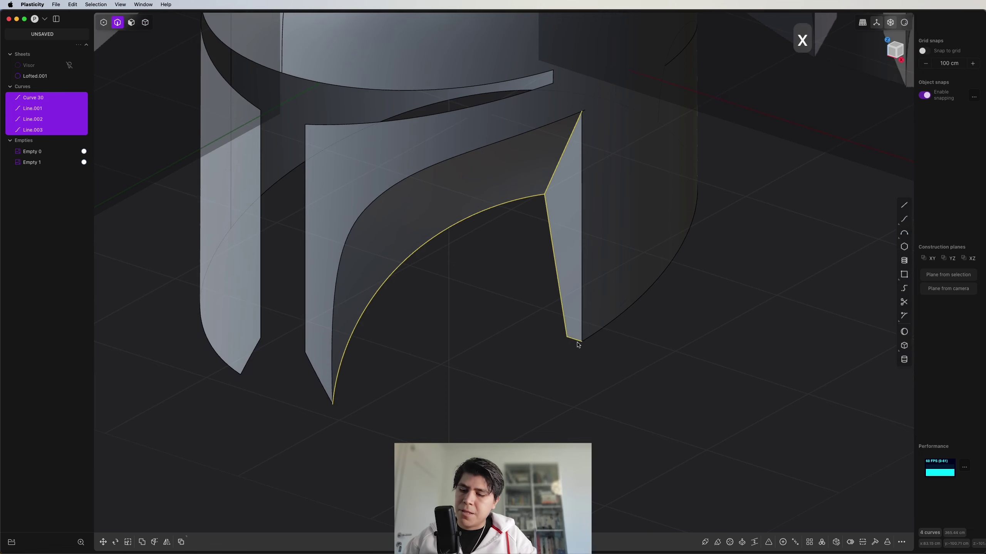
pyautogui.press('x')
pyautogui.moveTo(545, 365); pyautogui.dragTo(487, 419, button='middle')
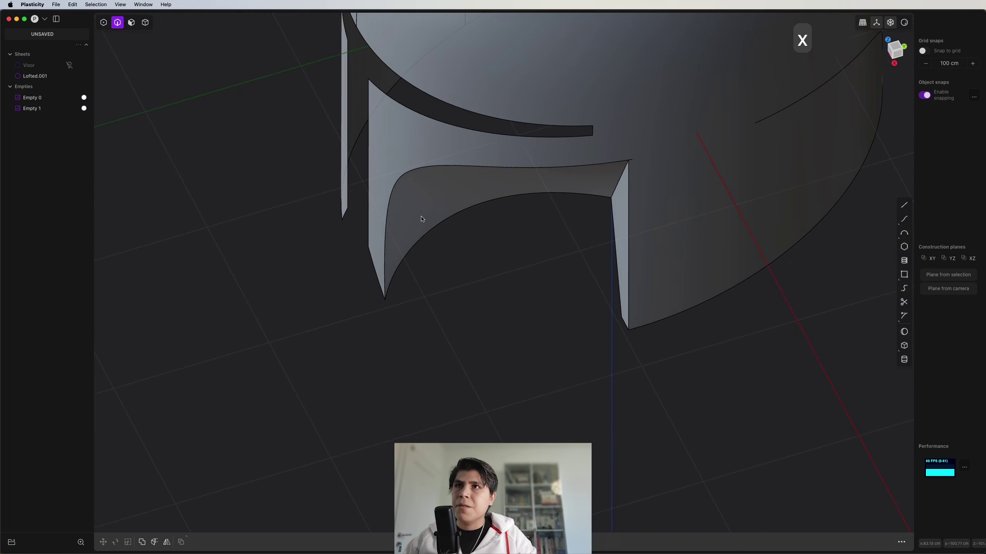
pyautogui.click(448, 215)
pyautogui.moveTo(603, 255); pyautogui.dragTo(657, 264, button='middle')
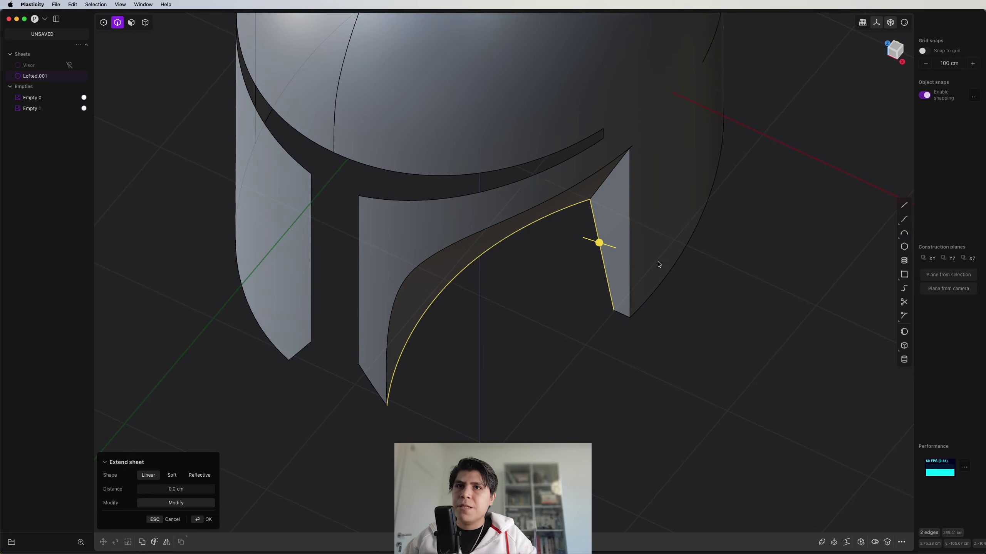
pyautogui.press('l')
pyautogui.press('Tab')
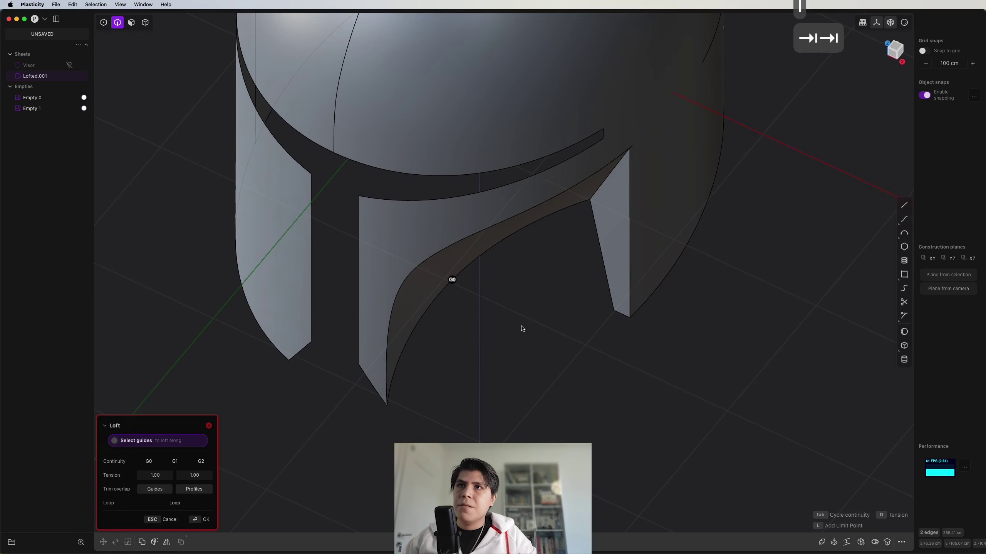
pyautogui.moveTo(522, 329); pyautogui.dragTo(502, 367, button='middle')
pyautogui.press('Escape')
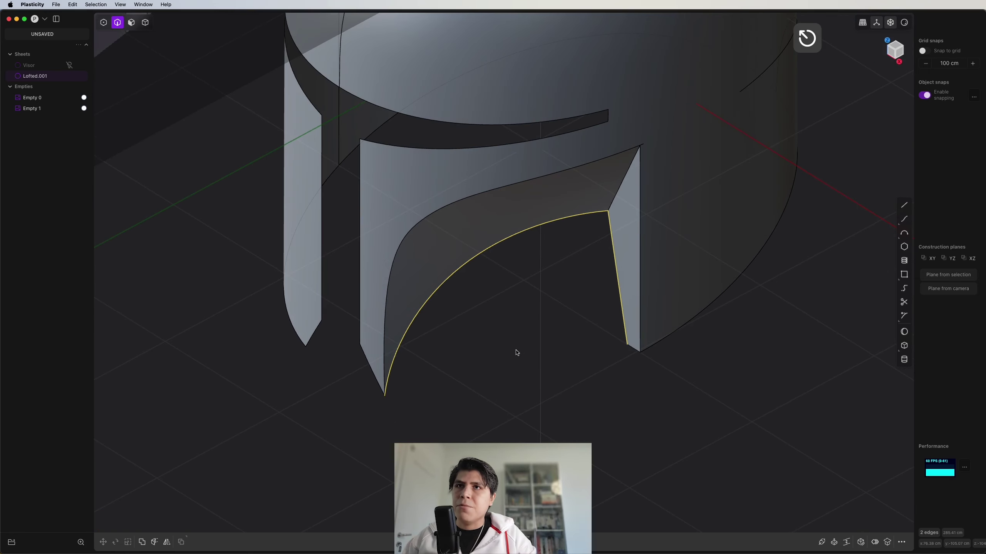
pyautogui.press('Escape')
# Draw a straight line from the cheek's lower front tip to the rear facet's lower inner corner.
pyautogui.scroll(3, 412, 399)
pyautogui.hotkey('shift', 'a')
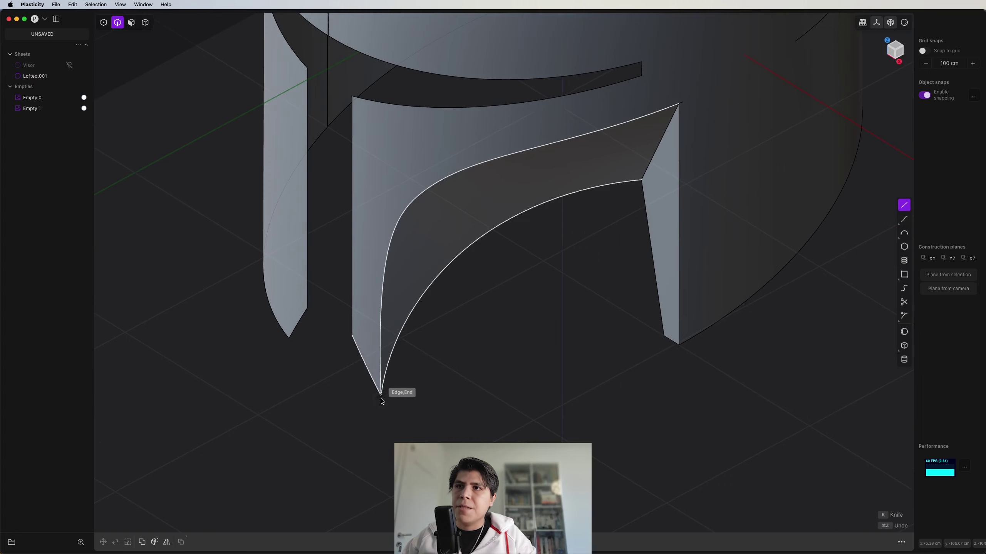
pyautogui.click(381, 396)
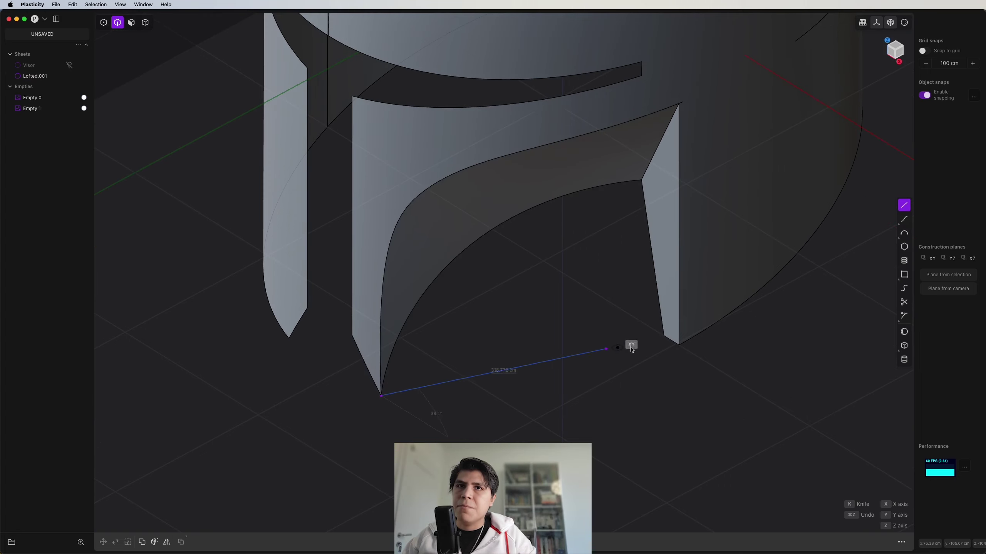
pyautogui.click(663, 336)
pyautogui.rightClick(663, 337)
# Patch the lower recess opening bounded by the bottom straight line, the rear facet's inner edge and the recess arc edge.
pyautogui.keyDown('shift'); pyautogui.moveTo(652, 355); pyautogui.dragTo(651, 346, button='middle'); pyautogui.keyUp('shift')
pyautogui.scroll(-2, 651, 346)
pyautogui.press('2')
pyautogui.keyDown('shift'); pyautogui.click(654, 259); pyautogui.keyUp('shift')
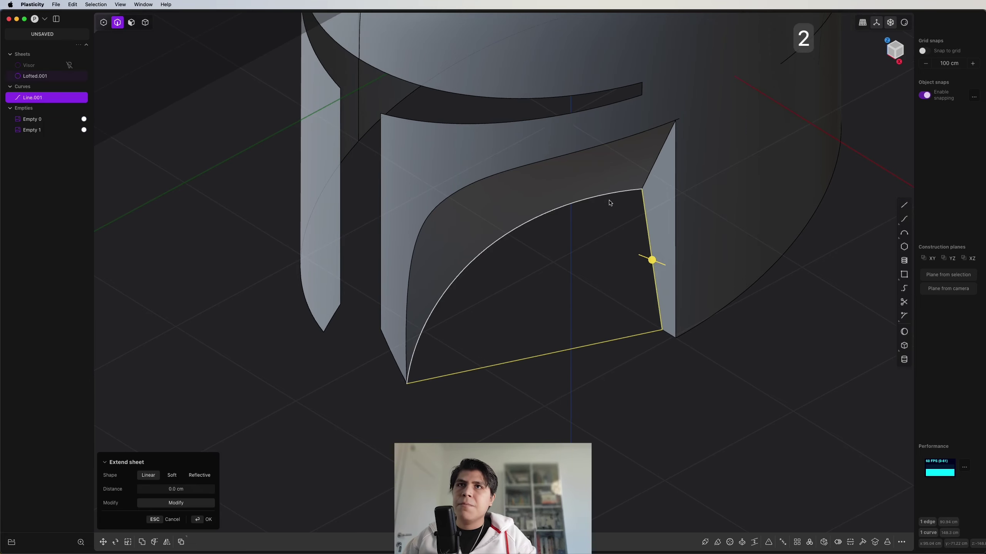
pyautogui.click(609, 201)
pyautogui.press('shift+super+p')
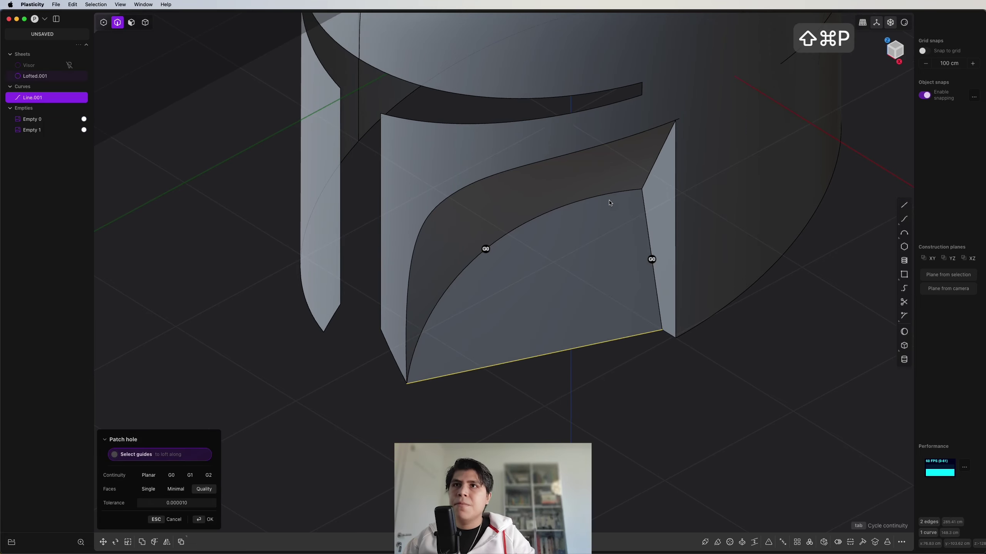
pyautogui.rightClick(609, 202)
# Delete the leftover straight line along the bottom of the patched cheek recess.
pyautogui.scroll(-2, 609, 201)
pyautogui.moveTo(590, 205); pyautogui.dragTo(449, 351, button='middle')
pyautogui.click(586, 351)
pyautogui.press('2')
pyautogui.click(583, 329)
pyautogui.press('x')
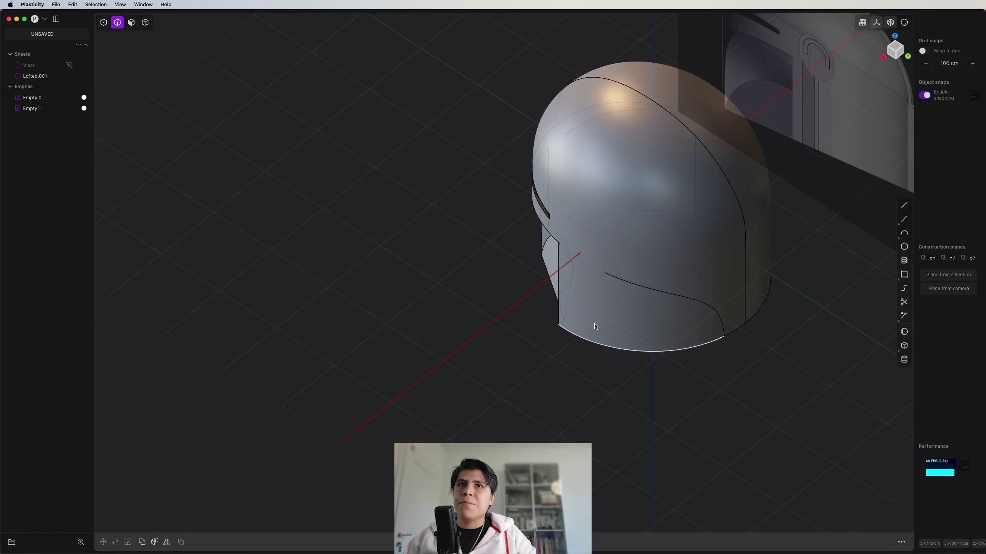
# Remove redundant topology from the whole helmet sheet.
pyautogui.moveTo(596, 326); pyautogui.dragTo(599, 271, button='middle')
pyautogui.press('4')
pyautogui.click(556, 226)
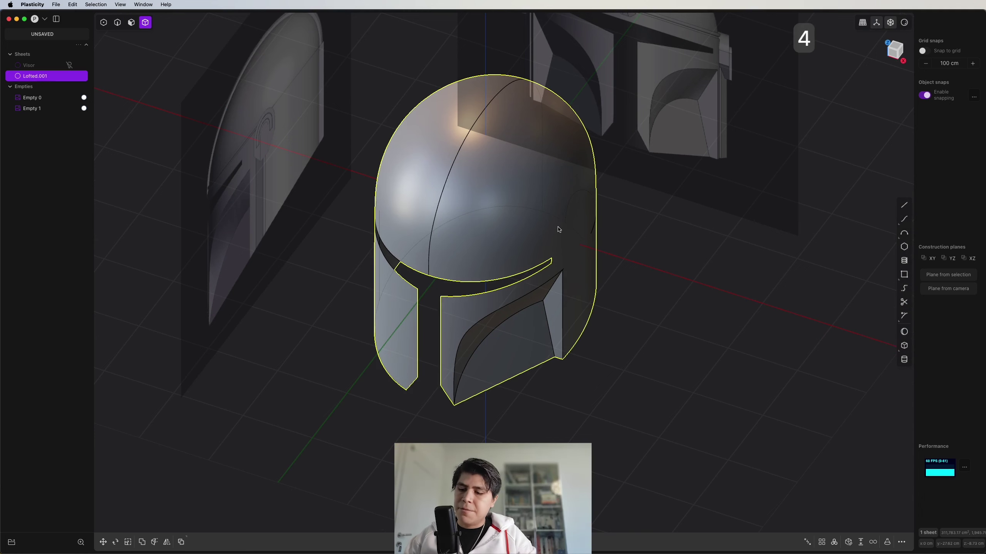
pyautogui.write('fred')
pyautogui.press('Return')
# In front view, split the helmet sheet with a vertical line drawn along its centre and delete the half without the modelled cheek recess.
pyautogui.moveTo(558, 227); pyautogui.dragTo(654, 193, button='middle')
pyautogui.click(895, 50)
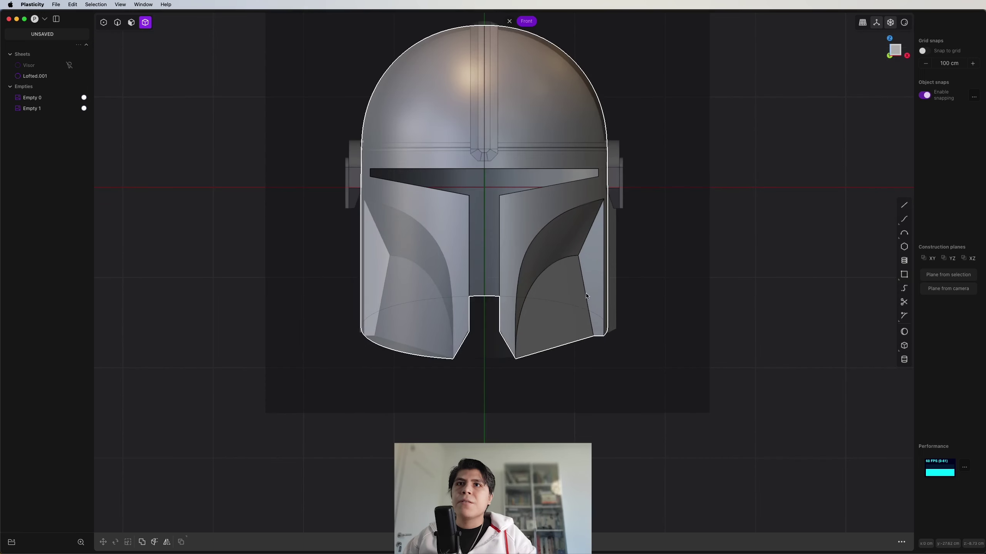
pyautogui.scroll(-3, 532, 249)
pyautogui.hotkey('shift', 'a')
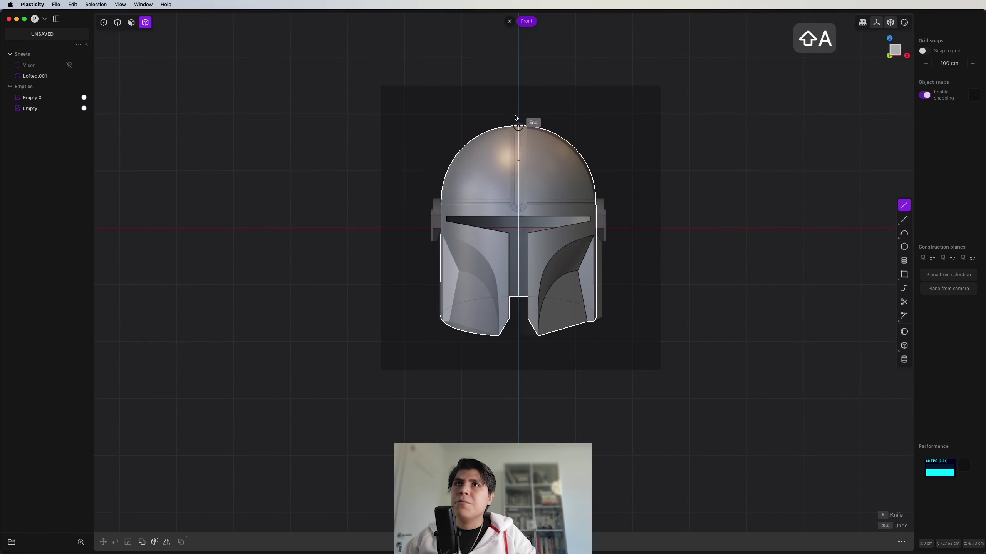
pyautogui.click(514, 83)
pyautogui.click(523, 420)
pyautogui.press('c')
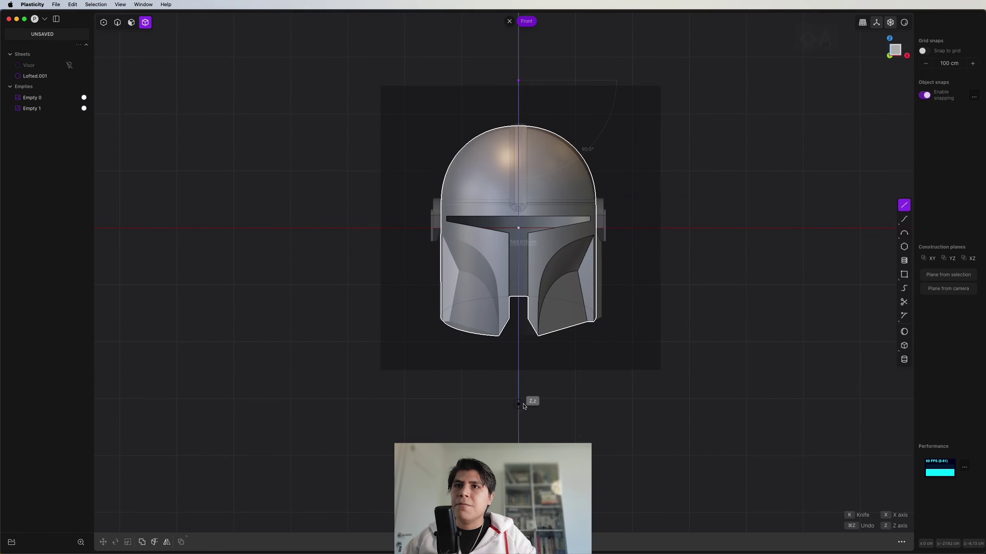
pyautogui.press('x')
# Mirror the remaining half sheet across the X axis and join both halves into one sheet.
pyautogui.hotkey('alt', 'x')
pyautogui.press('x')
pyautogui.click(524, 186)
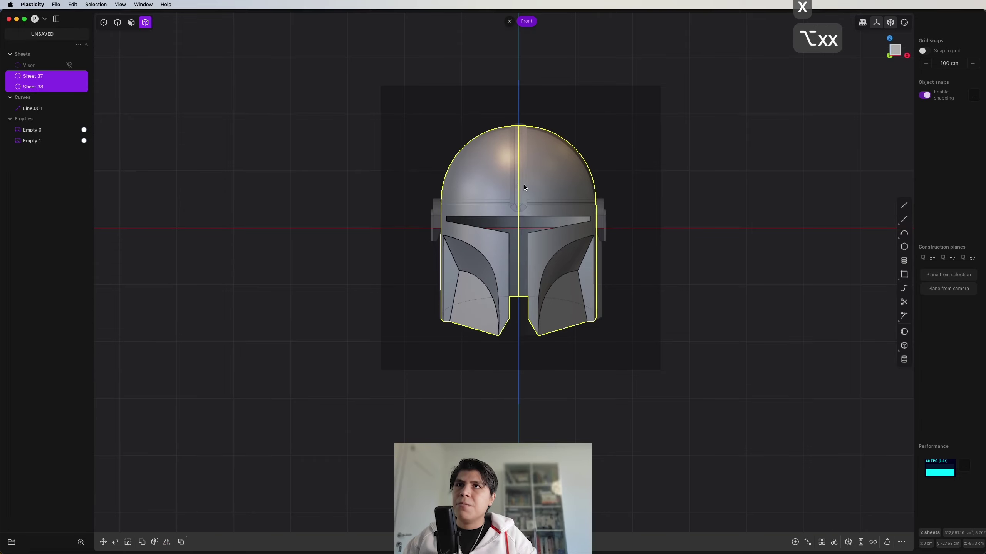
pyautogui.press('j')
# Thicken the joined helmet sheet into a solid shell with a thickness of about 10.14 cm.
pyautogui.moveTo(523, 185); pyautogui.dragTo(828, 88, button='middle')
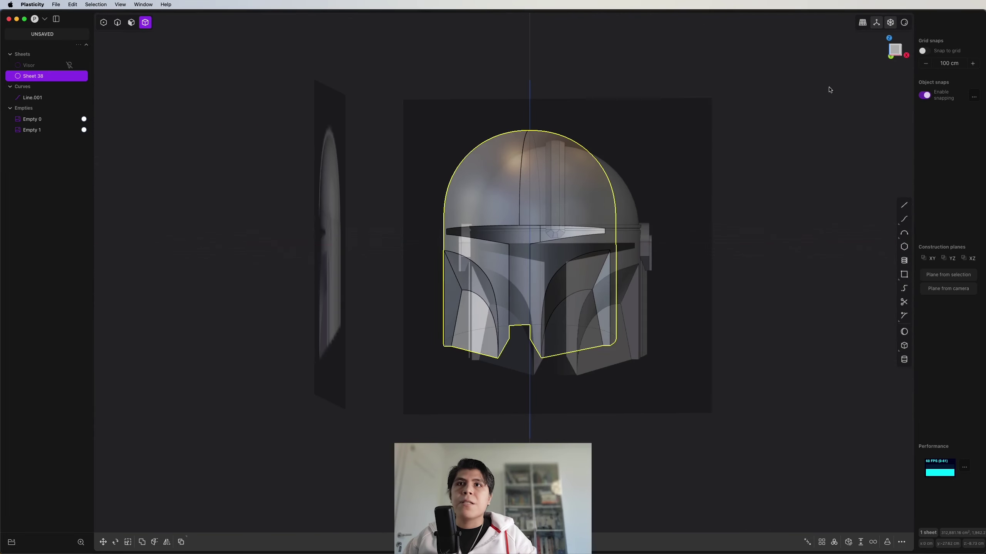
pyautogui.scroll(3, 738, 238)
pyautogui.scroll(-2, 593, 237)
pyautogui.moveTo(593, 237); pyautogui.dragTo(612, 271, button='middle')
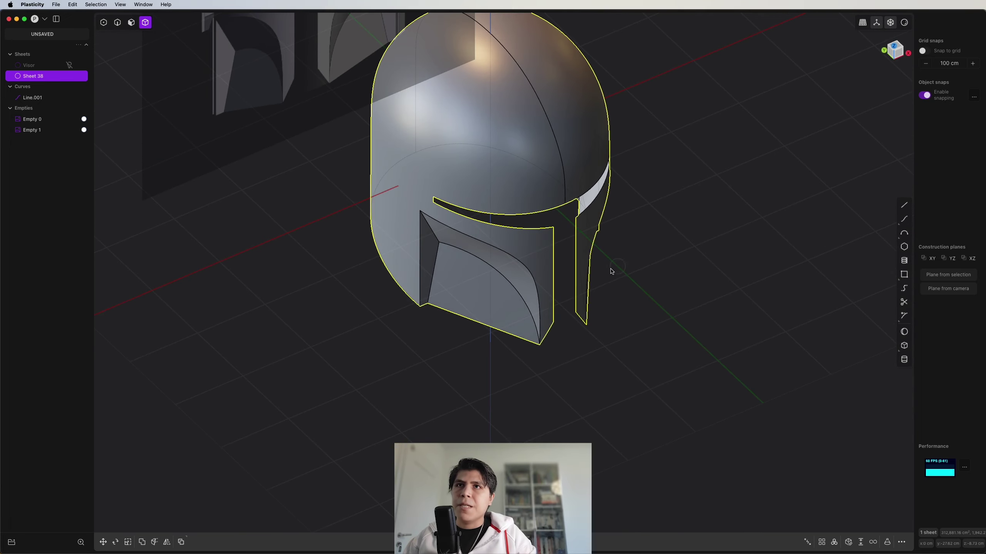
pyautogui.write('ft')
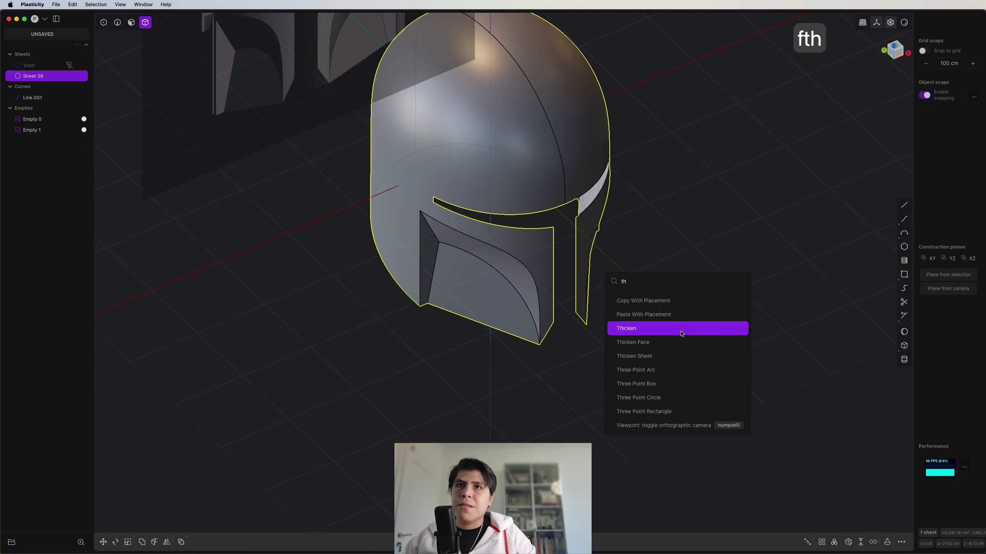
pyautogui.click(681, 334)
pyautogui.scroll(3, 550, 295)
pyautogui.moveTo(450, 323); pyautogui.dragTo(493, 353, button='middle')
pyautogui.moveTo(378, 324); pyautogui.dragTo(370, 323)
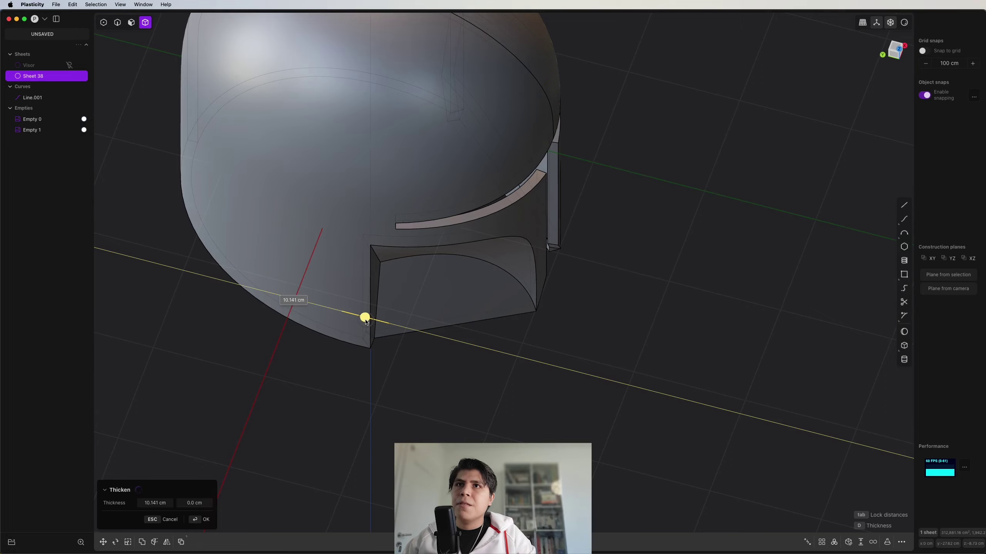
pyautogui.moveTo(365, 322); pyautogui.dragTo(515, 310, button='middle')
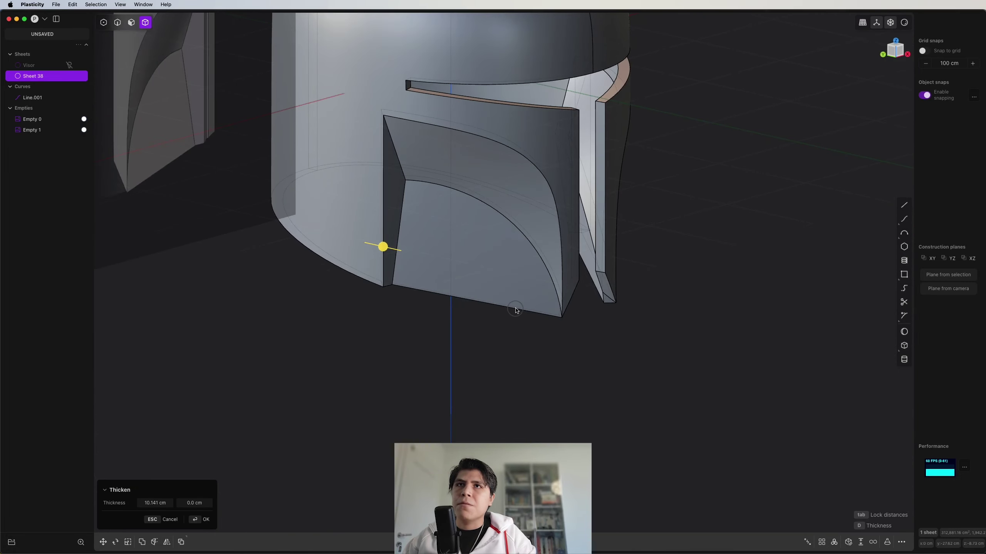
pyautogui.scroll(-2, 554, 256)
pyautogui.keyDown('shift'); pyautogui.moveTo(573, 191); pyautogui.dragTo(458, 190, button='middle'); pyautogui.keyUp('shift')
pyautogui.press('Return')
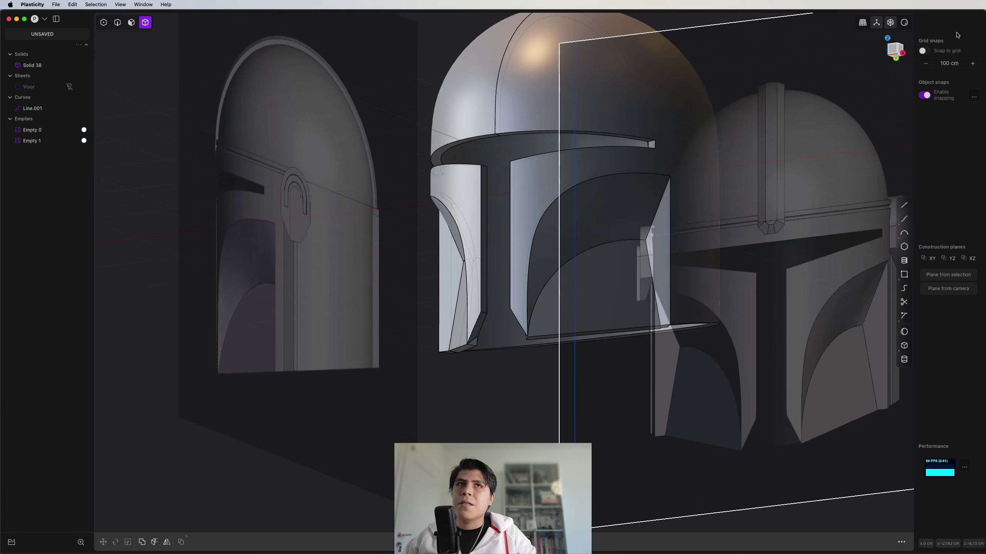
# In right side view, draw a straight line along the helmet's sloping lower edge from near the back to beyond the front tip.
pyautogui.click(893, 49)
pyautogui.scroll(5, 555, 363)
pyautogui.scroll(5, 489, 403)
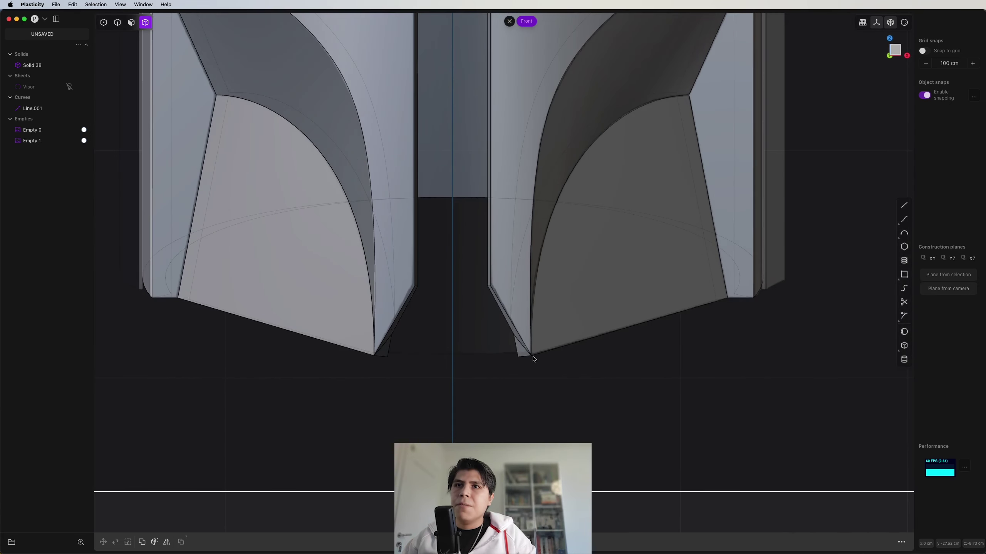
pyautogui.moveTo(533, 359); pyautogui.dragTo(516, 311, button='middle')
pyautogui.scroll(-3, 516, 311)
pyautogui.click(898, 51)
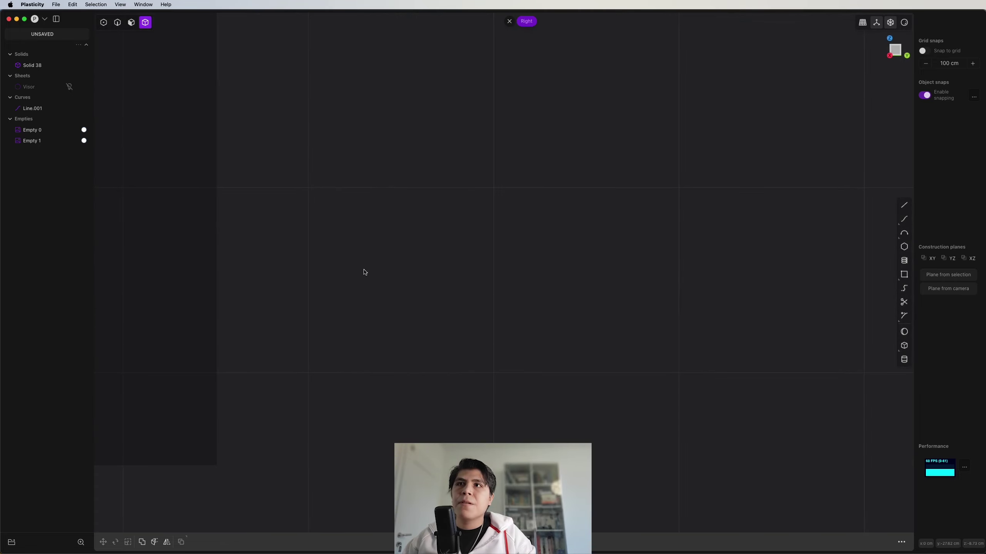
pyautogui.scroll(-3, 364, 272)
pyautogui.keyDown('shift'); pyautogui.moveTo(244, 333); pyautogui.dragTo(753, 316, button='middle'); pyautogui.keyUp('shift')
pyautogui.keyDown('shift'); pyautogui.moveTo(394, 326); pyautogui.dragTo(522, 323, button='middle'); pyautogui.keyUp('shift')
pyautogui.scroll(4, 453, 286)
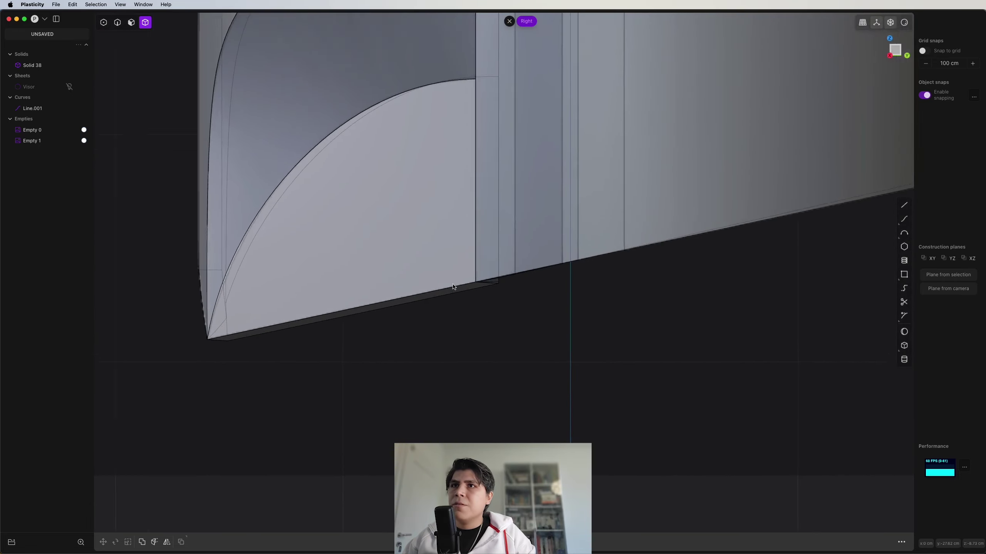
pyautogui.scroll(5, 454, 287)
pyautogui.scroll(-3, 427, 315)
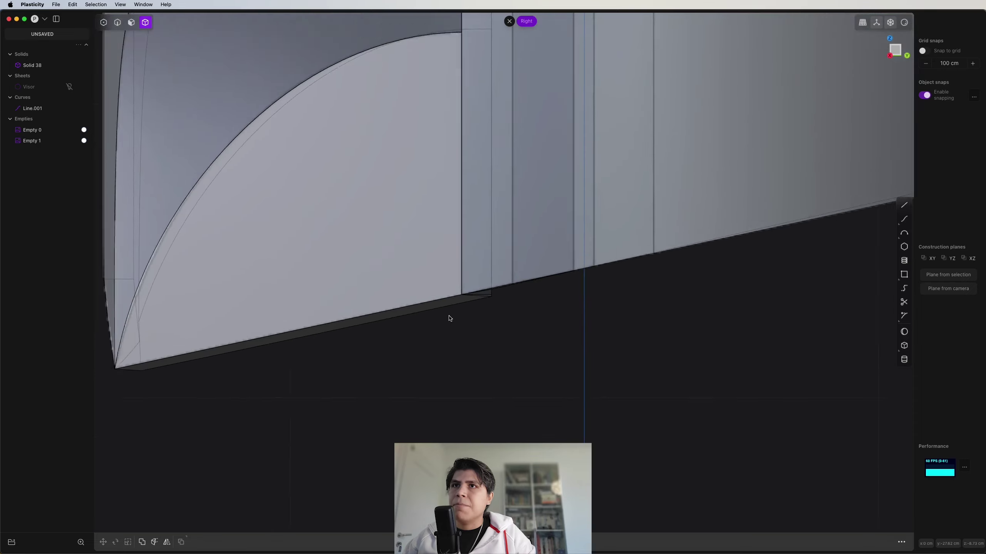
pyautogui.scroll(-5, 449, 318)
pyautogui.scroll(5, 479, 324)
pyautogui.hotkey('shift', 'a')
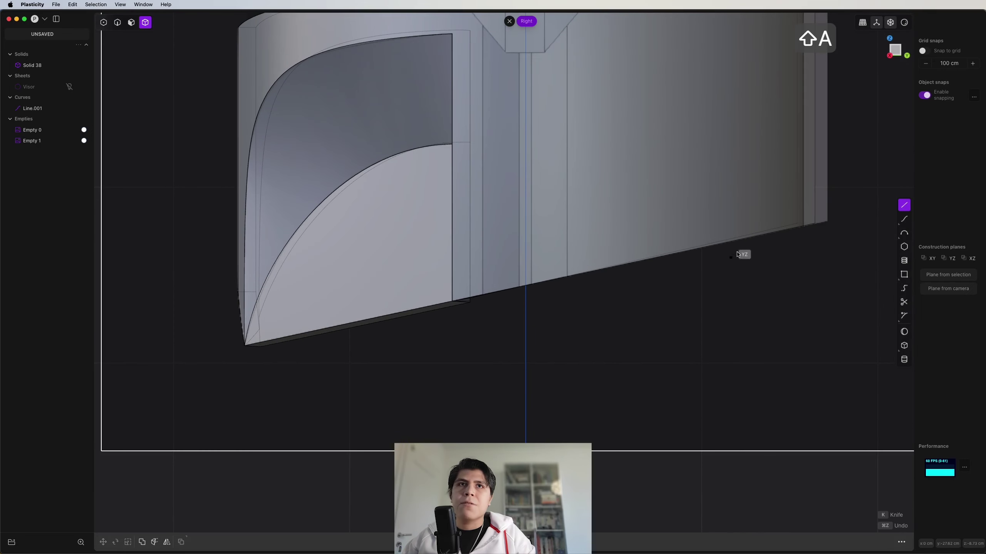
pyautogui.click(785, 230)
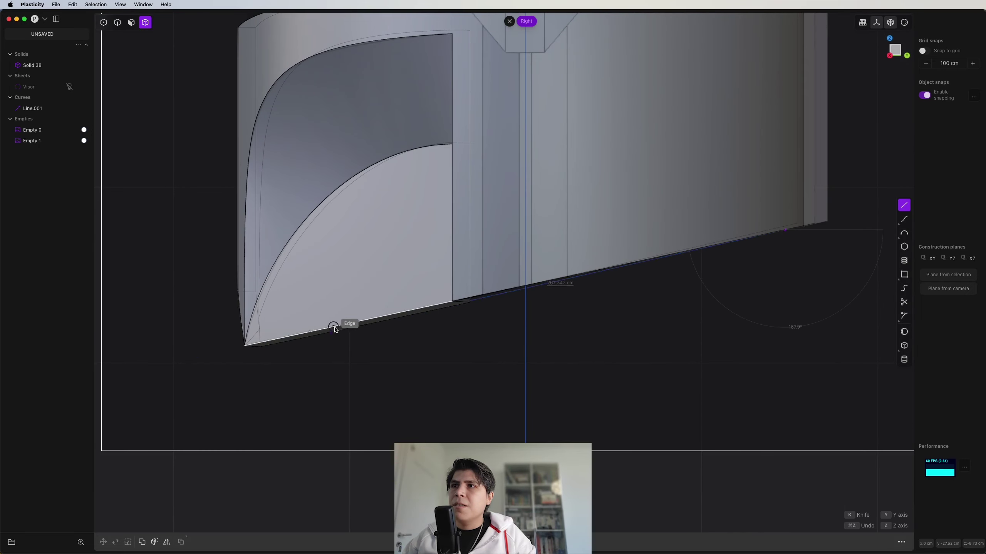
pyautogui.click(165, 363)
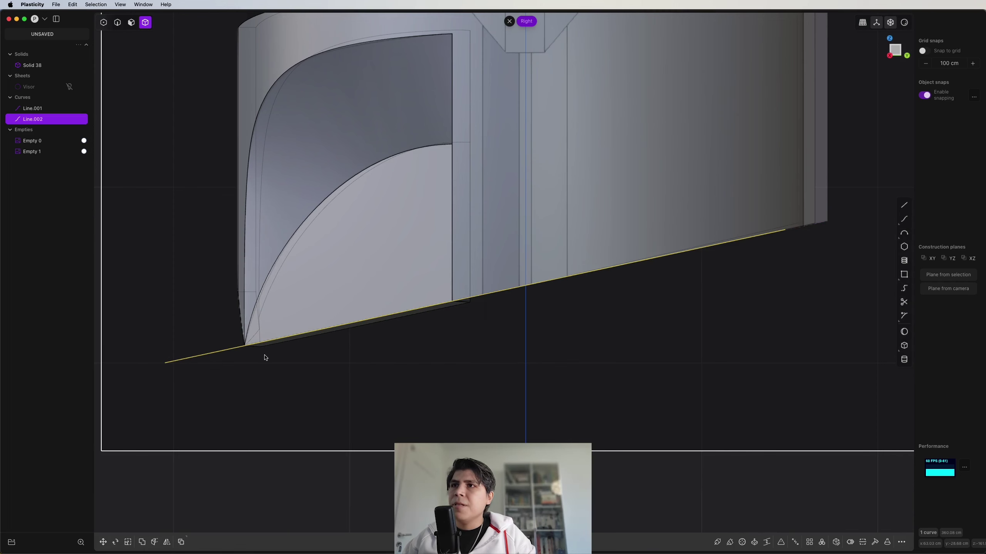
# Cut the shell with the sloping line, and delete the slivers protruding below the lower edge together with the line.
pyautogui.press('c')
pyautogui.click(375, 327)
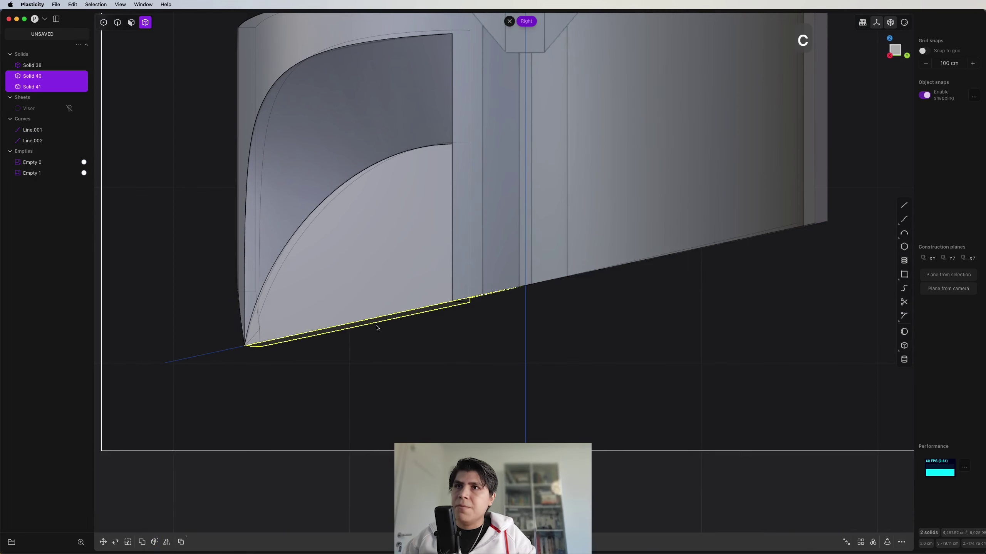
pyautogui.press('x')
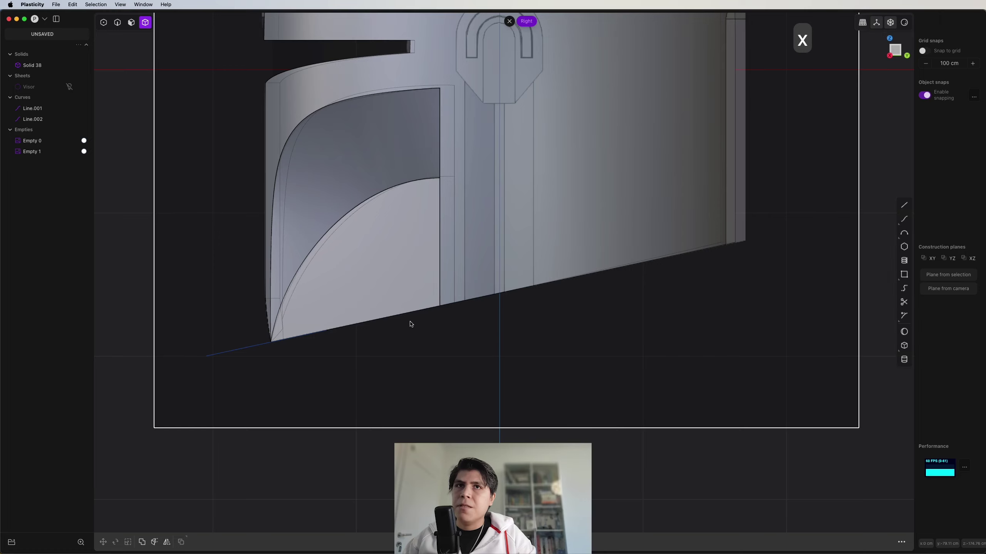
pyautogui.press('2')
pyautogui.press('x')
# In front view, draw a slanted line along the inner edge of the recessed cheek's front tip on the positive X side, extending below it.
pyautogui.keyDown('shift'); pyautogui.moveTo(349, 139); pyautogui.dragTo(555, 394, button='middle'); pyautogui.keyUp('shift')
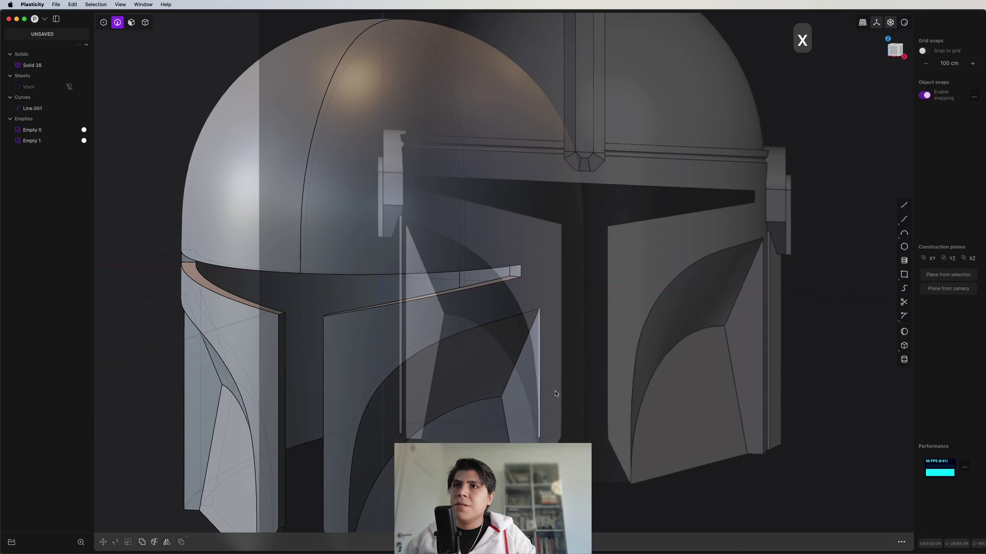
pyautogui.click(897, 52)
pyautogui.scroll(10, 508, 302)
pyautogui.hotkey('shift', 'a')
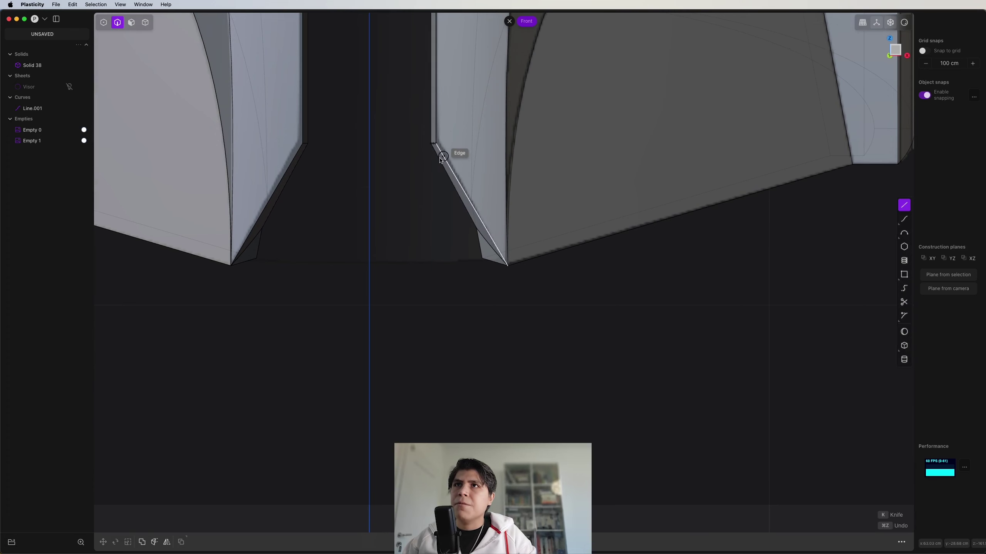
pyautogui.press('super+z')
# Cut the shell with the slanted line and delete the small corner piece protruding inside the cheek tip.
pyautogui.press('c')
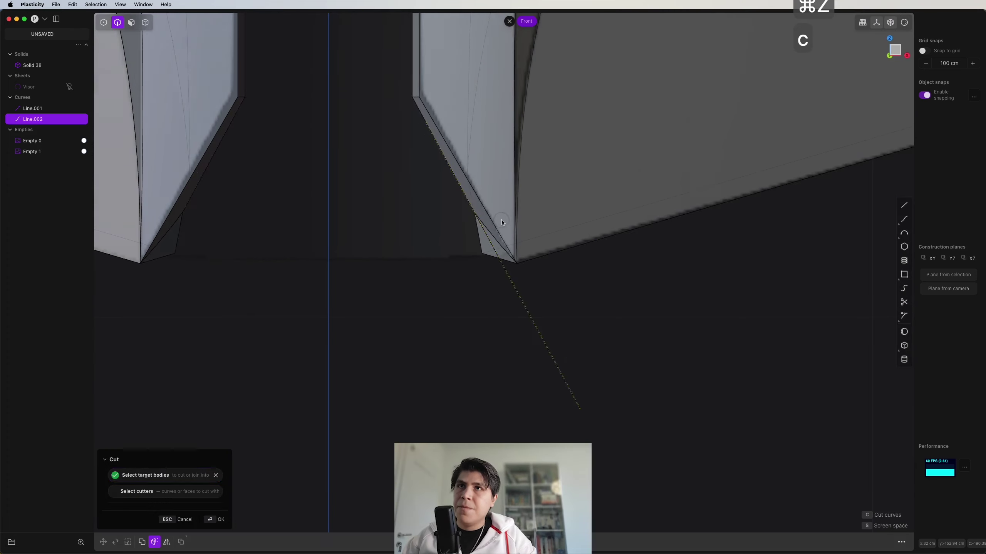
pyautogui.press('4')
pyautogui.click(485, 249)
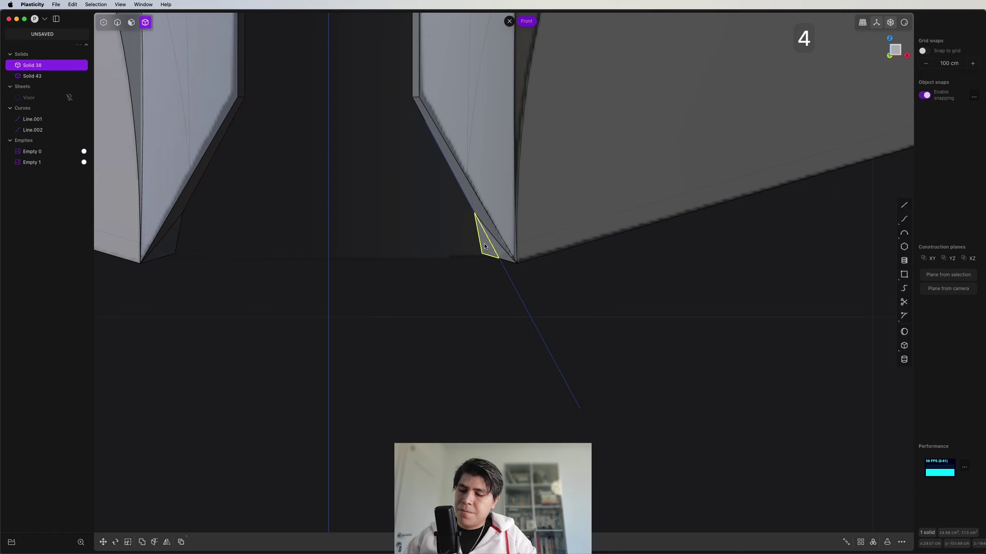
pyautogui.press('x')
# Delete the small leftover triangular faces at the inner corner of the trimmed cheek tip.
pyautogui.moveTo(483, 260); pyautogui.dragTo(658, 330, button='middle')
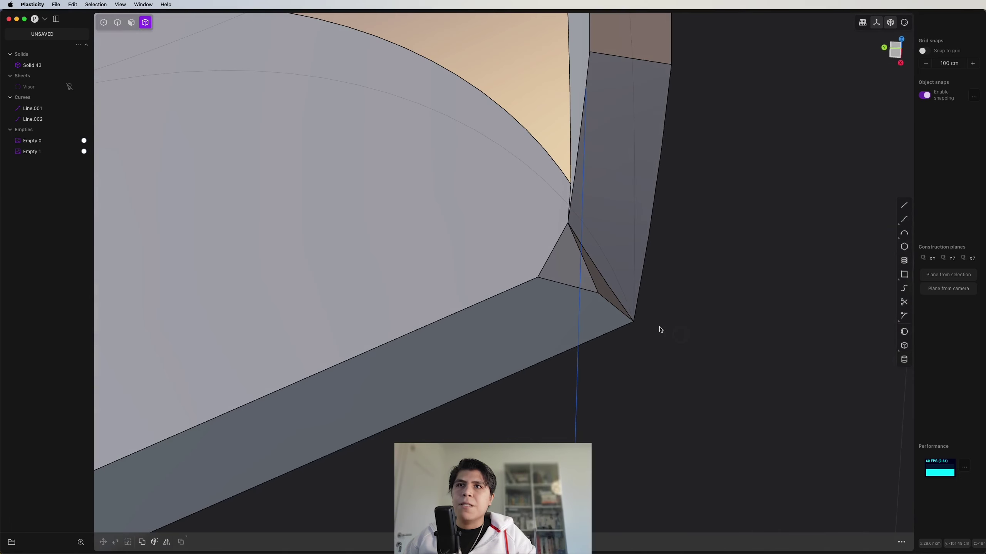
pyautogui.press('3')
pyautogui.click(571, 263)
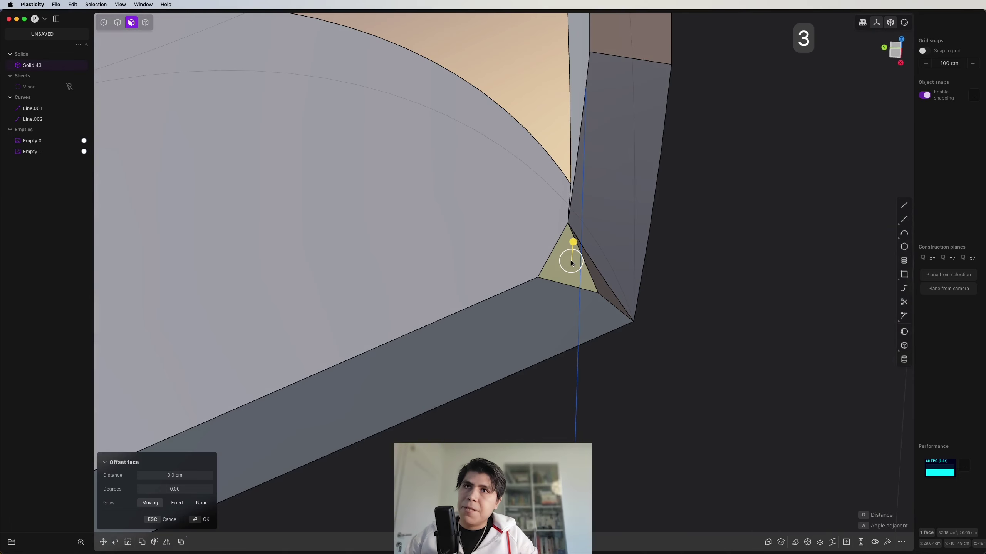
pyautogui.press('x')
pyautogui.moveTo(571, 263); pyautogui.dragTo(539, 266, button='middle')
pyautogui.click(604, 268)
pyautogui.press('x')
pyautogui.press('x')
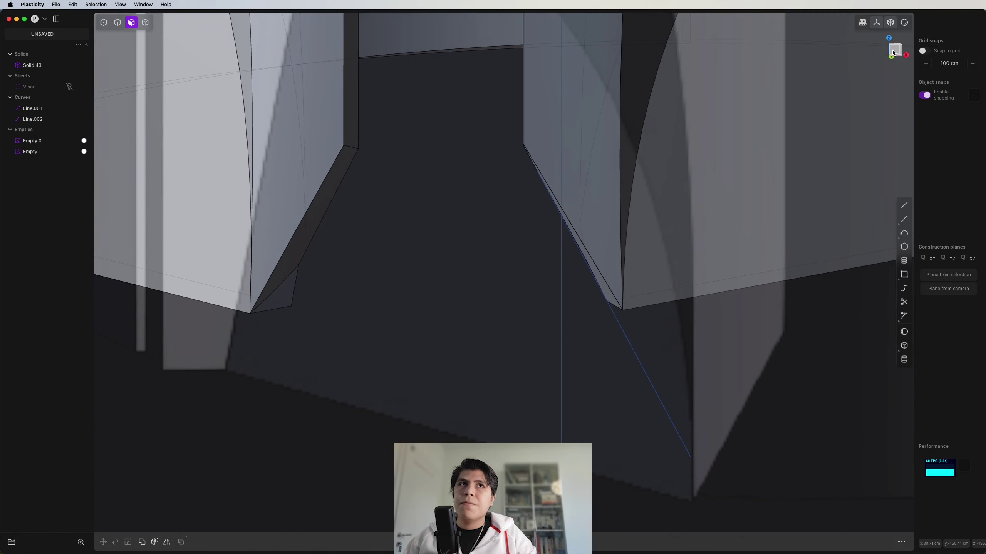
# Cut the shell once more with the existing slanted line and delete the remaining sliver at the cheek tip.
pyautogui.click(893, 52)
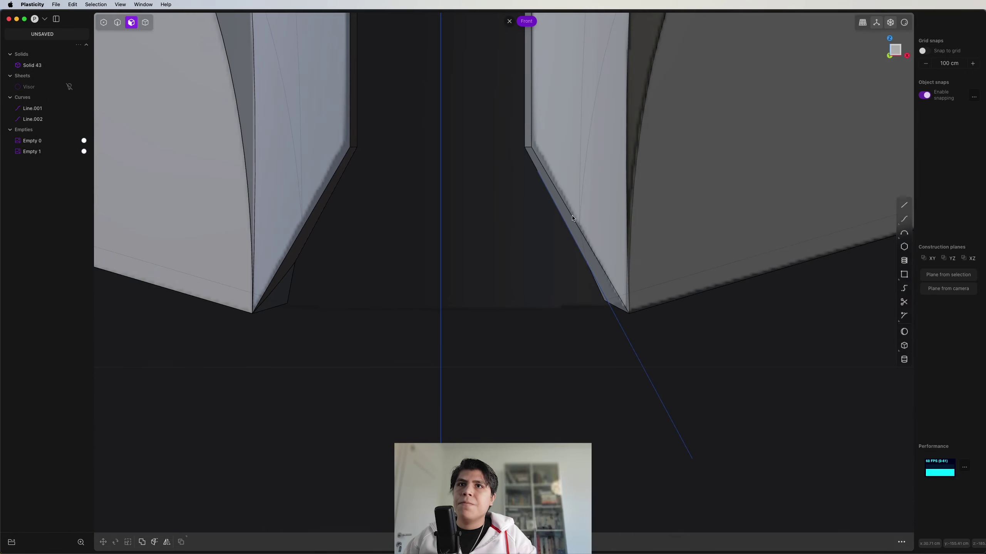
pyautogui.press('2')
pyautogui.click(617, 321)
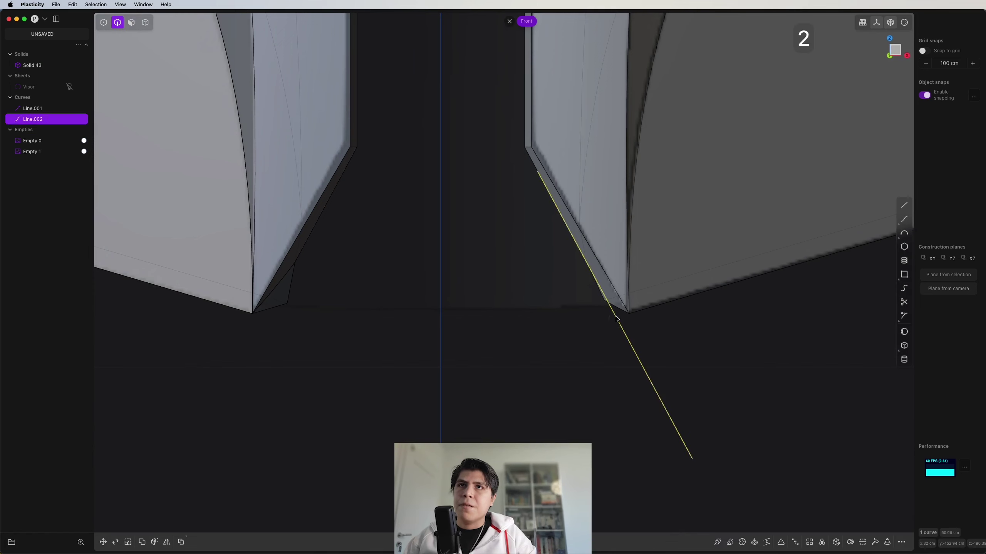
pyautogui.press('c')
pyautogui.click(620, 221)
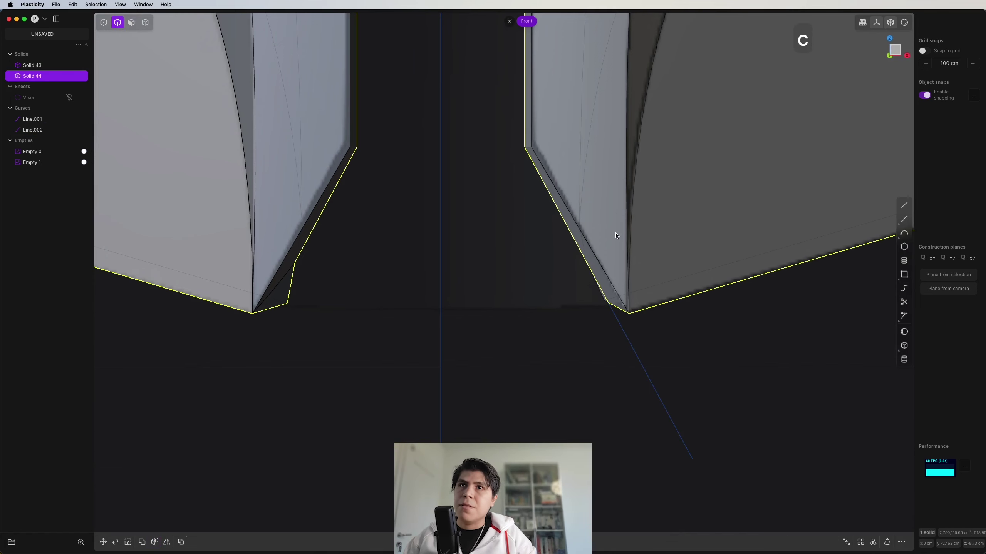
pyautogui.press('4')
pyautogui.press('x')
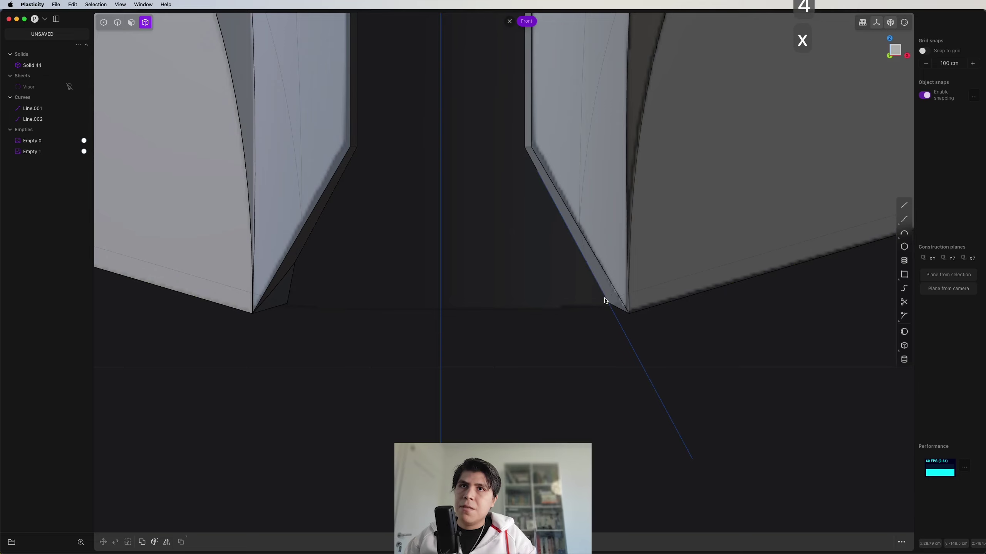
pyautogui.moveTo(604, 300); pyautogui.dragTo(524, 211, button='middle')
pyautogui.moveTo(497, 259); pyautogui.dragTo(753, 117, button='middle')
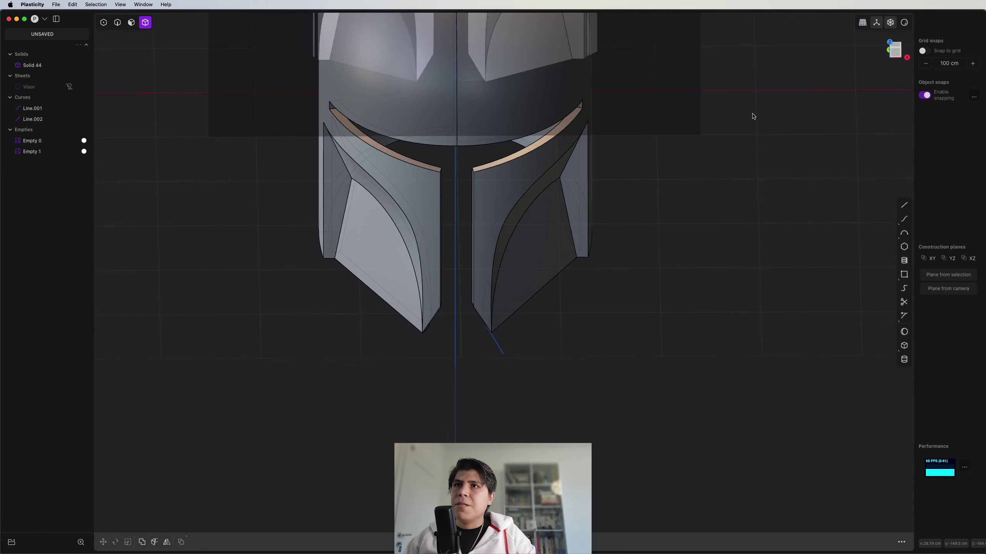
# Cut the helmet solid with the vertical centre line and delete the half whose cheek tip is untrimmed.
pyautogui.click(899, 55)
pyautogui.press('2')
pyautogui.press('3')
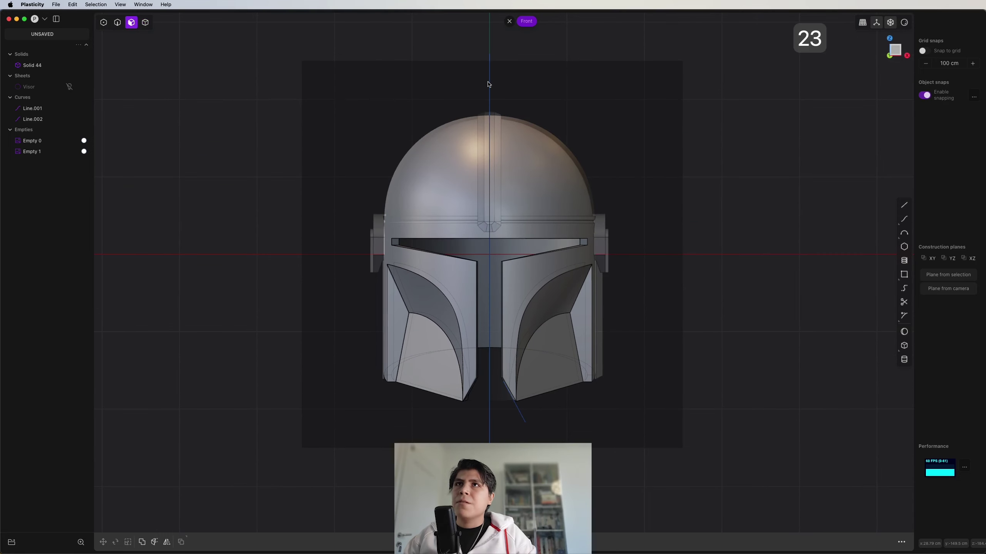
pyautogui.press('2')
pyautogui.click(490, 85)
pyautogui.press('c')
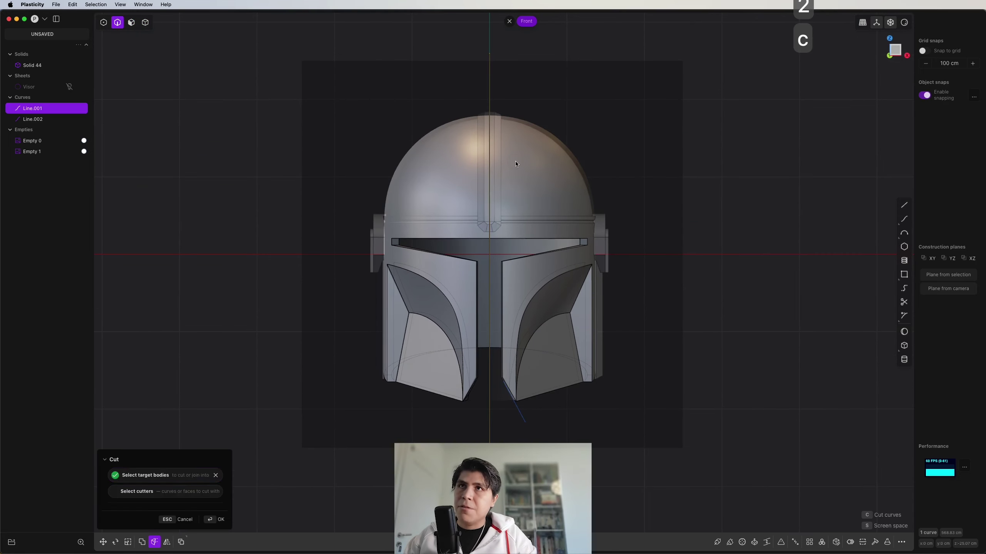
pyautogui.click(515, 161)
pyautogui.press('4')
pyautogui.press('x')
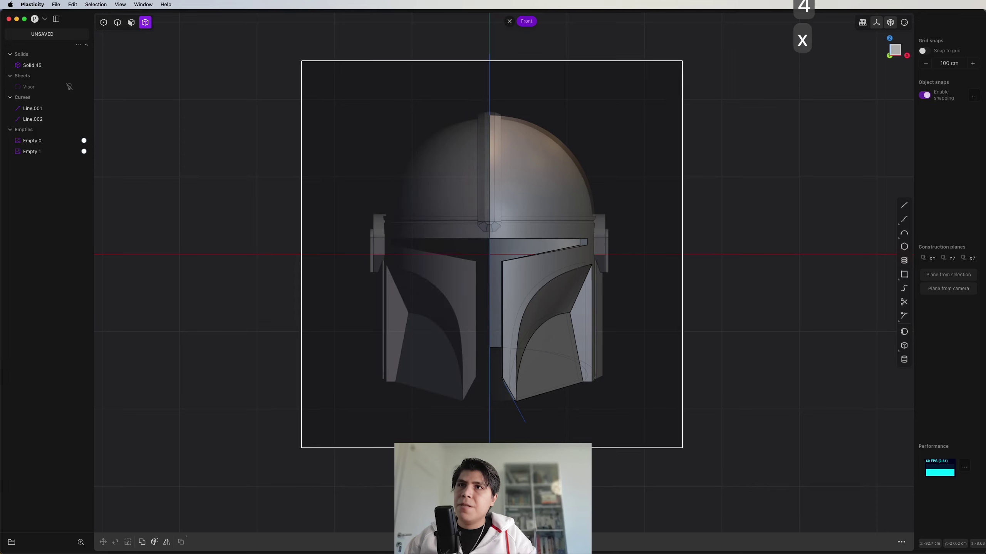
# Delete the leftover cutting lines around the remaining half of the helmet.
pyautogui.press('2')
pyautogui.click(514, 419)
pyautogui.press('x')
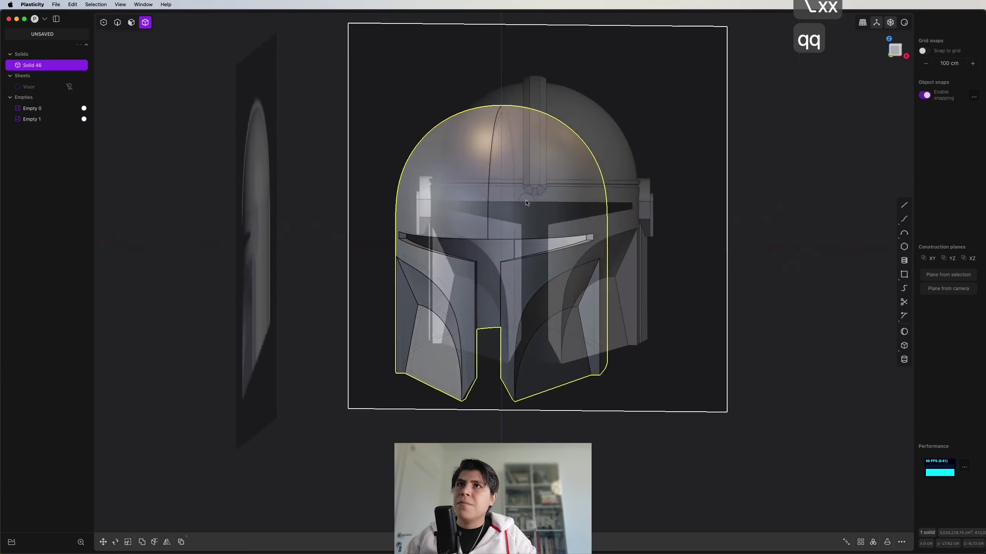
# Examine the helmet's side and ear area against the front reference image.
pyautogui.moveTo(524, 268); pyautogui.dragTo(466, 252, button='middle')
pyautogui.hotkey('shift', 'h')
pyautogui.hotkey('alt', 'h')
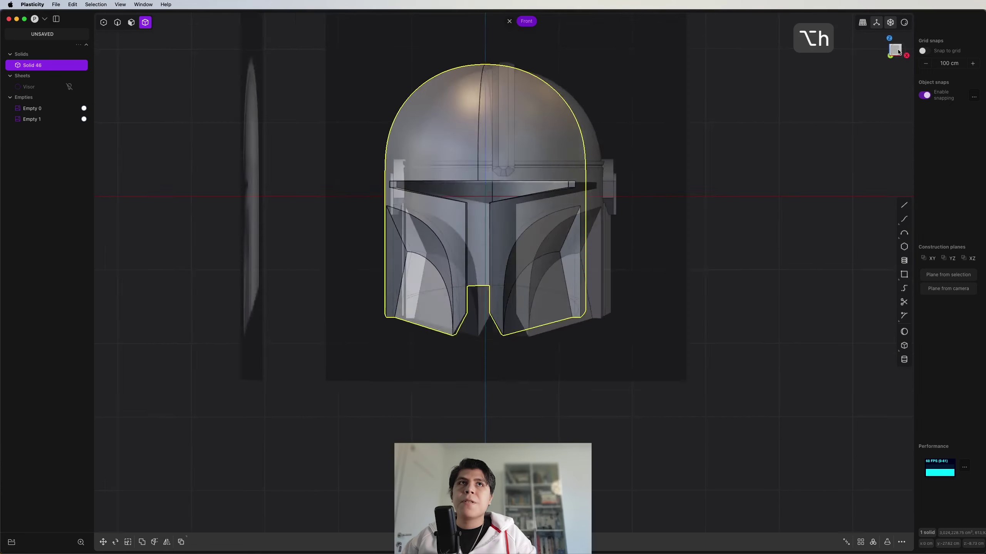
pyautogui.scroll(3, 486, 161)
pyautogui.scroll(3, 573, 198)
pyautogui.scroll(-3, 571, 194)
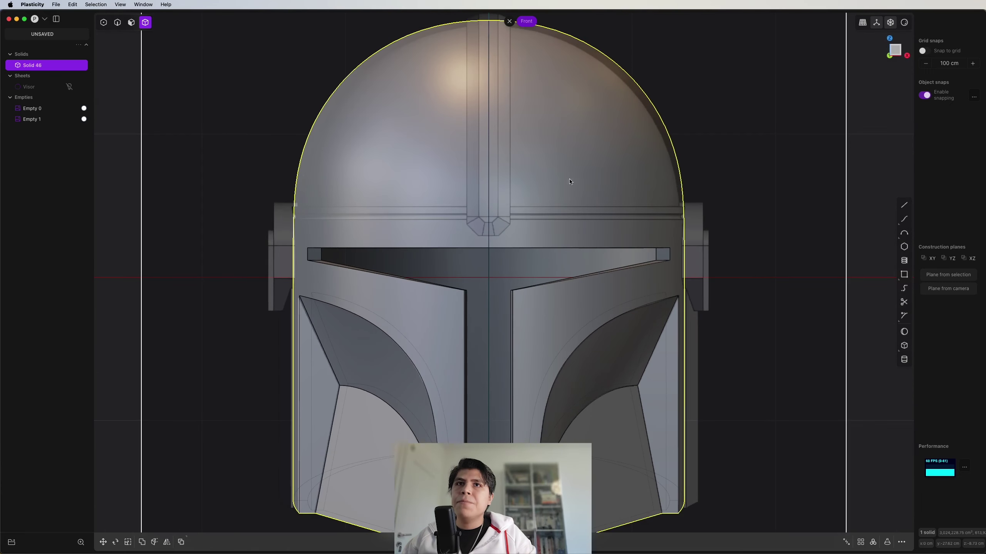
pyautogui.keyDown('shift'); pyautogui.moveTo(689, 198); pyautogui.dragTo(630, 159, button='middle'); pyautogui.keyUp('shift')
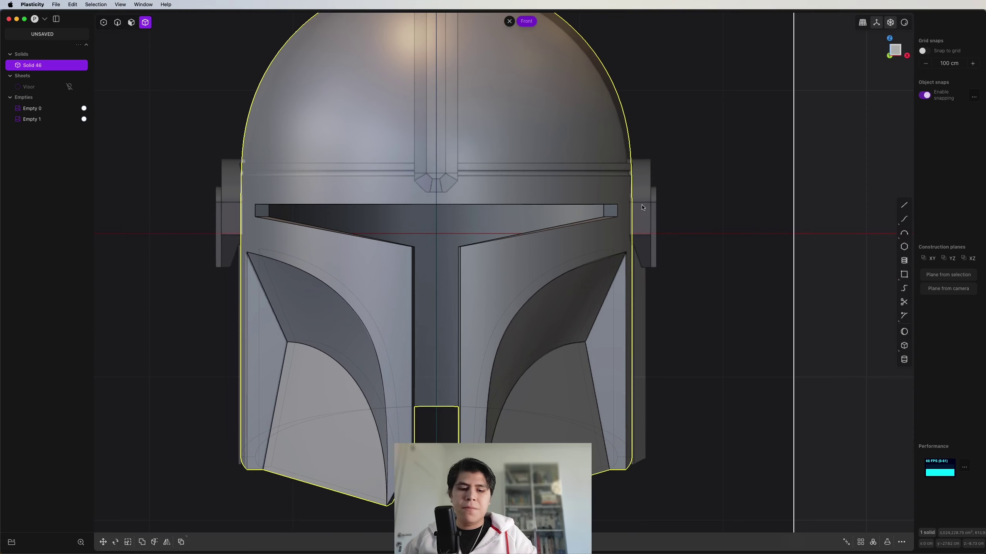
# Draw a three-point arc about 91 cm long along the ear piece's rounded upper outline in the side reference.
pyautogui.press('3')
pyautogui.scroll(10, 293, 237)
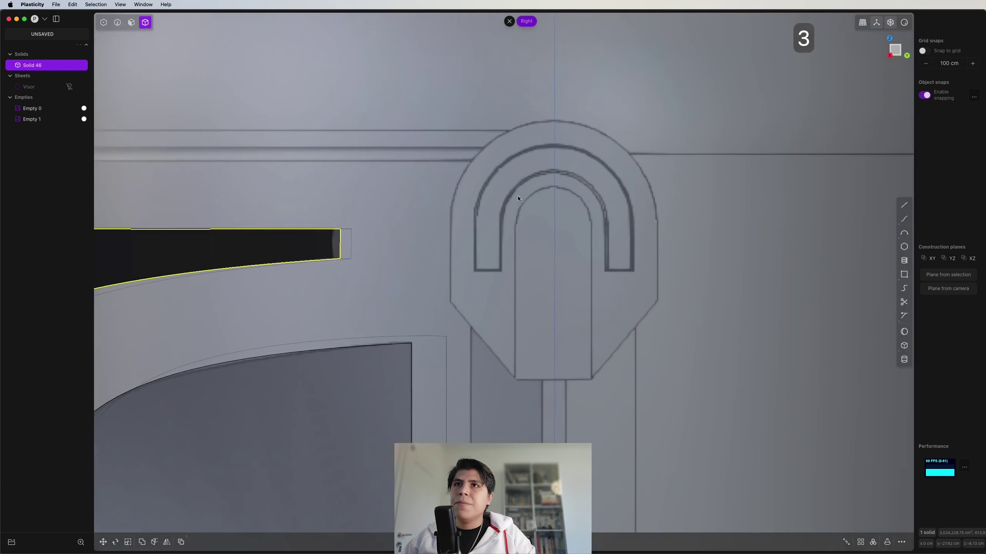
pyautogui.keyDown('shift'); pyautogui.moveTo(519, 198); pyautogui.dragTo(459, 255, button='middle'); pyautogui.keyUp('shift')
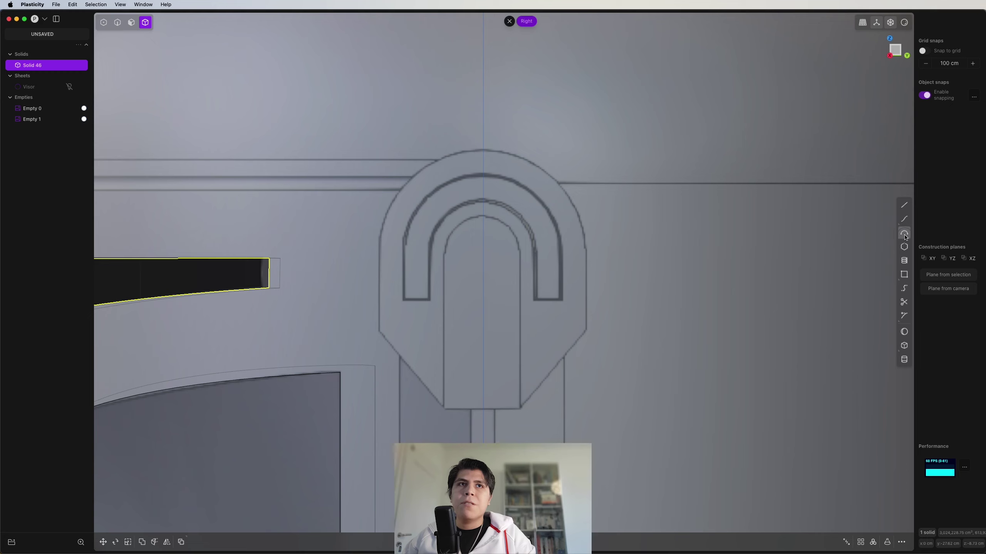
pyautogui.moveTo(904, 235)
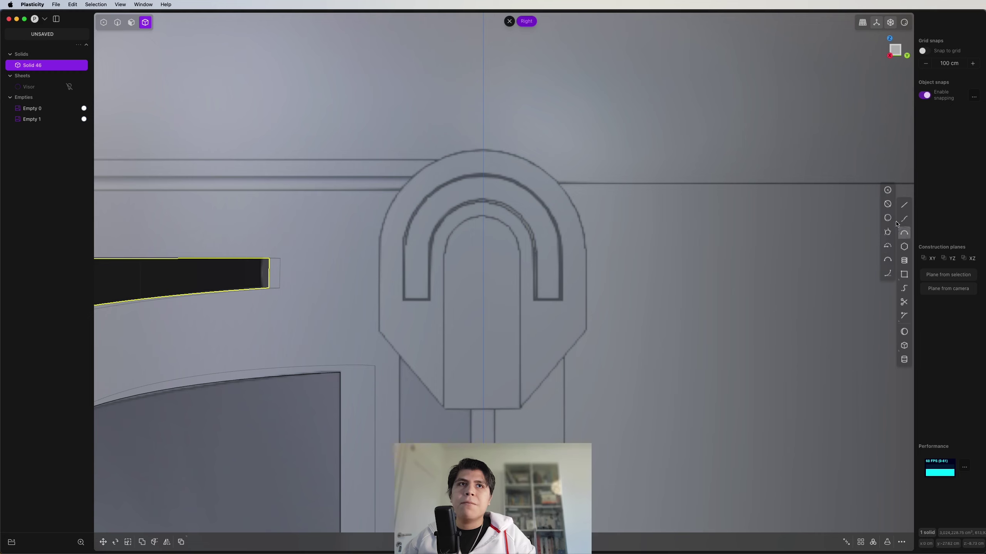
pyautogui.click(887, 260)
pyautogui.scroll(3, 378, 248)
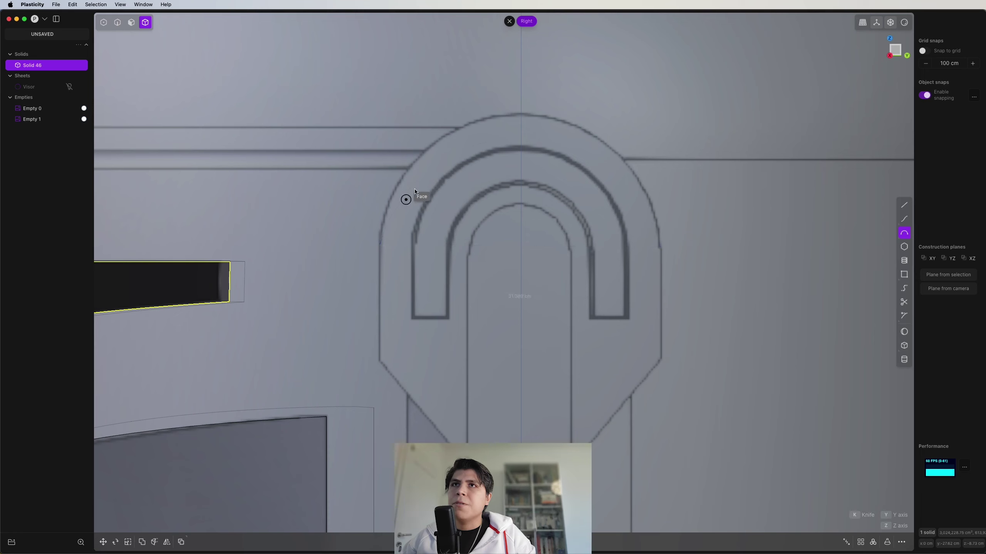
pyautogui.click(448, 134)
pyautogui.scroll(-1, 482, 170)
pyautogui.keyDown('shift'); pyautogui.moveTo(526, 182); pyautogui.dragTo(520, 204, button='middle'); pyautogui.keyUp('shift')
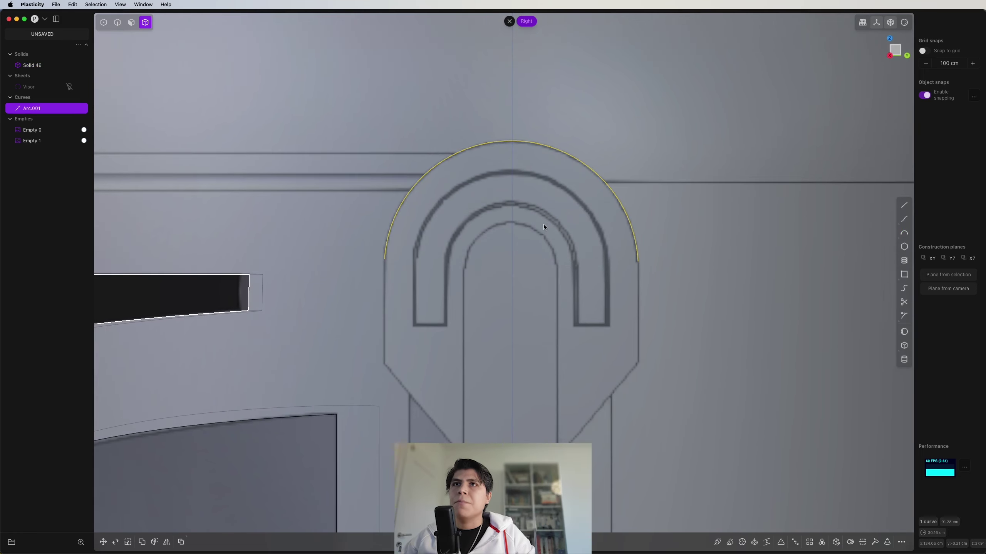
# Draw a polyline about 131 cm long down the ear piece's sides and around its tapered lower end, connecting both arc ends.
pyautogui.keyDown('shift'); pyautogui.moveTo(638, 302); pyautogui.dragTo(647, 247, button='middle'); pyautogui.keyUp('shift')
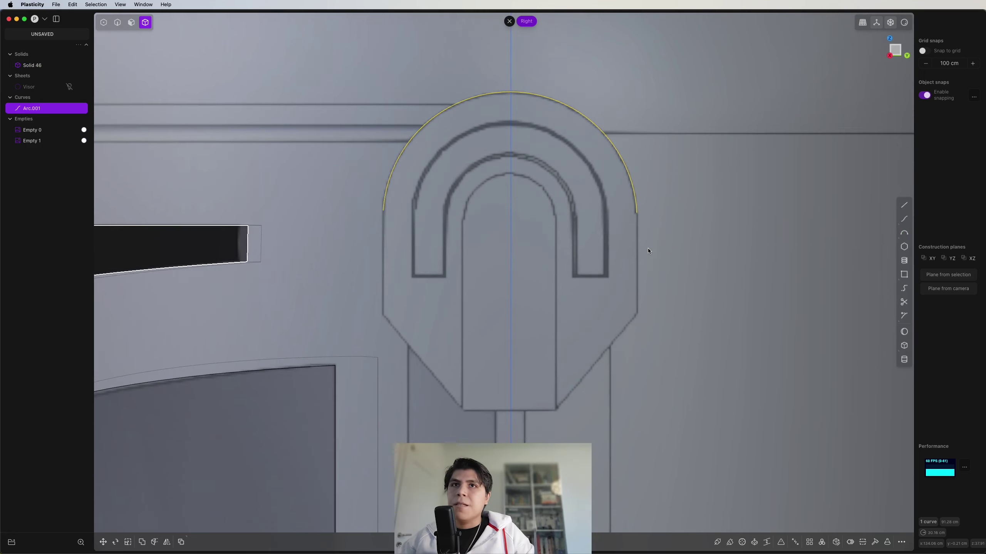
pyautogui.scroll(2, 646, 225)
pyautogui.hotkey('shift', 'a')
pyautogui.click(634, 204)
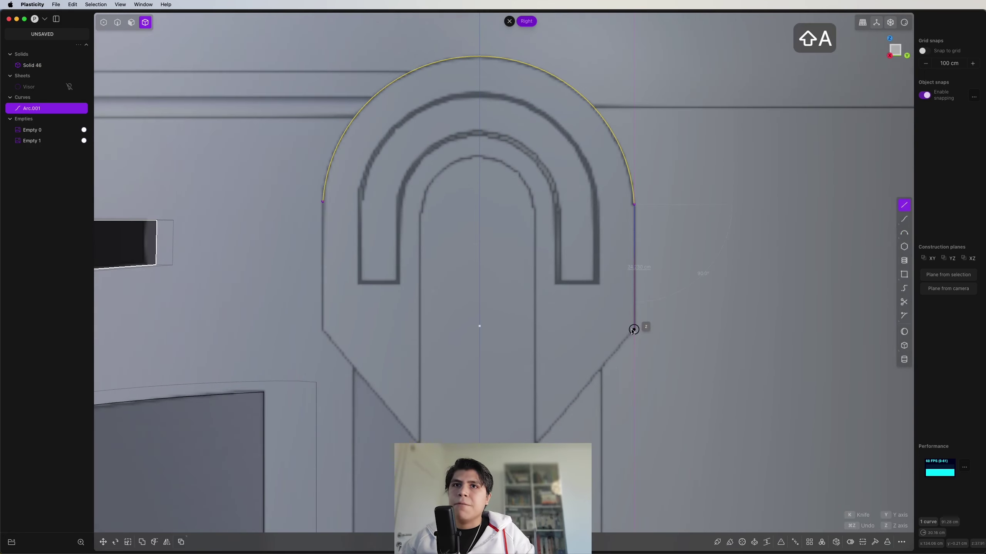
pyautogui.click(633, 330)
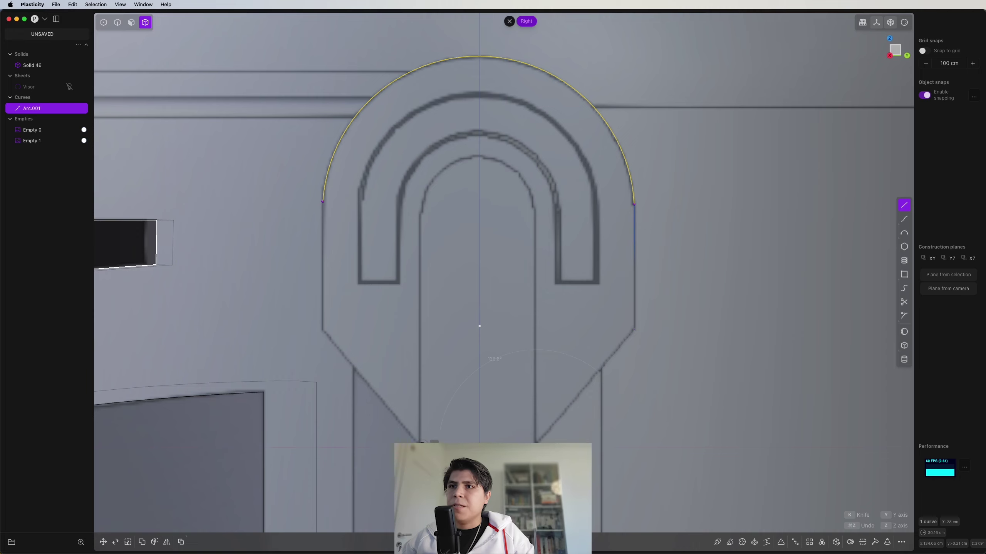
pyautogui.keyDown('shift'); pyautogui.moveTo(413, 429); pyautogui.dragTo(420, 333, button='middle'); pyautogui.keyUp('shift')
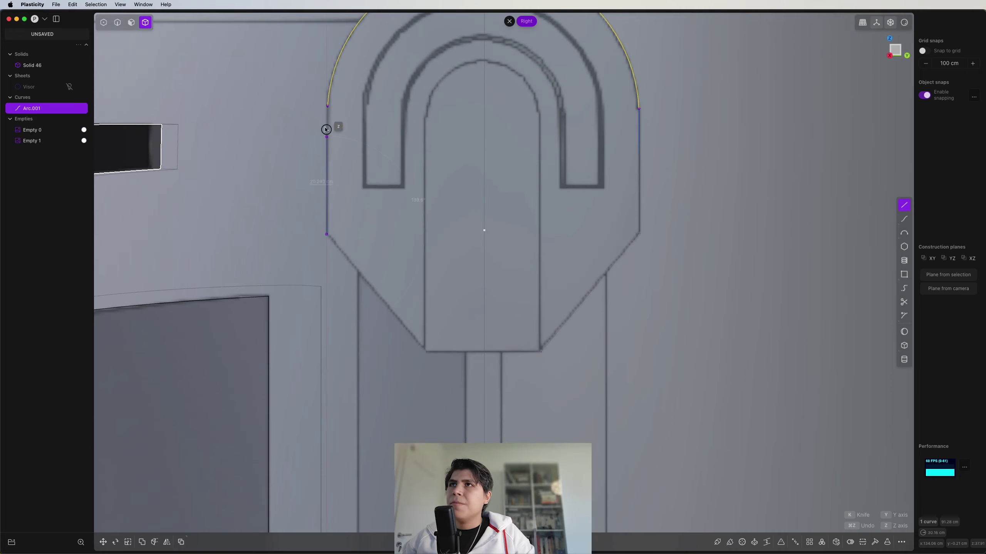
pyautogui.click(330, 108)
pyautogui.scroll(-3, 393, 200)
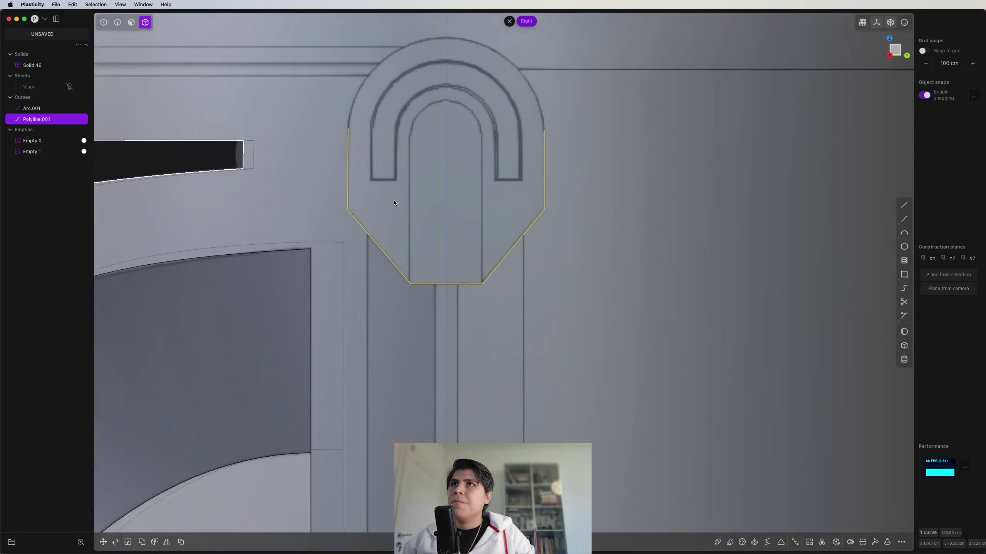
pyautogui.scroll(-3, 528, 347)
# Move the arc and polyline about 35 cm outward along X and join them into one closed curve.
pyautogui.moveTo(527, 347); pyautogui.dragTo(599, 374, button='middle')
pyautogui.press('2')
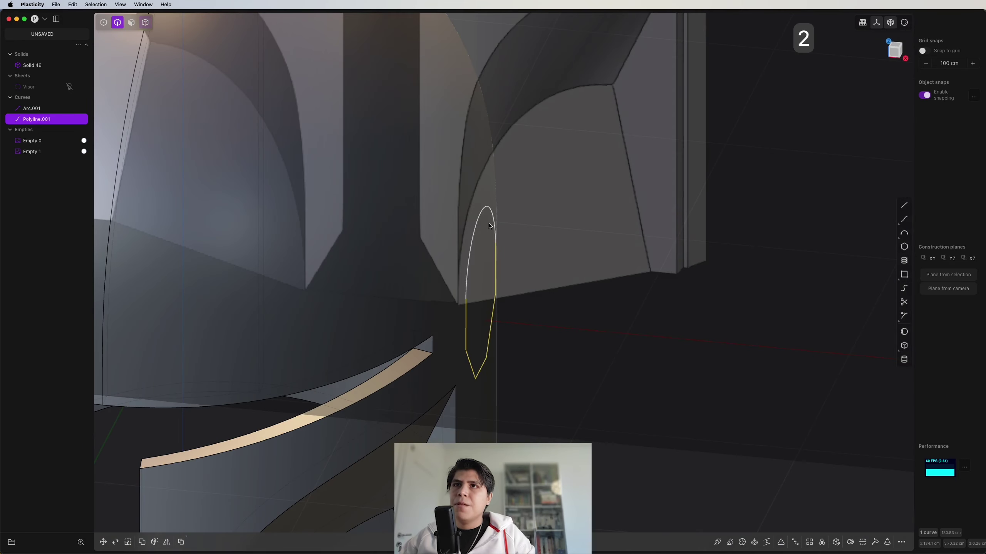
pyautogui.click(487, 215)
pyautogui.press('g')
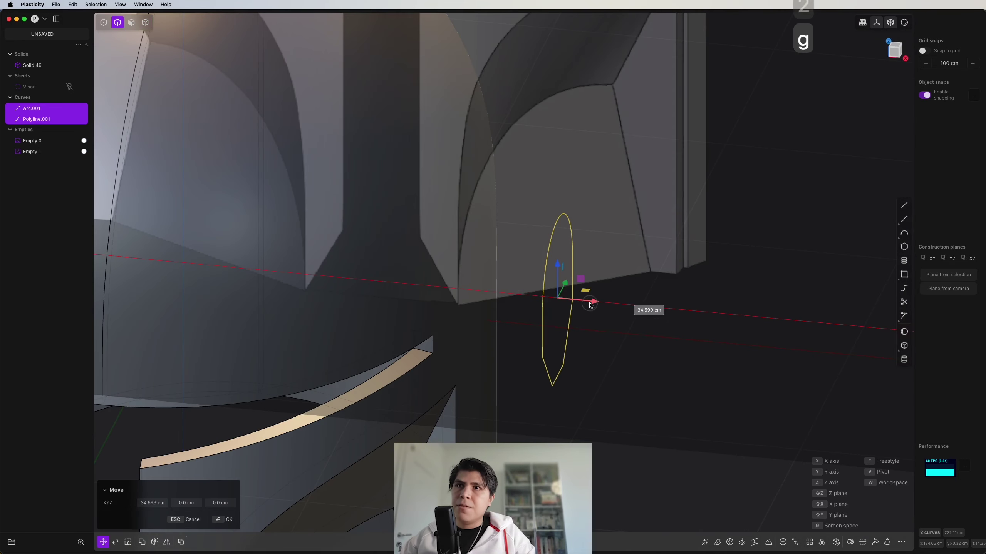
pyautogui.click(591, 307)
pyautogui.press('j')
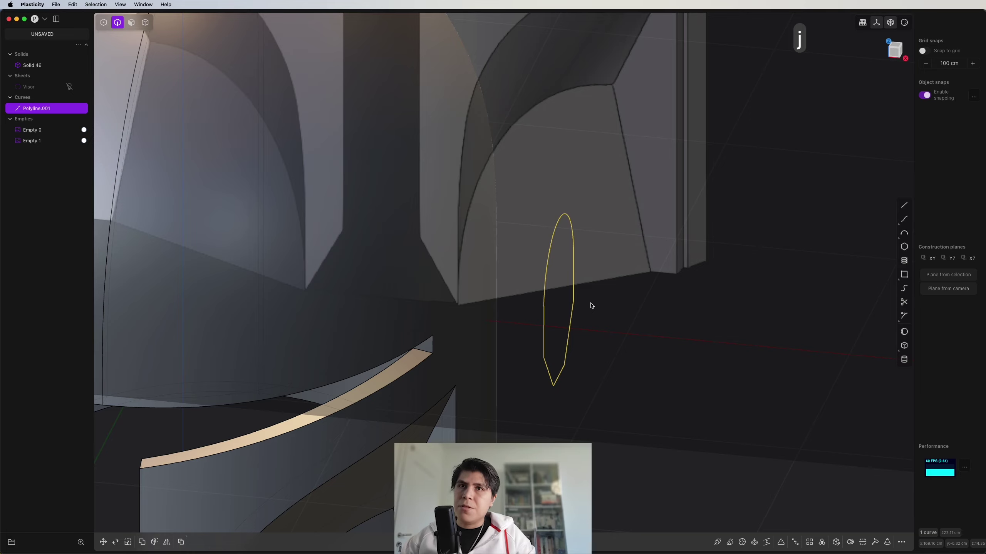
# Flatten the joined ear outline into a planar profile by scaling it to 0 along X.
pyautogui.moveTo(591, 306); pyautogui.dragTo(489, 224, button='middle')
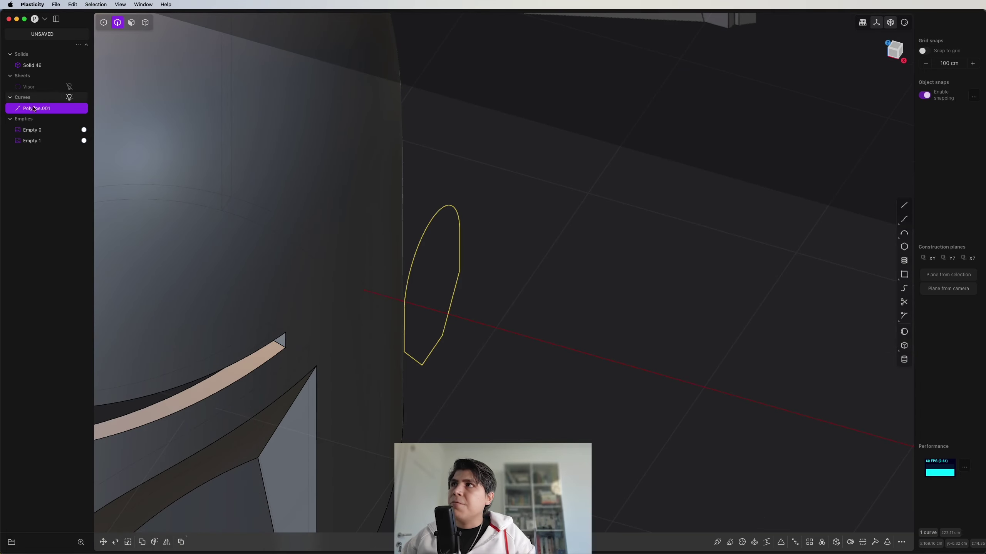
pyautogui.keyDown('shift'); pyautogui.moveTo(514, 260); pyautogui.dragTo(529, 239, button='middle'); pyautogui.keyUp('shift')
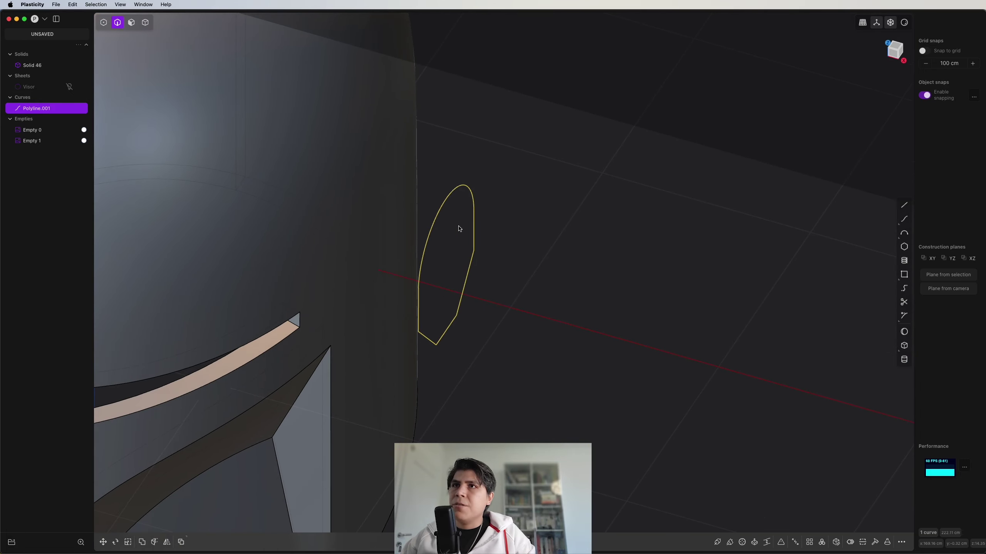
pyautogui.keyDown('shift'); pyautogui.moveTo(446, 313); pyautogui.dragTo(471, 304, button='middle'); pyautogui.keyUp('shift')
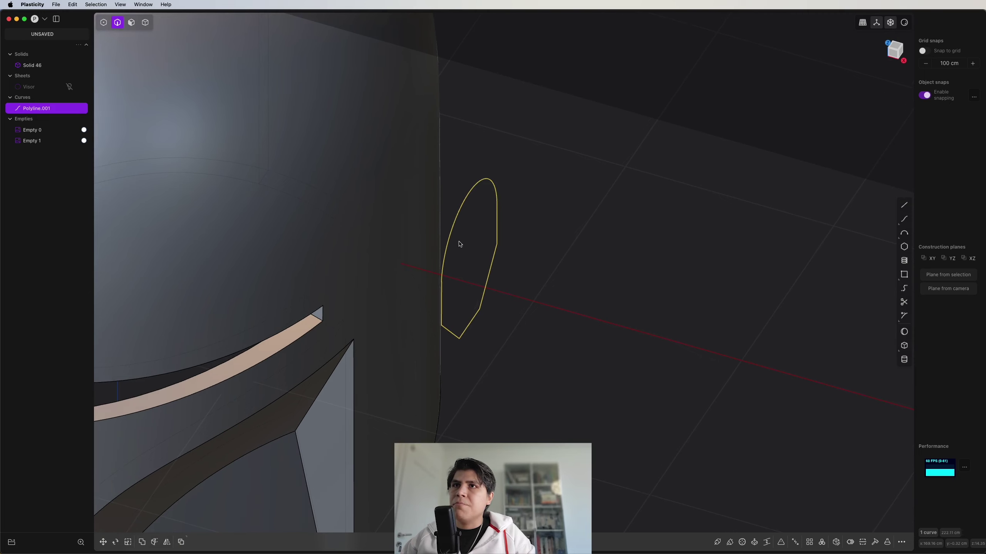
pyautogui.press('s')
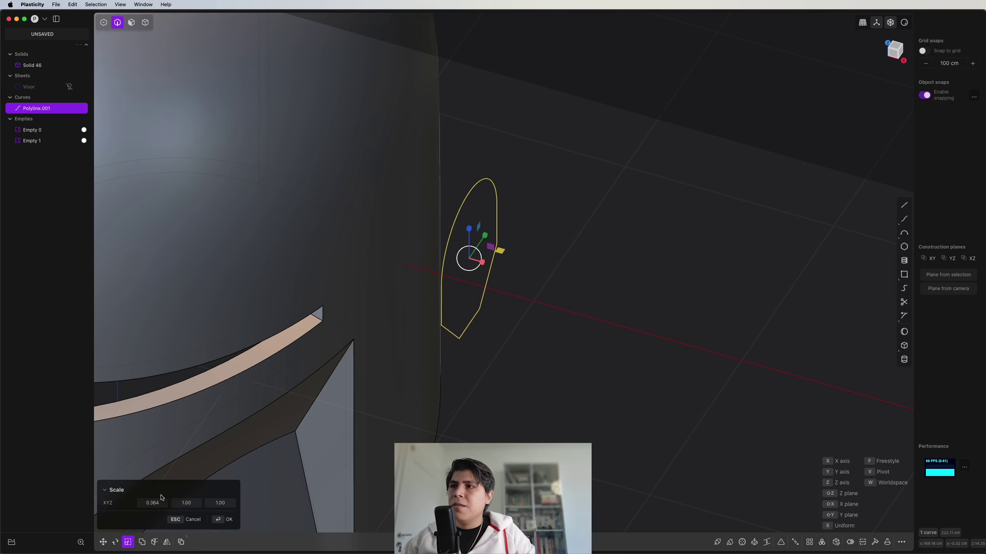
pyautogui.press('Return')
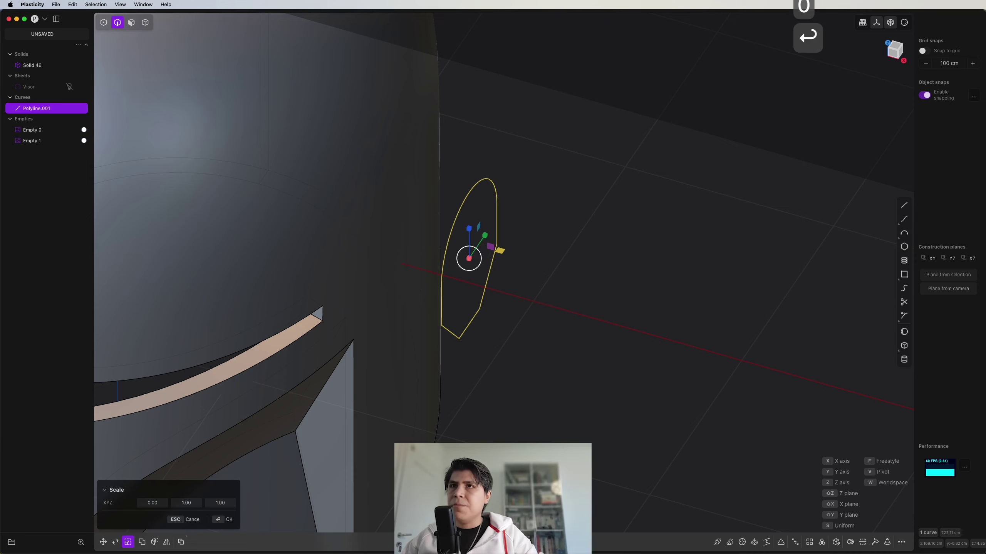
pyautogui.moveTo(563, 374); pyautogui.dragTo(510, 322, button='middle')
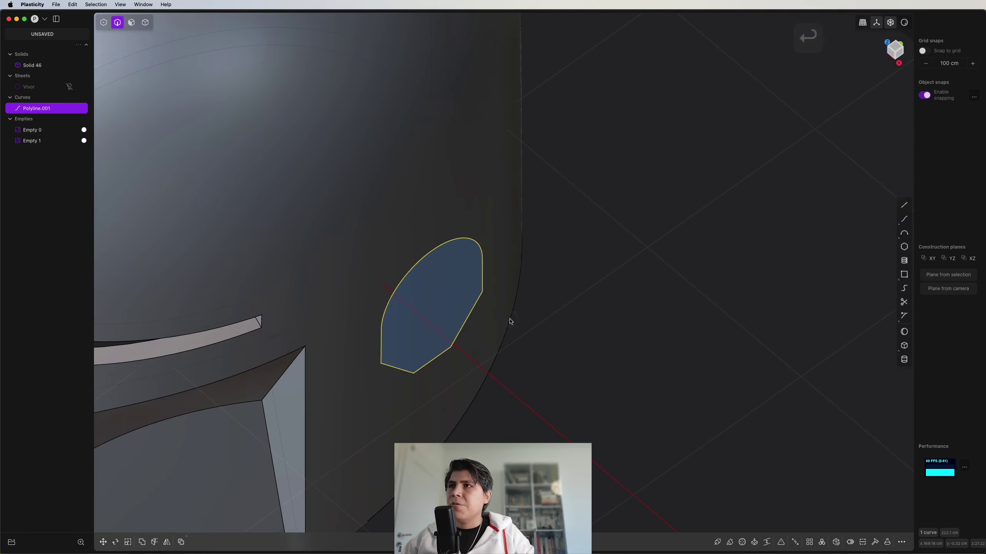
# Extrude the ear profile region about 11.8 cm toward the helmet as a new solid.
pyautogui.press('3')
pyautogui.click(443, 275)
pyautogui.moveTo(446, 275); pyautogui.dragTo(506, 270, button='middle')
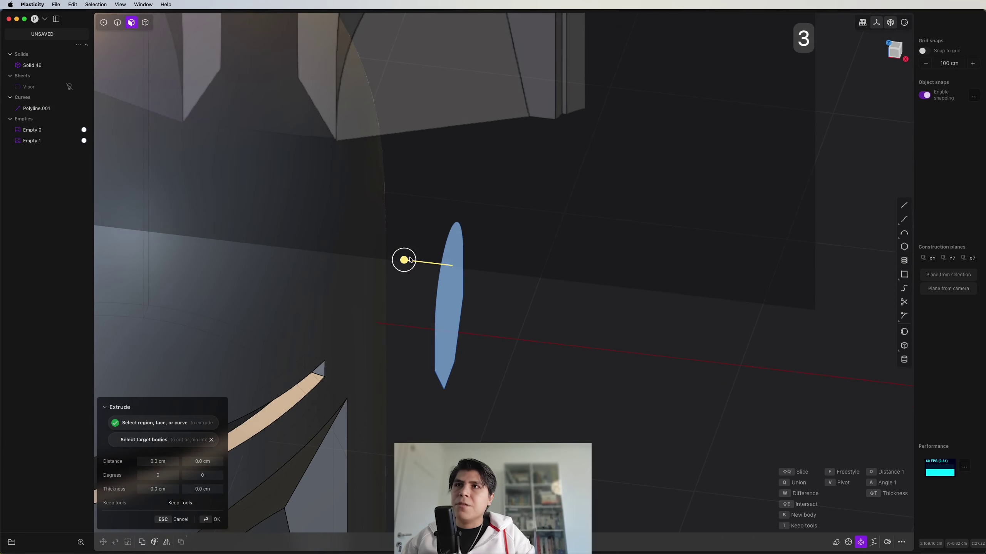
pyautogui.moveTo(405, 259); pyautogui.dragTo(378, 256)
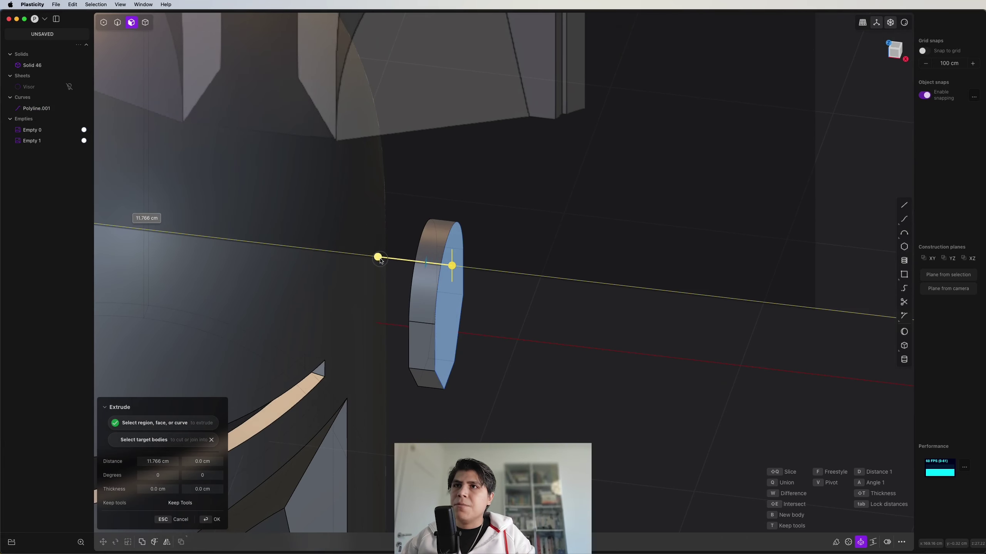
pyautogui.rightClick(505, 323)
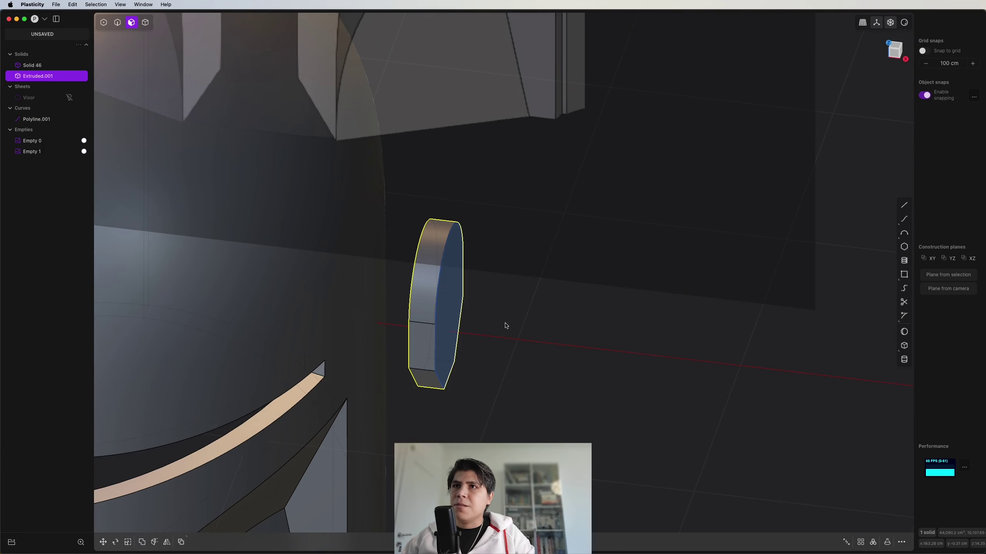
# Delete the source outline curve left on the extruded ear piece.
pyautogui.press('2')
pyautogui.click(451, 235)
pyautogui.press('x')
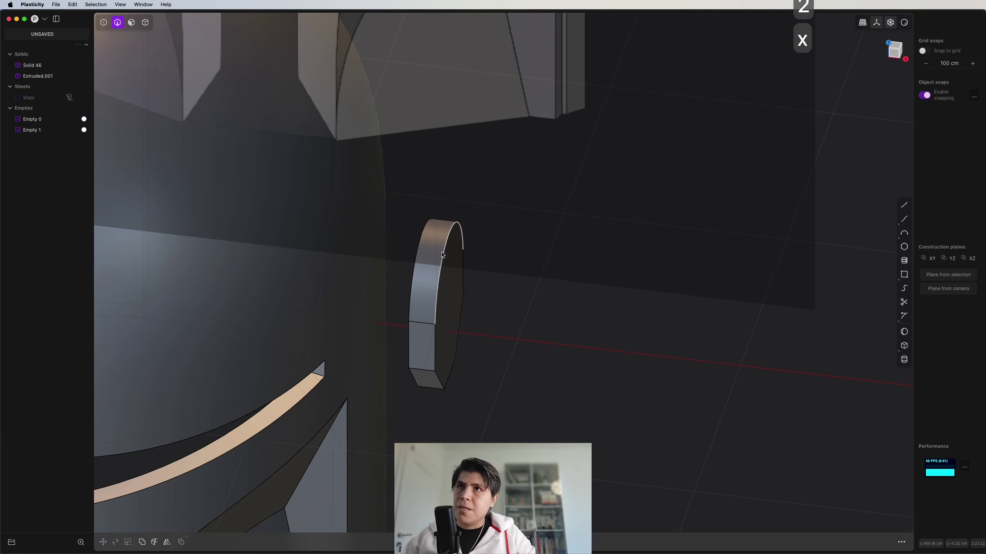
# Move the ear solid about 27 cm inward along X against the helmet's side, using the front reference.
pyautogui.press('4')
pyautogui.click(442, 255)
pyautogui.click(895, 54)
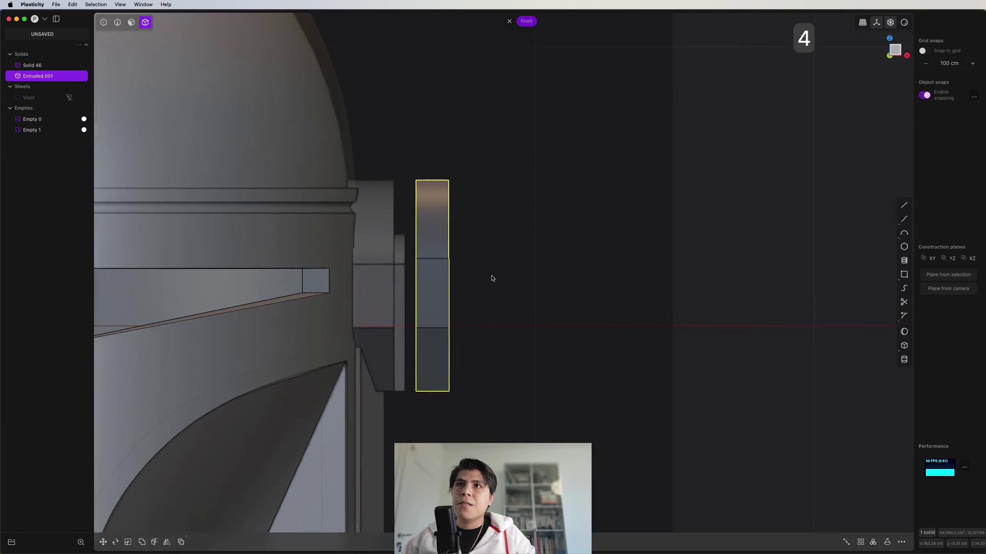
pyautogui.press('g')
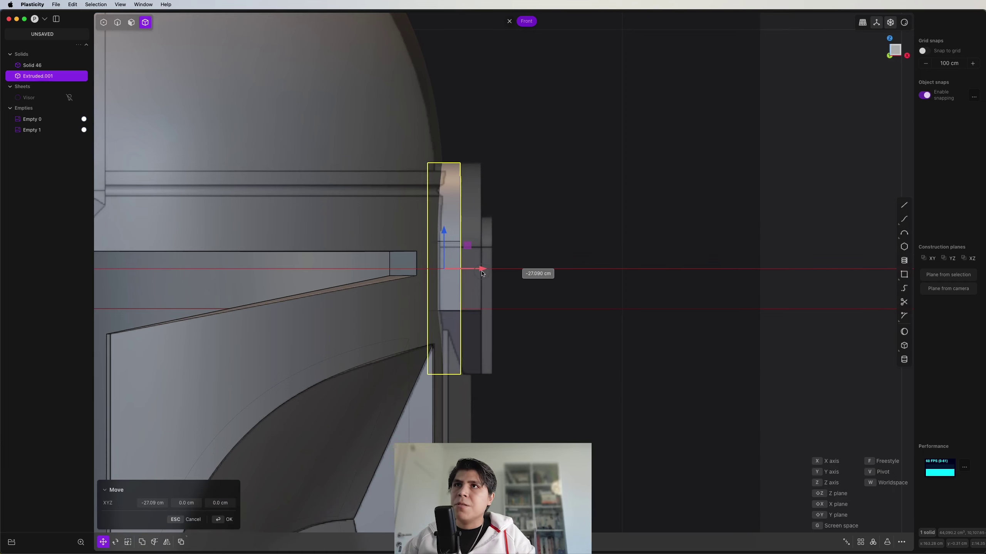
pyautogui.click(480, 272)
# Offset the ear piece's outer face outward to the thickness shown in the front reference.
pyautogui.moveTo(481, 271); pyautogui.dragTo(299, 313, button='middle')
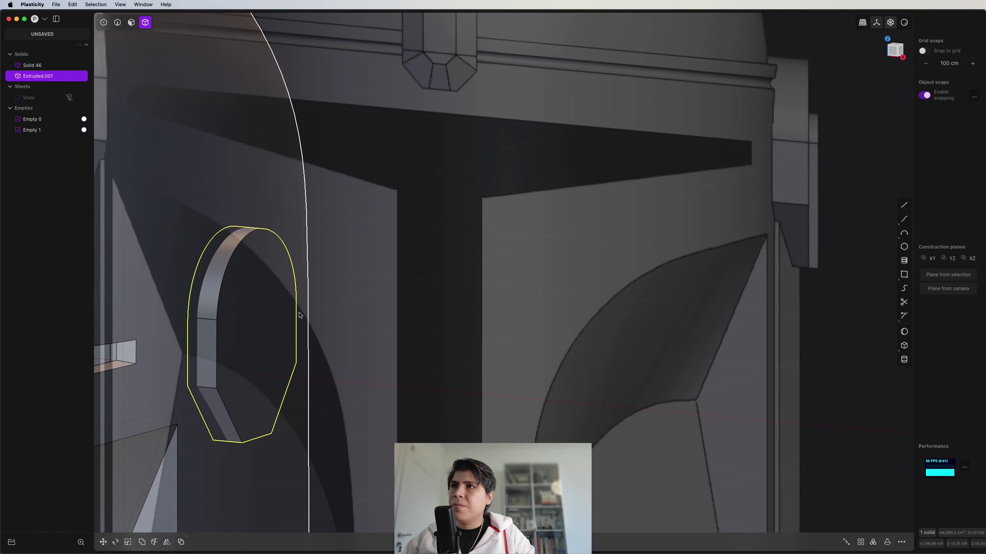
pyautogui.press('3')
pyautogui.click(268, 325)
pyautogui.click(893, 51)
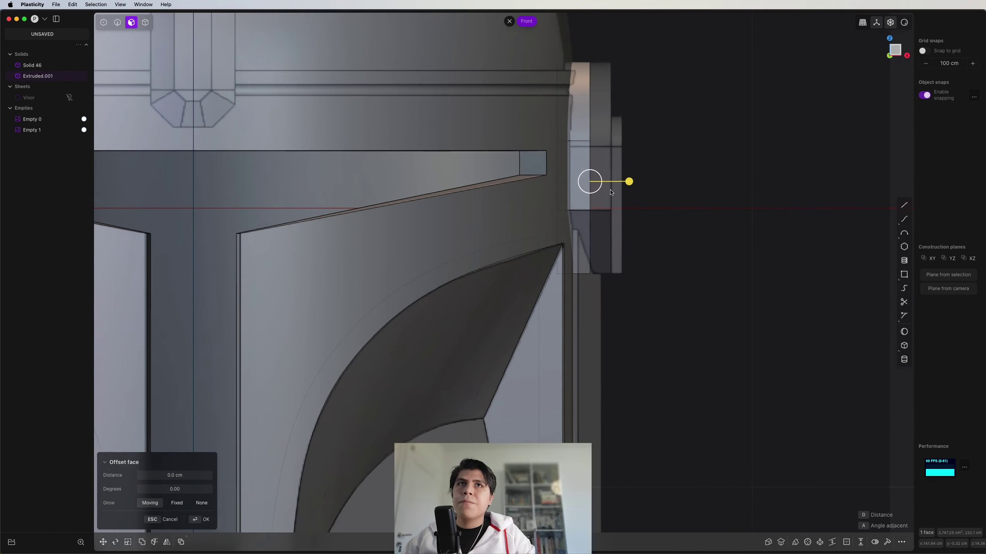
pyautogui.moveTo(629, 180); pyautogui.dragTo(647, 183)
pyautogui.press('Return')
# Trace the U-shaped groove's outer and inner arcs on the ear piece's face, with radii of about 22 cm and 15 cm.
pyautogui.scroll(-4, 593, 189)
pyautogui.moveTo(593, 189); pyautogui.dragTo(453, 248, button='middle')
pyautogui.click(899, 53)
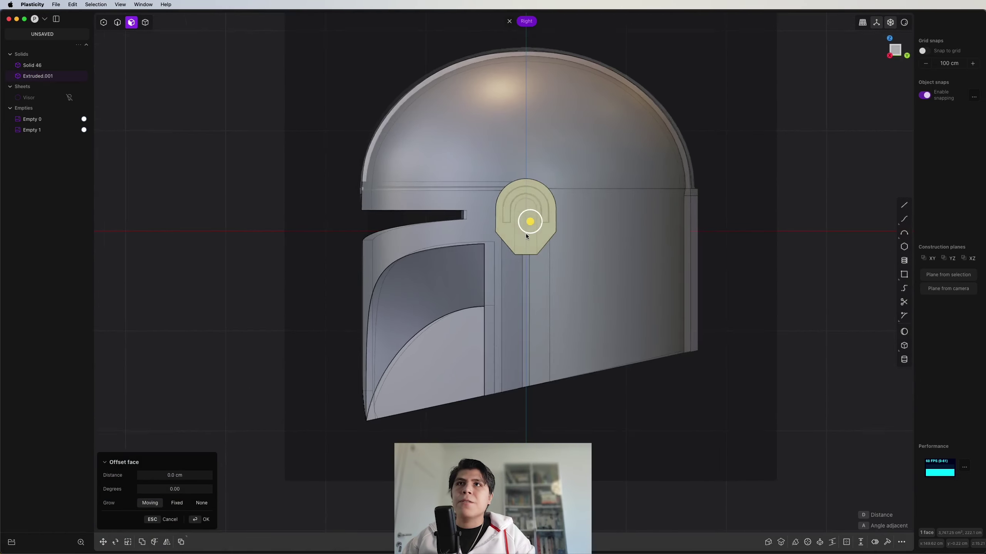
pyautogui.scroll(10, 526, 234)
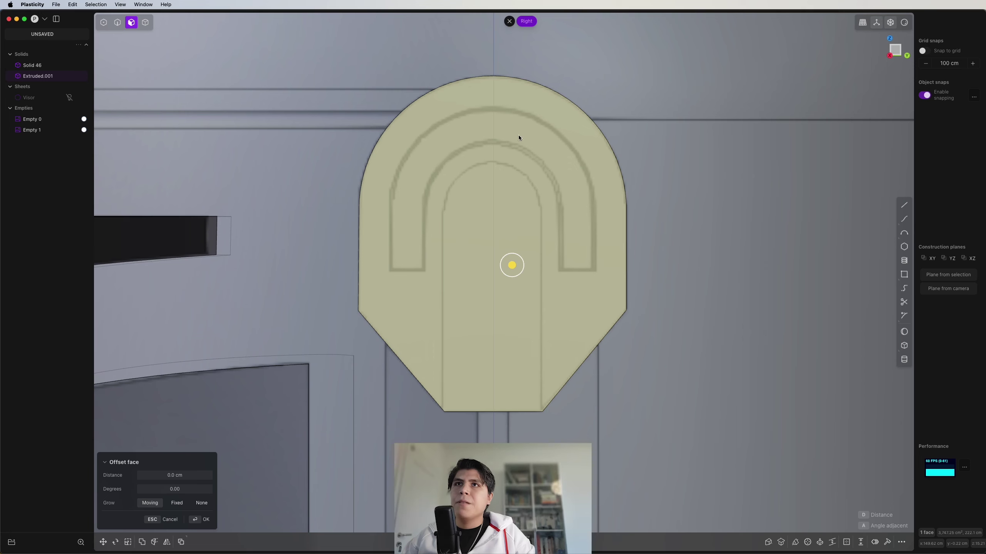
pyautogui.keyDown('shift'); pyautogui.moveTo(798, 244); pyautogui.dragTo(827, 248, button='middle'); pyautogui.keyUp('shift')
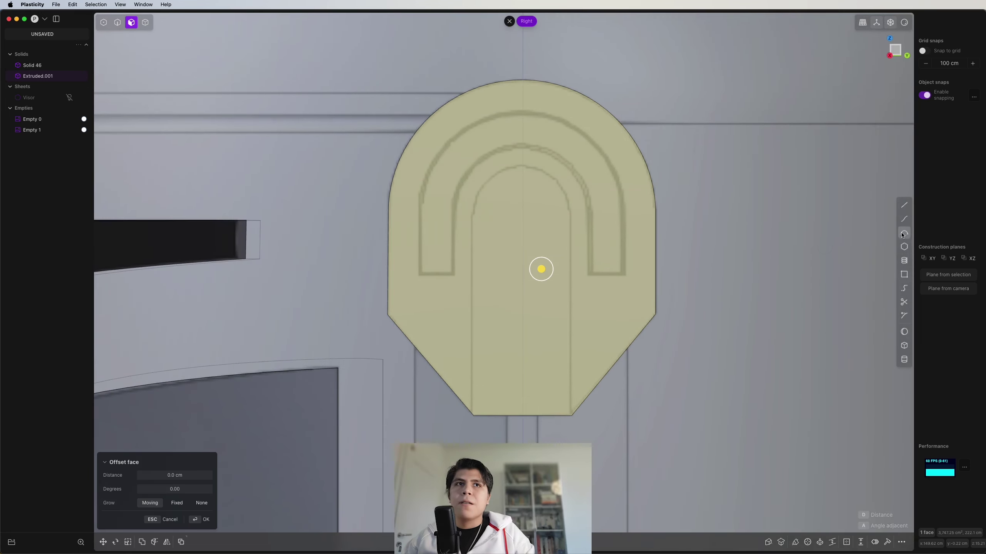
pyautogui.click(903, 233)
pyautogui.scroll(3, 657, 225)
pyautogui.keyDown('shift'); pyautogui.moveTo(600, 210); pyautogui.dragTo(628, 263, button='middle'); pyautogui.keyUp('shift')
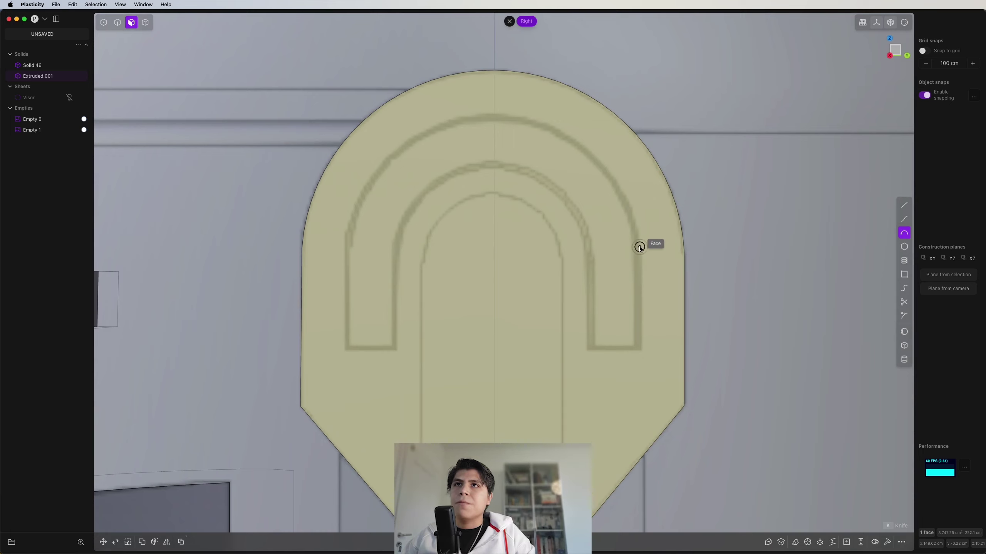
pyautogui.click(346, 247)
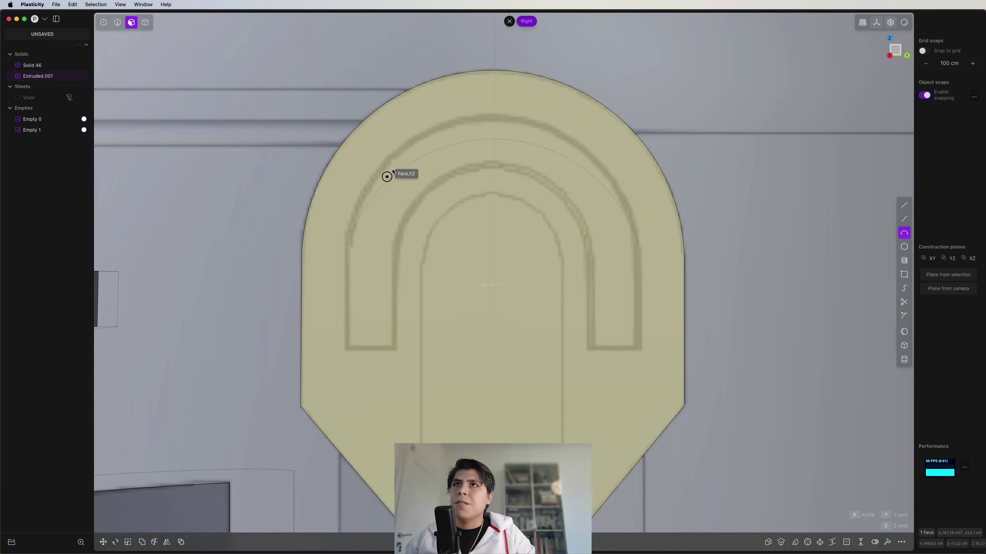
pyautogui.click(421, 135)
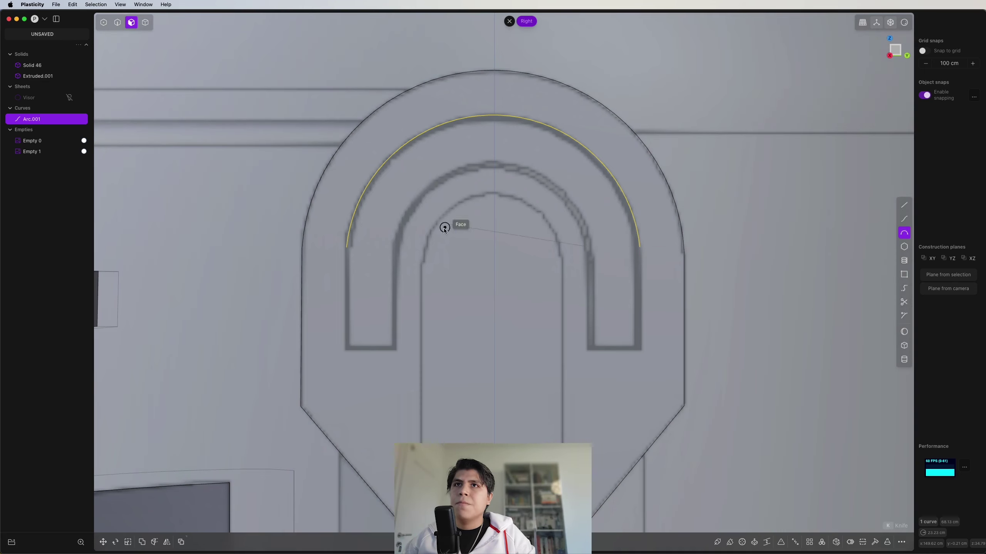
pyautogui.click(394, 247)
pyautogui.click(478, 165)
# Draw polylines for the groove's two legs, joining the outer and inner arc ends with straight sides and flat bottoms.
pyautogui.press('2')
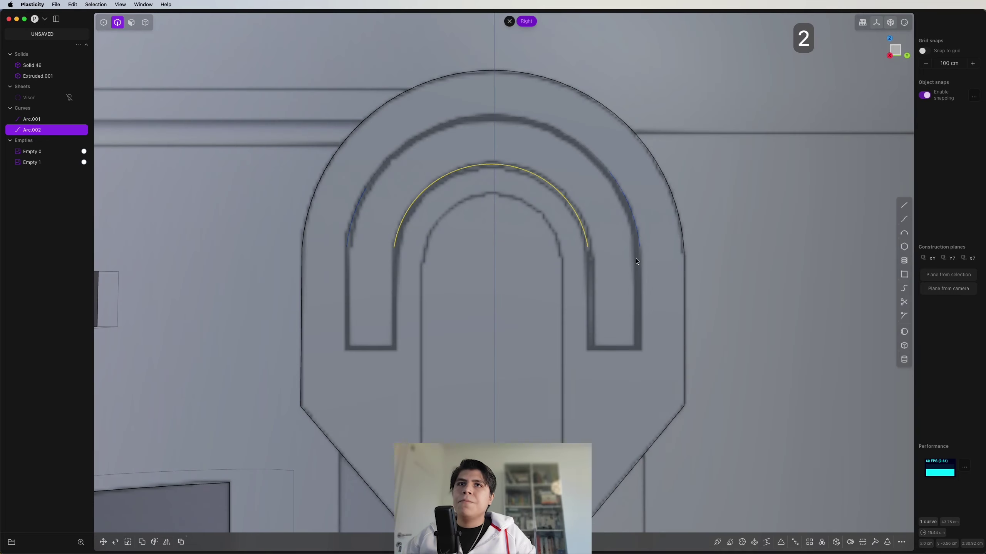
pyautogui.hotkey('shift', 'a')
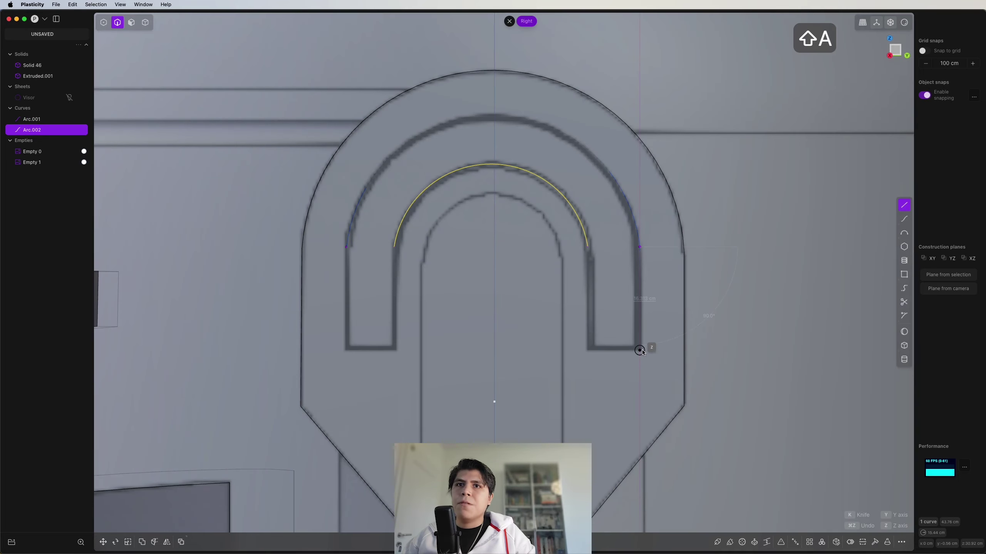
pyautogui.click(640, 350)
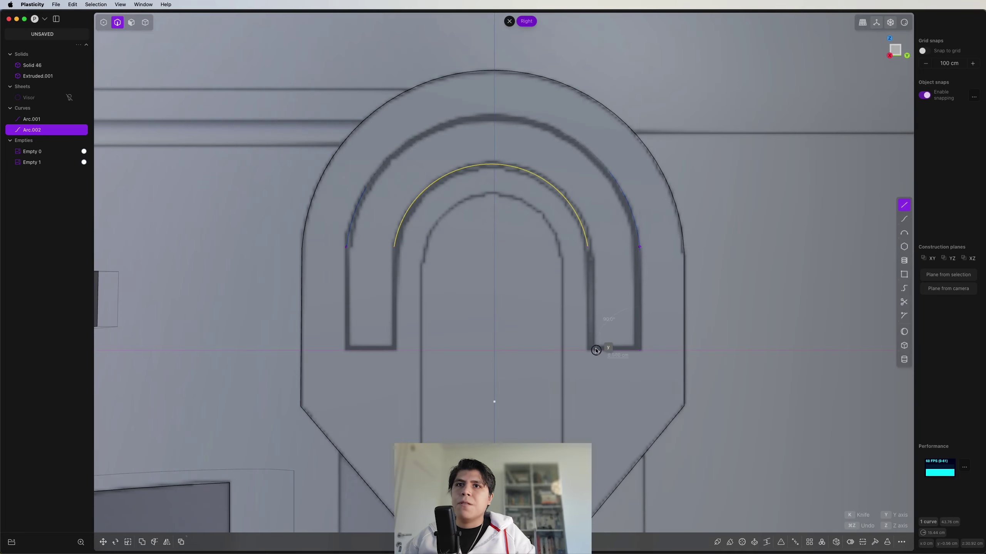
pyautogui.click(588, 248)
pyautogui.press('Return')
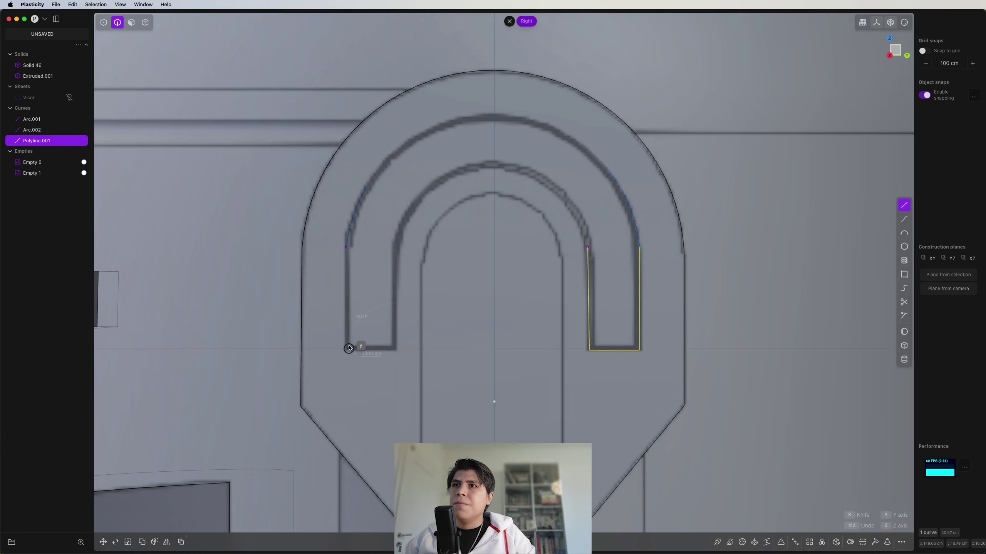
pyautogui.click(347, 247)
pyautogui.rightClick(349, 248)
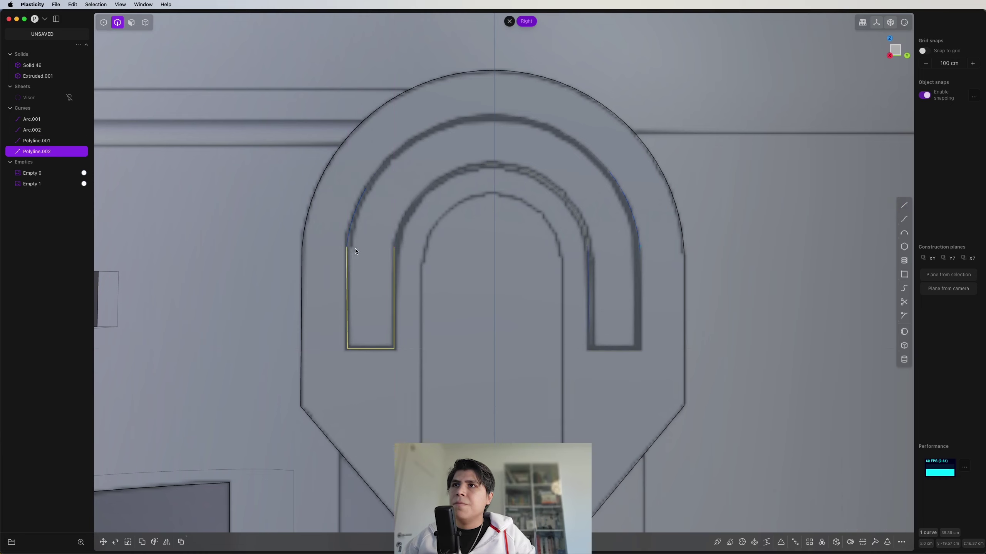
# Imprint the two arcs and two polylines of the groove outline onto the ear solid.
pyautogui.scroll(-3, 388, 260)
pyautogui.press('2')
pyautogui.keyDown('shift'); pyautogui.click(411, 216); pyautogui.keyUp('shift')
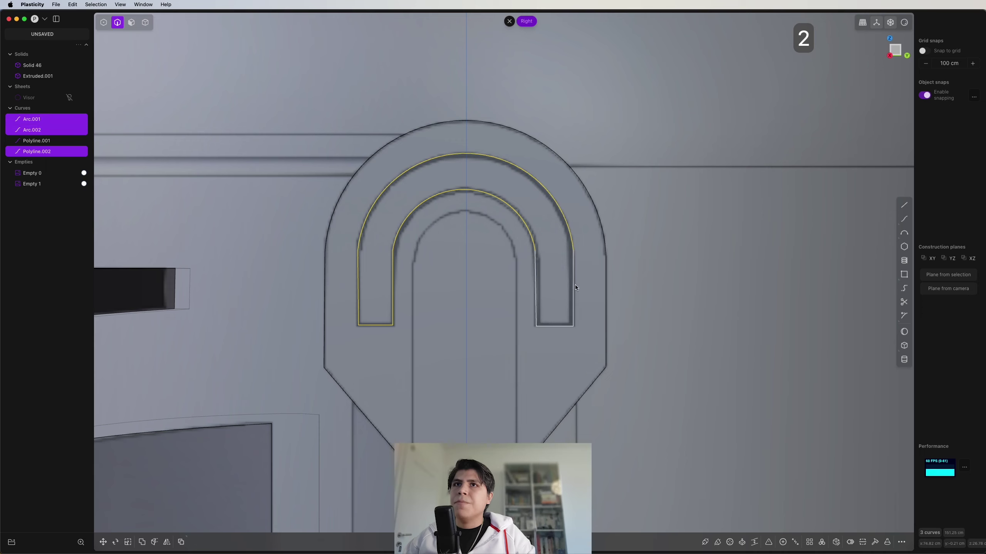
pyautogui.hotkey('shift', 'i')
pyautogui.click(520, 312)
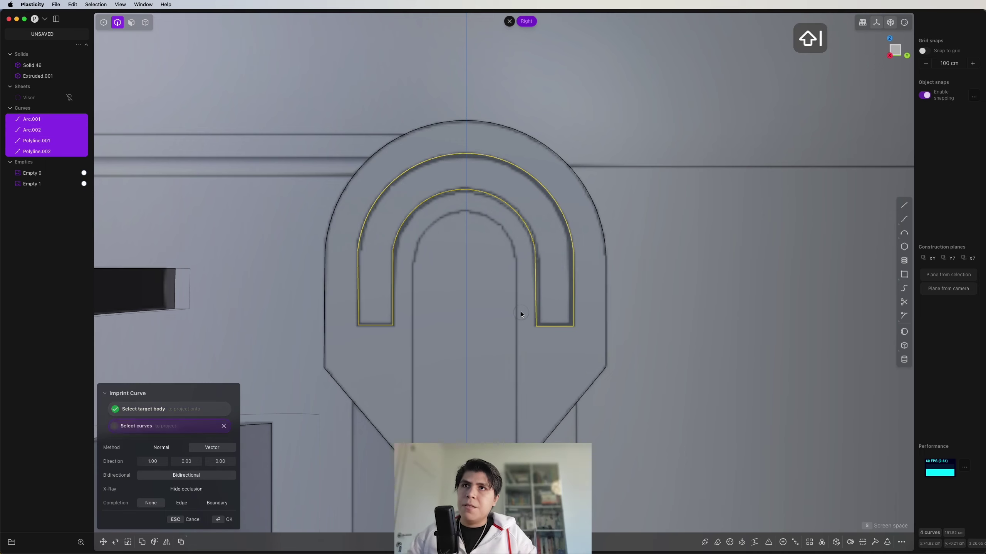
pyautogui.rightClick(521, 311)
# Offset the imprinted U-shaped face inward about 7.7 cm to cut the groove.
pyautogui.scroll(-2, 521, 312)
pyautogui.moveTo(524, 313); pyautogui.dragTo(570, 352, button='middle')
pyautogui.press('3')
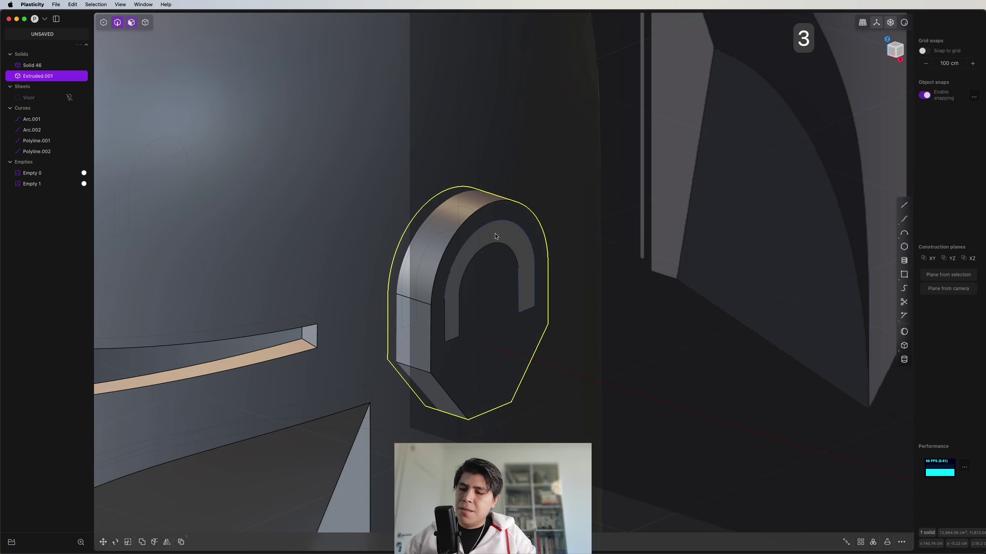
pyautogui.click(501, 234)
pyautogui.moveTo(525, 238); pyautogui.dragTo(508, 233)
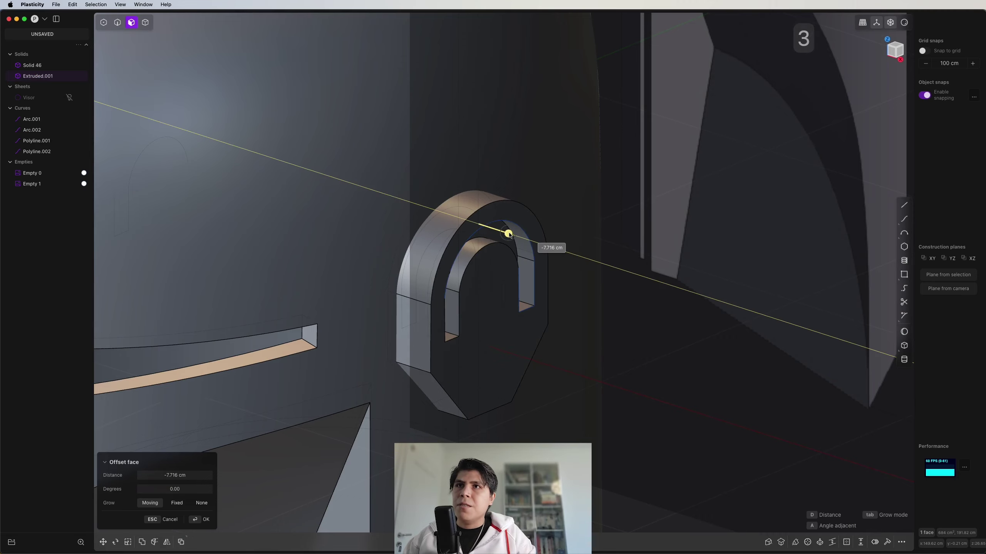
pyautogui.moveTo(511, 235); pyautogui.dragTo(412, 229, button='middle')
pyautogui.rightClick(363, 246)
# Trace the central tab inside the groove with an arc of about 11 cm radius and two straight lines running below the ear piece.
pyautogui.click(890, 55)
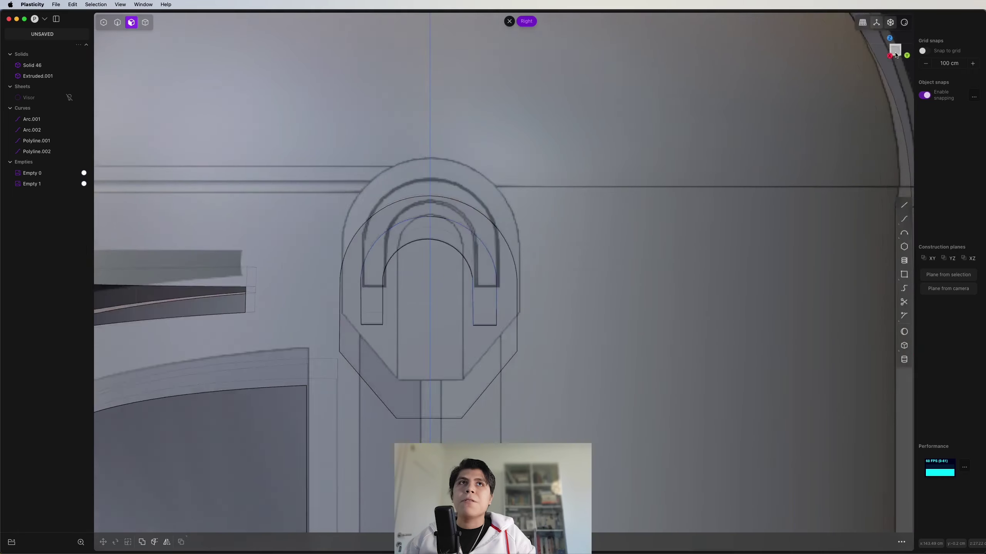
pyautogui.keyDown('shift'); pyautogui.moveTo(466, 289); pyautogui.dragTo(570, 177, button='middle'); pyautogui.keyUp('shift')
pyautogui.scroll(3, 570, 177)
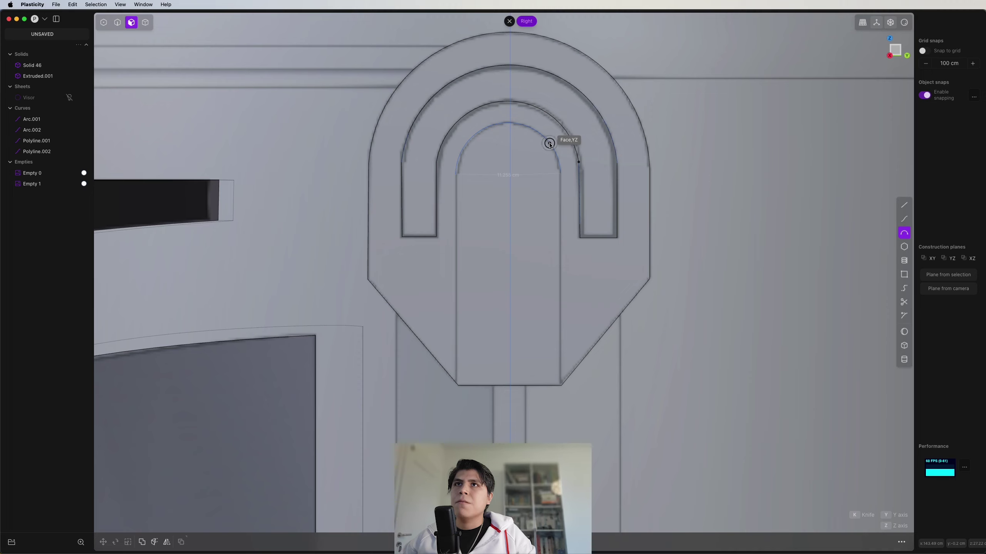
pyautogui.click(549, 144)
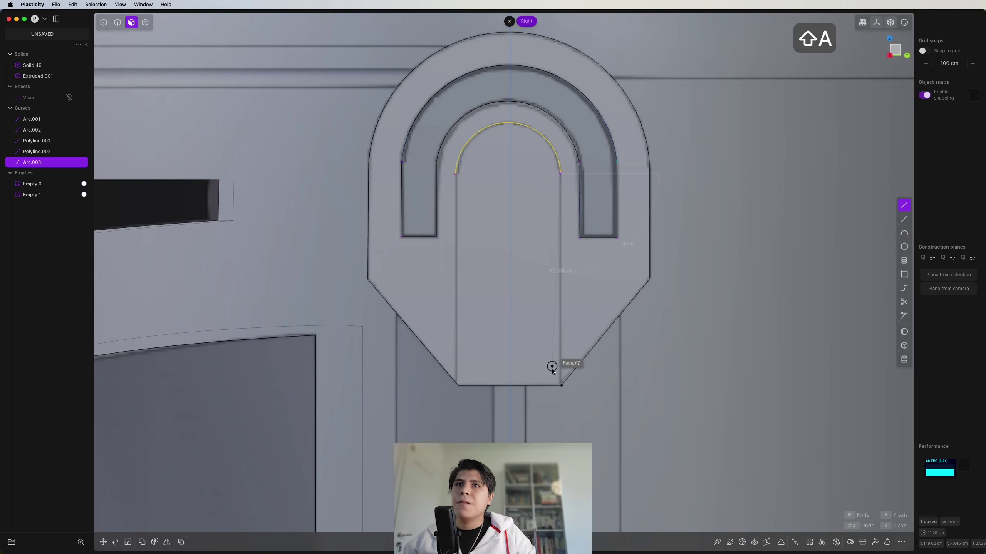
pyautogui.click(565, 440)
pyautogui.hotkey('shift', 'a')
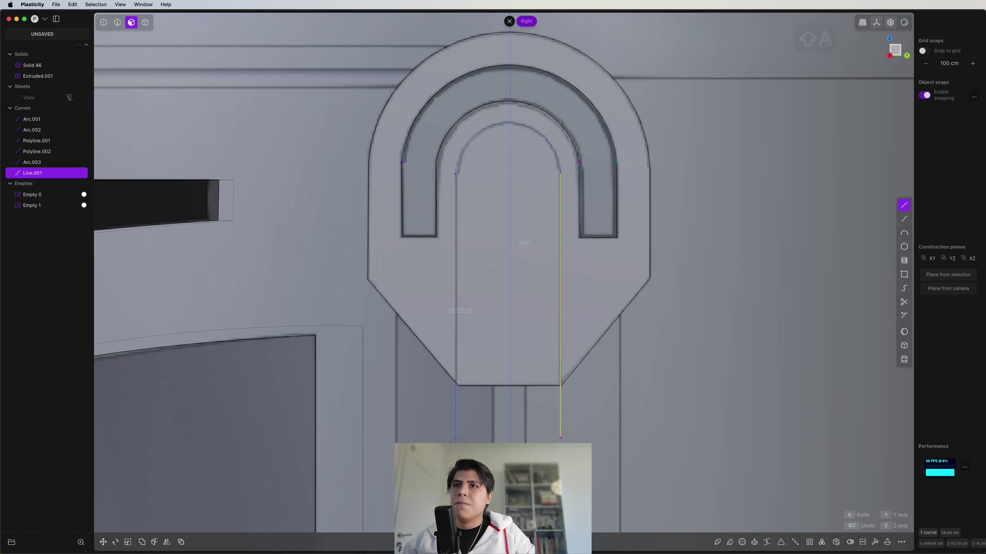
pyautogui.click(456, 444)
# Imprint the central tab's arc and two lines onto the ear solid.
pyautogui.press('2')
pyautogui.keyDown('shift'); pyautogui.click(560, 407); pyautogui.keyUp('shift')
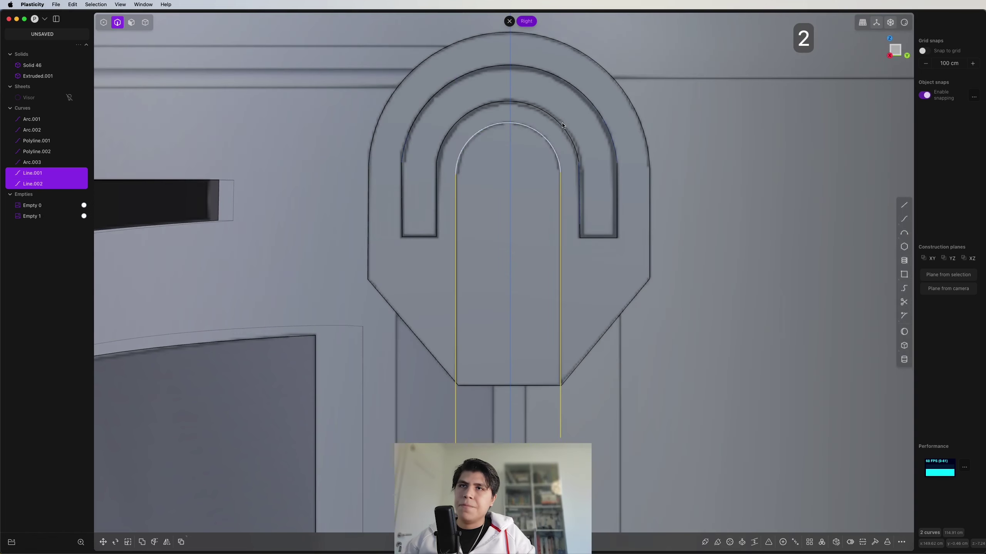
pyautogui.keyDown('shift'); pyautogui.click(537, 138); pyautogui.keyUp('shift')
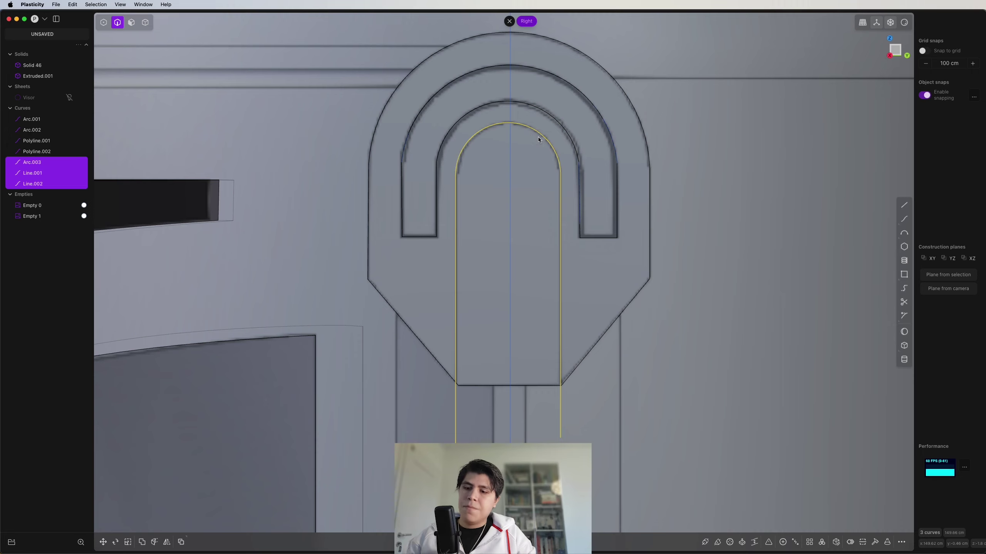
pyautogui.hotkey('shift', 'i')
pyautogui.click(531, 191)
pyautogui.rightClick(511, 218)
# Offset the central tab's face outward until it matches the raised thickness in the front reference.
pyautogui.moveTo(511, 218); pyautogui.dragTo(581, 286, button='middle')
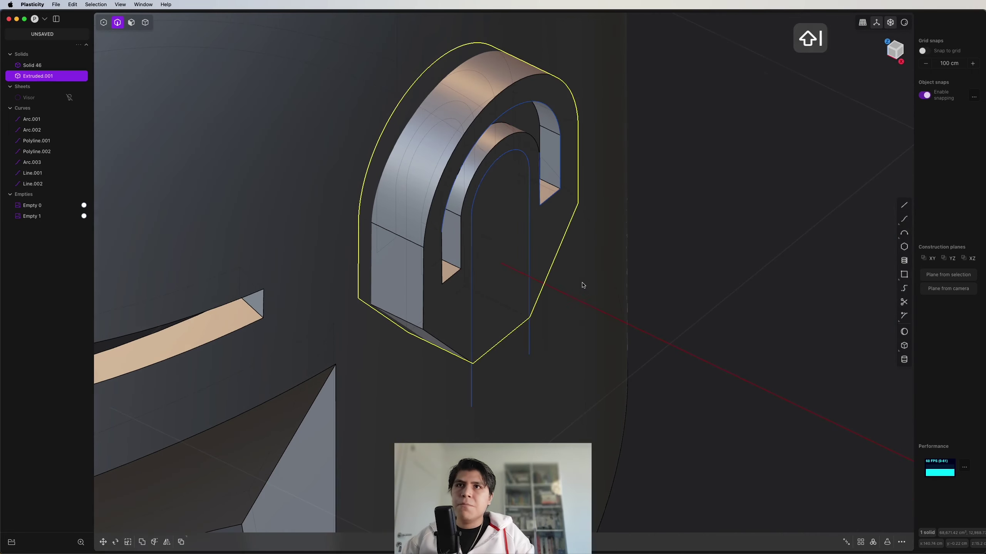
pyautogui.press('3')
pyautogui.click(512, 250)
pyautogui.moveTo(512, 250); pyautogui.dragTo(659, 210)
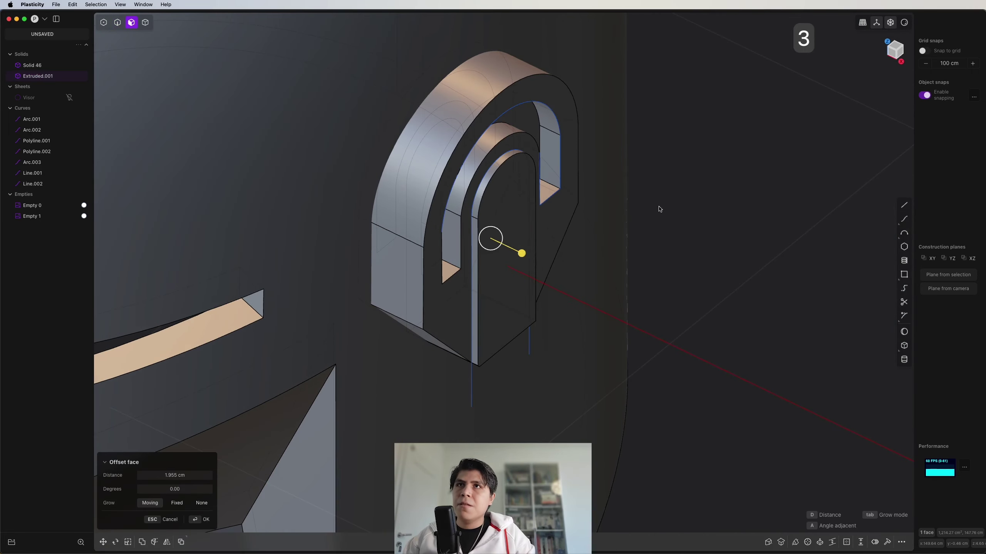
pyautogui.click(890, 54)
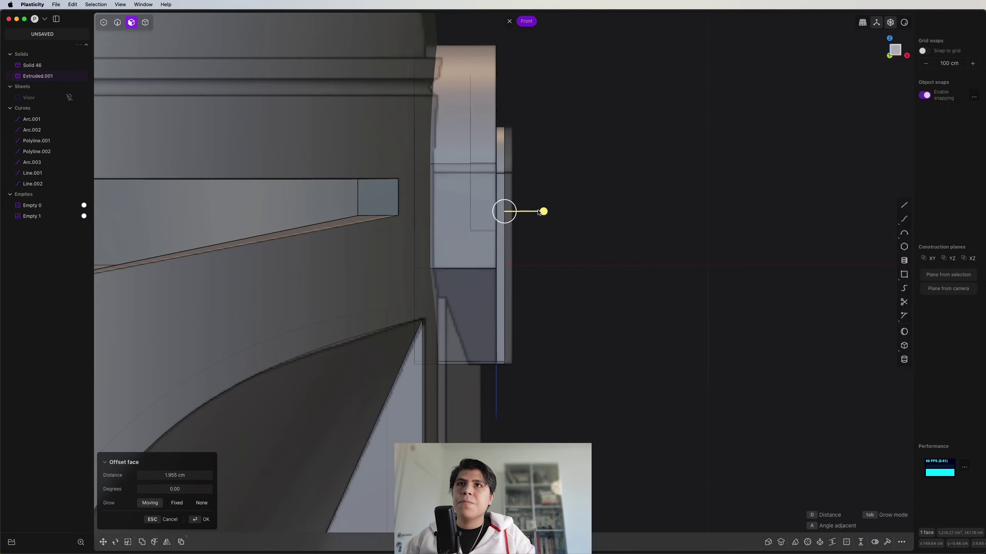
pyautogui.moveTo(539, 213); pyautogui.dragTo(544, 211)
pyautogui.press('Return')
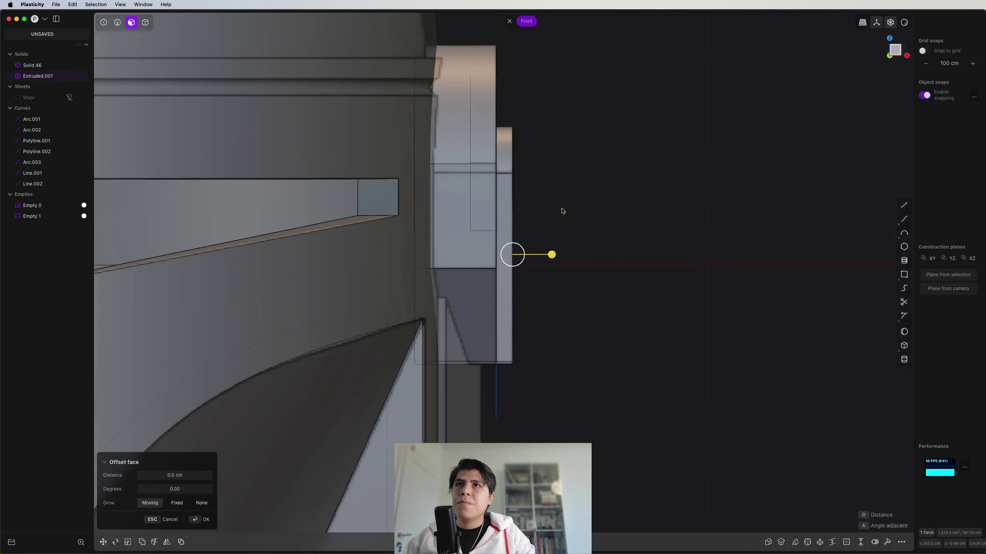
# Delete all the arcs, polylines and lines used to outline the groove and central tab.
pyautogui.moveTo(563, 212); pyautogui.dragTo(272, 241, button='middle')
pyautogui.keyDown('shift'); pyautogui.moveTo(361, 291); pyautogui.dragTo(565, 314, button='middle'); pyautogui.keyUp('shift')
pyautogui.press('Escape')
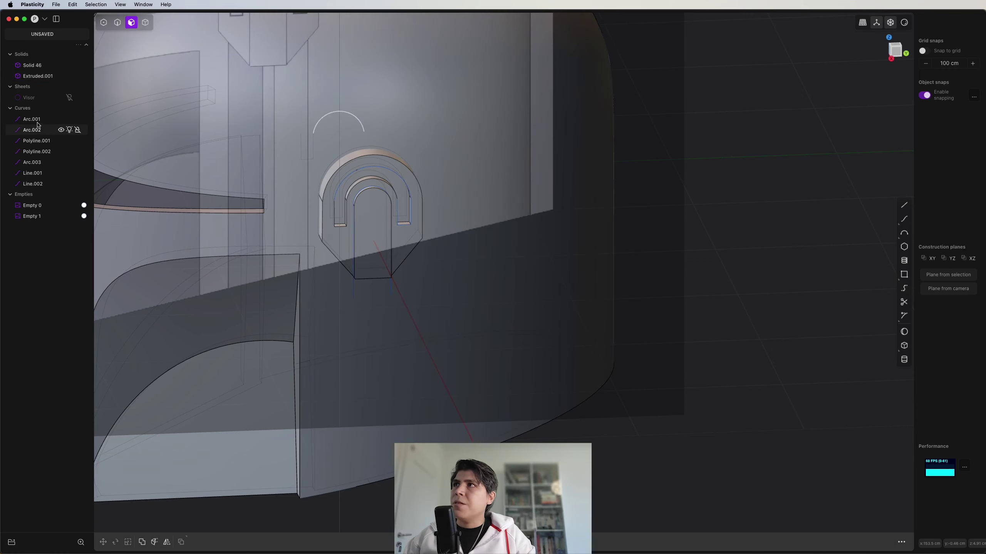
pyautogui.click(37, 120)
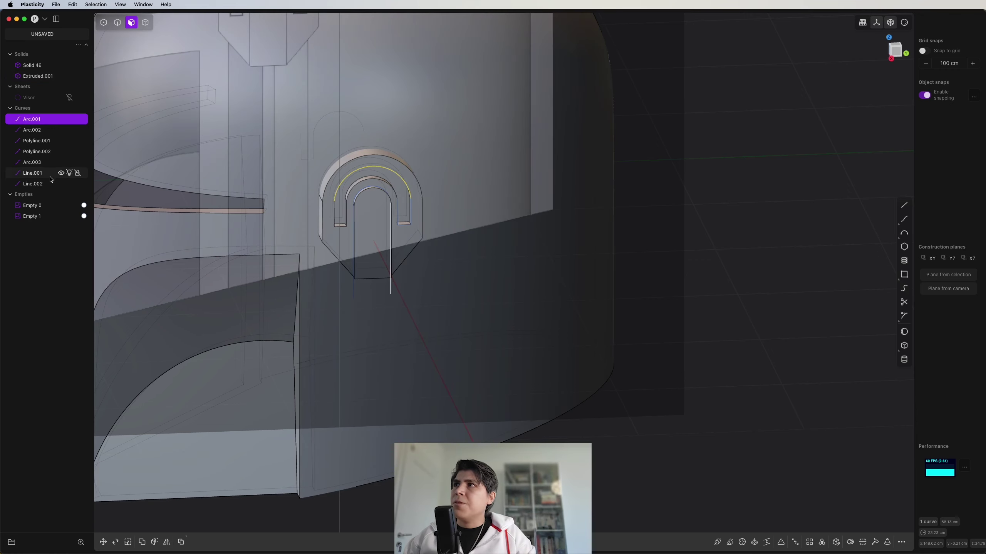
pyautogui.keyDown('shift'); pyautogui.click(50, 183); pyautogui.keyUp('shift')
pyautogui.press('x')
# Select the helmet shell as a whole solid and view it with the ear piece from the side.
pyautogui.keyDown('shift'); pyautogui.moveTo(350, 245); pyautogui.dragTo(629, 216, button='middle'); pyautogui.keyUp('shift')
pyautogui.press('3')
pyautogui.click(478, 254)
pyautogui.press('4')
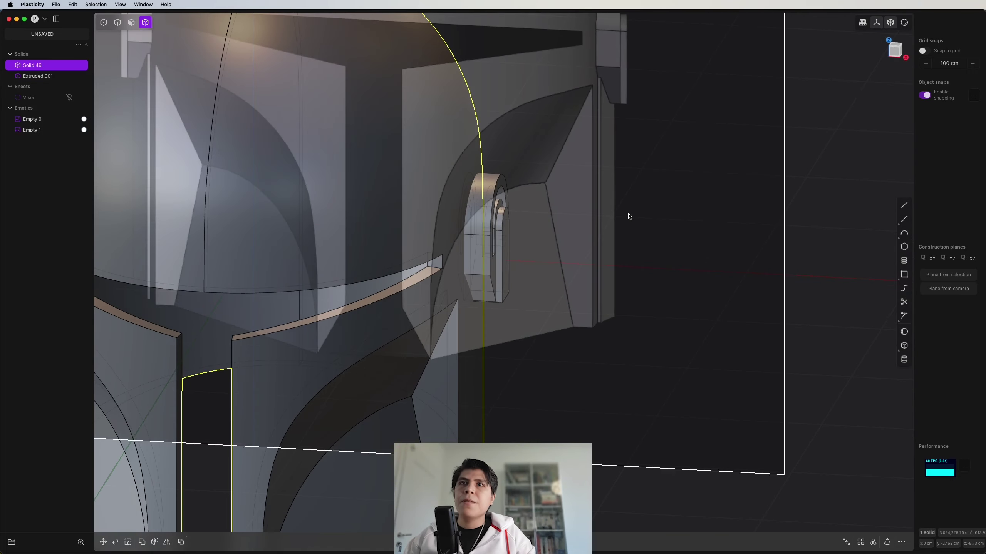
pyautogui.click(896, 56)
pyautogui.moveTo(568, 279); pyautogui.dragTo(416, 258, button='middle')
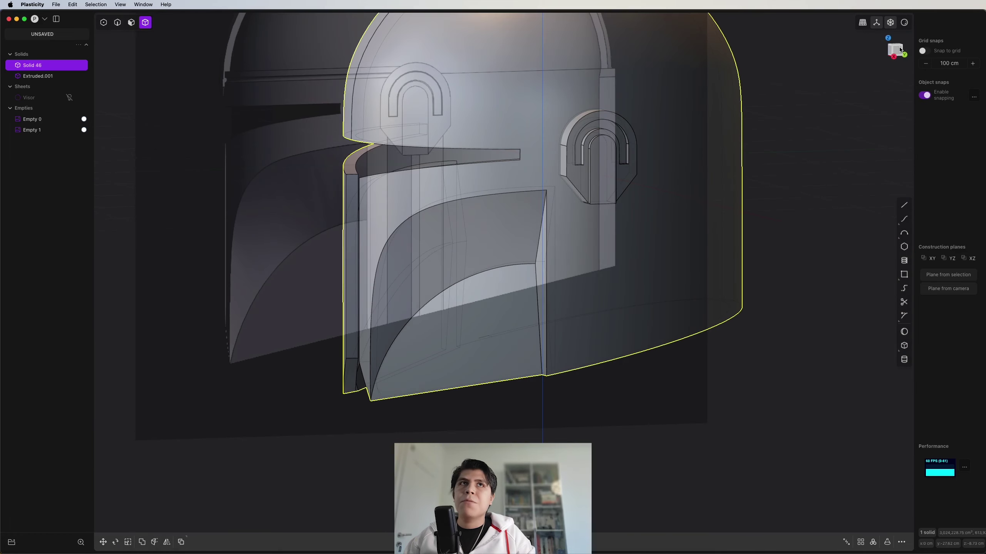
# In the right side view, draw a vertical line from the ear piece's rear slanted edge down past the helmet's lower edge.
pyautogui.click(900, 50)
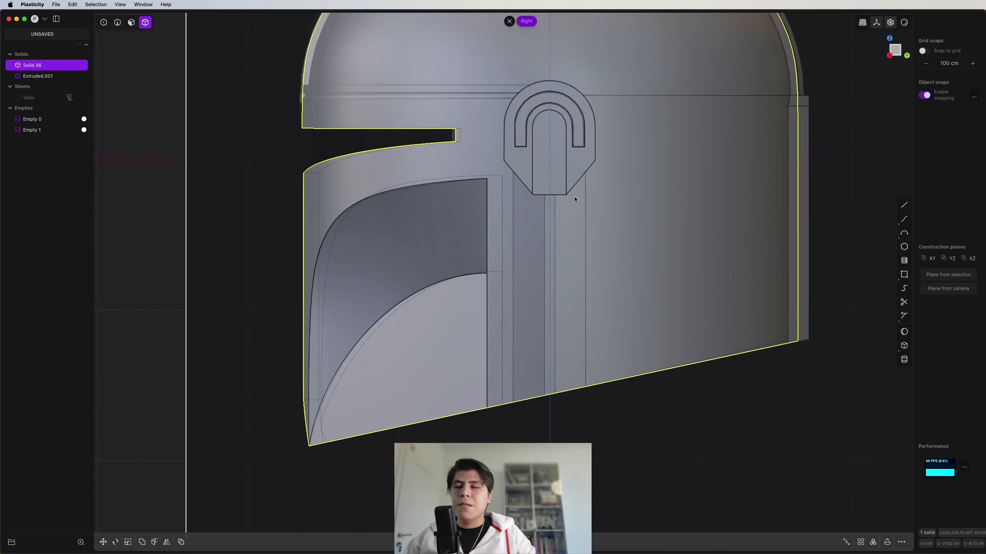
pyautogui.scroll(2, 575, 197)
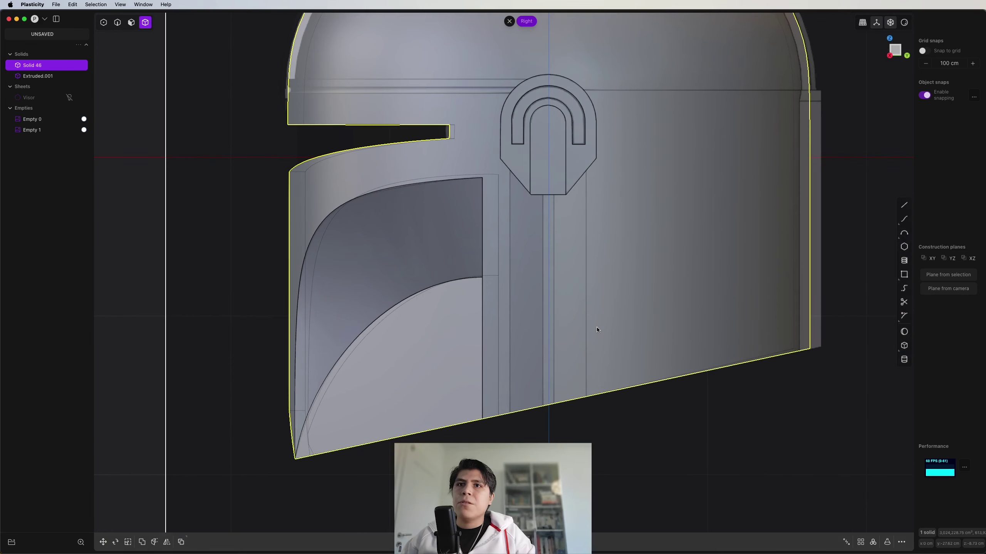
pyautogui.hotkey('shift', 'a')
pyautogui.scroll(3, 593, 317)
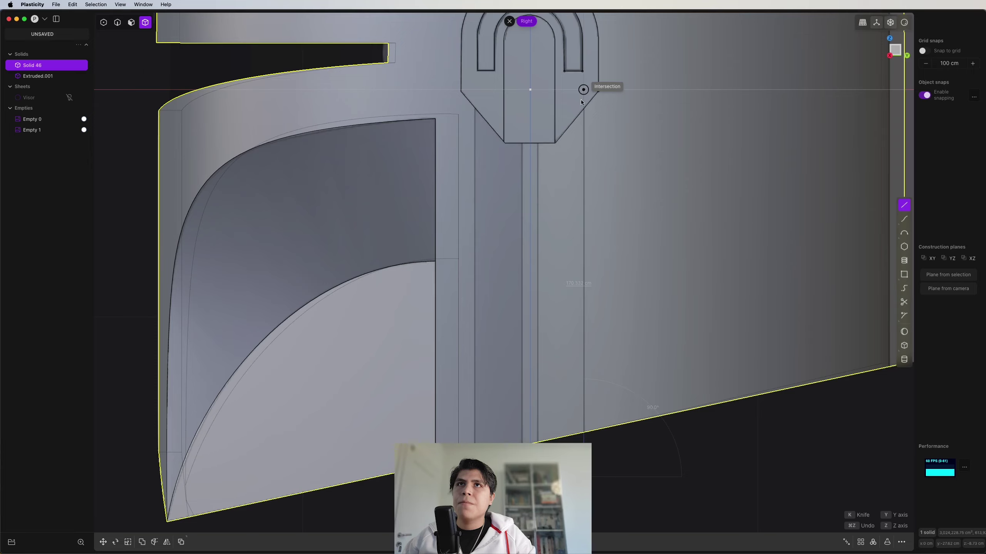
pyautogui.scroll(2, 581, 102)
pyautogui.click(582, 156)
pyautogui.scroll(-5, 570, 182)
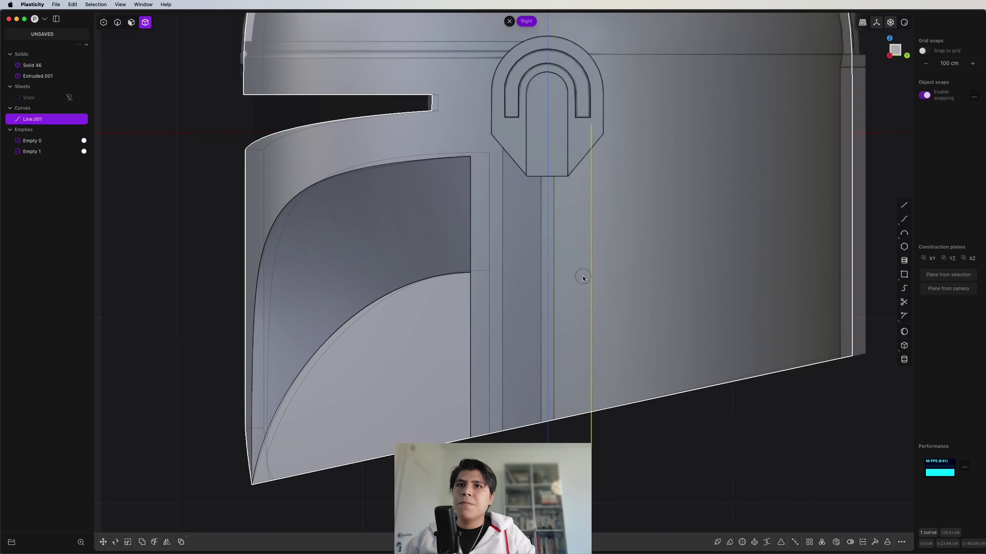
# Mirror the vertical line to the front side of the ear piece and move the copy about -0.76 cm along Y.
pyautogui.hotkey('alt', 'x')
pyautogui.press('x')
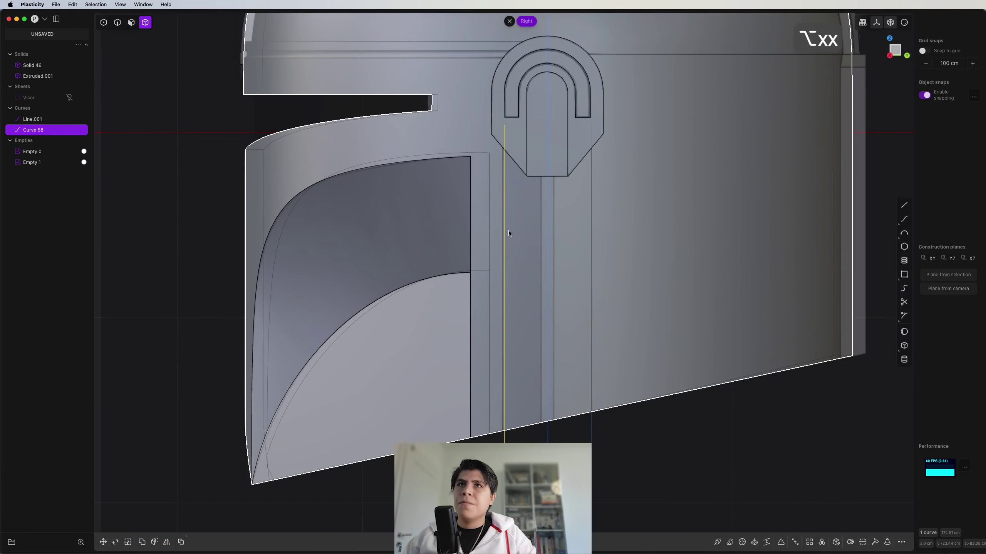
pyautogui.press('g')
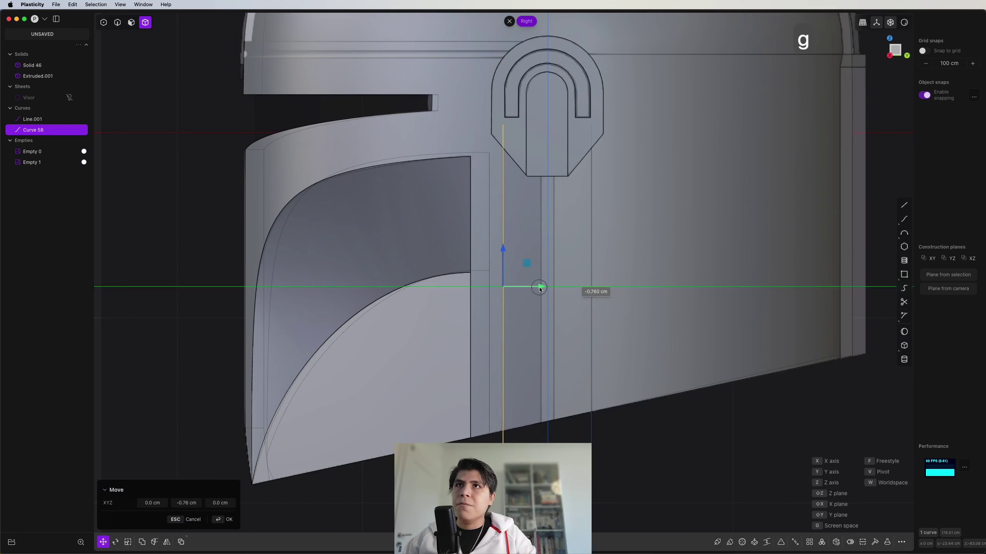
pyautogui.click(540, 289)
# Imprint both vertical lines onto the helmet body.
pyautogui.click(592, 427)
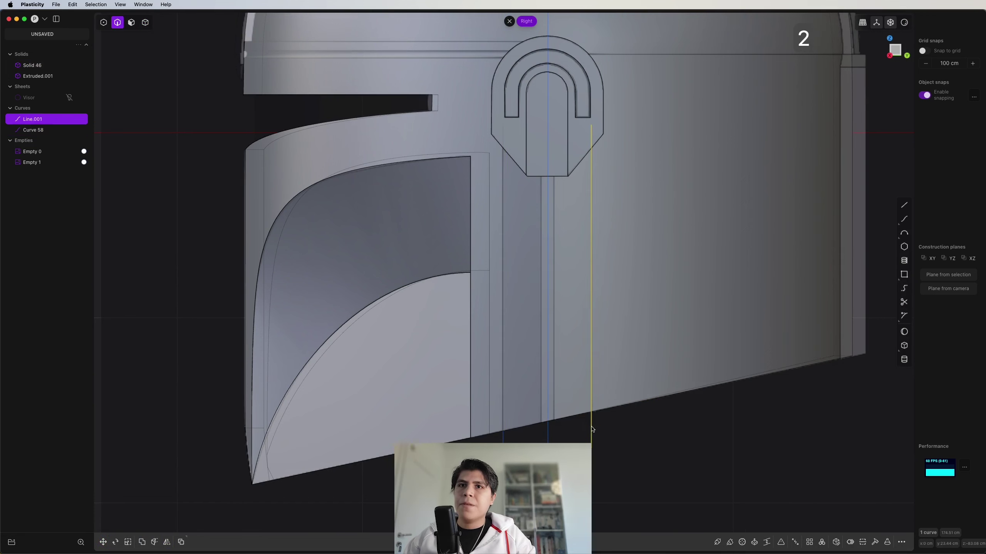
pyautogui.hotkey('shift', 'i')
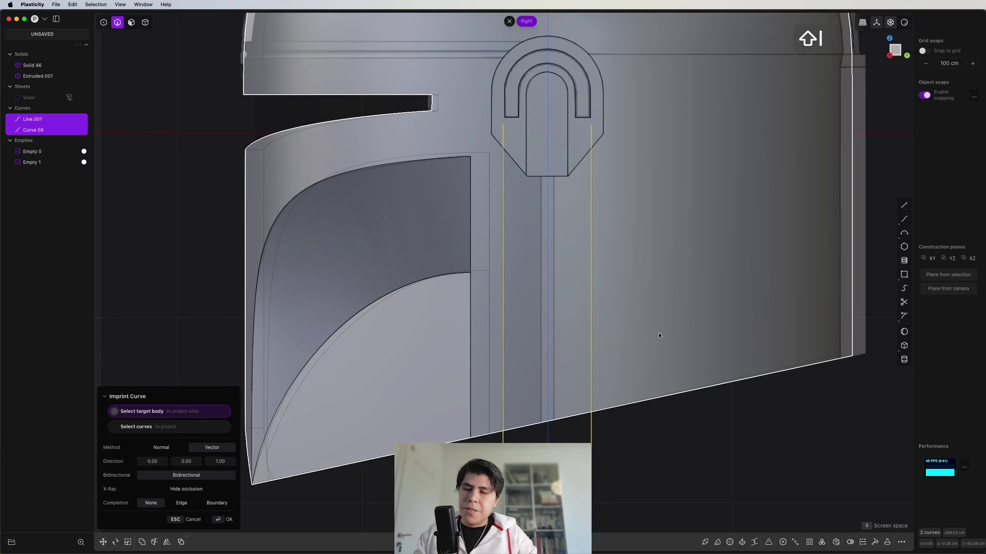
pyautogui.click(658, 334)
pyautogui.rightClick(695, 294)
pyautogui.scroll(-4, 538, 268)
# Isolate the helmet body and draw a horizontal line connecting the upper ends of the two imprinted edges.
pyautogui.press('3')
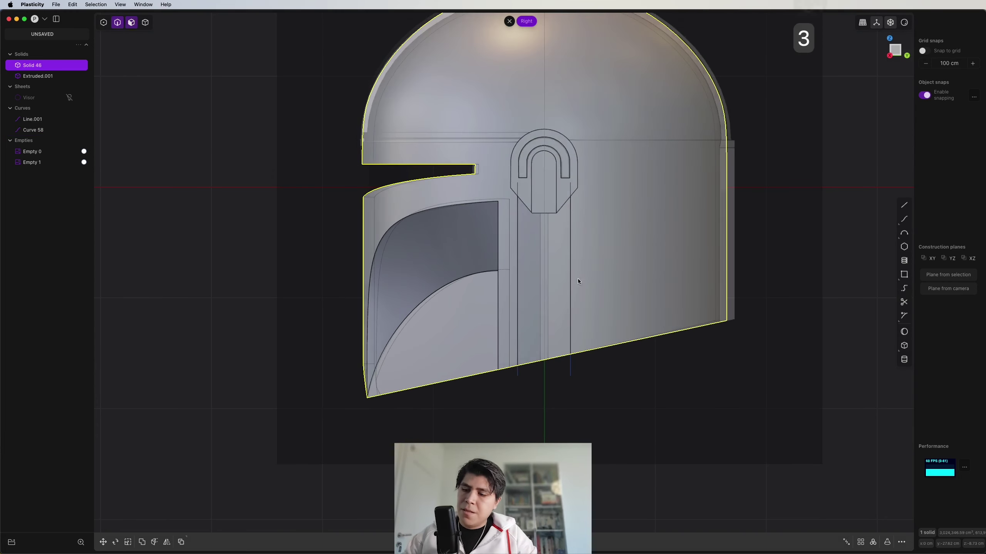
pyautogui.click(552, 279)
pyautogui.moveTo(551, 290); pyautogui.dragTo(571, 304, button='middle')
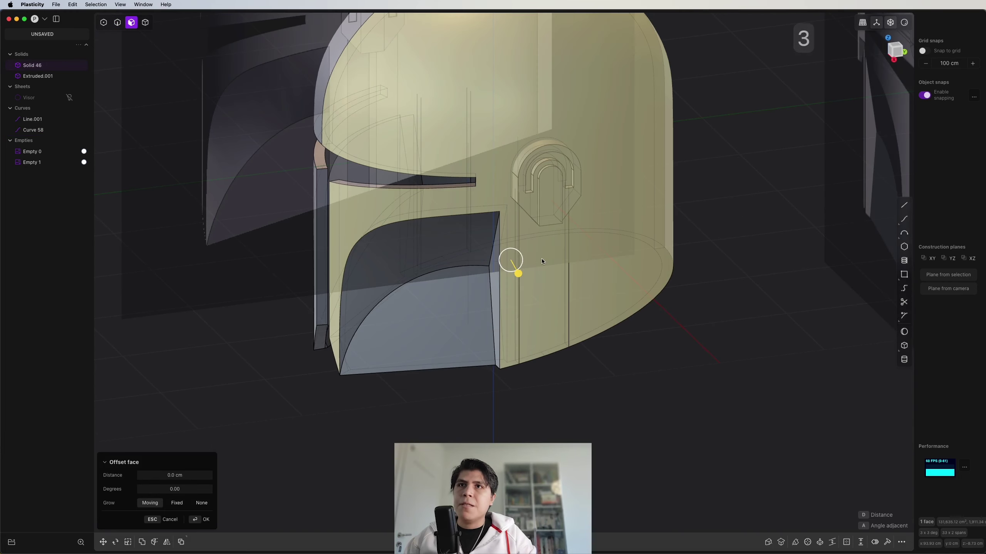
pyautogui.hotkey('shift', 'h')
pyautogui.scroll(5, 562, 204)
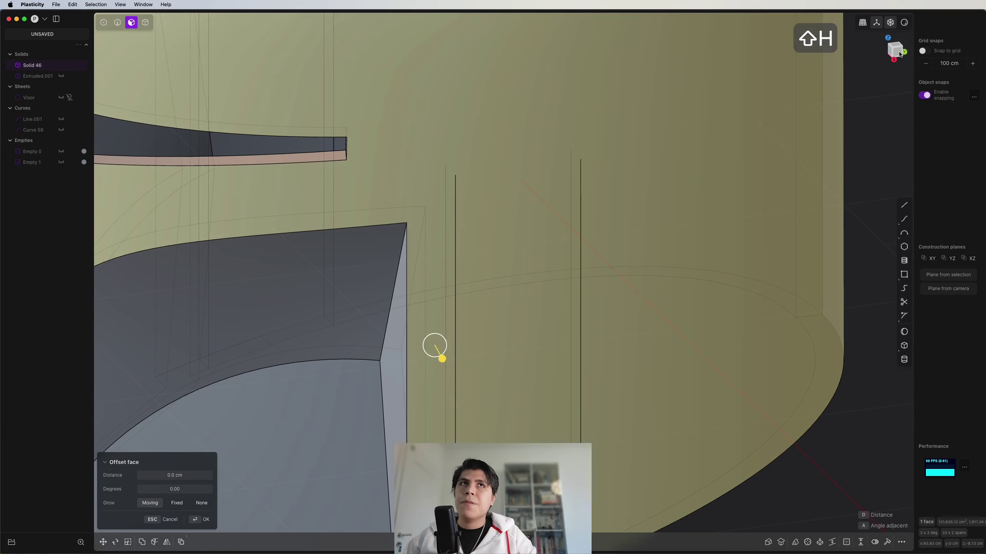
pyautogui.click(898, 52)
pyautogui.hotkey('shift', 'a')
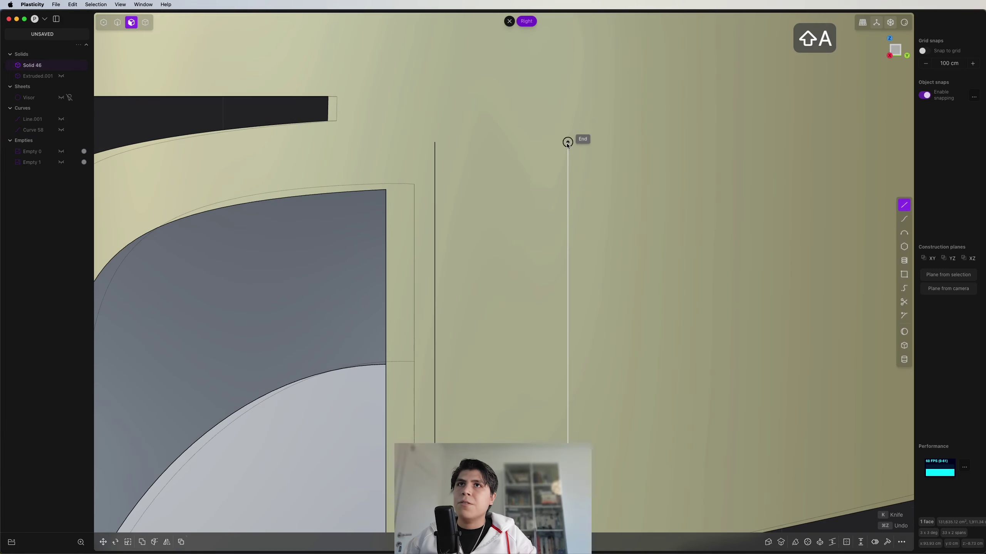
pyautogui.click(568, 142)
pyautogui.click(435, 142)
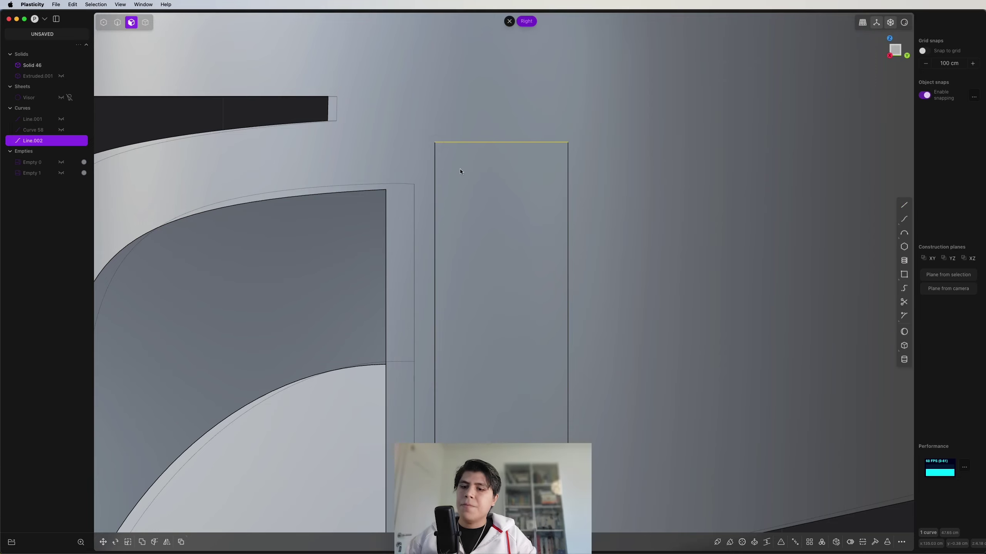
# Imprint the horizontal line onto the helmet body to close the upper end of the strip.
pyautogui.hotkey('shift', 'i')
pyautogui.click(519, 215)
pyautogui.rightClick(519, 216)
pyautogui.scroll(-3, 504, 203)
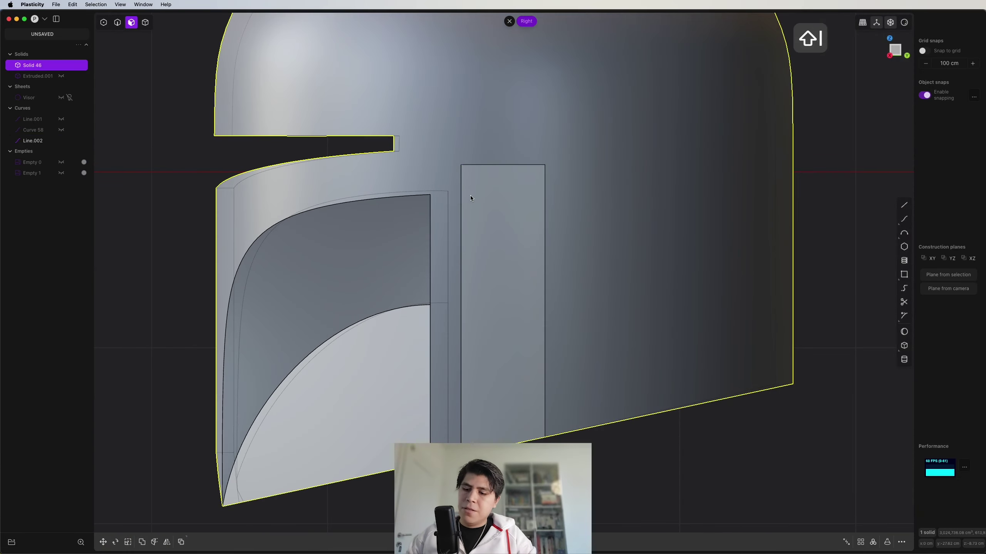
# Select the imprinted strip face on the helmet's side and unhide all hidden objects.
pyautogui.press('3')
pyautogui.click(485, 222)
pyautogui.moveTo(485, 222); pyautogui.dragTo(523, 176, button='middle')
pyautogui.hotkey('alt', 'h')
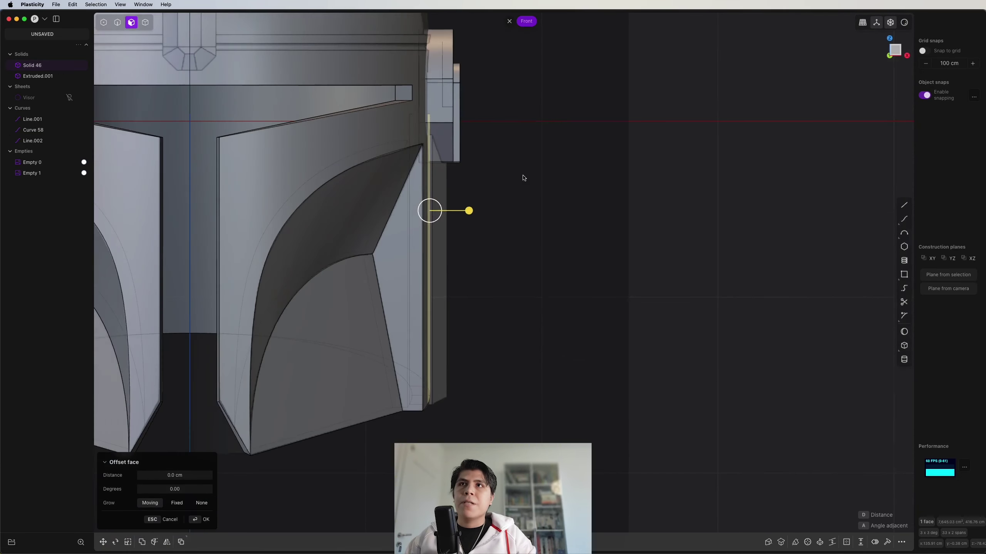
pyautogui.scroll(3, 504, 210)
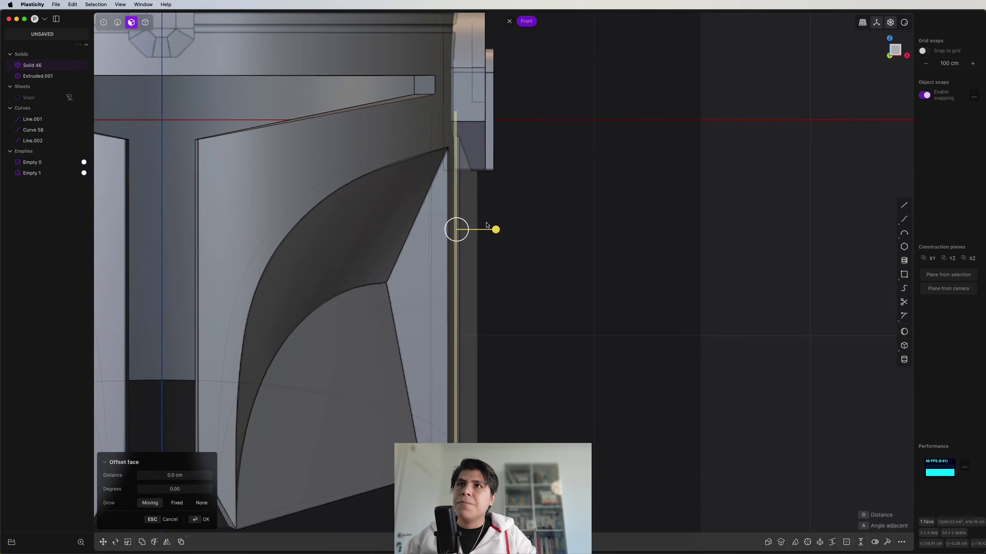
pyautogui.moveTo(486, 224); pyautogui.dragTo(524, 194, button='middle')
pyautogui.scroll(3, 523, 194)
pyautogui.moveTo(528, 201); pyautogui.dragTo(576, 242)
pyautogui.press('Escape')
# Thicken the selected strip face outward by about 11.17 cm to make a separate solid below the ear piece.
pyautogui.scroll(2, 542, 222)
pyautogui.moveTo(539, 224); pyautogui.dragTo(578, 215, button='middle')
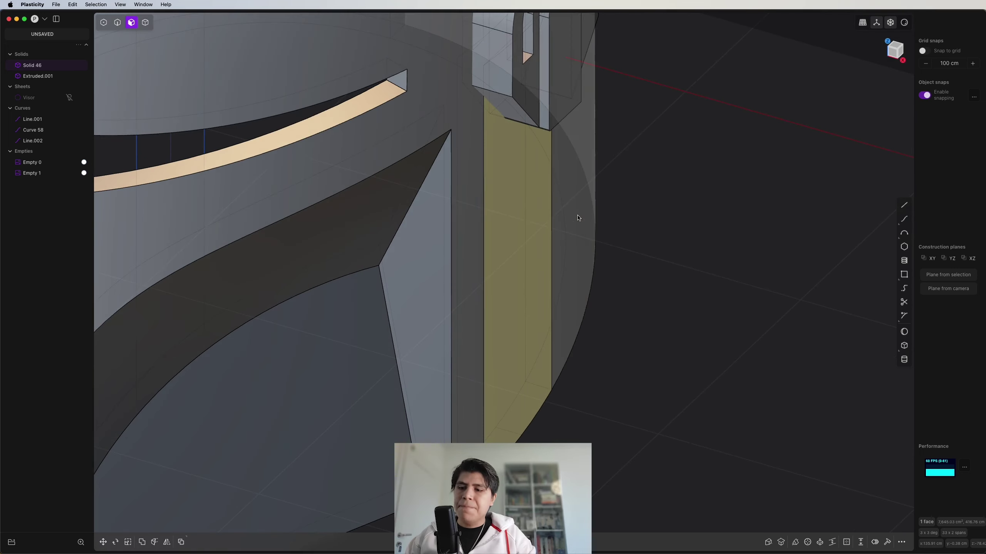
pyautogui.write('fthi')
pyautogui.press('Down')
pyautogui.press('Return')
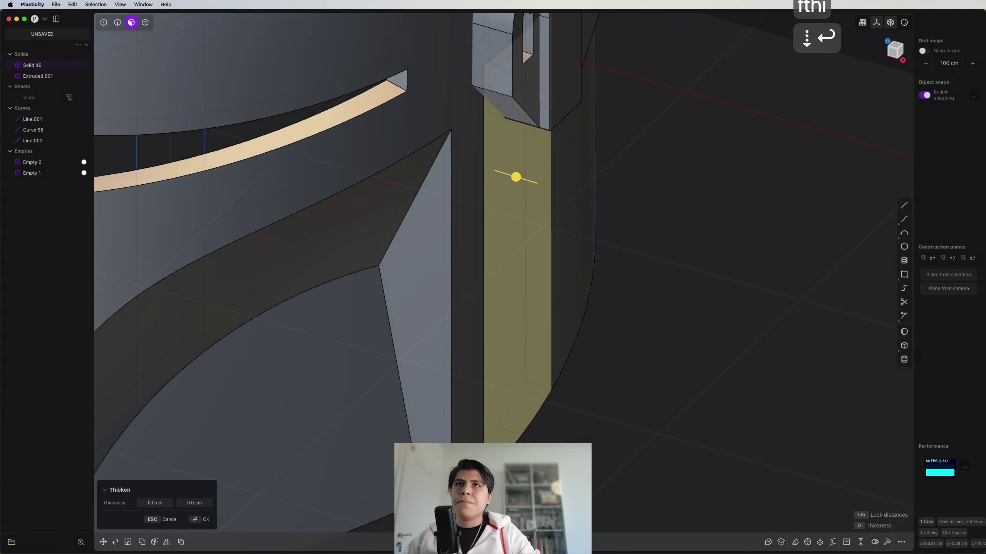
pyautogui.click(893, 57)
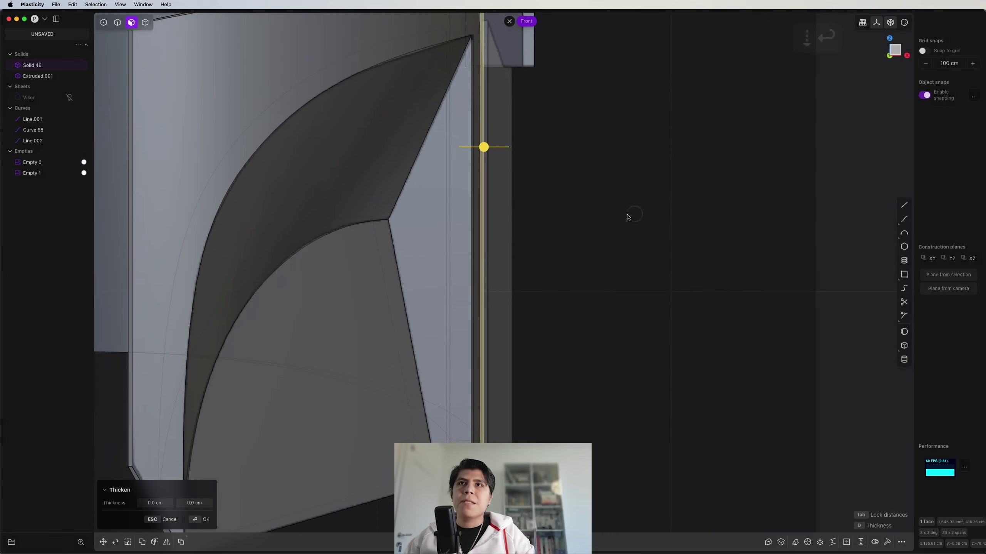
pyautogui.moveTo(488, 149); pyautogui.dragTo(516, 155)
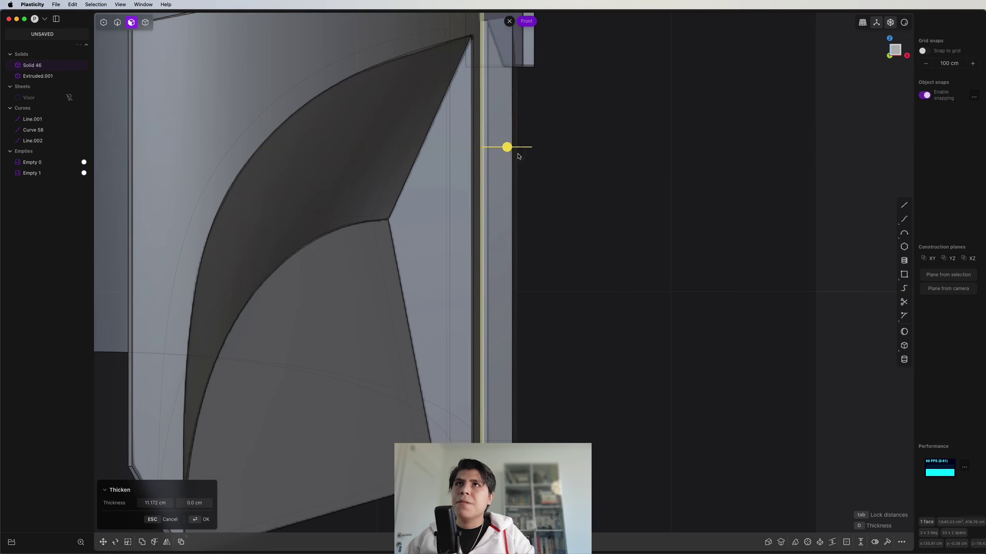
pyautogui.press('Return')
pyautogui.scroll(-6, 528, 152)
pyautogui.keyDown('shift'); pyautogui.moveTo(535, 155); pyautogui.dragTo(506, 328, button='middle'); pyautogui.keyUp('shift')
pyautogui.press('Escape')
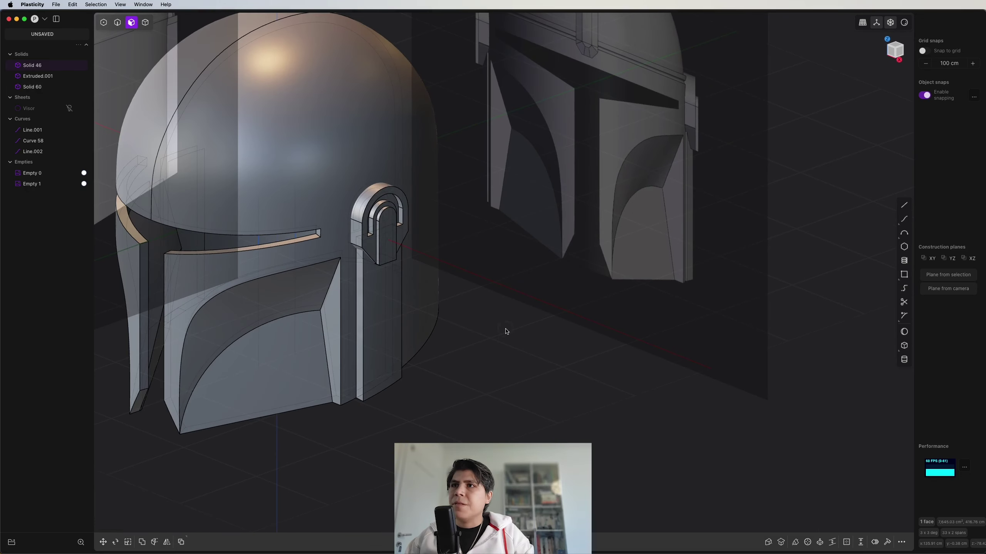
pyautogui.press('4')
pyautogui.click(391, 357)
pyautogui.moveTo(392, 357); pyautogui.dragTo(623, 274, button='middle')
pyautogui.press('g')
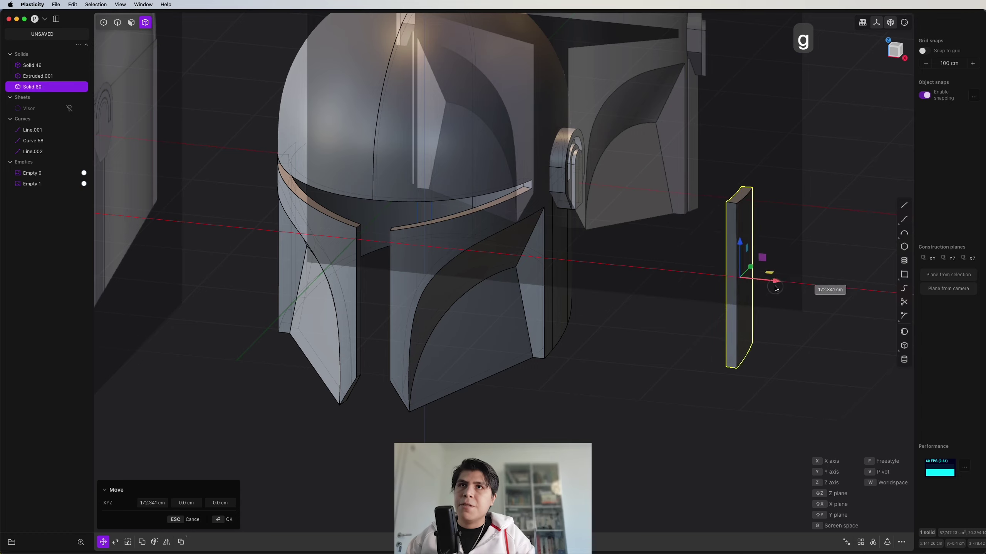
pyautogui.press('Escape')
# Chamfer the two outer vertical edges of the strip solid by about 19.6 cm.
pyautogui.scroll(5, 603, 266)
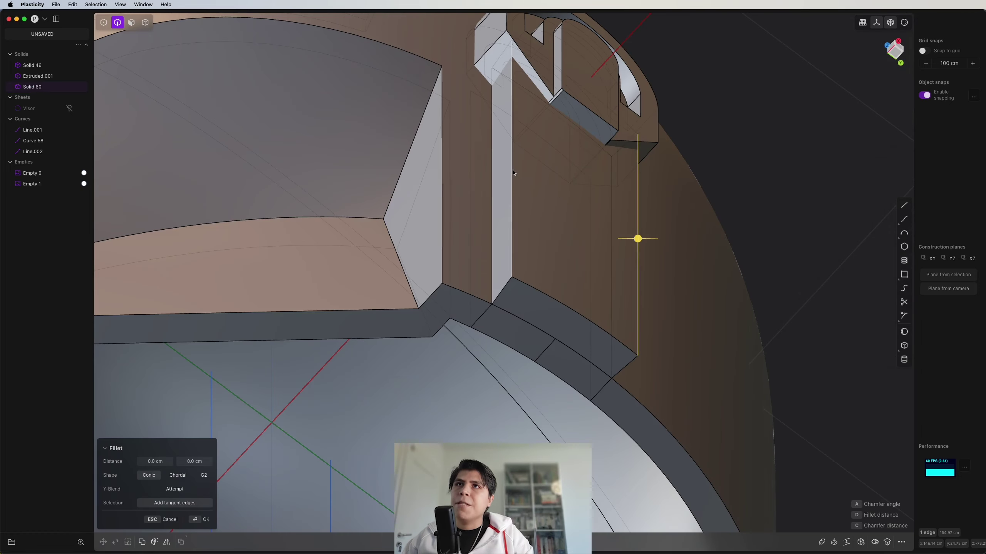
pyautogui.moveTo(512, 171); pyautogui.dragTo(549, 198, button='middle')
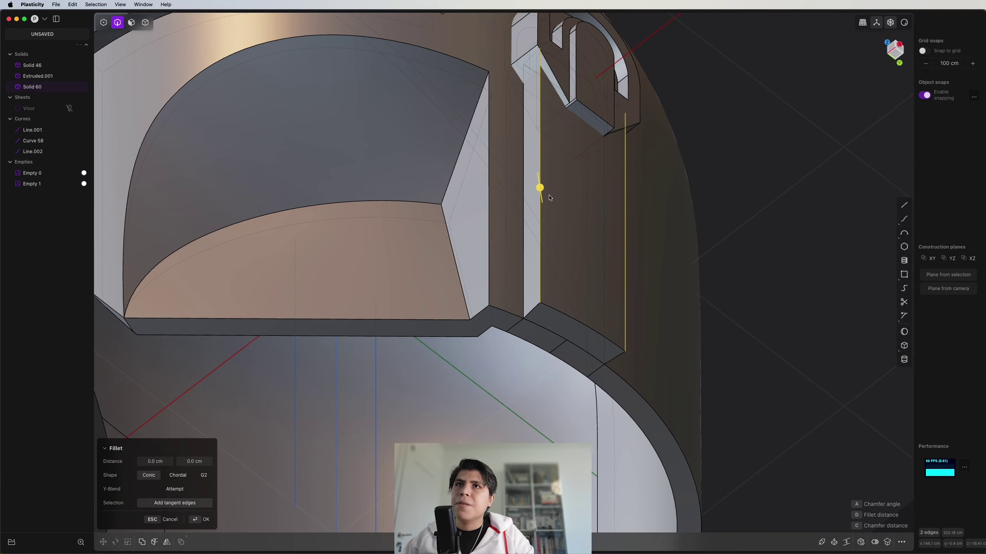
pyautogui.moveTo(541, 190); pyautogui.dragTo(542, 194)
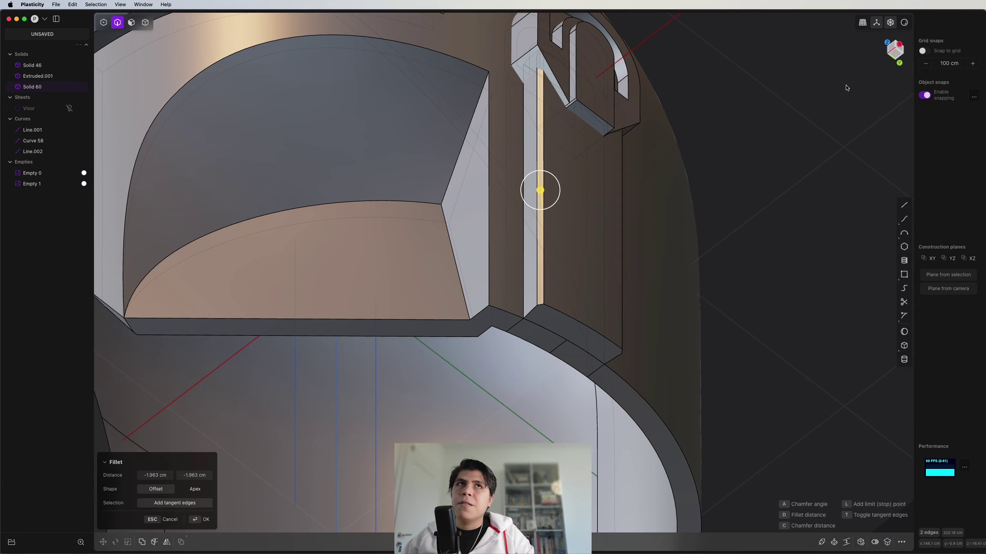
pyautogui.moveTo(847, 87); pyautogui.dragTo(773, 164, button='middle')
pyautogui.click(896, 45)
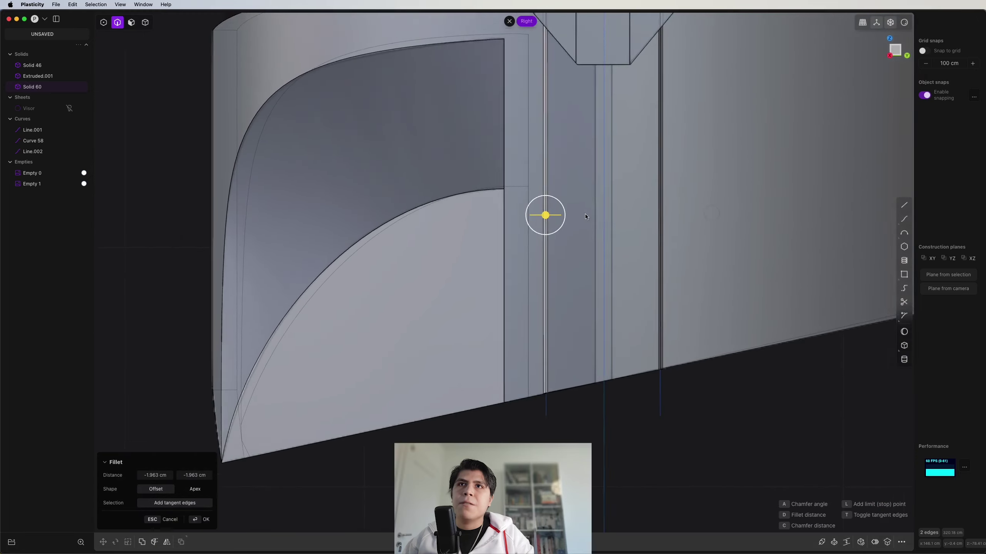
pyautogui.scroll(4, 584, 215)
pyautogui.moveTo(528, 218); pyautogui.dragTo(579, 226)
pyautogui.scroll(-3, 585, 224)
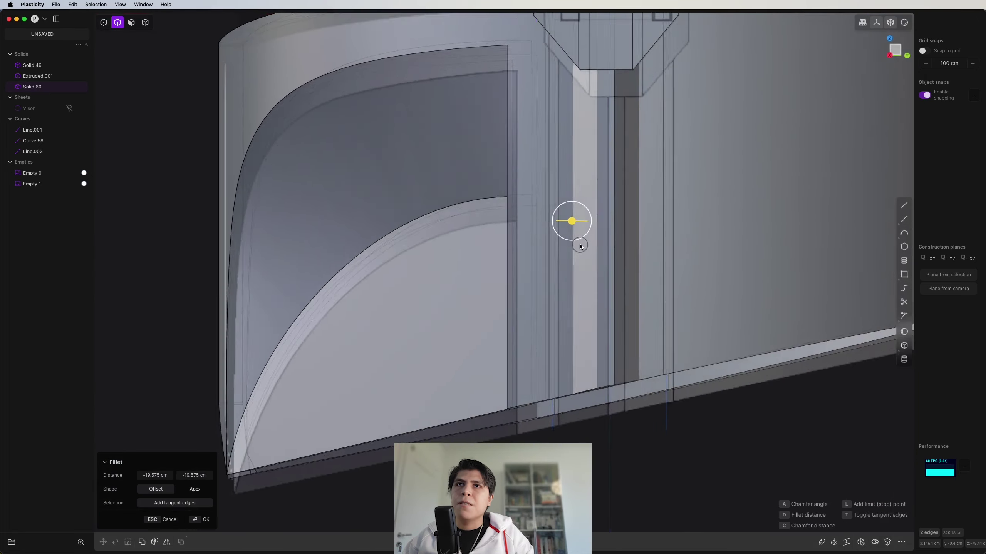
# Adjust the strip chamfer's second distance to about 6.1 cm for a shallower bevel and apply it.
pyautogui.moveTo(581, 246); pyautogui.dragTo(592, 180, button='middle')
pyautogui.scroll(2, 590, 233)
pyautogui.keyDown('shift'); pyautogui.moveTo(578, 268); pyautogui.dragTo(561, 247, button='middle'); pyautogui.keyUp('shift')
pyautogui.scroll(-3, 556, 286)
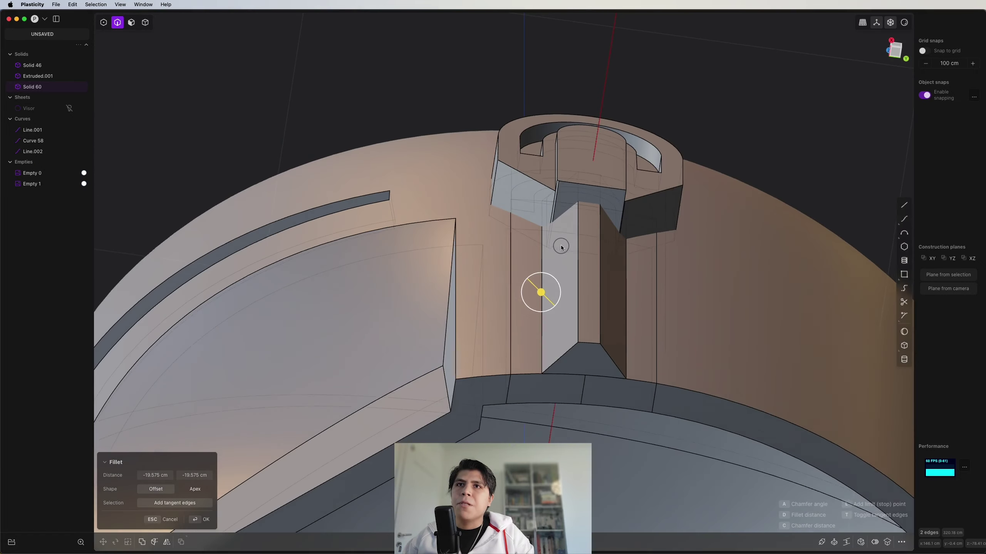
pyautogui.scroll(2, 560, 264)
pyautogui.keyDown('shift'); pyautogui.moveTo(558, 304); pyautogui.dragTo(537, 191, button='middle'); pyautogui.keyUp('shift')
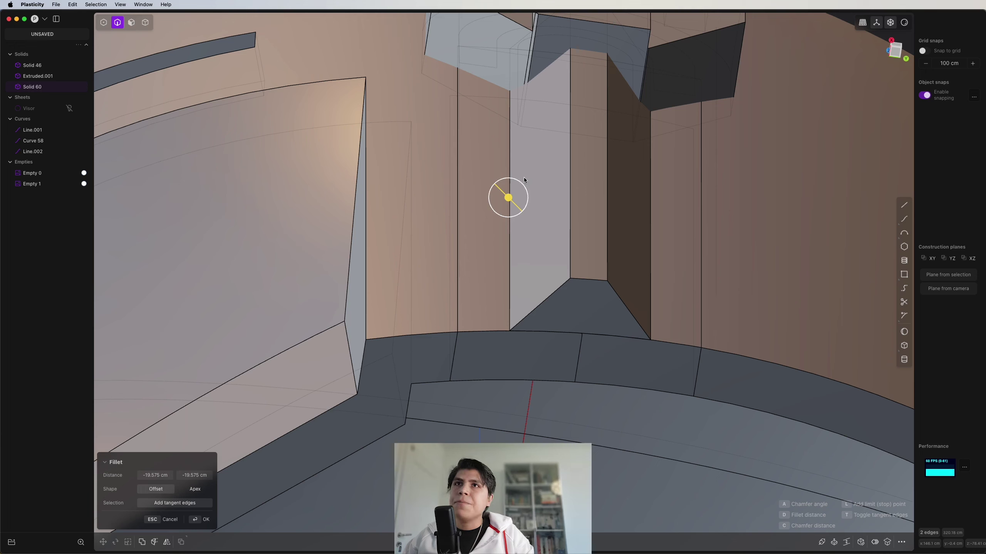
pyautogui.moveTo(524, 187); pyautogui.dragTo(535, 189)
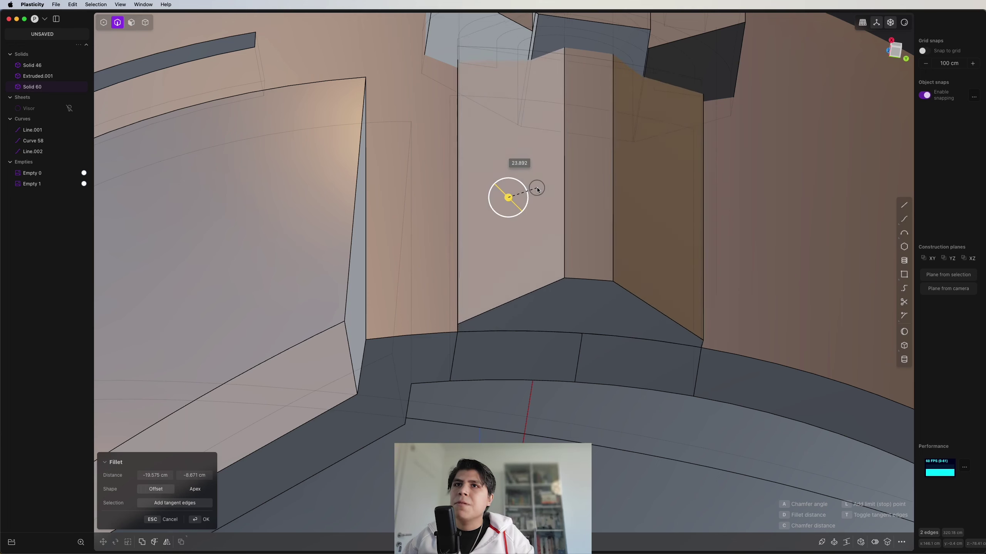
pyautogui.moveTo(550, 202); pyautogui.dragTo(534, 157, button='middle')
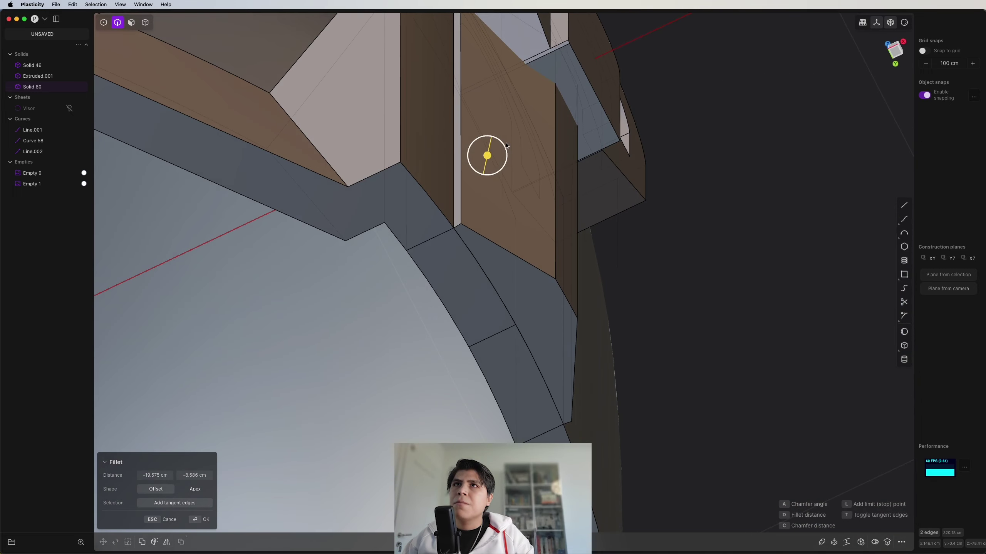
pyautogui.moveTo(506, 145); pyautogui.dragTo(509, 147)
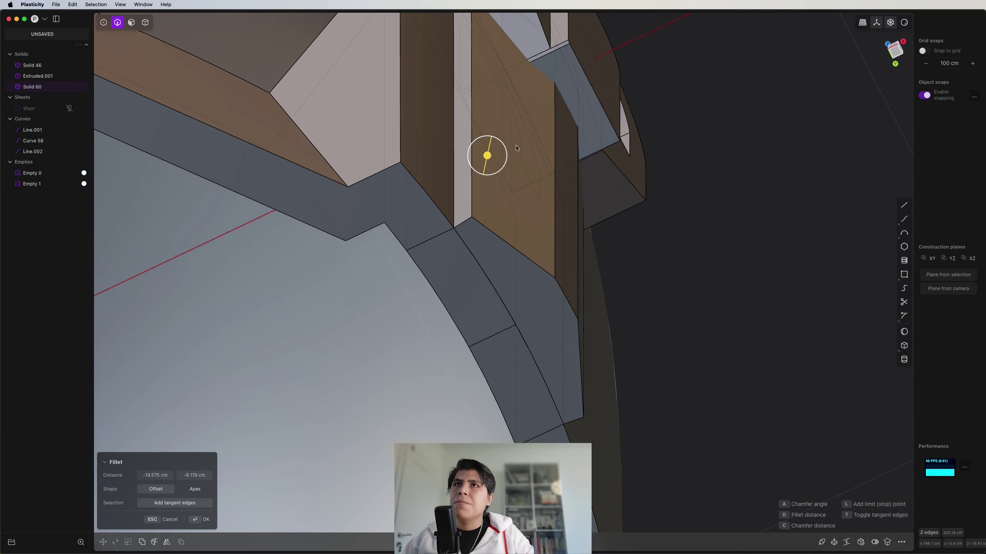
pyautogui.moveTo(516, 148); pyautogui.dragTo(437, 177, button='middle')
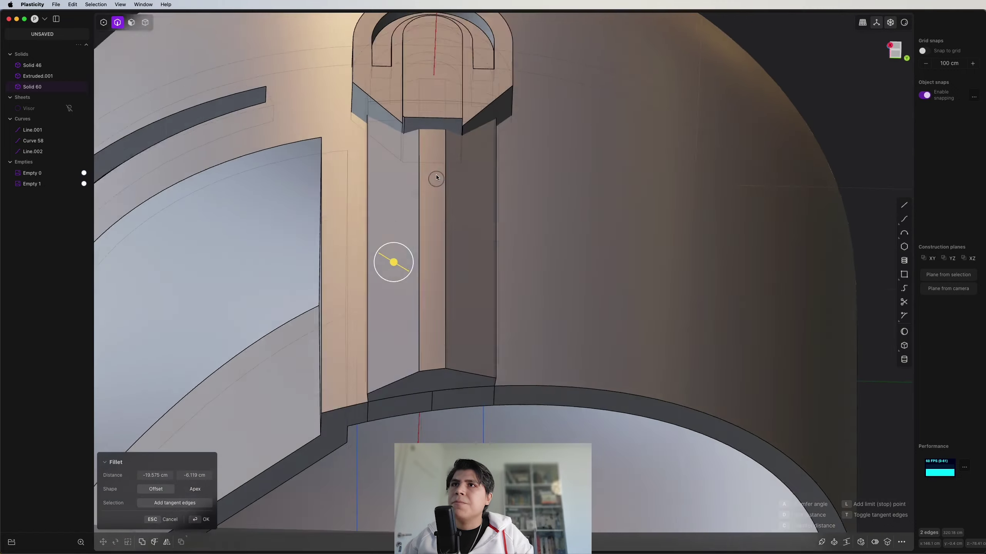
pyautogui.scroll(-3, 436, 178)
pyautogui.press('Return')
pyautogui.moveTo(443, 240)
pyautogui.mouseDown(button='middle')
pyautogui.moveTo(496, 200)
pyautogui.moveTo(532, 298)
pyautogui.moveTo(501, 297)
pyautogui.moveTo(510, 260)
pyautogui.moveTo(481, 296)
pyautogui.moveTo(537, 341)
pyautogui.moveTo(576, 304)
pyautogui.moveTo(578, 315)
pyautogui.moveTo(542, 331)
pyautogui.mouseUp(button='middle')
pyautogui.press('Escape')
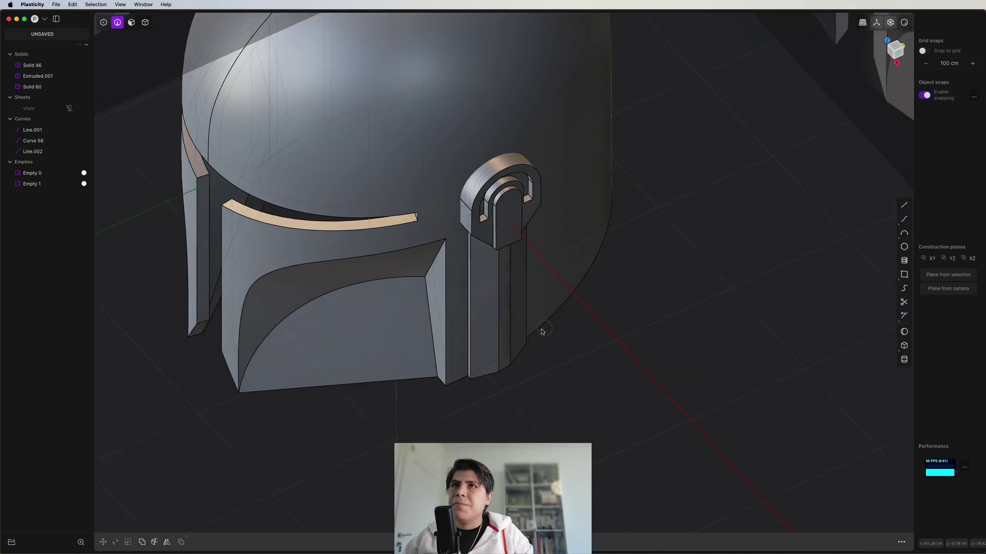
# Mirror the ear piece and the chamfered strip solid along X to the helmet's other side.
pyautogui.scroll(-5, 542, 331)
pyautogui.press('4')
pyautogui.click(529, 292)
pyautogui.hotkey('alt', 'x')
pyautogui.press('x')
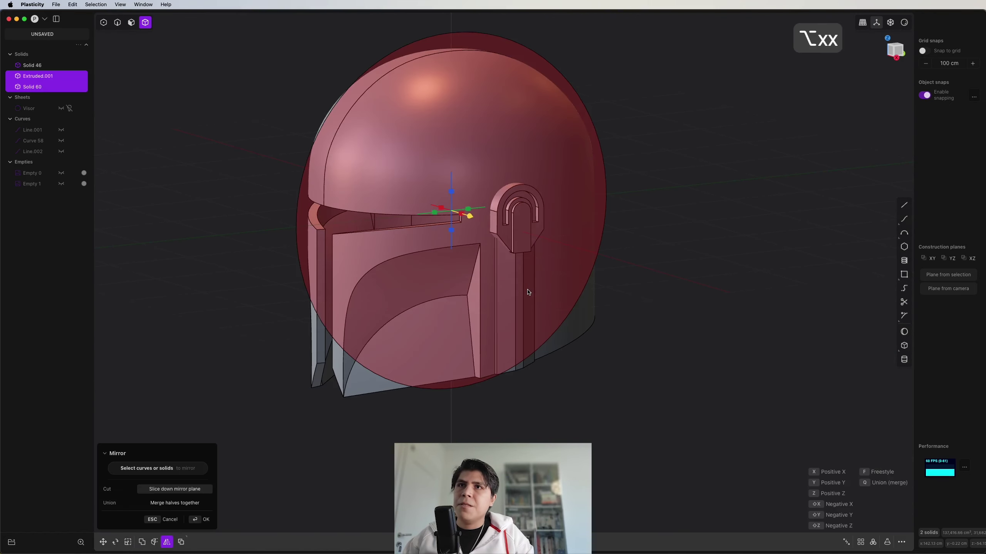
# Apply the mirror, then unhide the reference images and guide curves and switch to the front view.
pyautogui.rightClick(528, 292)
pyautogui.moveTo(529, 292); pyautogui.dragTo(613, 244, button='middle')
pyautogui.click(686, 290)
pyautogui.hotkey('alt', 'h')
pyautogui.scroll(-3, 605, 281)
pyautogui.scroll(5, 577, 248)
pyautogui.click(893, 50)
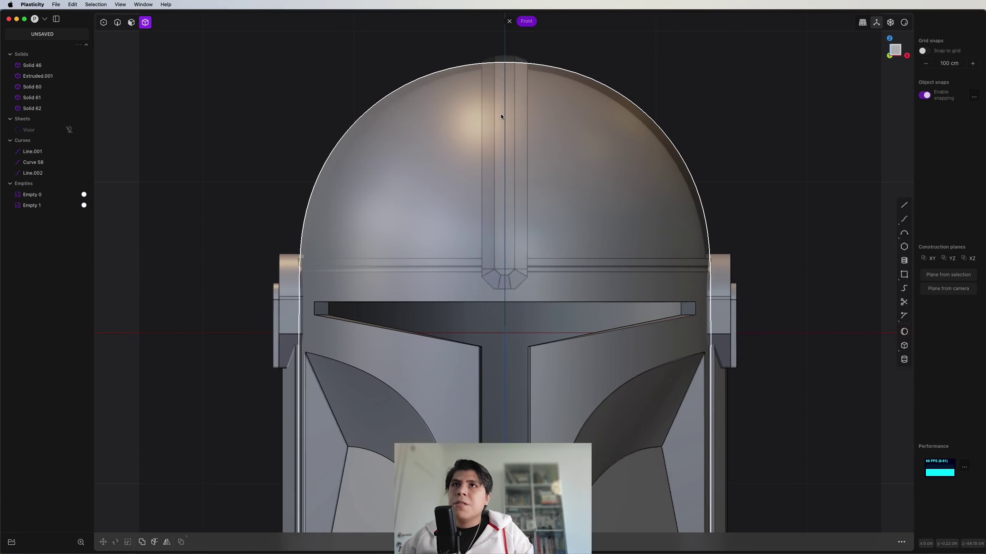
pyautogui.scroll(3, 446, 235)
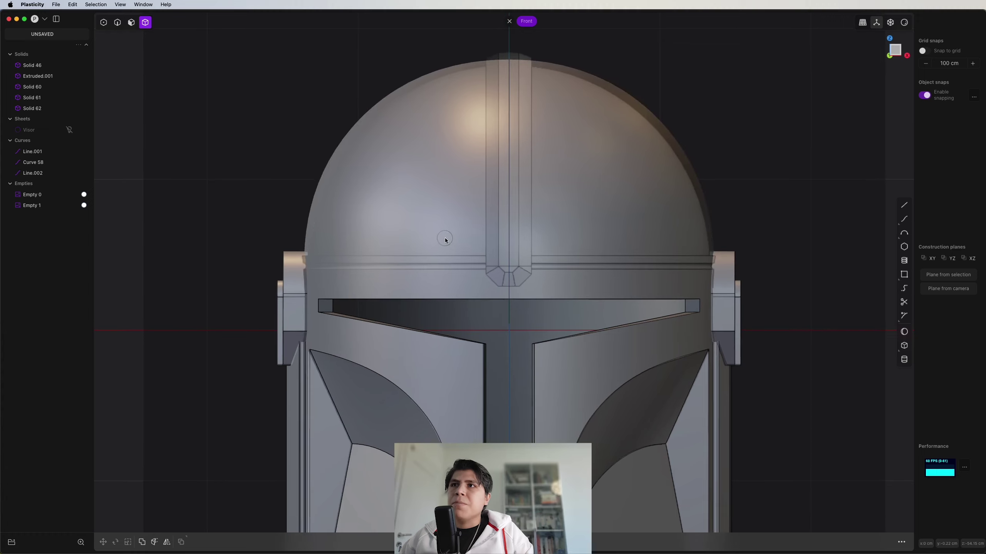
# Draw a horizontal line across the helmet along the brow band's upper edge in the reference and imprint it onto the helmet.
pyautogui.hotkey('shift', 'a')
pyautogui.keyDown('shift'); pyautogui.moveTo(614, 276); pyautogui.dragTo(516, 235, button='middle'); pyautogui.keyUp('shift')
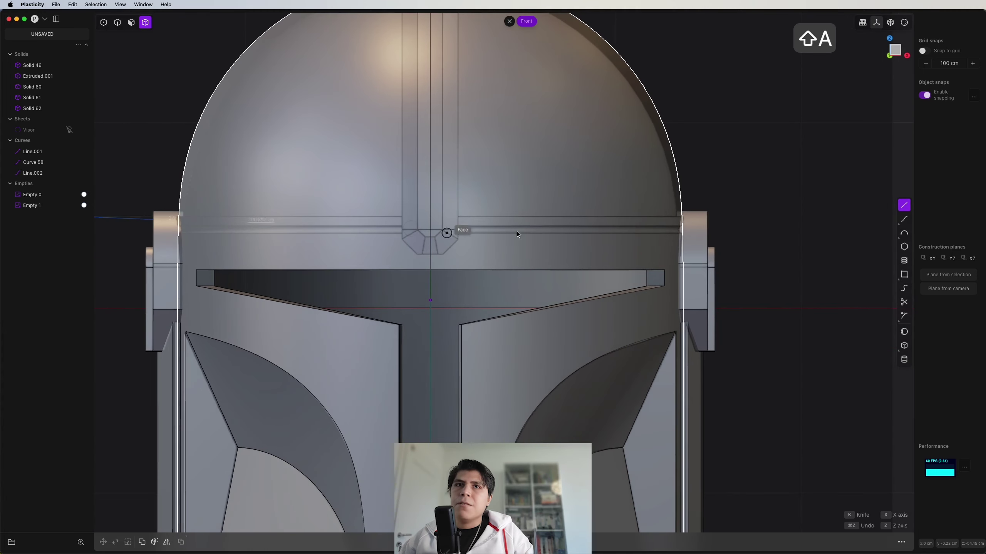
pyautogui.click(808, 219)
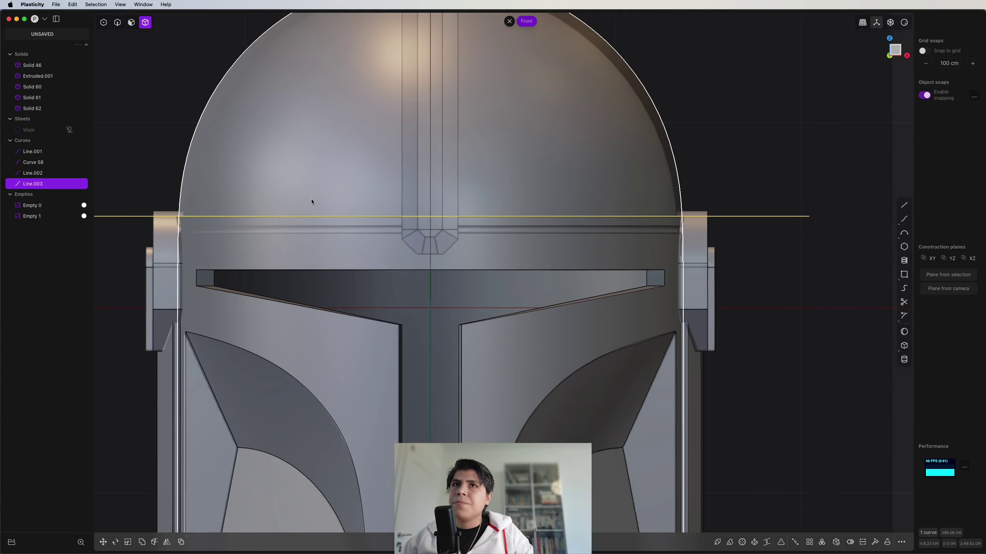
pyautogui.hotkey('shift', 'i')
pyautogui.click(498, 193)
pyautogui.rightClick(497, 194)
pyautogui.moveTo(641, 193); pyautogui.dragTo(680, 193, button='middle')
pyautogui.scroll(2, 680, 193)
pyautogui.scroll(-3, 483, 146)
pyautogui.keyDown('shift'); pyautogui.moveTo(484, 147); pyautogui.dragTo(545, 211, button='middle'); pyautogui.keyUp('shift')
pyautogui.scroll(-3, 505, 163)
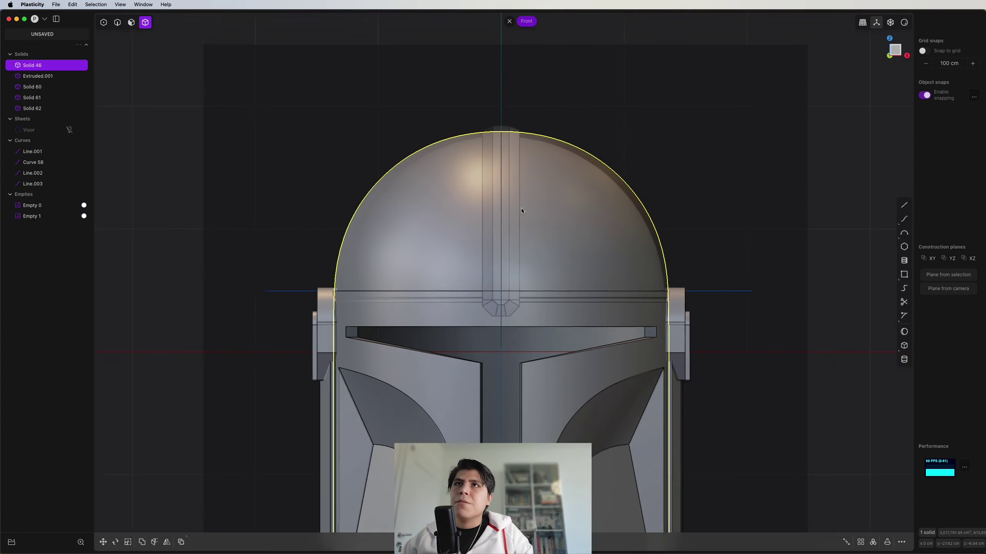
# Draw a vertical line along one edge of the reference's central crest, from above the dome into the visor area, and mirror it along X.
pyautogui.hotkey('shift', 'a')
pyautogui.scroll(3, 520, 83)
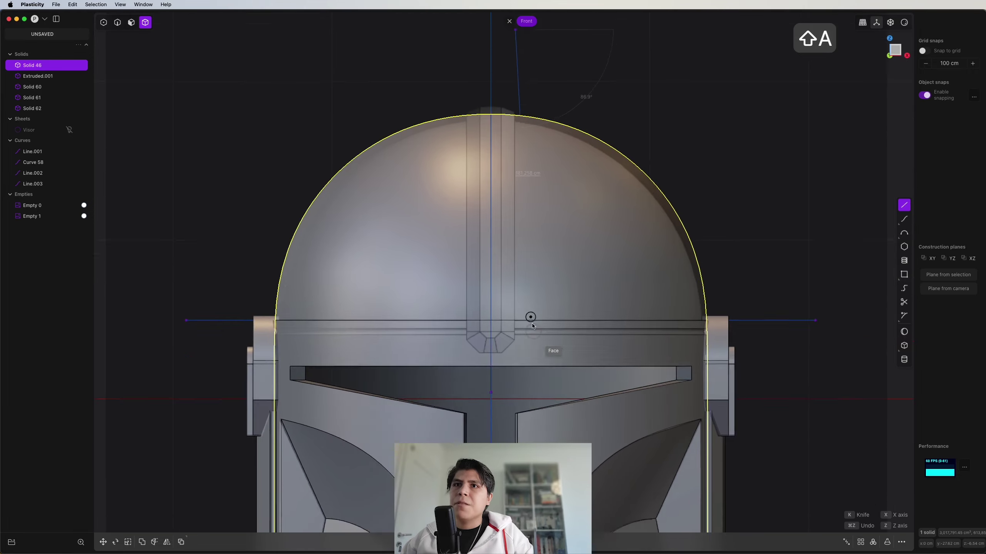
pyautogui.scroll(2, 515, 286)
pyautogui.scroll(-2, 498, 307)
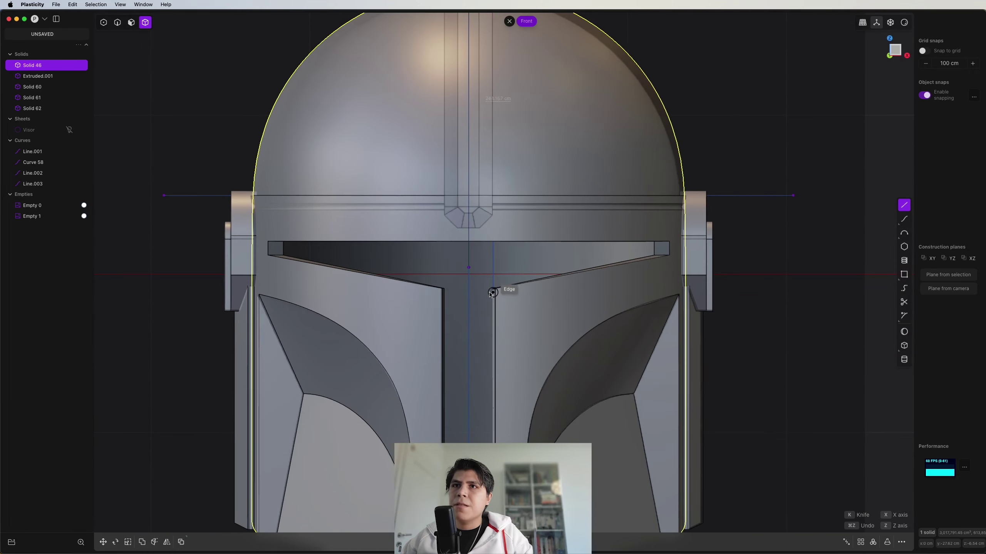
pyautogui.scroll(2, 492, 304)
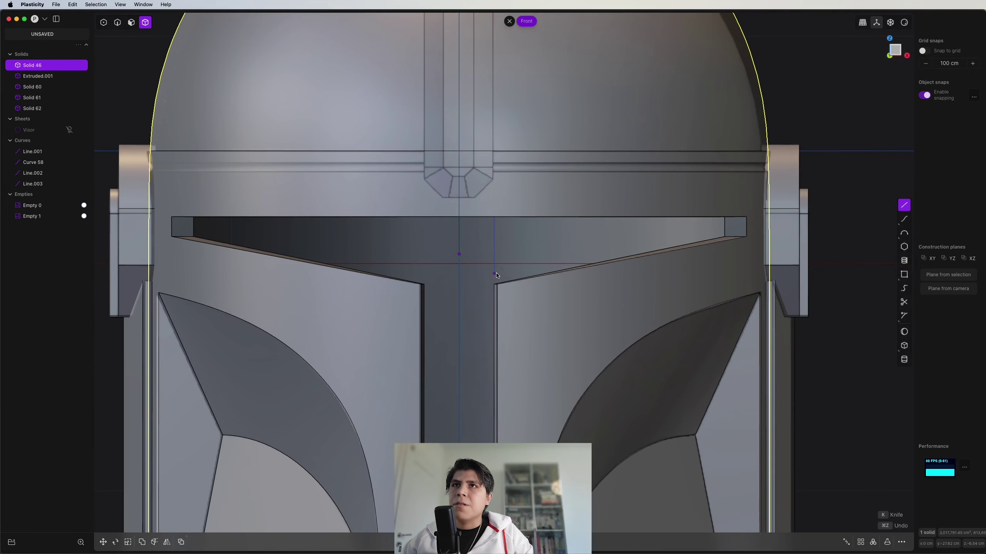
pyautogui.click(495, 273)
pyautogui.keyDown('shift'); pyautogui.moveTo(503, 203); pyautogui.dragTo(506, 286, button='middle'); pyautogui.keyUp('shift')
pyautogui.scroll(-3, 515, 304)
pyautogui.hotkey('alt', 'x')
pyautogui.press('x')
pyautogui.rightClick(514, 305)
# Imprint both vertical crest lines onto the helmet solid.
pyautogui.press('2')
pyautogui.moveTo(551, 82); pyautogui.dragTo(405, 97)
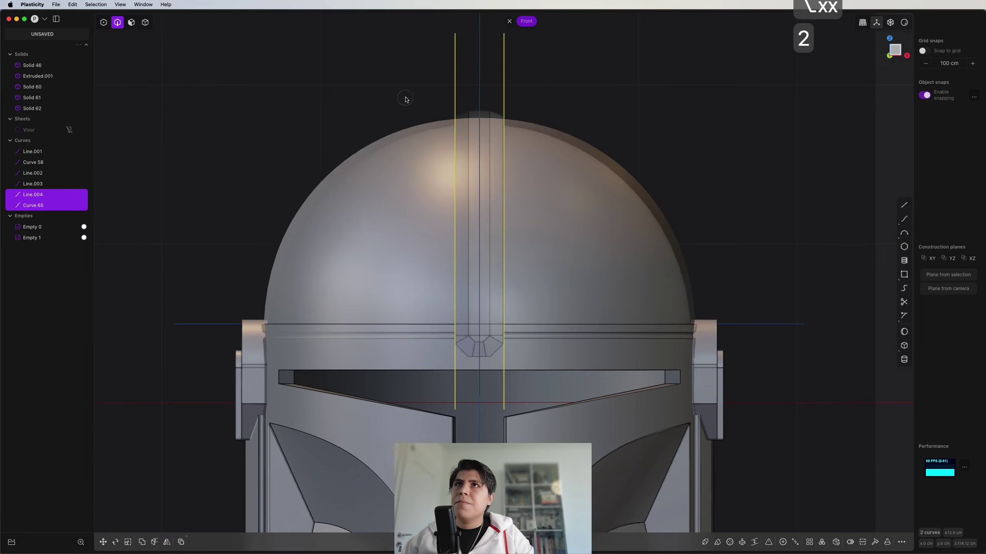
pyautogui.hotkey('shift', 'i')
pyautogui.click(515, 187)
pyautogui.rightClick(530, 200)
# In the back view, draw a horizontal line joining the lower ends of the two crest lines and imprint it onto the helmet.
pyautogui.moveTo(531, 201); pyautogui.dragTo(275, 269, button='middle')
pyautogui.scroll(-2, 433, 247)
pyautogui.keyDown('shift'); pyautogui.moveTo(400, 338); pyautogui.dragTo(615, 345, button='middle'); pyautogui.keyUp('shift')
pyautogui.scroll(5, 493, 372)
pyautogui.hotkey('shift', 'a')
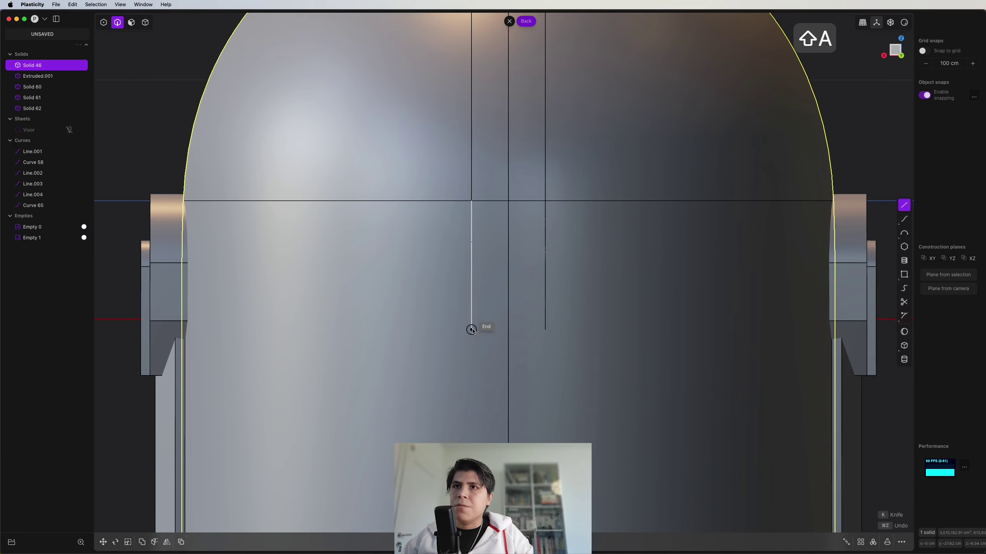
pyautogui.click(545, 330)
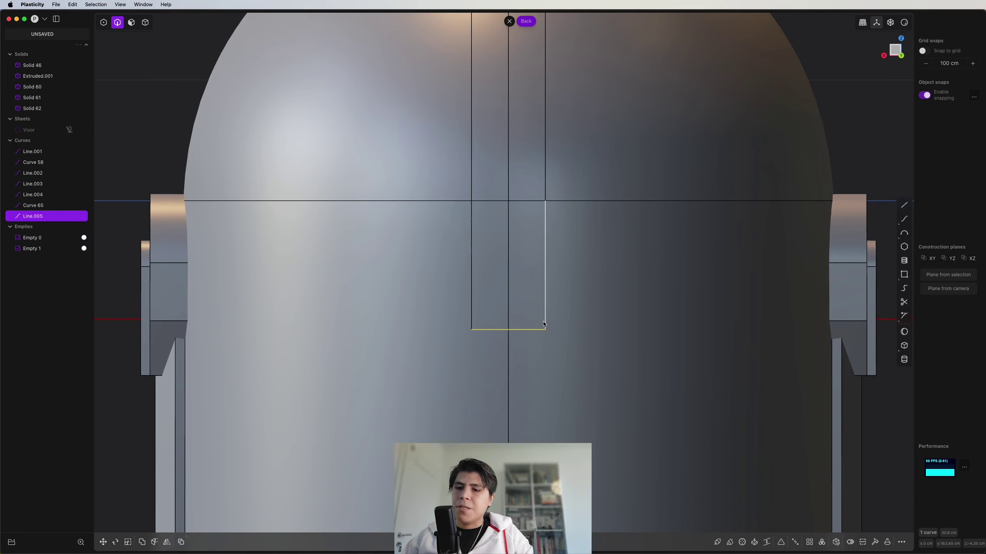
pyautogui.hotkey('shift', 'i')
pyautogui.click(584, 313)
pyautogui.rightClick(583, 313)
pyautogui.scroll(-4, 576, 309)
# Select all faces of the central crest strip, from above the visor over the dome to its end at the back.
pyautogui.press('KP_1')
pyautogui.scroll(-2, 661, 285)
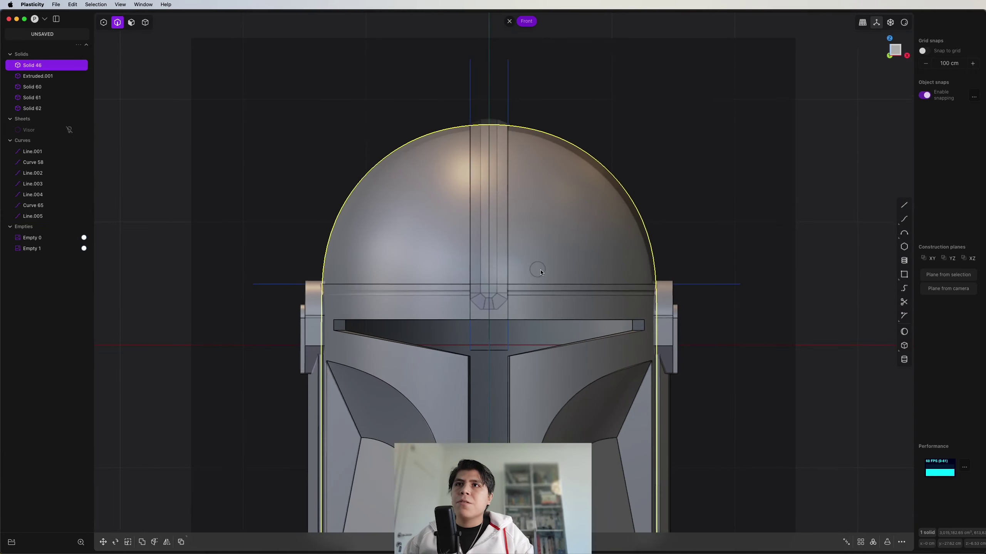
pyautogui.scroll(5, 463, 296)
pyautogui.press('3')
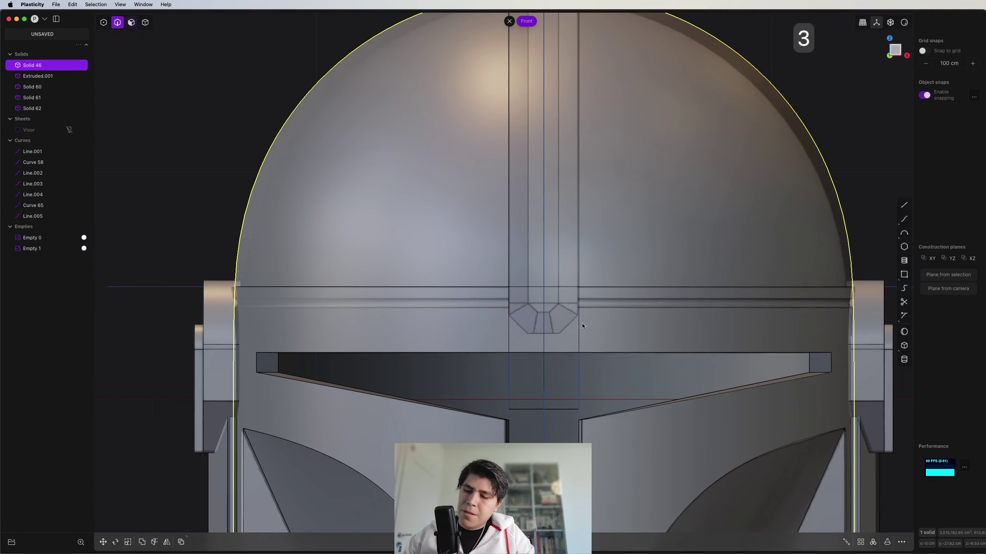
pyautogui.click(531, 328)
pyautogui.scroll(-5, 564, 217)
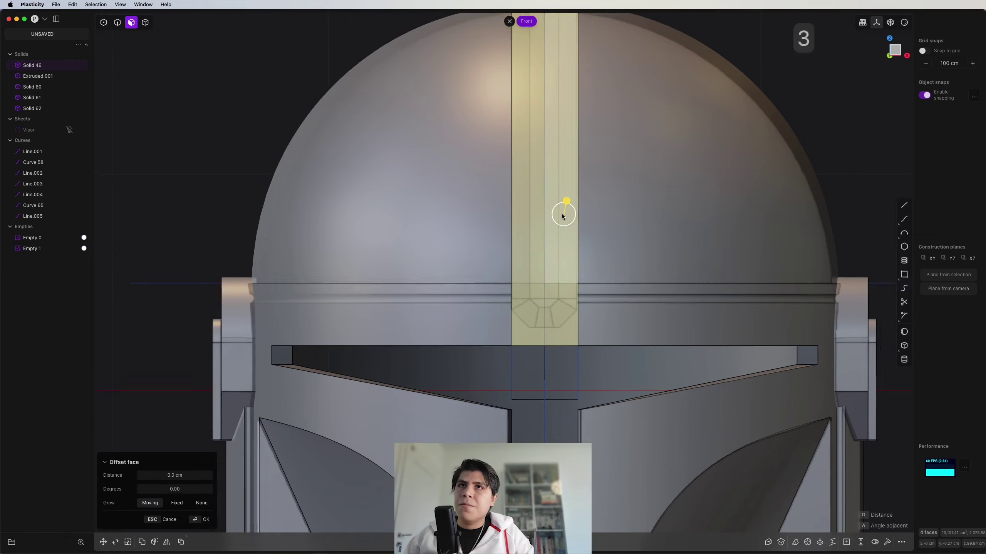
pyautogui.moveTo(551, 218); pyautogui.dragTo(651, 266, button='middle')
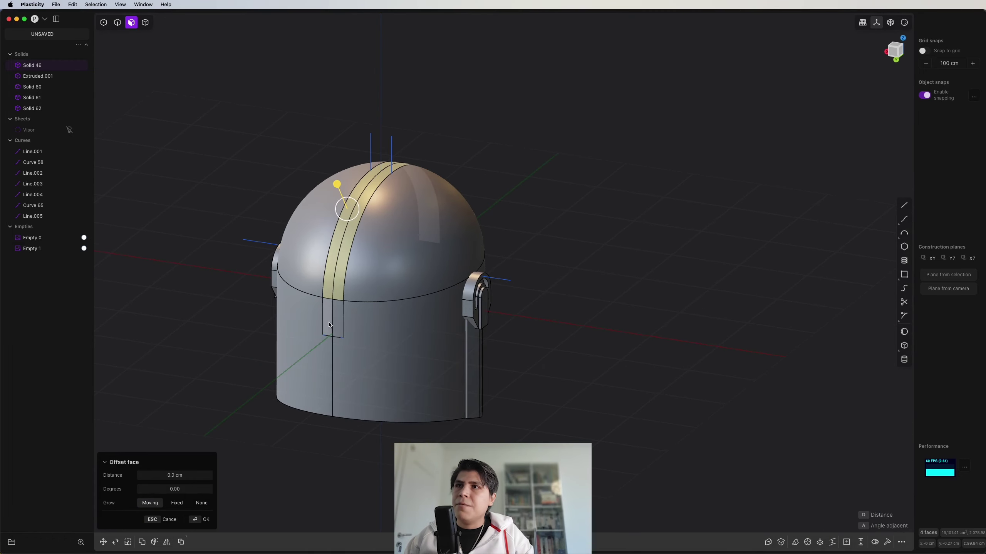
pyautogui.scroll(5, 316, 311)
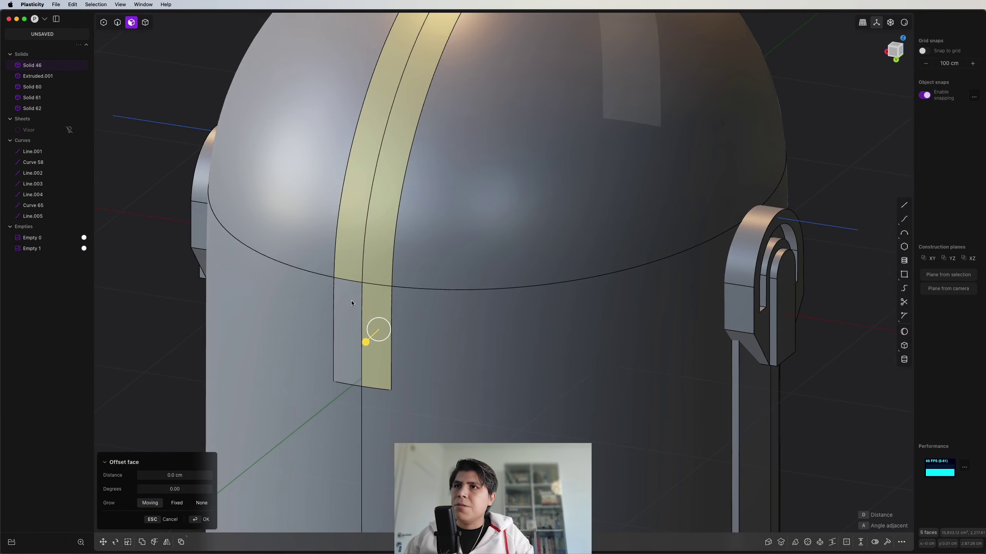
pyautogui.click(351, 304)
# Thicken the selected crest faces outward to the reference outline in the side view, making a separate crest solid.
pyautogui.scroll(-3, 352, 304)
pyautogui.moveTo(440, 264); pyautogui.dragTo(240, 282, button='middle')
pyautogui.write('fthi')
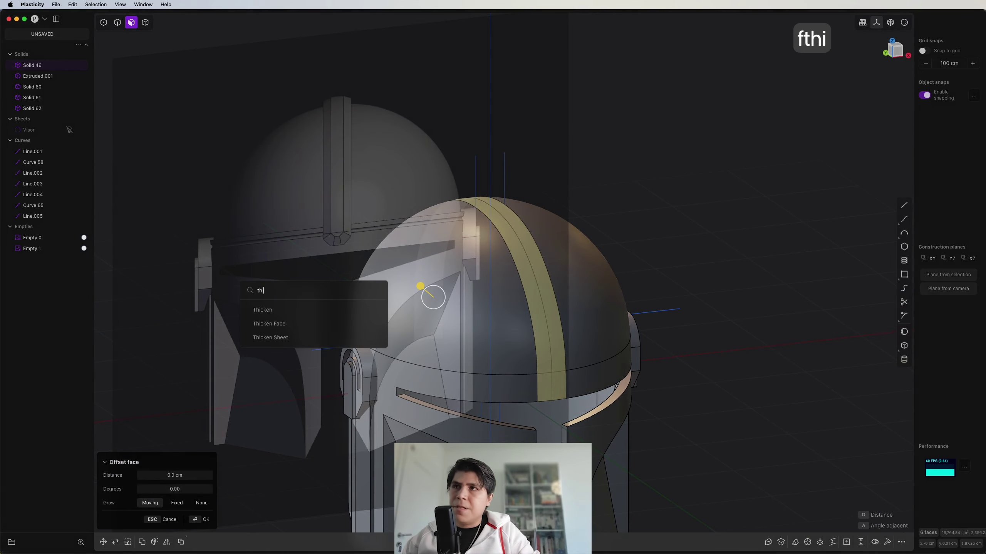
pyautogui.press('Down')
pyautogui.press('Return')
pyautogui.press('3')
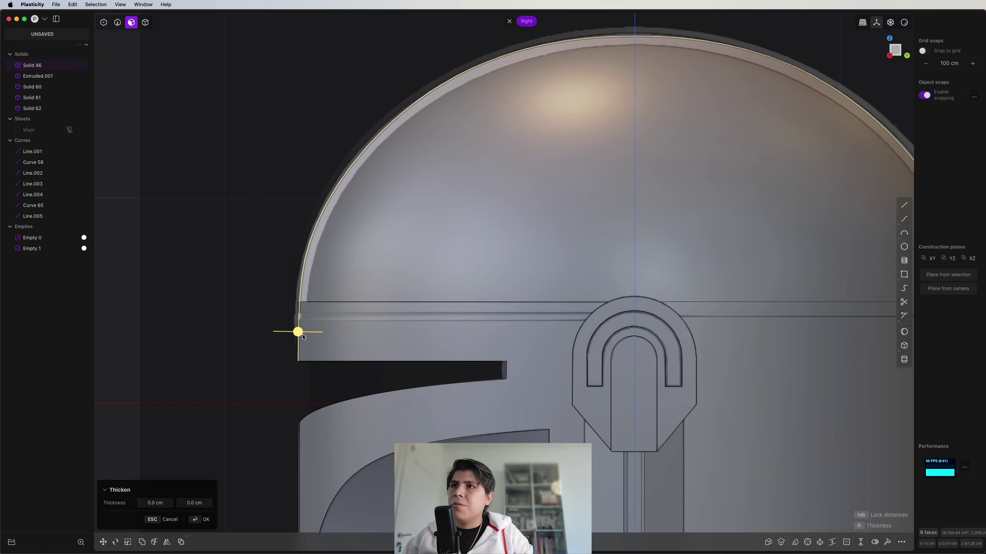
pyautogui.moveTo(302, 336); pyautogui.dragTo(288, 331)
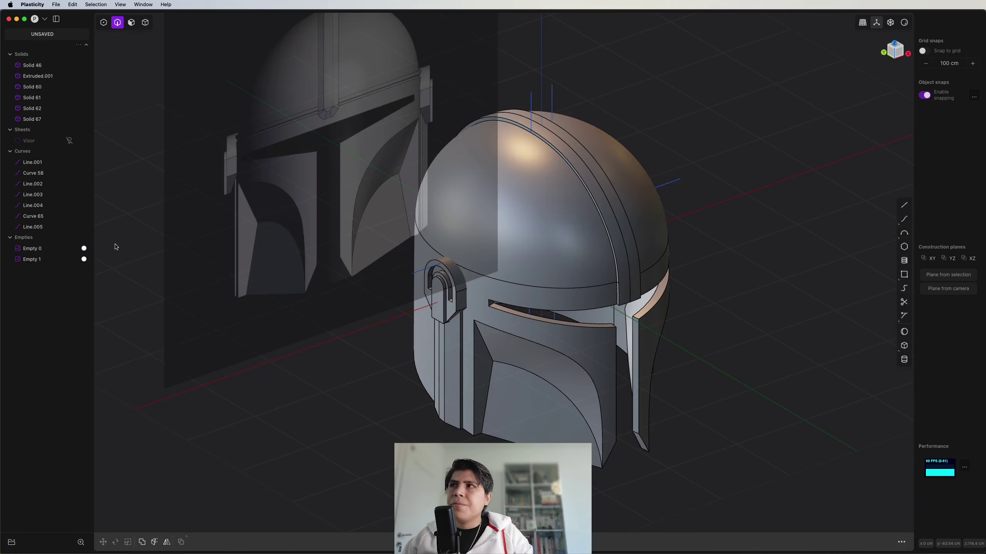
pyautogui.moveTo(115, 247); pyautogui.dragTo(543, 241, button='middle')
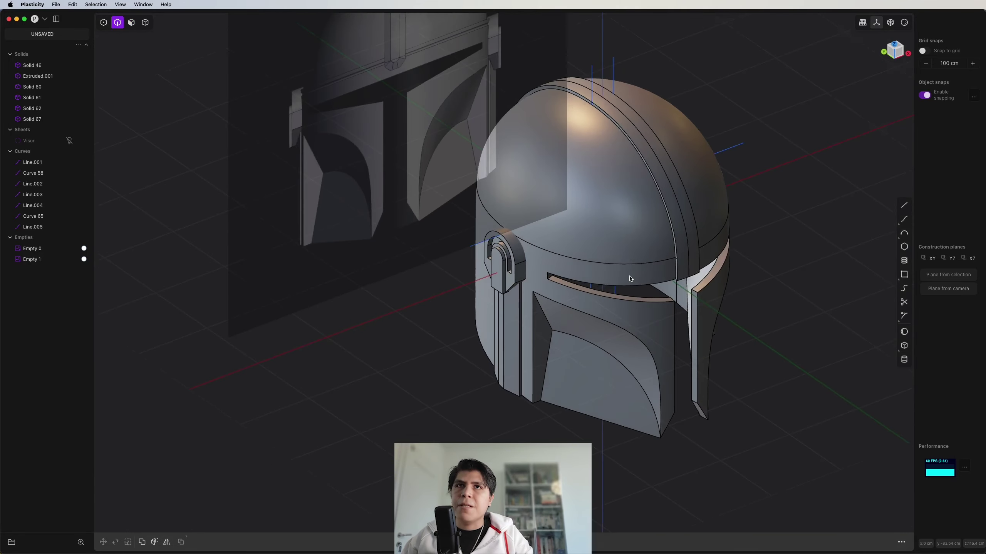
pyautogui.keyDown('shift'); pyautogui.moveTo(678, 223); pyautogui.dragTo(625, 334, button='middle'); pyautogui.keyUp('shift')
pyautogui.scroll(5, 625, 335)
pyautogui.press('3')
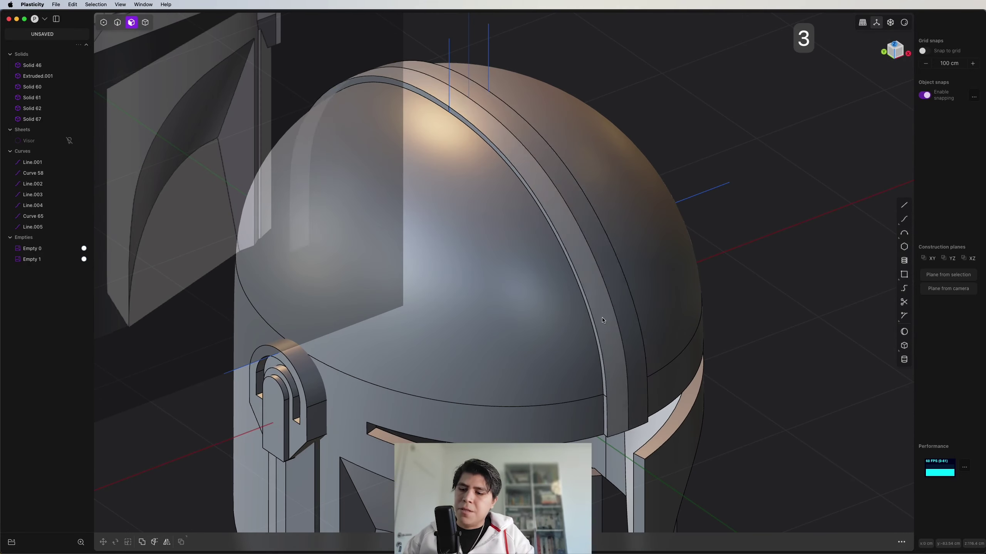
pyautogui.press('4')
pyautogui.click(614, 303)
pyautogui.scroll(-5, 613, 303)
pyautogui.press('g')
pyautogui.press('g')
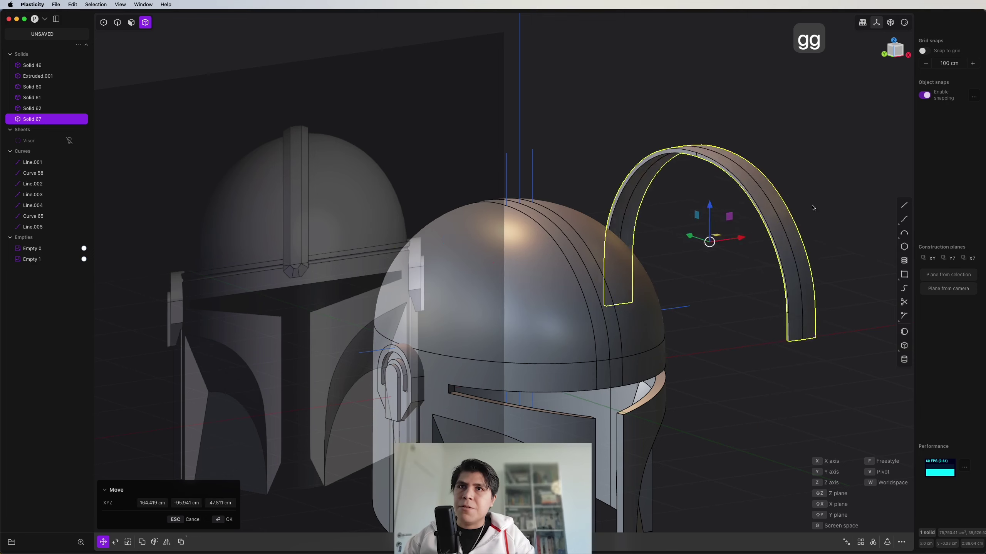
pyautogui.click(694, 244)
# Chamfer the crest's two long outer edges, including their tangent edges, by about 1.71 cm.
pyautogui.scroll(10, 677, 280)
pyautogui.press('2')
pyautogui.scroll(-5, 654, 234)
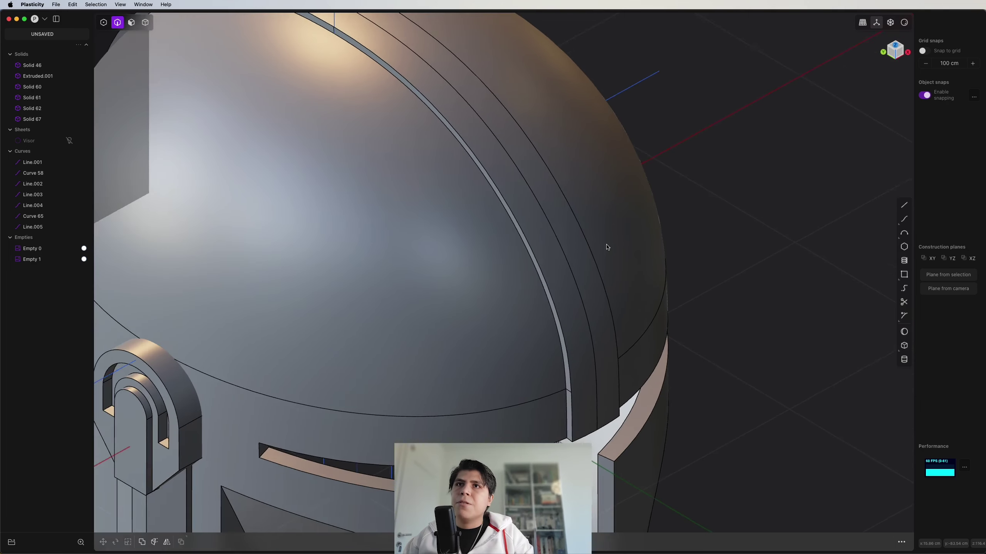
pyautogui.click(559, 186)
pyautogui.press('f')
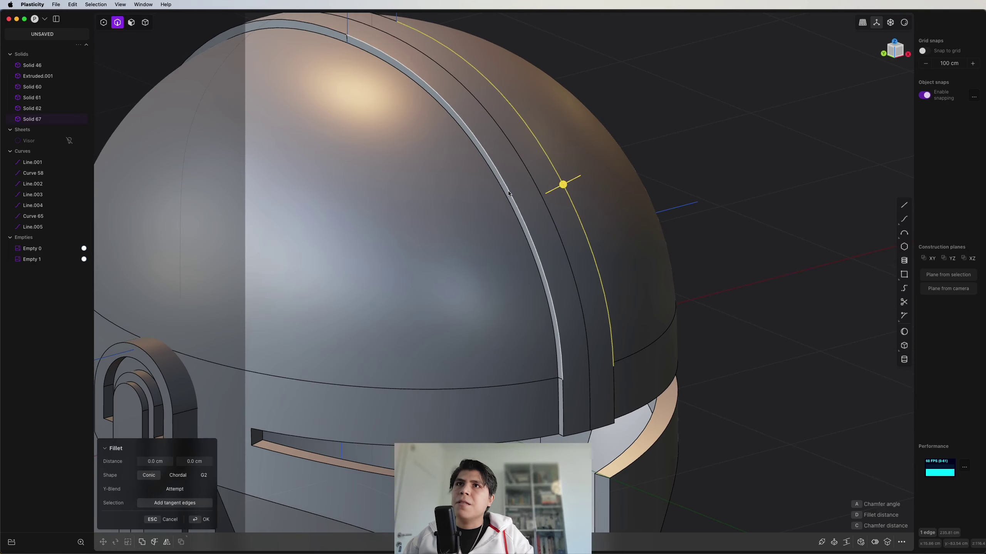
pyautogui.moveTo(527, 204); pyautogui.dragTo(527, 192, button='middle')
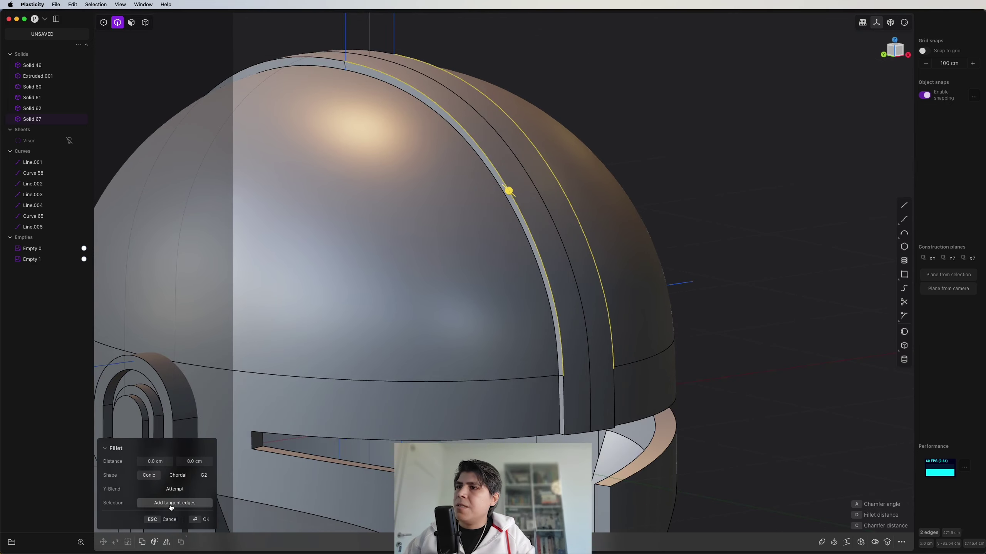
pyautogui.moveTo(532, 238); pyautogui.dragTo(500, 123, button='middle')
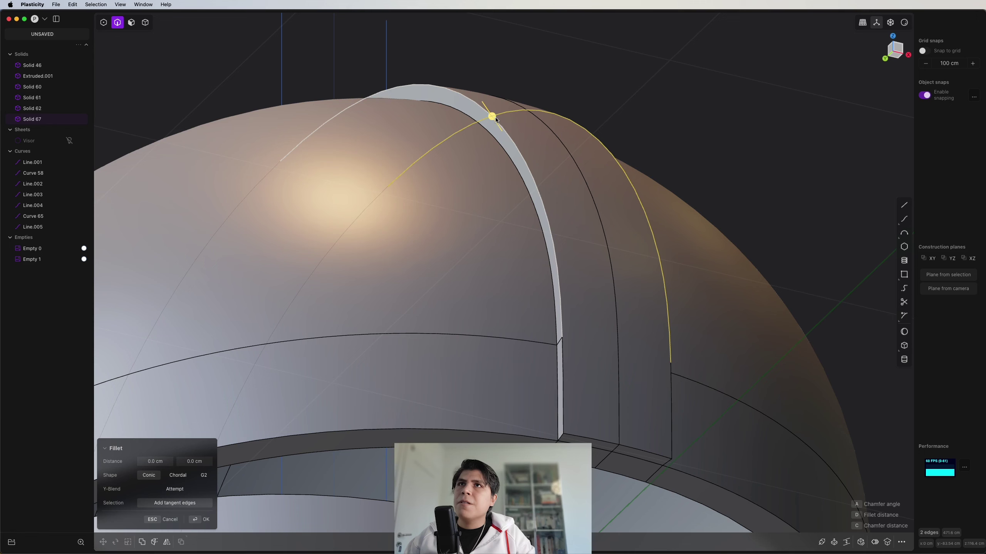
pyautogui.moveTo(496, 120); pyautogui.dragTo(505, 126)
pyautogui.moveTo(571, 237); pyautogui.dragTo(543, 150, button='middle')
pyautogui.scroll(3, 716, 352)
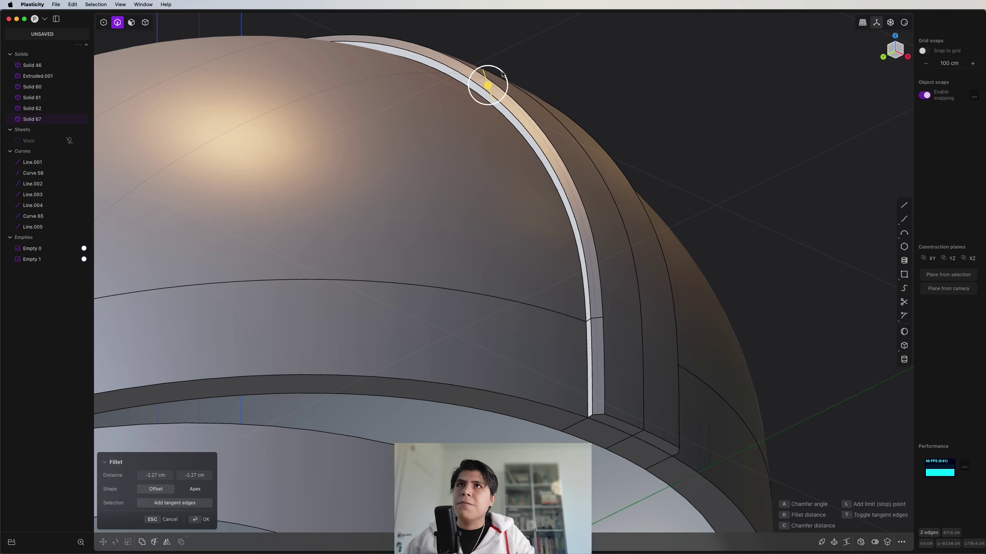
pyautogui.moveTo(490, 83)
pyautogui.mouseDown()
pyautogui.moveTo(489, 92)
pyautogui.moveTo(486, 81)
pyautogui.mouseUp()
# Set the crest chamfer's second distance to about 9.32 cm to match the reference's bevel width and apply it.
pyautogui.moveTo(503, 151); pyautogui.dragTo(418, 235, button='middle')
pyautogui.press('3')
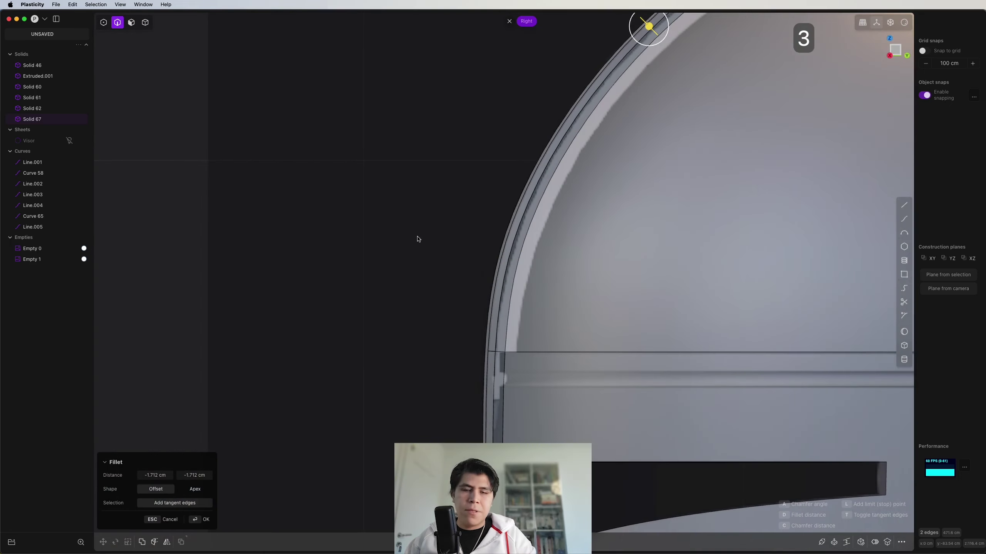
pyautogui.moveTo(495, 248); pyautogui.dragTo(675, 229, button='middle')
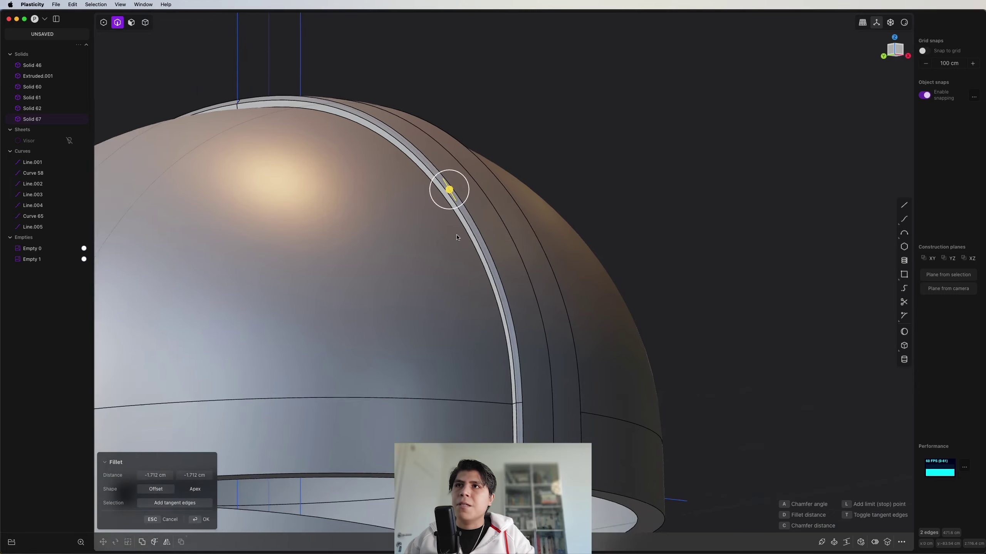
pyautogui.scroll(3, 499, 155)
pyautogui.scroll(-5, 500, 132)
pyautogui.moveTo(475, 110); pyautogui.dragTo(513, 201, button='middle')
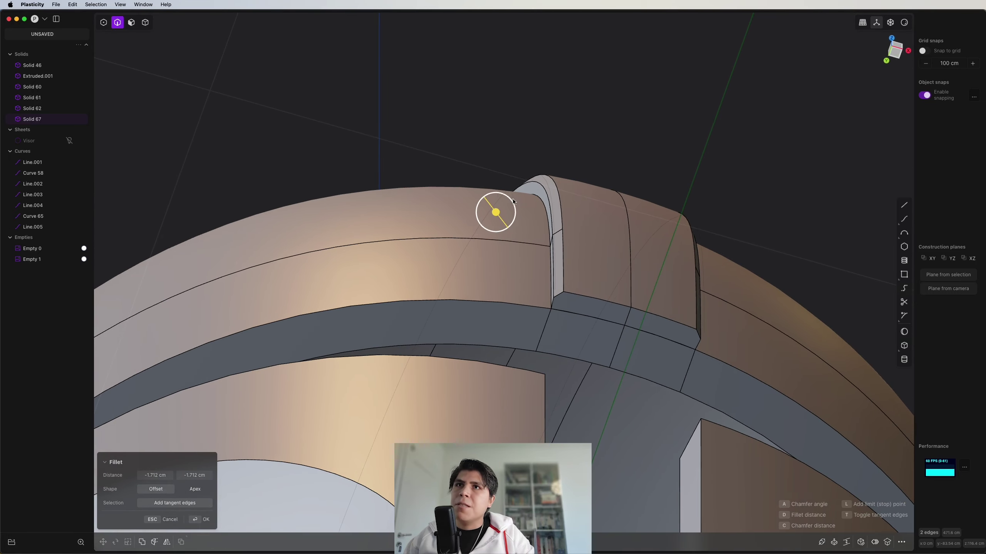
pyautogui.moveTo(509, 201); pyautogui.dragTo(608, 178)
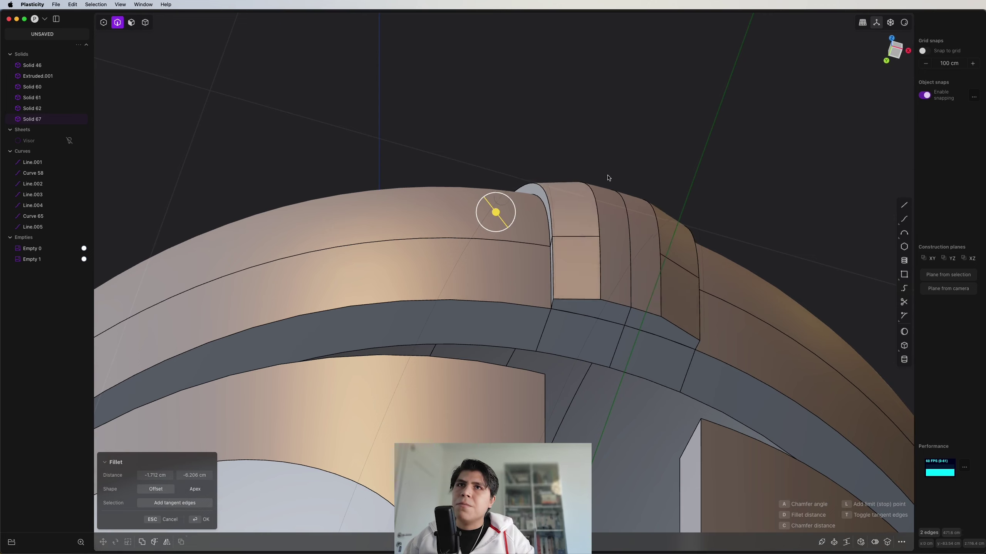
pyautogui.click(901, 49)
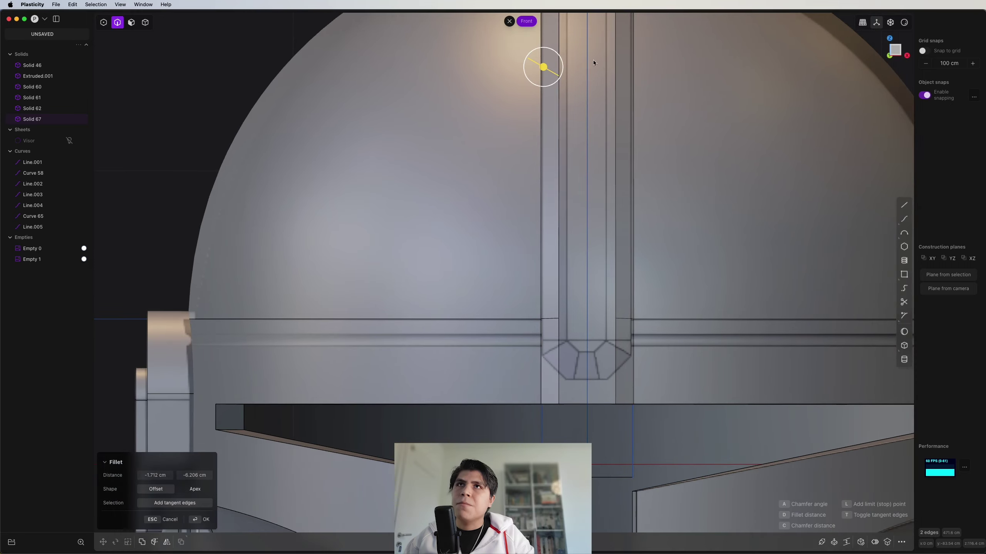
pyautogui.moveTo(562, 54); pyautogui.dragTo(560, 54)
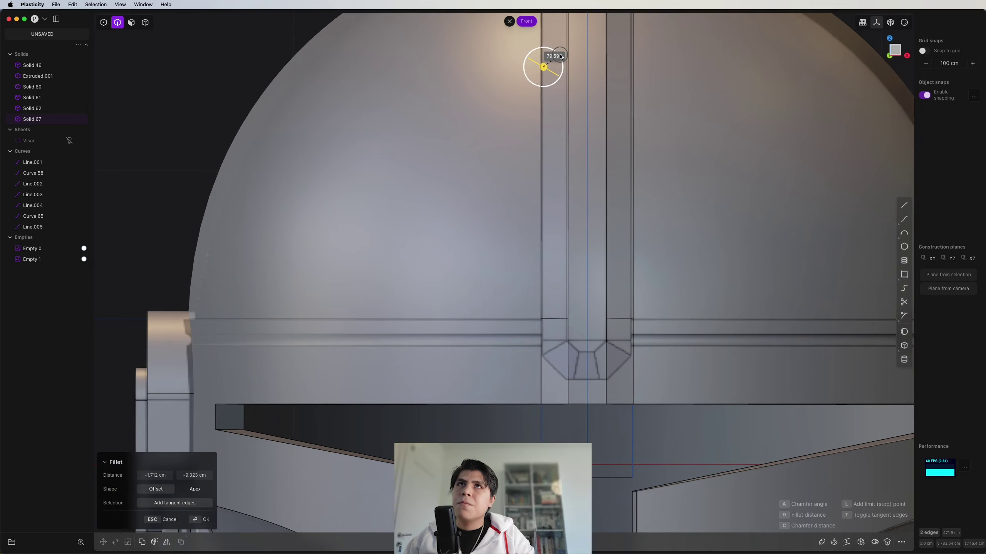
pyautogui.moveTo(560, 56); pyautogui.dragTo(605, 244, button='middle')
pyautogui.press('Return')
# Compare the crest's lower end with the front reference, viewing it from below and from the front.
pyautogui.scroll(-3, 513, 148)
pyautogui.press('Escape')
pyautogui.hotkey('alt', 'z')
pyautogui.keyDown('shift'); pyautogui.moveTo(769, 315); pyautogui.dragTo(550, 259, button='middle'); pyautogui.keyUp('shift')
pyautogui.scroll(3, 526, 260)
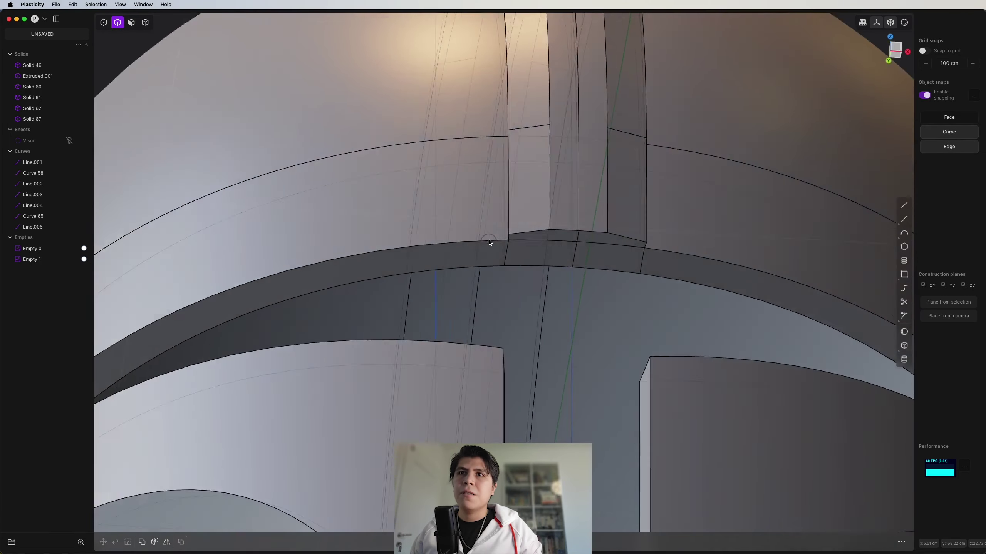
pyautogui.moveTo(489, 242); pyautogui.dragTo(835, 86, button='middle')
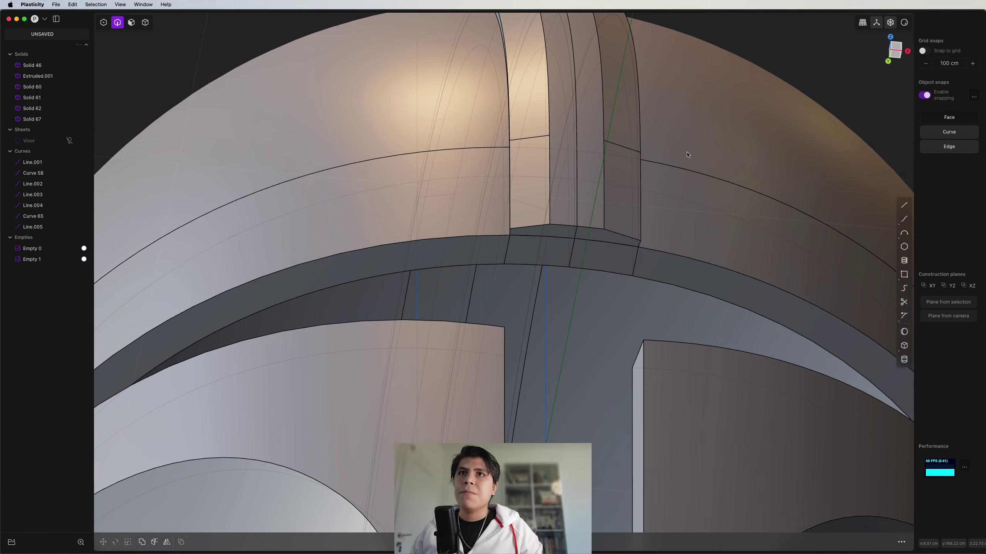
pyautogui.scroll(3, 573, 243)
pyautogui.click(905, 53)
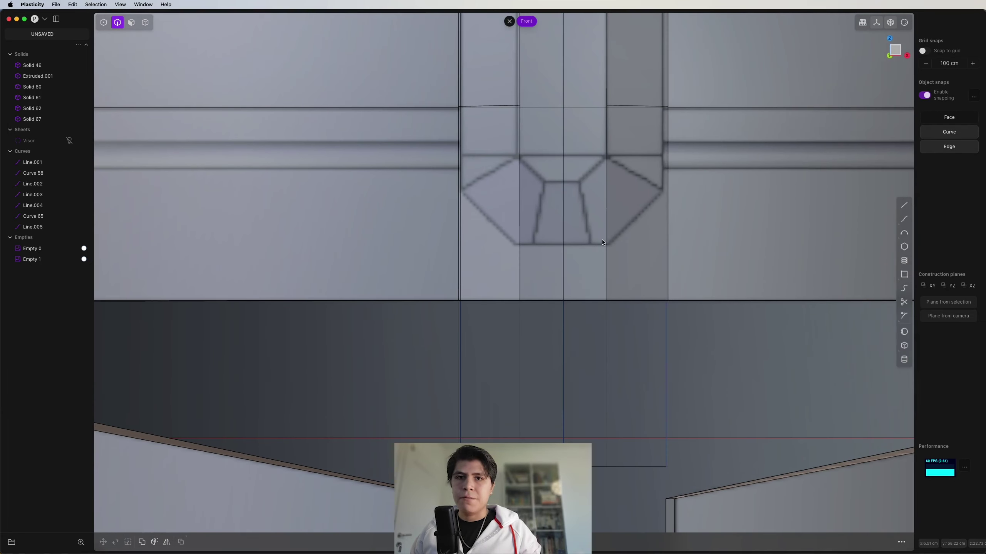
# Offset the crest's two bottom end faces above the visor by about -8.475 cm to reach the front reference's lower edge.
pyautogui.press('3')
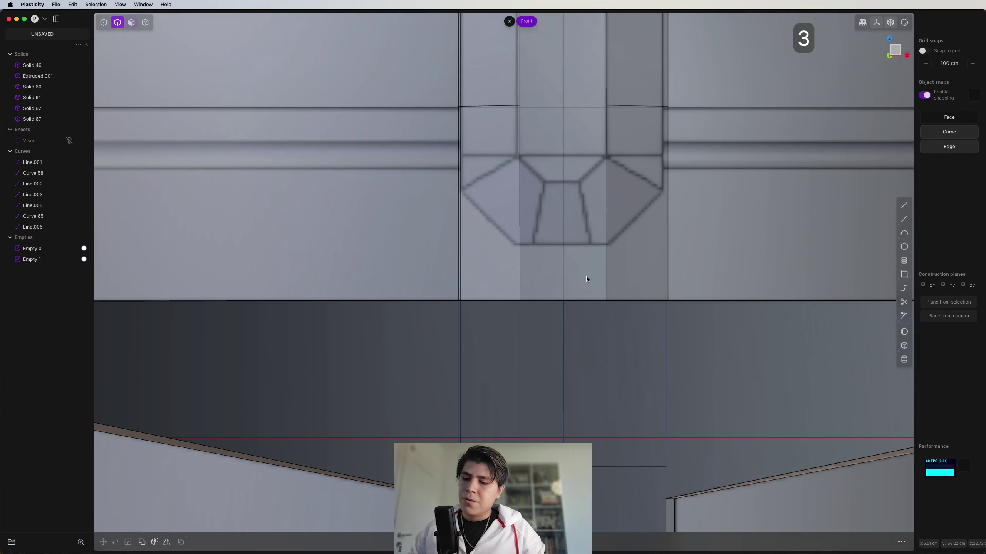
pyautogui.moveTo(586, 278); pyautogui.dragTo(608, 370, button='middle')
pyautogui.scroll(-10, 608, 370)
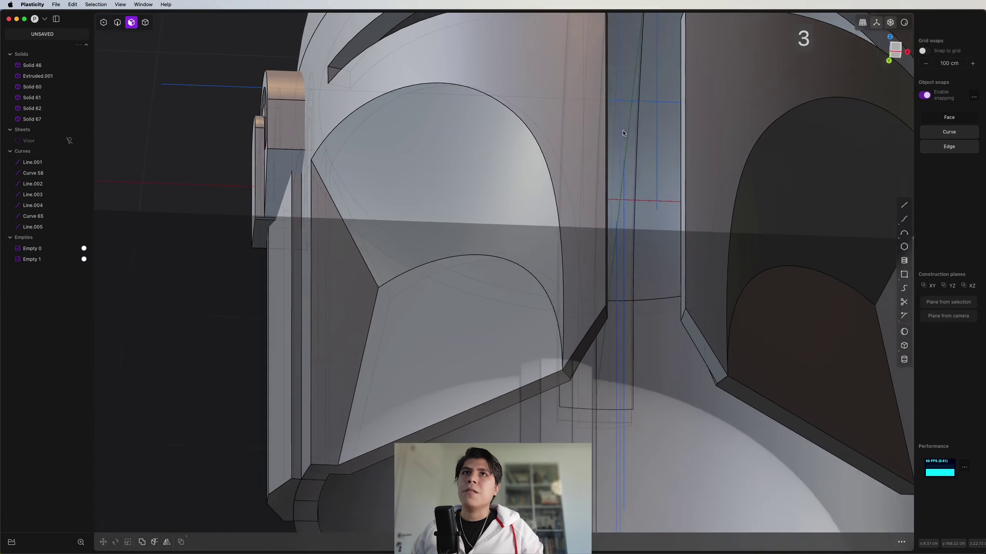
pyautogui.scroll(10, 558, 213)
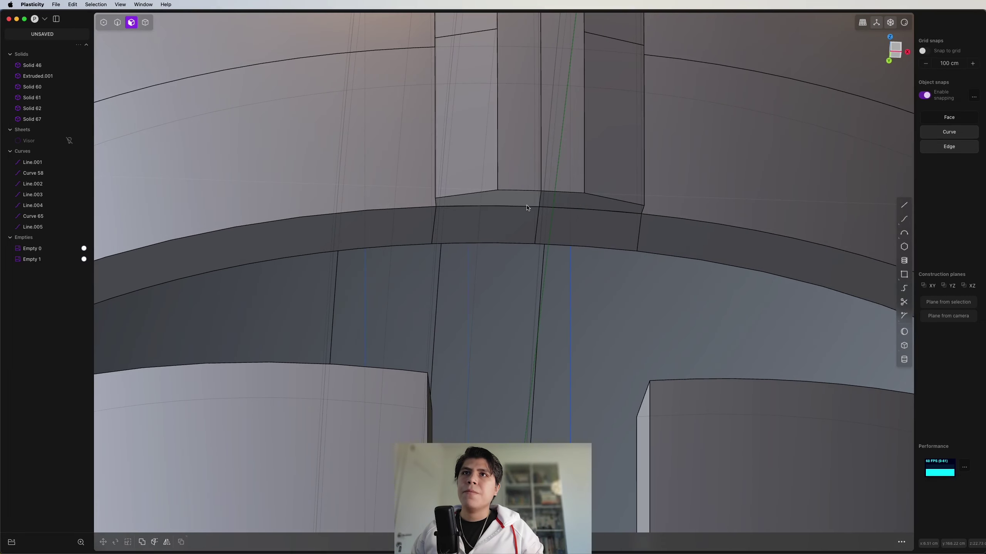
pyautogui.click(527, 204)
pyautogui.keyDown('shift'); pyautogui.click(574, 204); pyautogui.keyUp('shift')
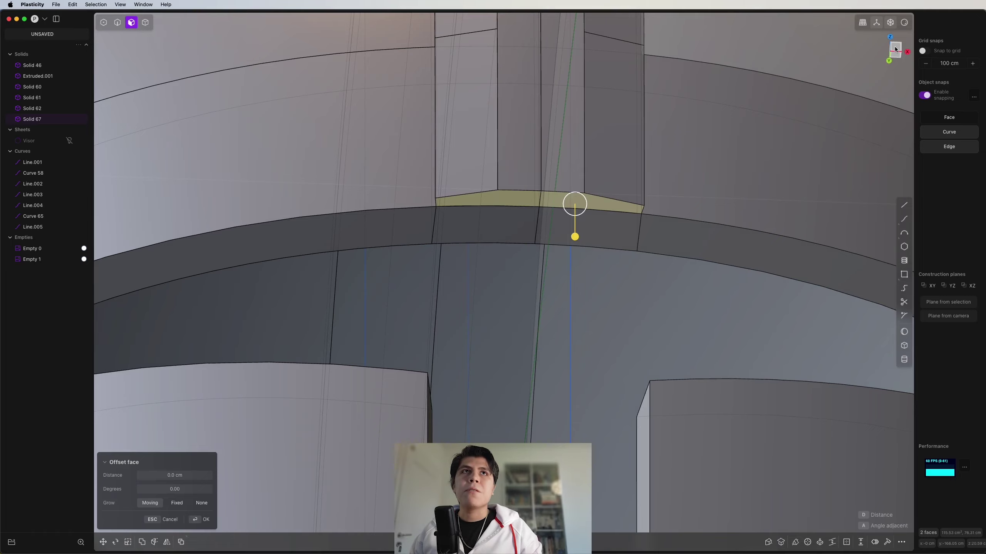
pyautogui.click(895, 49)
pyautogui.keyDown('shift'); pyautogui.moveTo(553, 384); pyautogui.dragTo(636, 50, button='middle'); pyautogui.keyUp('shift')
pyautogui.scroll(-6, 565, 119)
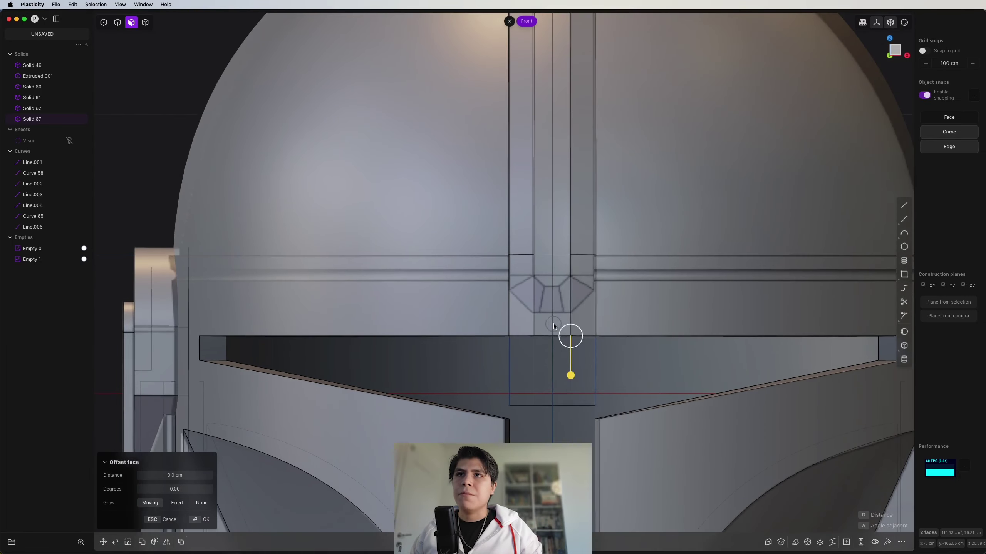
pyautogui.scroll(3, 554, 326)
pyautogui.moveTo(575, 369); pyautogui.dragTo(585, 334)
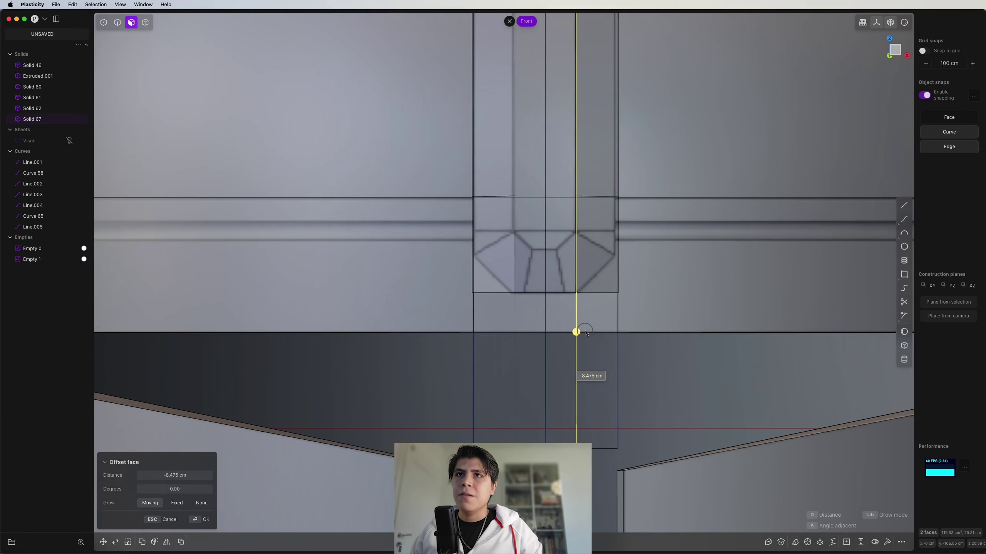
pyautogui.scroll(4, 571, 275)
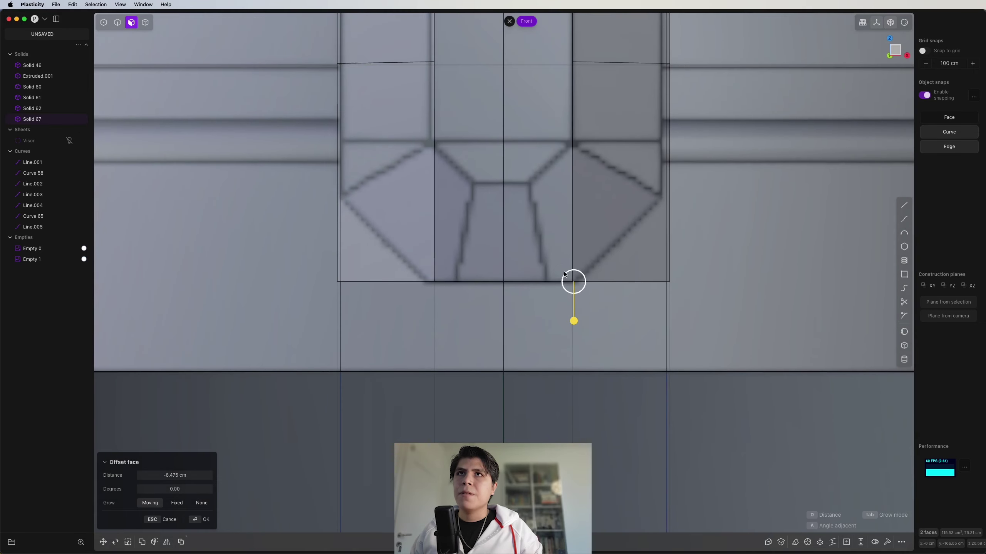
# Chamfer the two short corner edges at the crest's lower end to match the reference's slanted corners in the front view.
pyautogui.press('2')
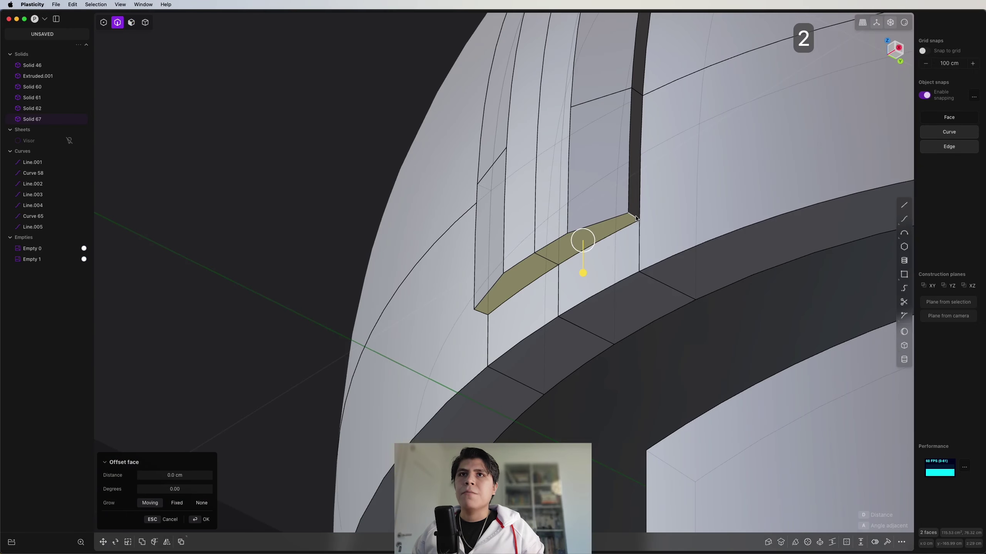
pyautogui.click(504, 299)
pyautogui.press('f')
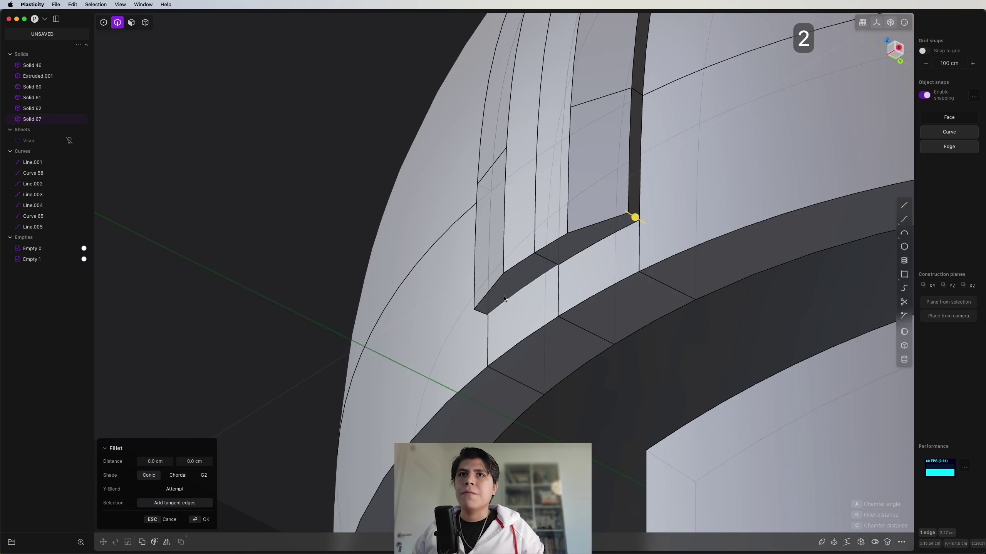
pyautogui.click(891, 50)
pyautogui.moveTo(337, 246); pyautogui.dragTo(391, 176)
pyautogui.press('Return')
# Draw a polyline over the reference from the crest's left chamfer corner up to the bevel edge, down to the inner corner, and horizontally towards the centre.
pyautogui.scroll(2, 505, 212)
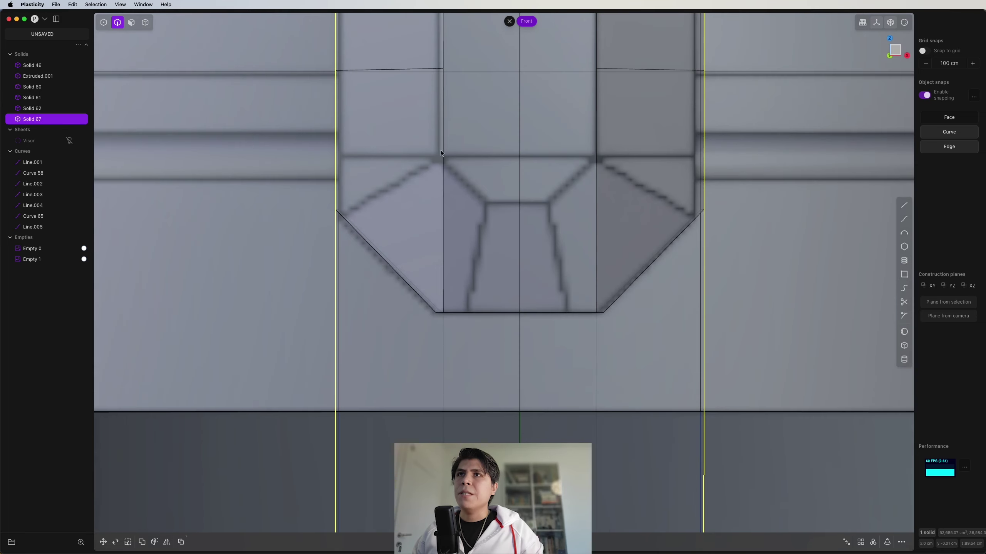
pyautogui.scroll(2, 540, 198)
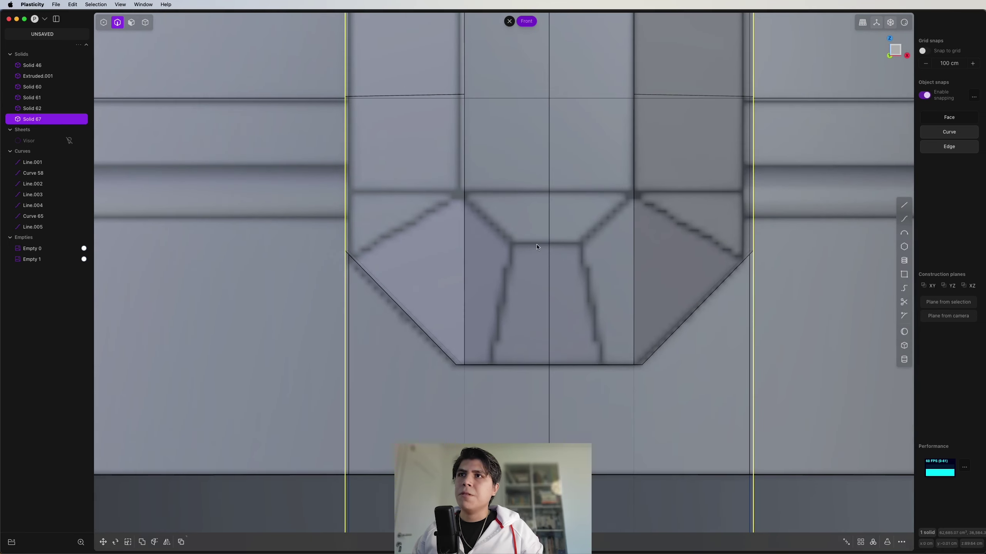
pyautogui.keyDown('shift'); pyautogui.moveTo(539, 270); pyautogui.dragTo(544, 235, button='middle'); pyautogui.keyUp('shift')
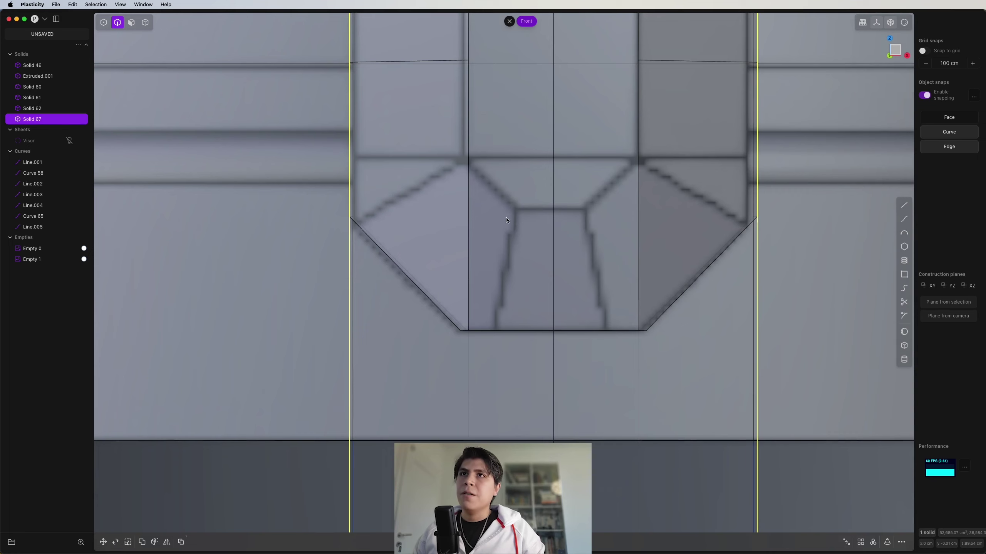
pyautogui.scroll(1, 520, 268)
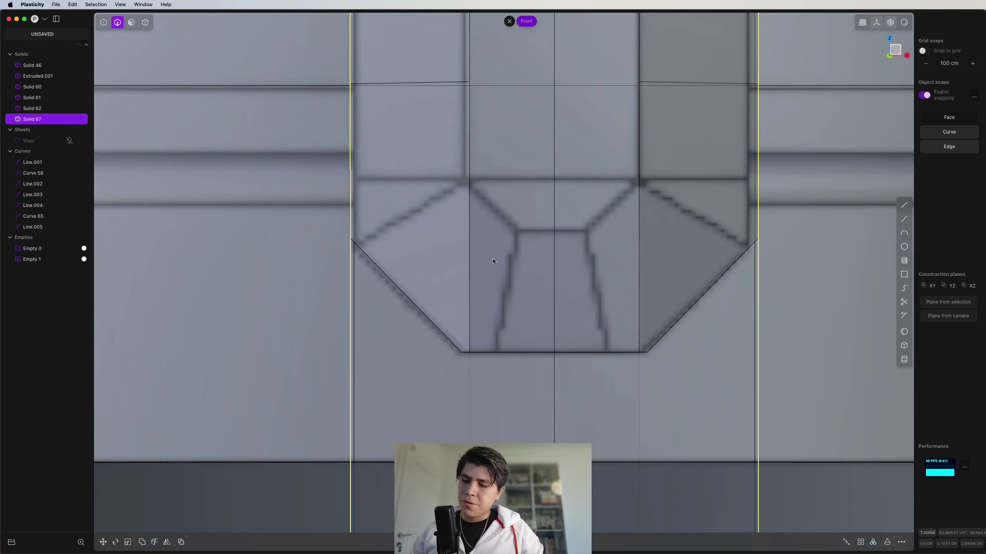
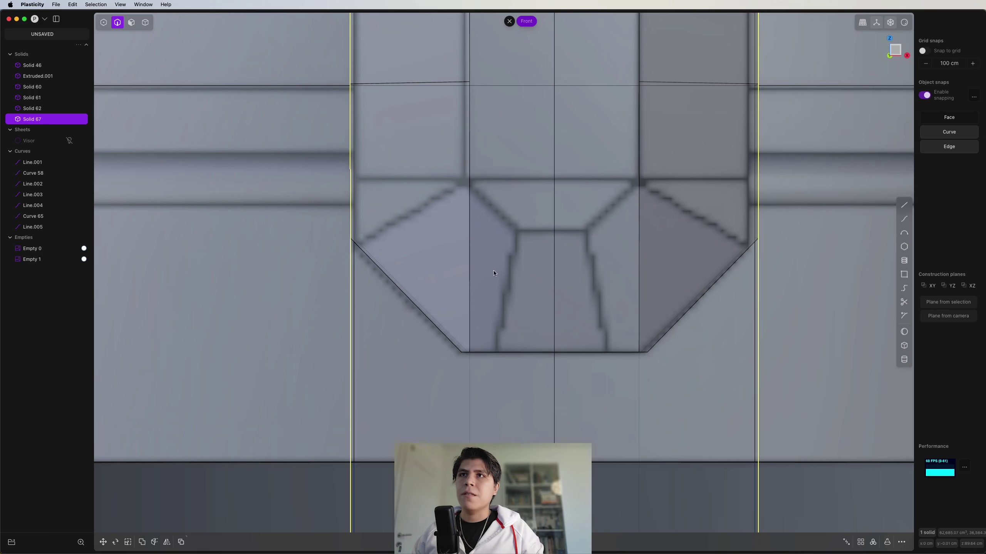
pyautogui.hotkey('shift', 'a')
pyautogui.moveTo(351, 238); pyautogui.dragTo(351, 239, button='middle')
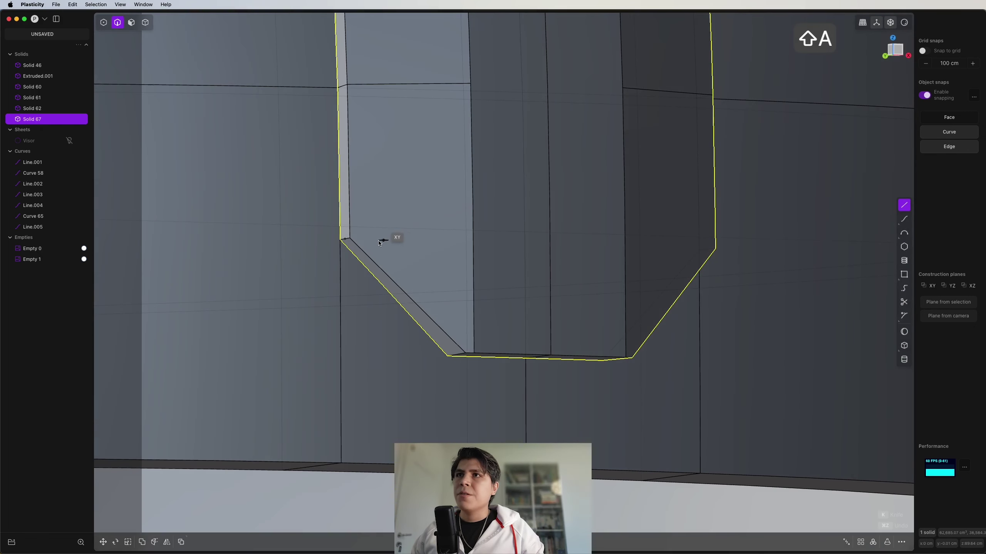
pyautogui.click(349, 239)
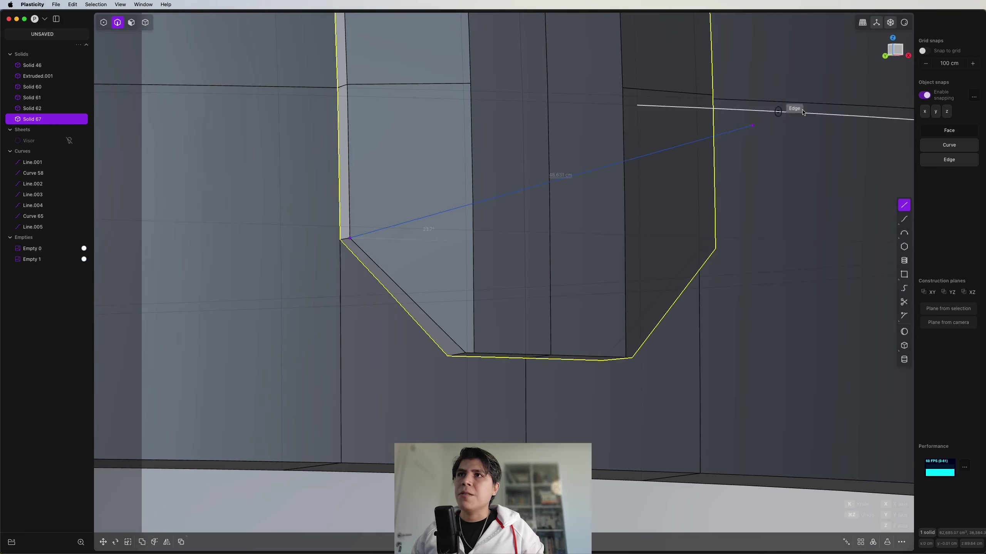
pyautogui.click(896, 51)
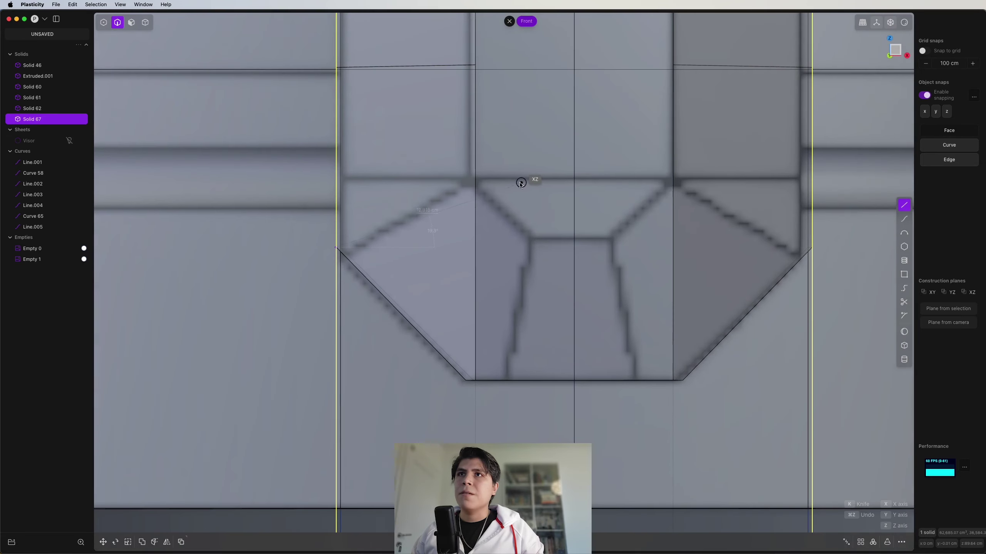
pyautogui.click(476, 177)
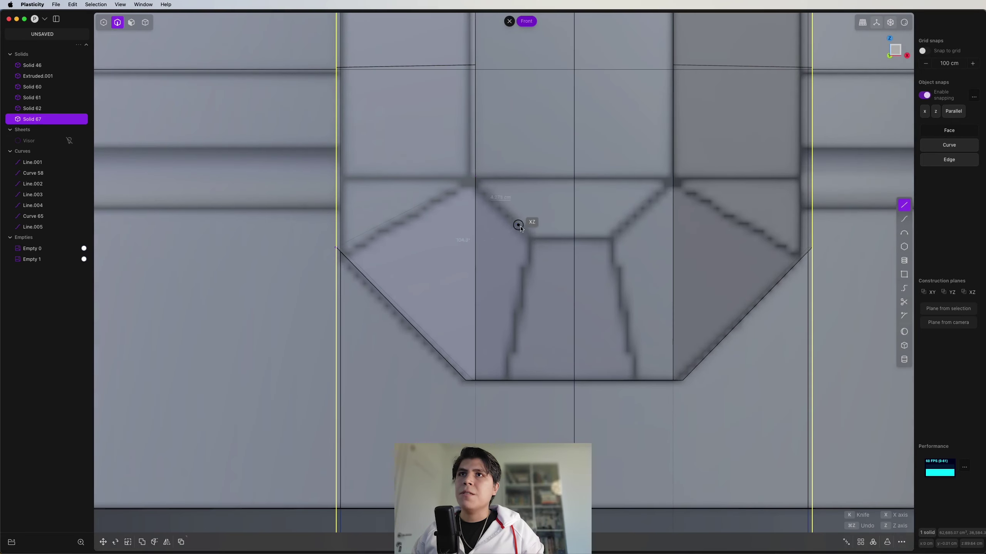
pyautogui.click(532, 239)
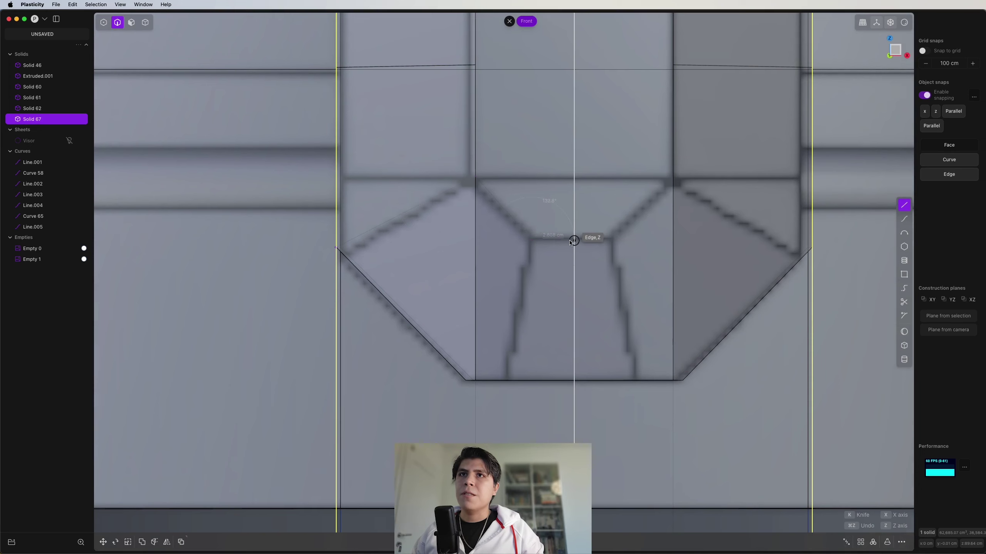
pyautogui.scroll(5, 567, 240)
pyautogui.click(556, 242)
pyautogui.press('Return')
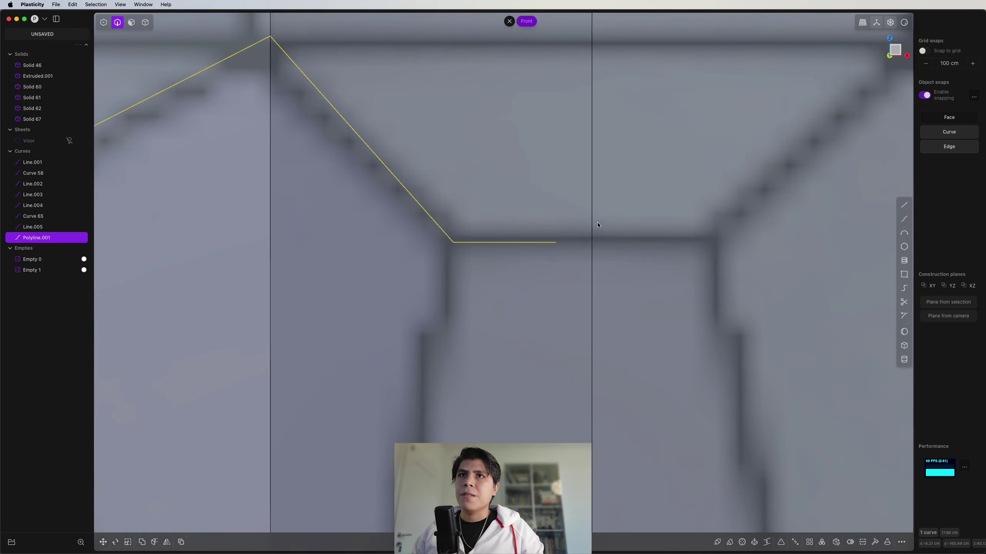
# Move the polyline's free end vertex horizontally onto the crest's centre line.
pyautogui.click(543, 256)
pyautogui.press('g')
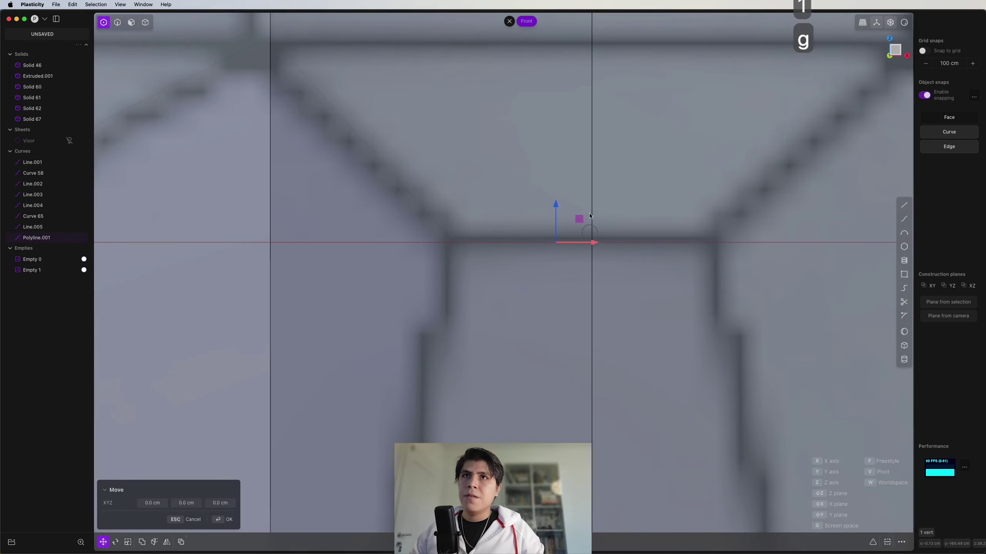
pyautogui.click(586, 146)
pyautogui.scroll(-5, 575, 149)
# Mirror the polyline across the crest's centre along X and imprint both curves onto the crest solid.
pyautogui.press('2')
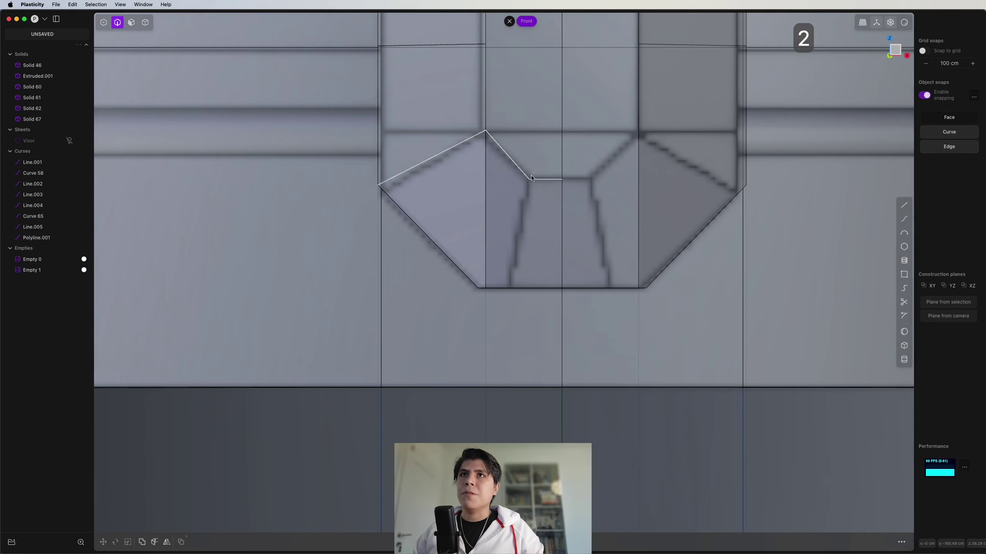
pyautogui.hotkey('alt', 'x')
pyautogui.press('x')
pyautogui.keyDown('shift'); pyautogui.click(517, 227); pyautogui.keyUp('shift')
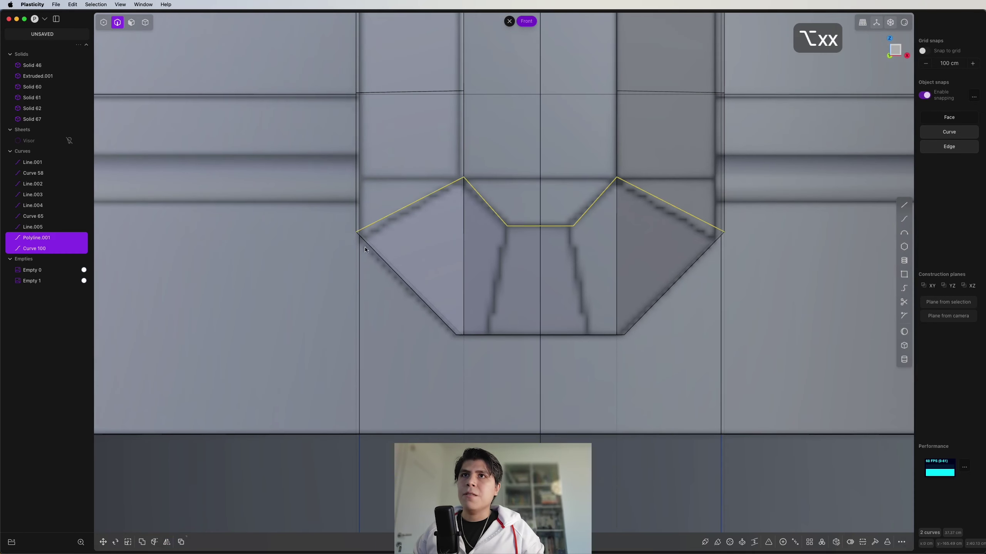
pyautogui.hotkey('shift', 'i')
pyautogui.click(673, 221)
pyautogui.rightClick(674, 221)
# Draw a straight line from the left inner corner of the imprinted outline down to the crest's bottom edge, following the reference.
pyautogui.scroll(3, 459, 227)
pyautogui.hotkey('shift', 'a')
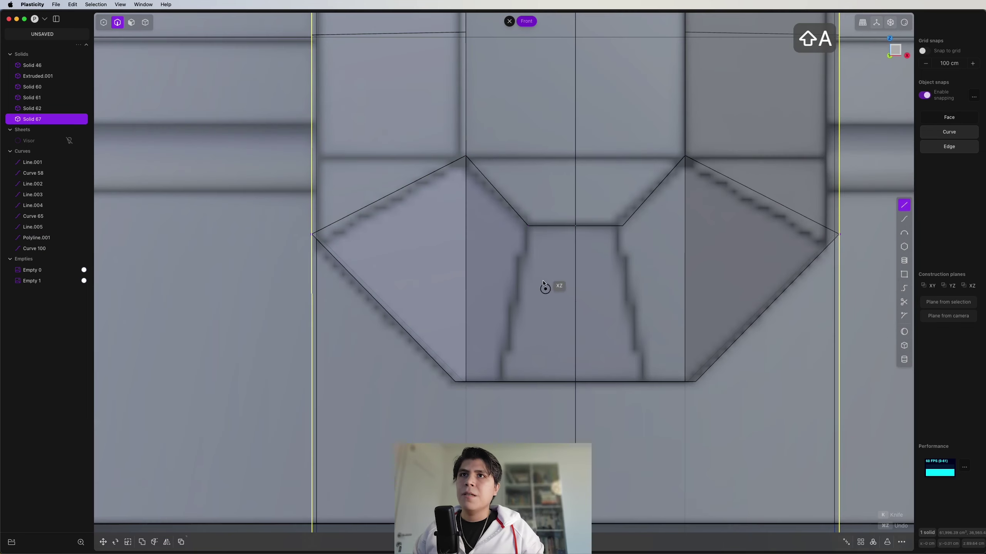
pyautogui.click(530, 231)
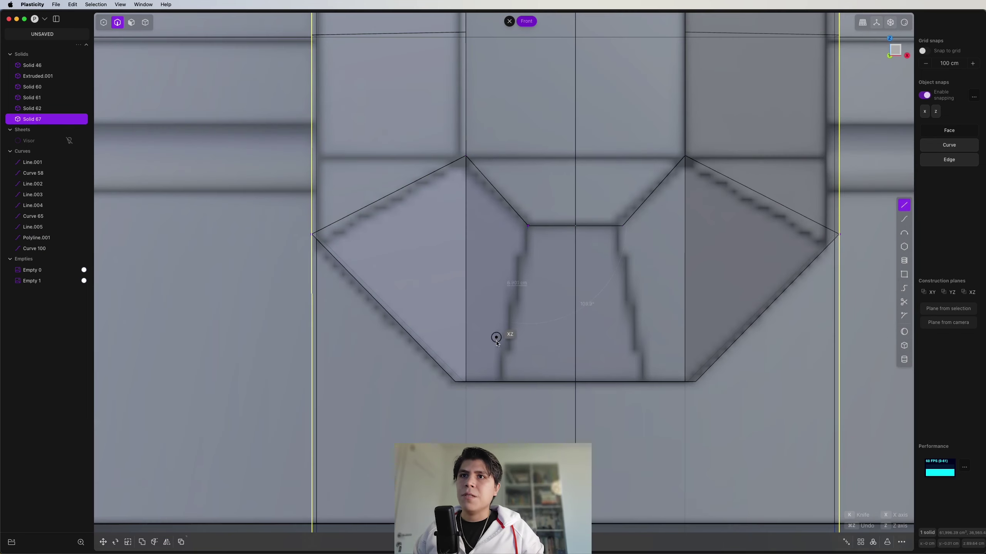
pyautogui.click(500, 381)
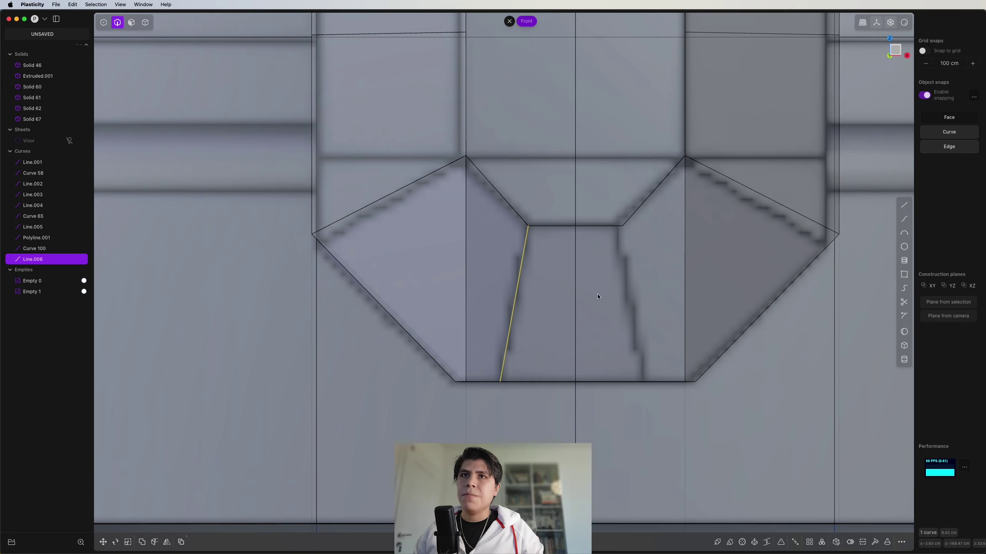
# Mirror the slanted line along X and imprint both slanted lines onto the crest solid.
pyautogui.hotkey('alt', 'x')
pyautogui.press('x')
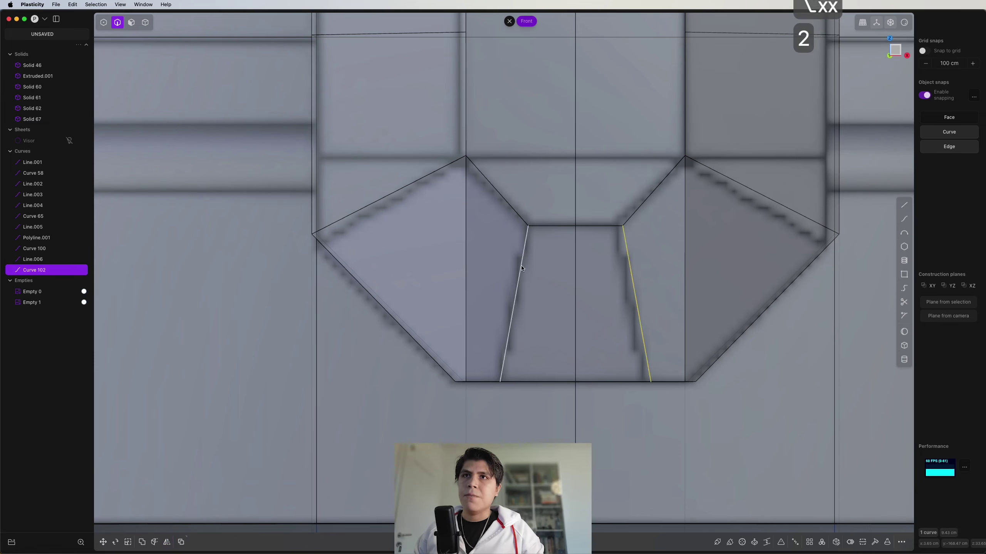
pyautogui.keyDown('shift'); pyautogui.click(522, 268); pyautogui.keyUp('shift')
pyautogui.hotkey('shift', 'i')
pyautogui.click(566, 261)
pyautogui.press('Return')
pyautogui.moveTo(566, 261); pyautogui.dragTo(460, 342, button='middle')
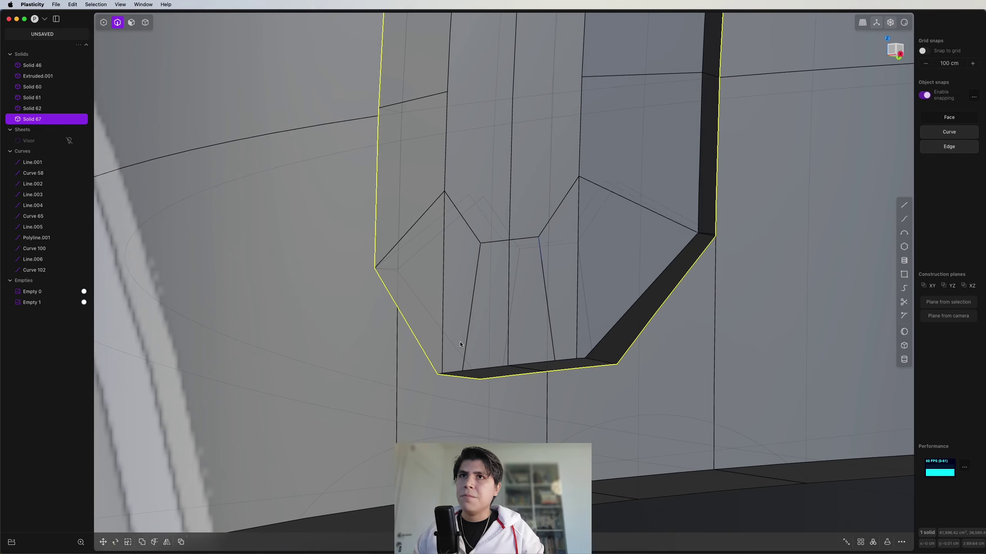
# In the right view, hide the crest solid, draw a slanted straight line crossing its lower tip along the side reference, and unhide the crest.
pyautogui.moveTo(894, 63); pyautogui.dragTo(763, 101, button='middle')
pyautogui.click(897, 49)
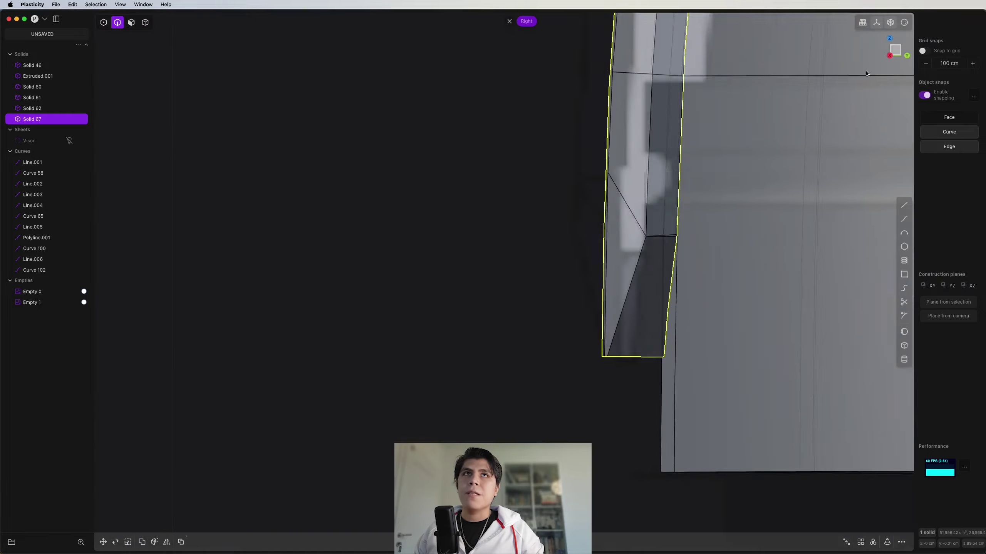
pyautogui.scroll(-3, 543, 258)
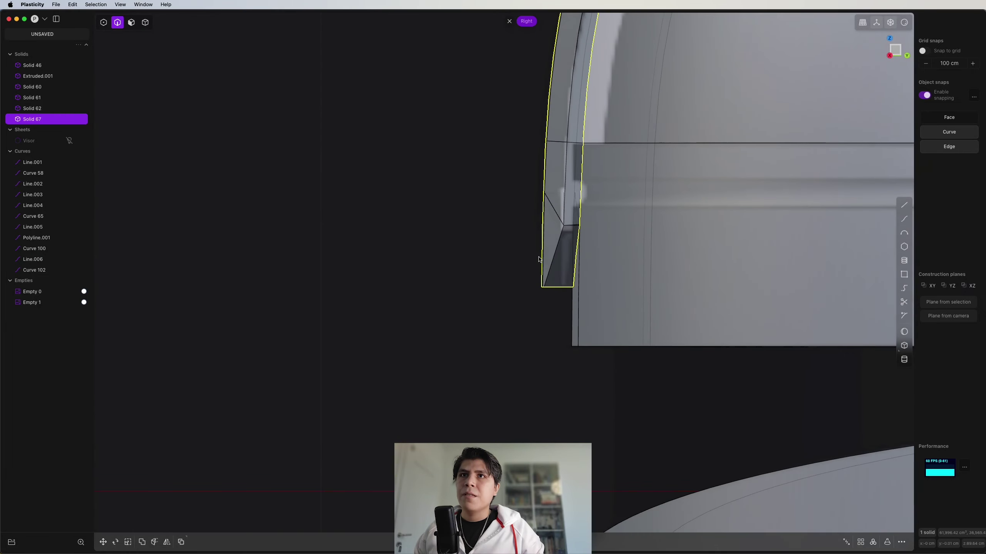
pyautogui.press('h')
pyautogui.scroll(4, 543, 252)
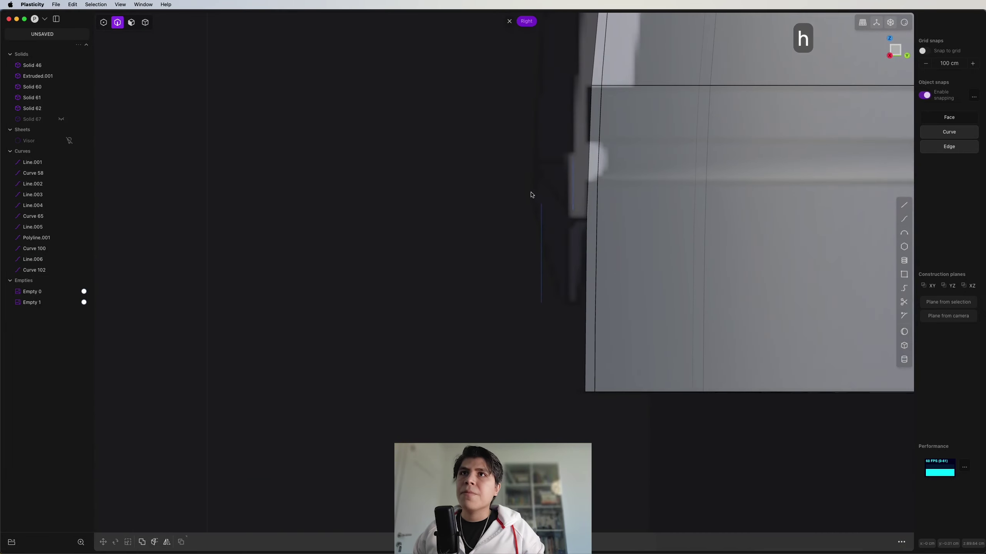
pyautogui.hotkey('shift', 'a')
pyautogui.click(467, 73)
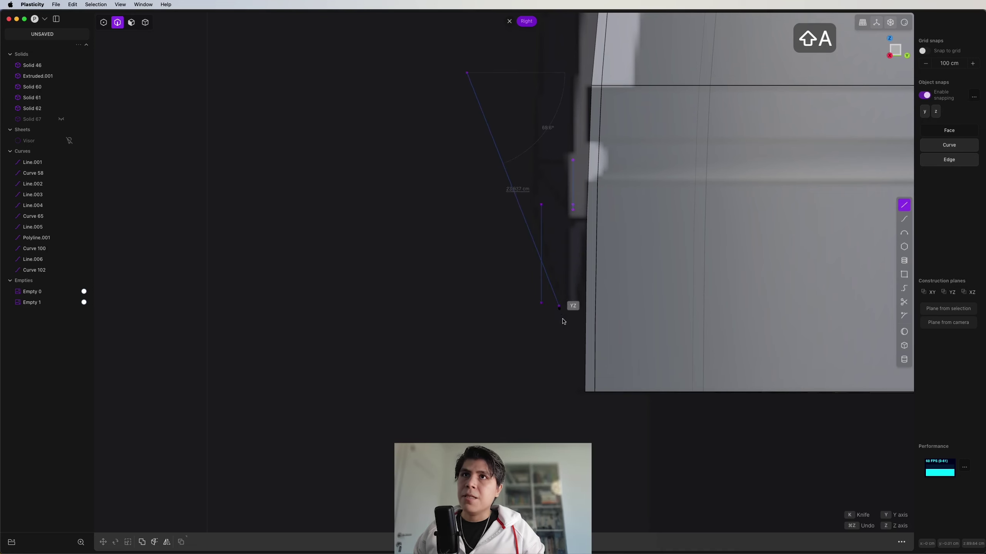
pyautogui.click(574, 340)
pyautogui.hotkey('alt', 'h')
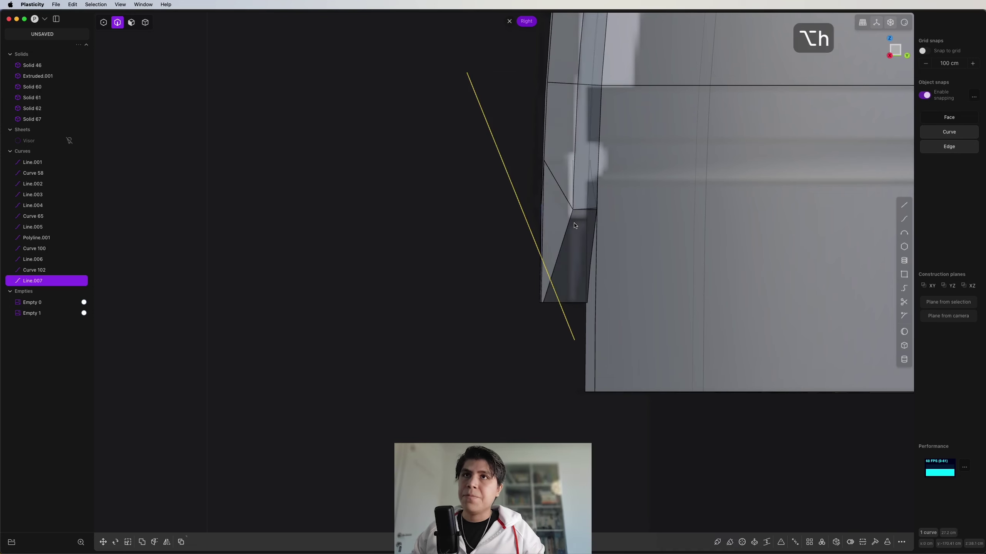
# Move the upper end vertex of the slanted line to steepen its angle against the crest's tip.
pyautogui.press('1')
pyautogui.click(466, 73)
pyautogui.keyDown('shift'); pyautogui.moveTo(434, 123); pyautogui.dragTo(422, 176, button='middle'); pyautogui.keyUp('shift')
pyautogui.press('g')
pyautogui.press('g')
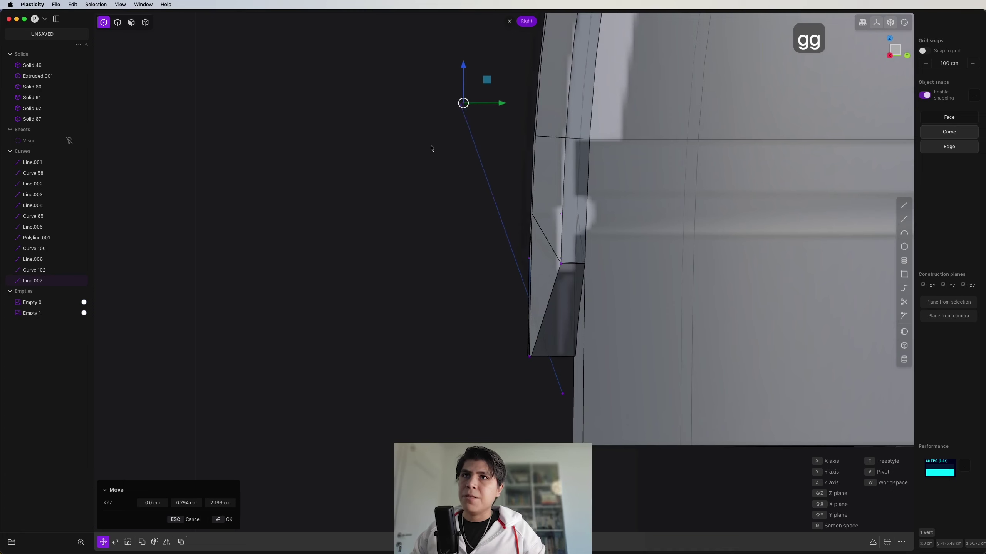
pyautogui.click(434, 140)
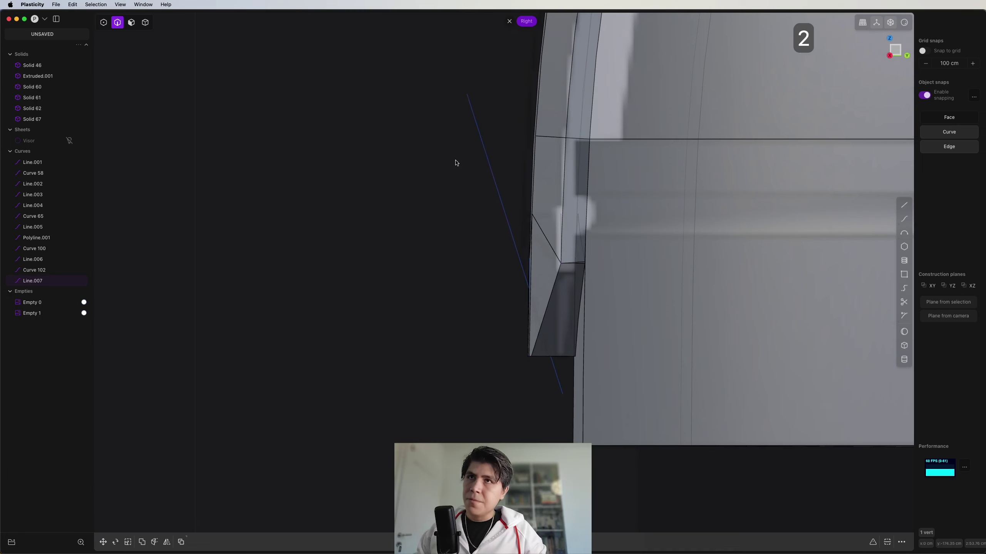
# Cut the crest solid with the slanted line and remove the front piece of its lower tip.
pyautogui.click(488, 165)
pyautogui.press('c')
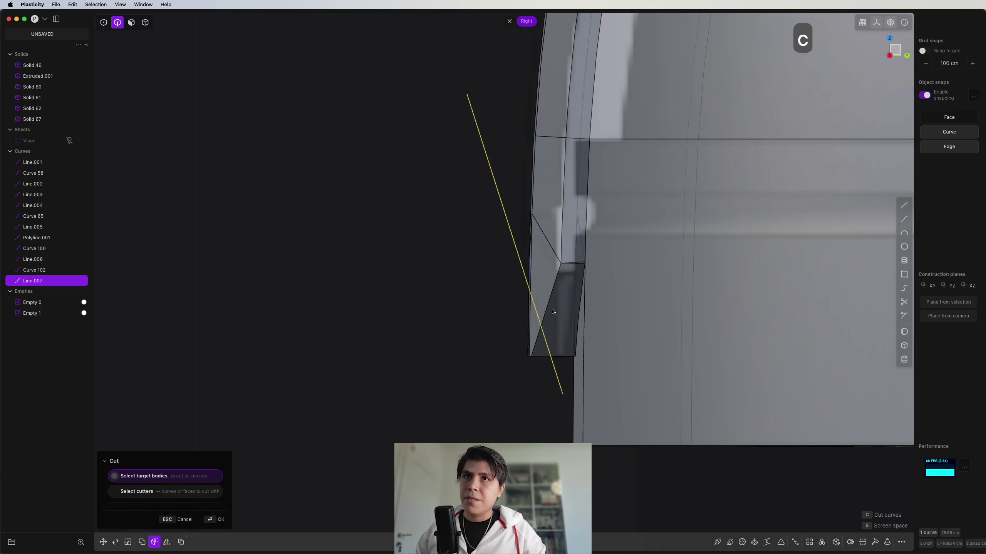
pyautogui.click(524, 333)
pyautogui.press('4')
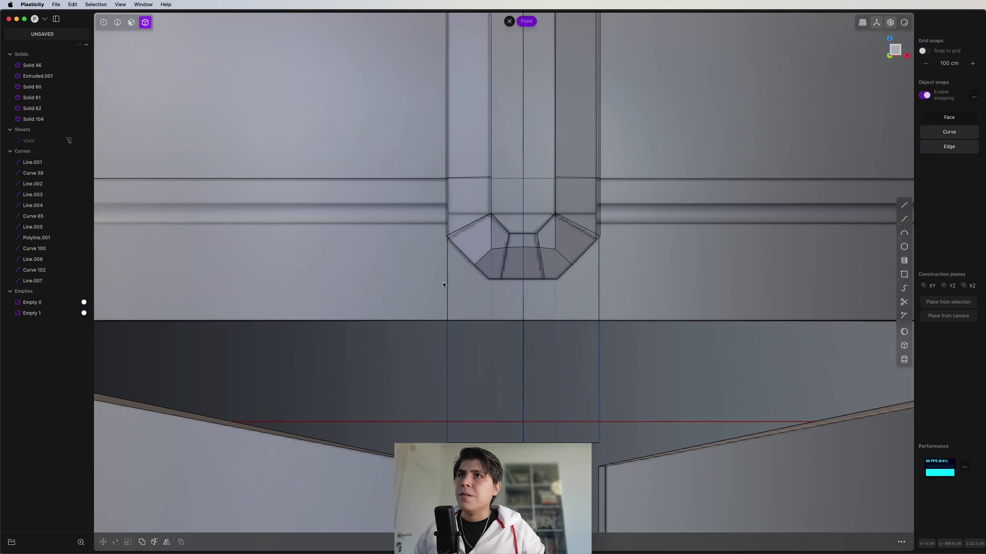
# Delete the crest tip's front facets, covering the cut face, the small inner facets and both outer side facets.
pyautogui.moveTo(443, 282); pyautogui.dragTo(458, 259, button='middle')
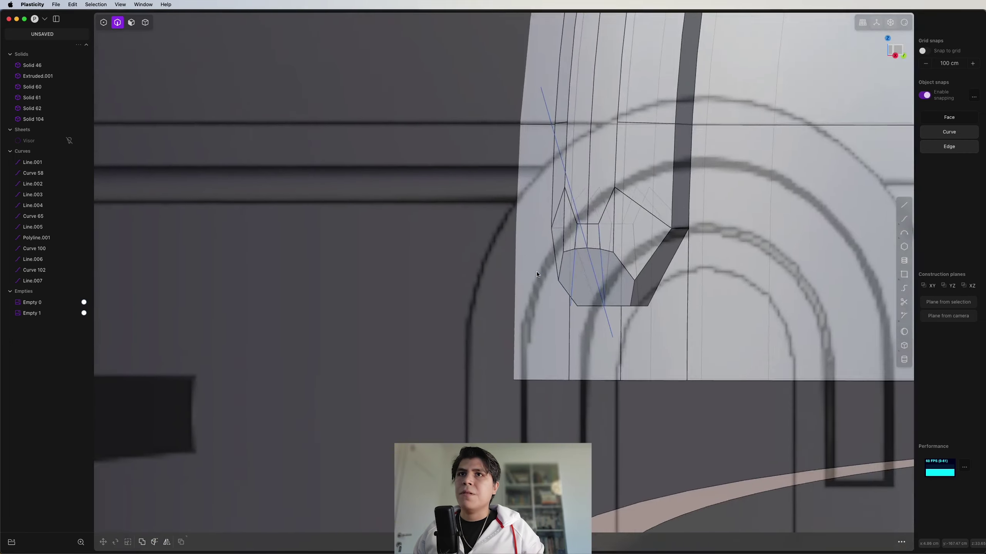
pyautogui.moveTo(536, 271); pyautogui.dragTo(504, 240, button='middle')
pyautogui.scroll(-2, 680, 275)
pyautogui.scroll(3, 516, 260)
pyautogui.moveTo(509, 302); pyautogui.dragTo(557, 271, button='middle')
pyautogui.scroll(3, 535, 266)
pyautogui.press('3')
pyautogui.click(567, 260)
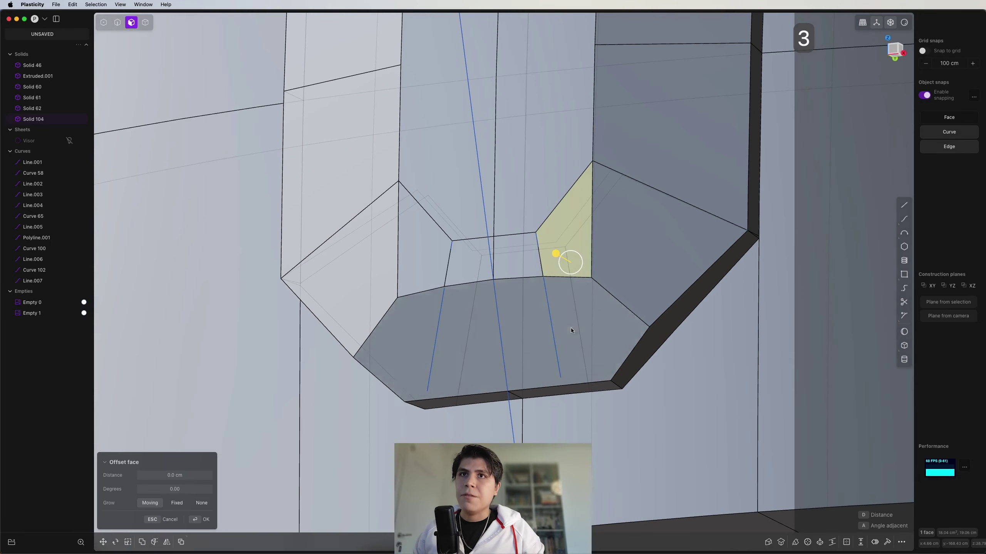
pyautogui.click(570, 330)
pyautogui.click(652, 265)
pyautogui.click(522, 258)
pyautogui.click(421, 249)
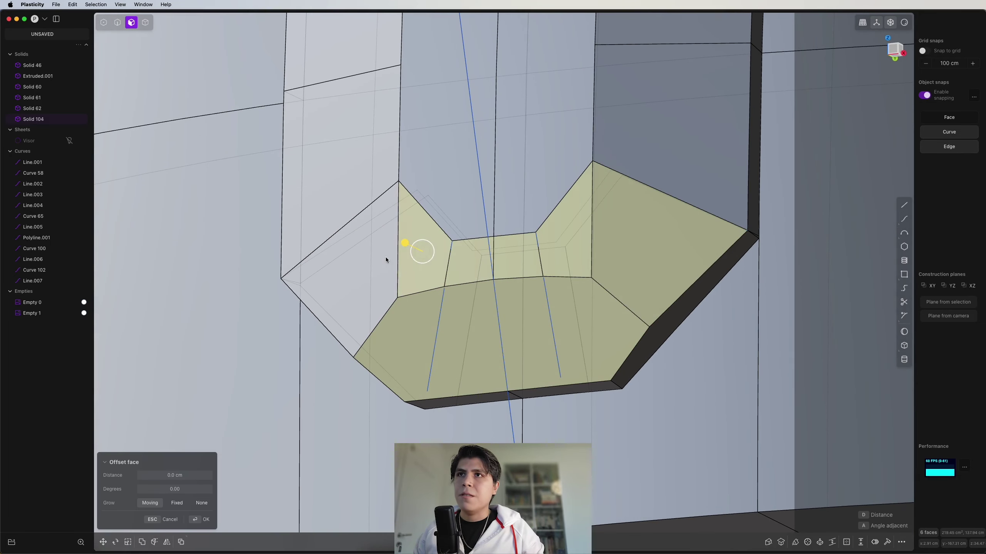
pyautogui.click(380, 260)
pyautogui.press('x')
# Delete the angular outline polyline and its mirrored copy at the crest's tip.
pyautogui.press('2')
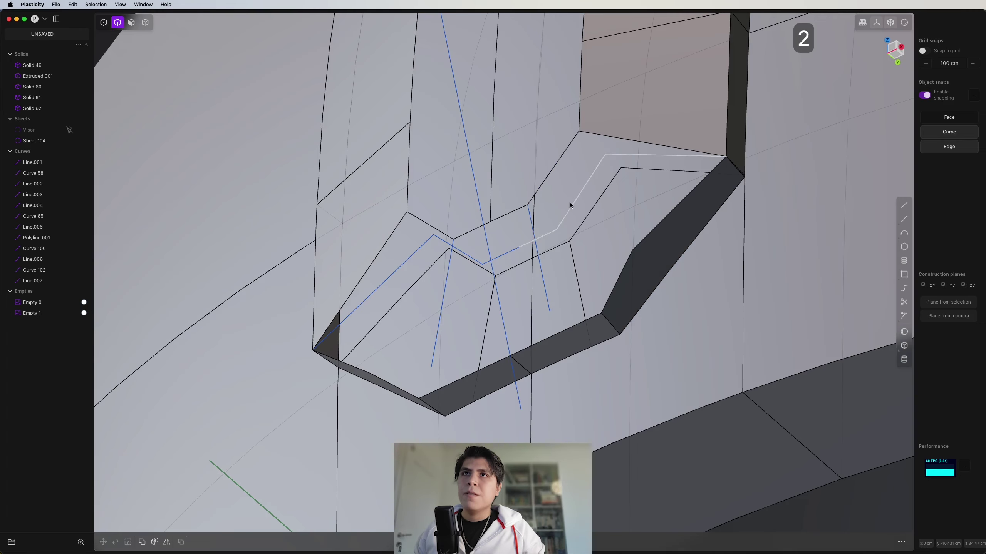
pyautogui.click(508, 246)
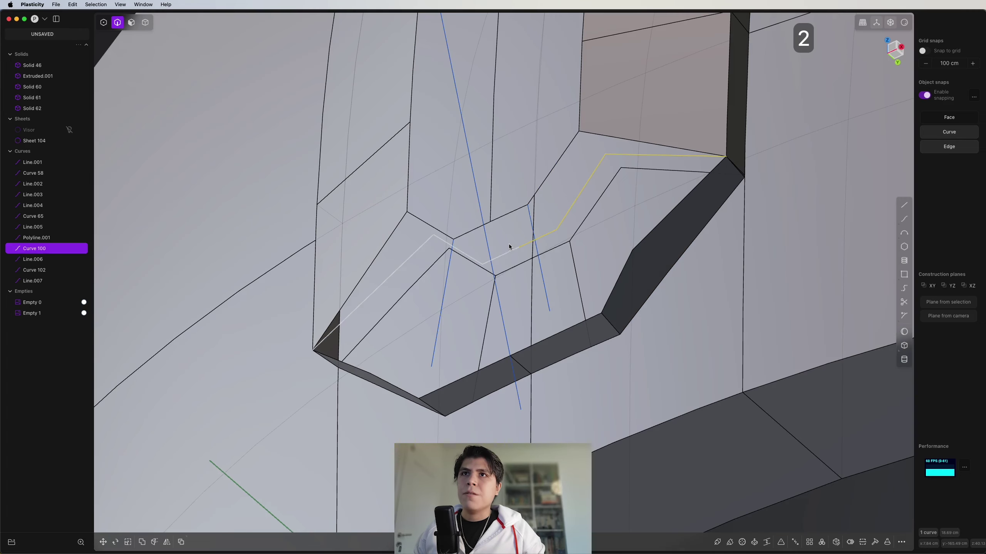
pyautogui.keyDown('shift'); pyautogui.click(504, 251); pyautogui.keyUp('shift')
pyautogui.press('x')
pyautogui.moveTo(503, 251); pyautogui.dragTo(557, 219, button='middle')
# Delete both short slanted lines and the long cutting line at the crest's tip.
pyautogui.click(556, 205)
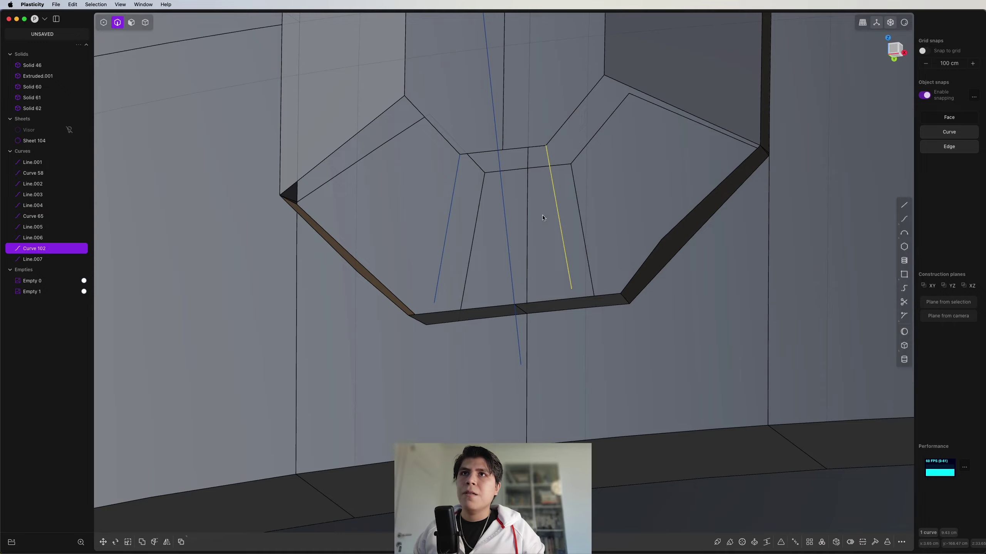
pyautogui.press('x')
pyautogui.click(444, 236)
pyautogui.press('x')
pyautogui.moveTo(444, 236)
pyautogui.mouseDown(button='middle')
pyautogui.moveTo(528, 229)
pyautogui.moveTo(493, 224)
pyautogui.moveTo(537, 238)
pyautogui.moveTo(551, 191)
pyautogui.moveTo(535, 178)
pyautogui.moveTo(501, 249)
pyautogui.moveTo(462, 286)
pyautogui.moveTo(515, 225)
pyautogui.moveTo(547, 239)
pyautogui.mouseUp(button='middle')
pyautogui.hotkey('shift', 'a')
pyautogui.scroll(-3, 537, 171)
pyautogui.press('super+z')
pyautogui.press('x')
# Draw two straight lines joining the inner corners of the crest's opening to the matching lower corners of the tip.
pyautogui.scroll(3, 509, 240)
pyautogui.scroll(4, 545, 239)
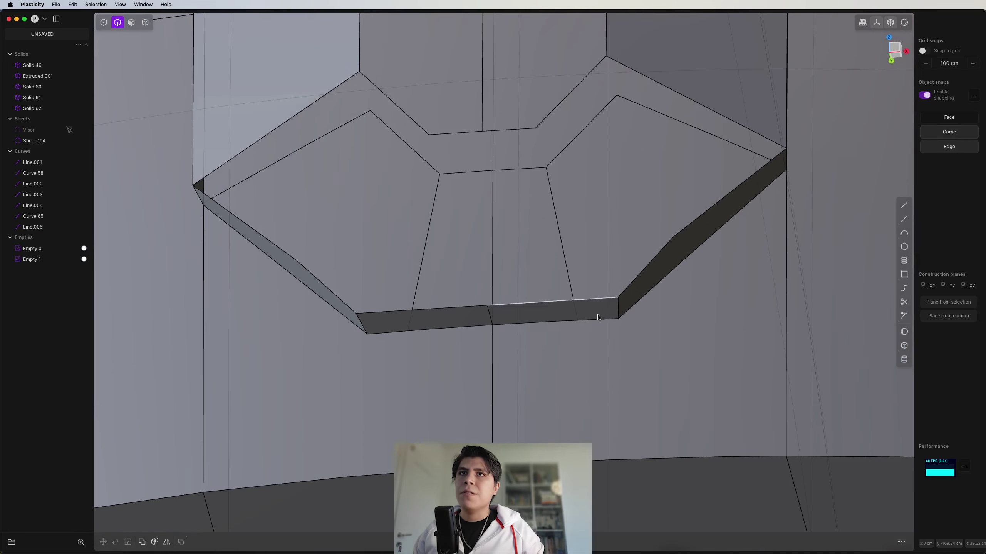
pyautogui.hotkey('shift', 'a')
pyautogui.click(537, 130)
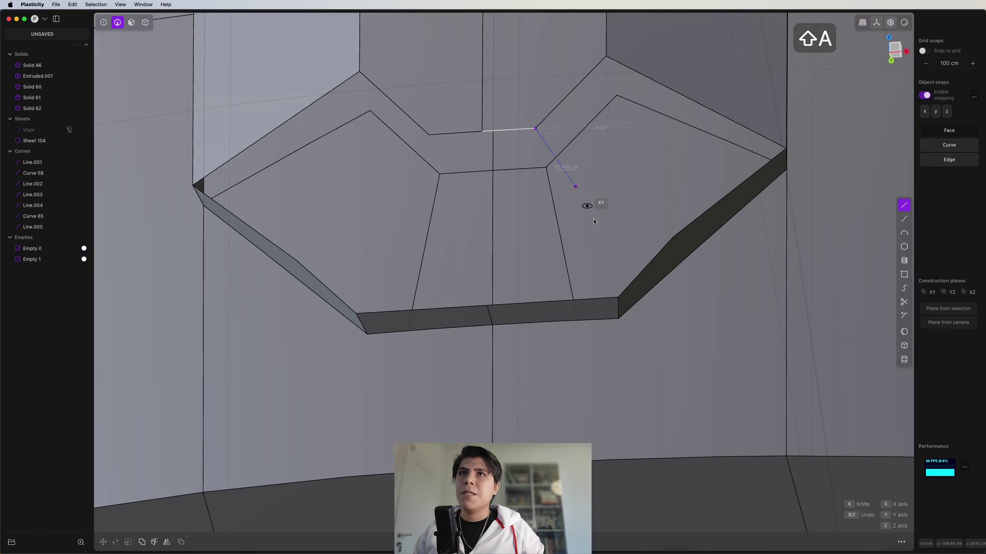
pyautogui.click(617, 297)
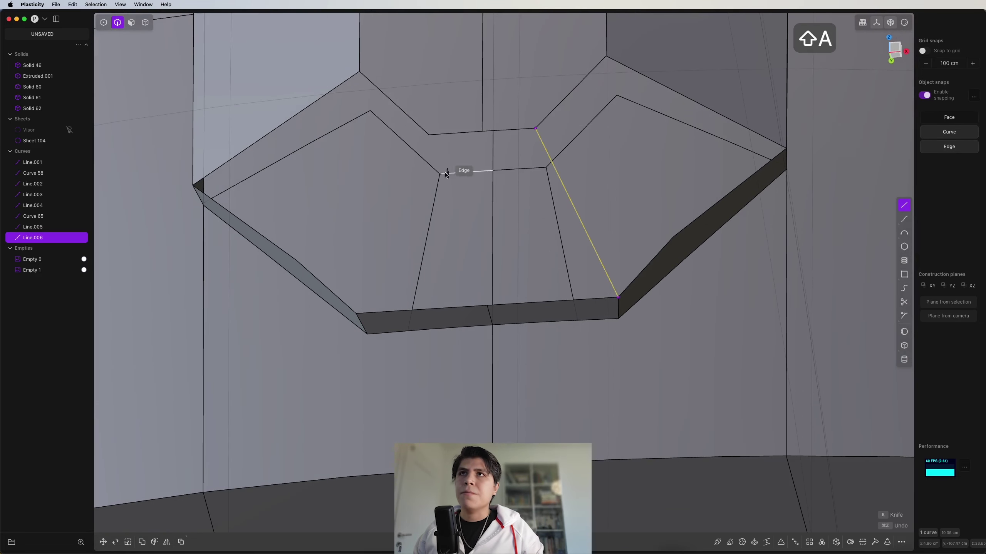
pyautogui.click(429, 136)
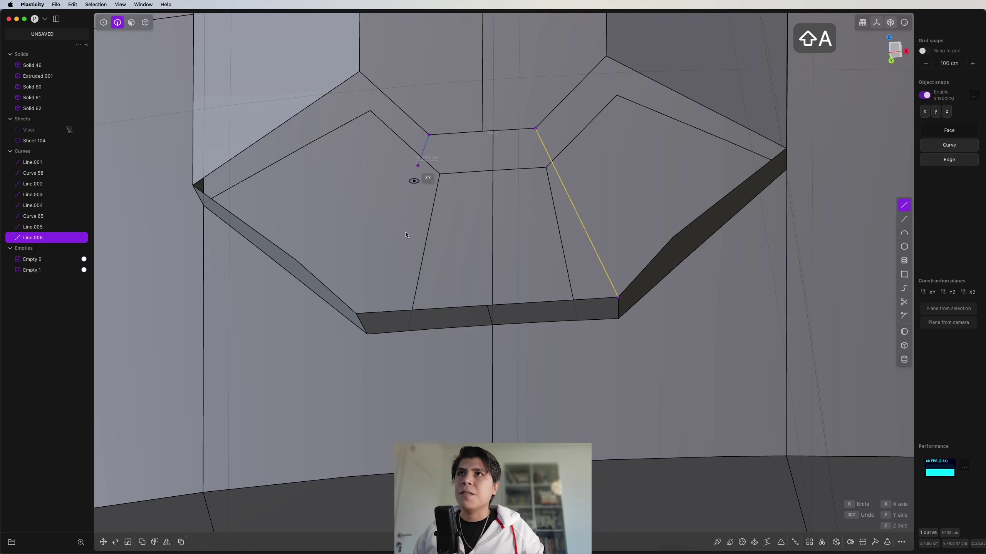
pyautogui.click(356, 312)
# Patch the central opening bounded by the two lines and the upper and lower edges, using G0 continuity.
pyautogui.scroll(-2, 512, 268)
pyautogui.click(561, 211)
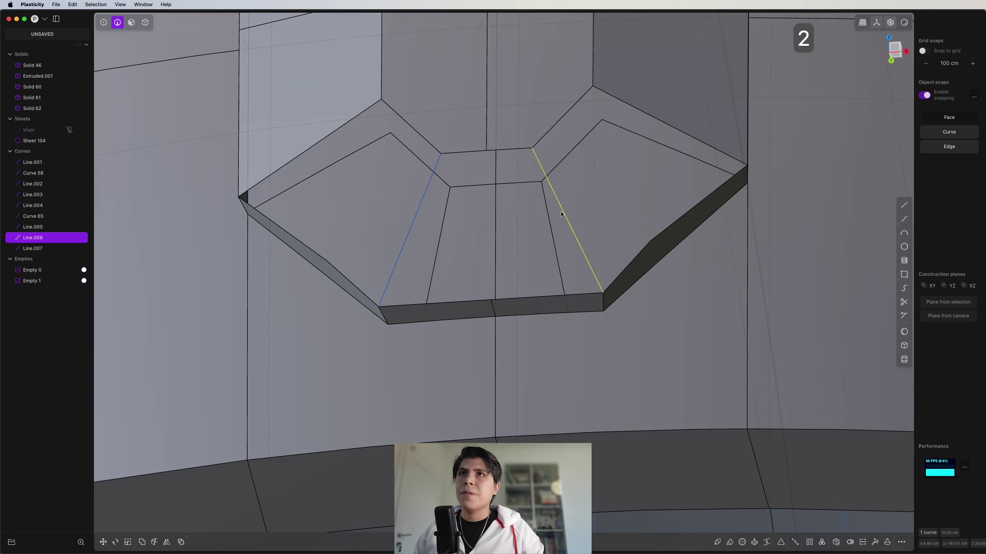
pyautogui.press('l')
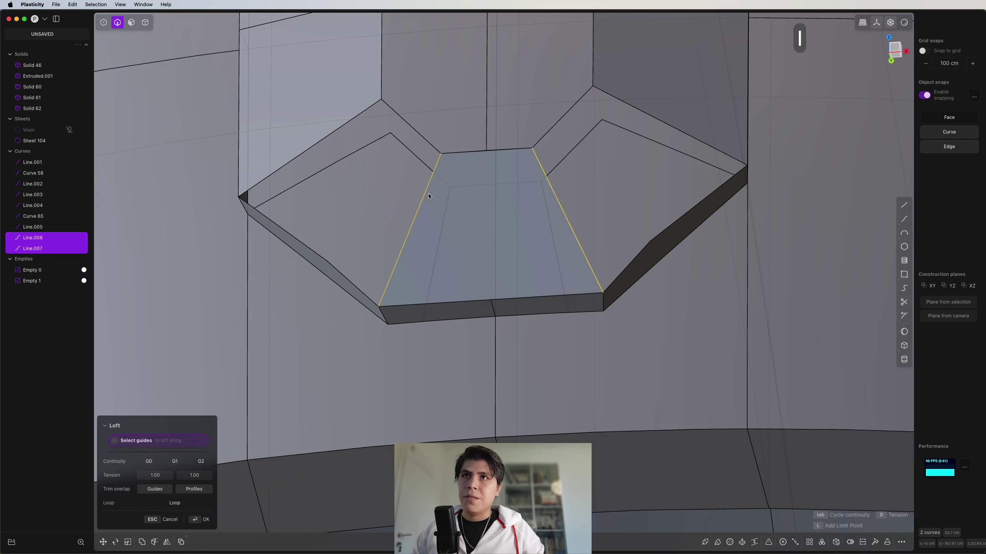
pyautogui.press('Escape')
pyautogui.moveTo(459, 225); pyautogui.dragTo(485, 167, button='middle')
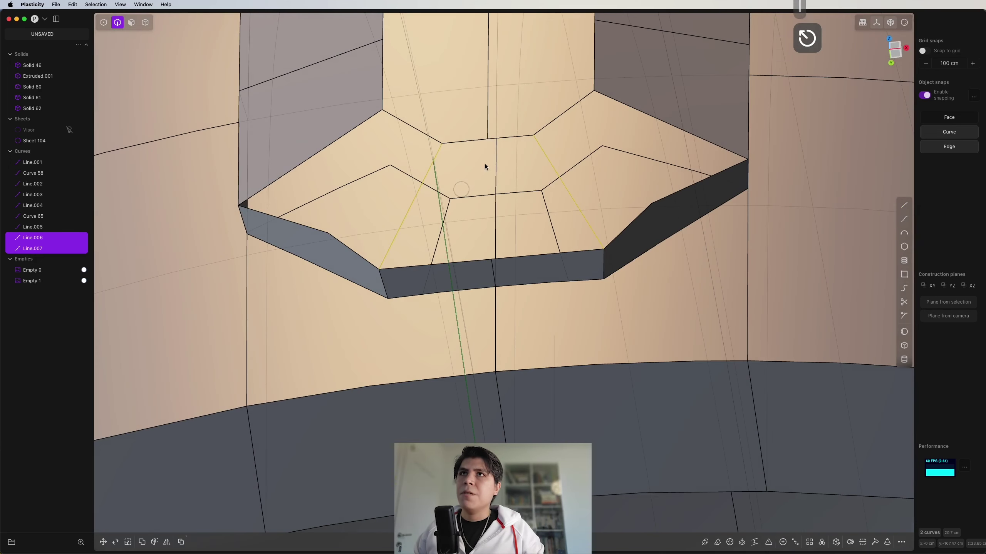
pyautogui.click(512, 139)
pyautogui.press('e')
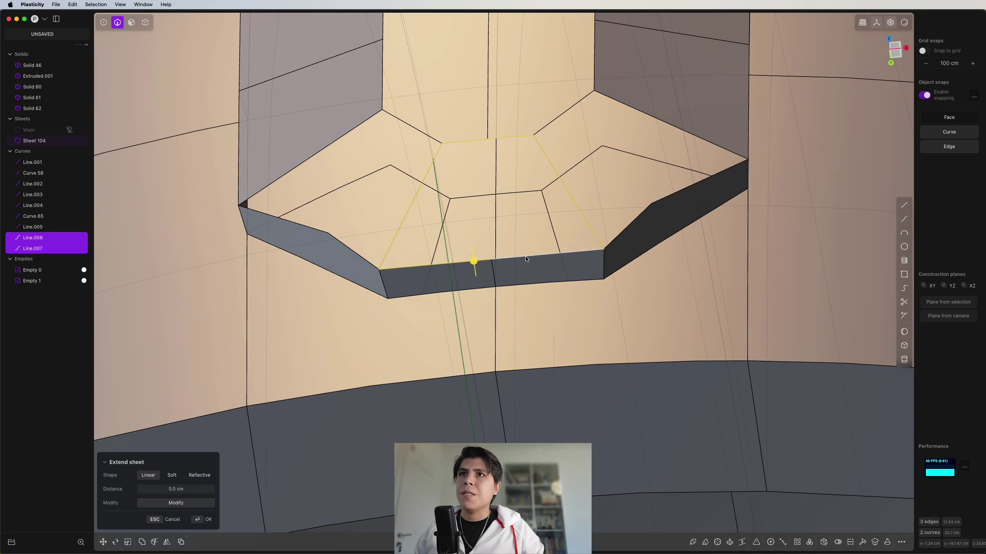
pyautogui.press('shift+super+p')
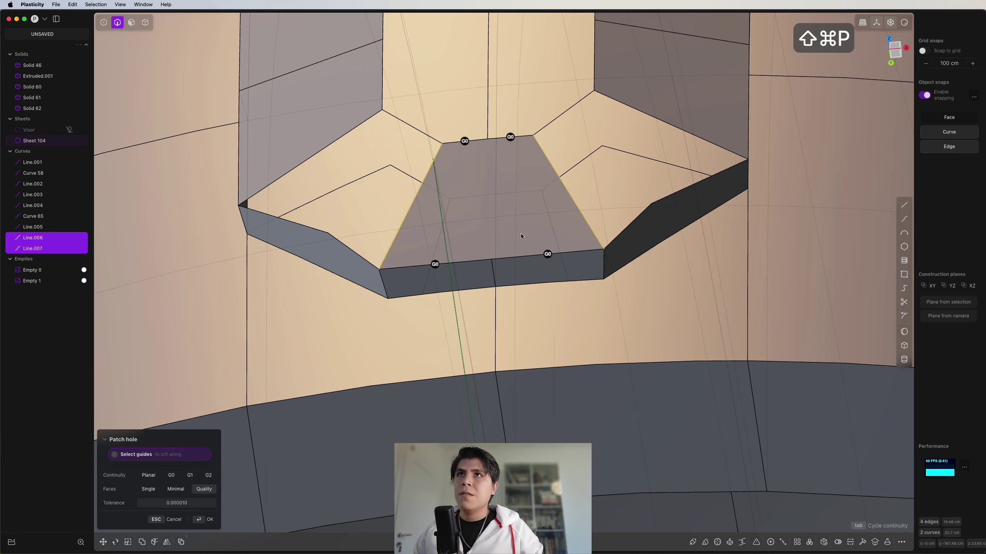
pyautogui.press('Return')
# Delete the narrow slanted wall faces on both sides of the crest's lower tip.
pyautogui.moveTo(521, 234); pyautogui.dragTo(594, 242, button='middle')
pyautogui.press('3')
pyautogui.click(591, 262)
pyautogui.hotkey('shift', 'x')
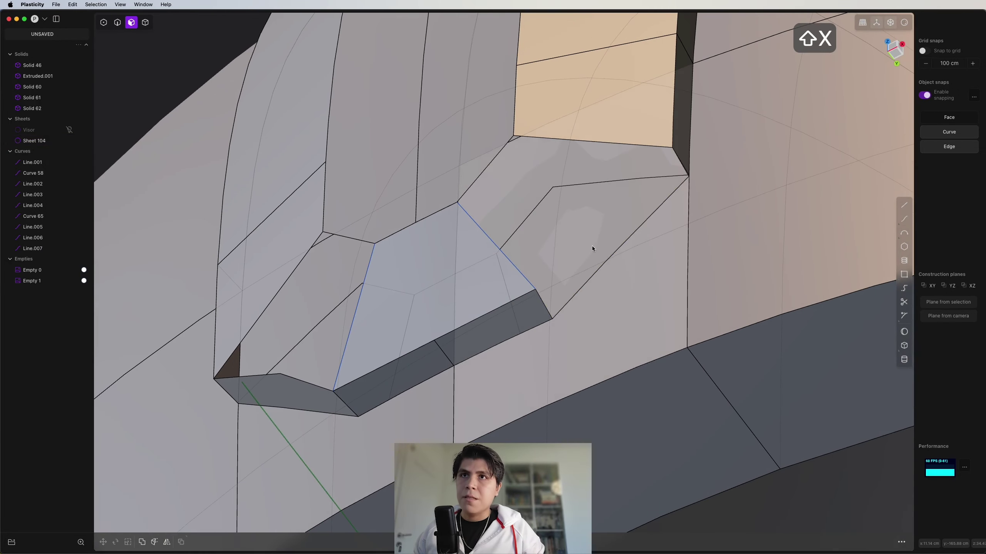
pyautogui.click(321, 389)
pyautogui.hotkey('shift', 'x')
# Delete the two guide lines along the sides of the central patch.
pyautogui.press('2')
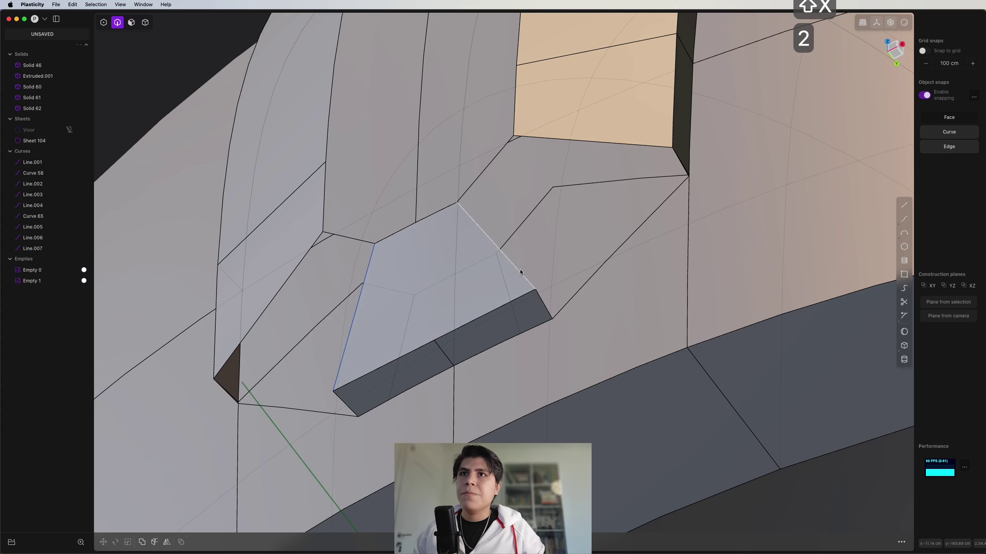
pyautogui.click(515, 272)
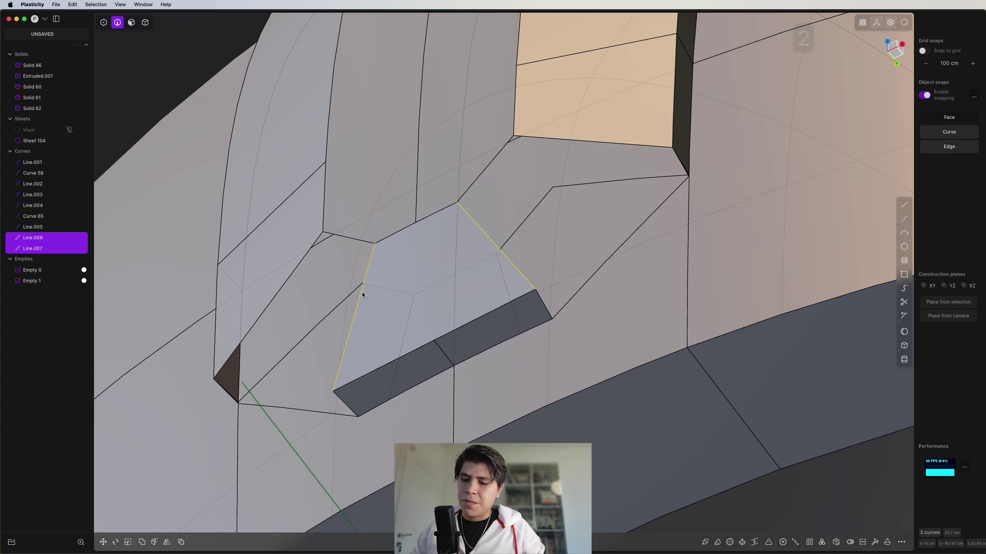
pyautogui.press('x')
# Loft a flat G0 facet between the central patch's right edge and the lower edge of the right chamfer face.
pyautogui.click(499, 253)
pyautogui.press('e')
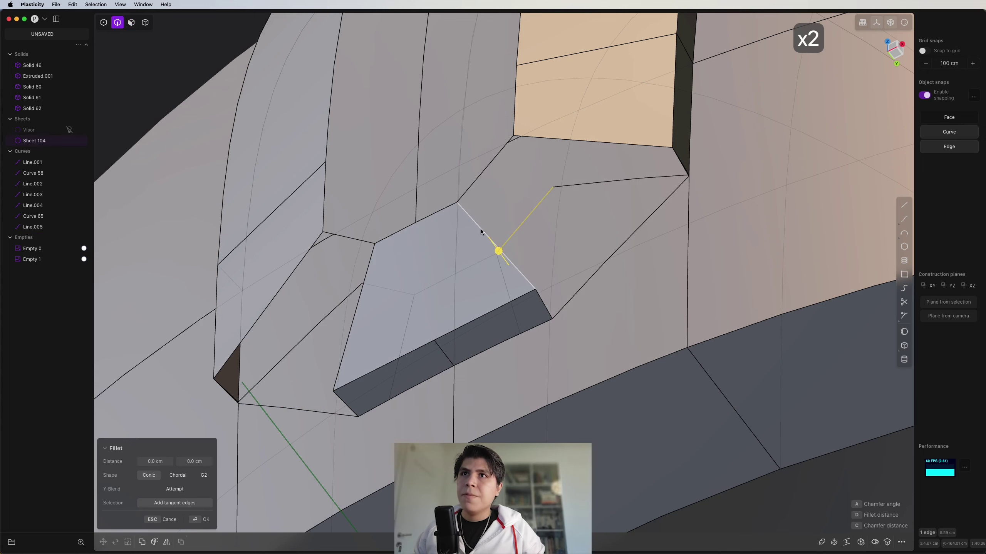
pyautogui.press('l')
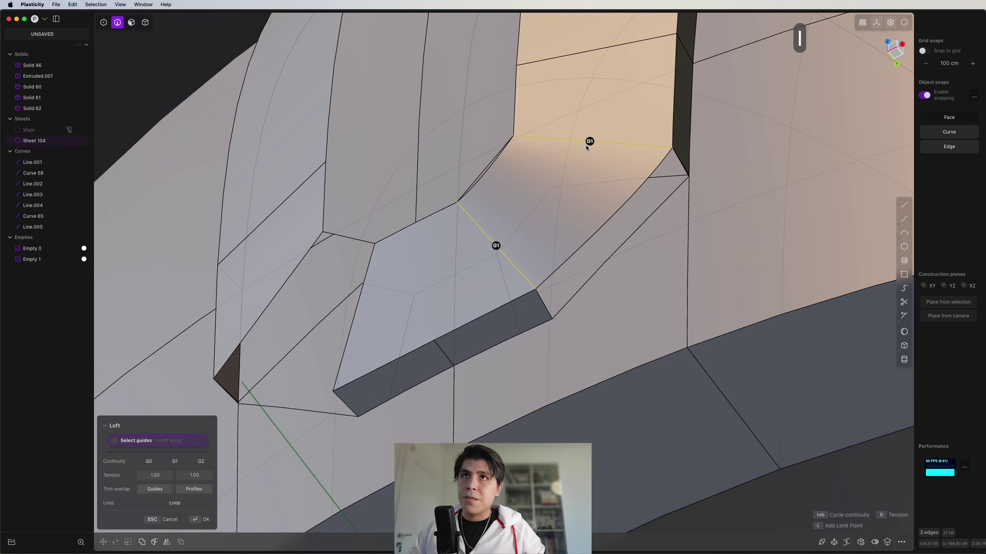
pyautogui.press('Tab')
pyautogui.press('Tab')
pyautogui.rightClick(585, 145)
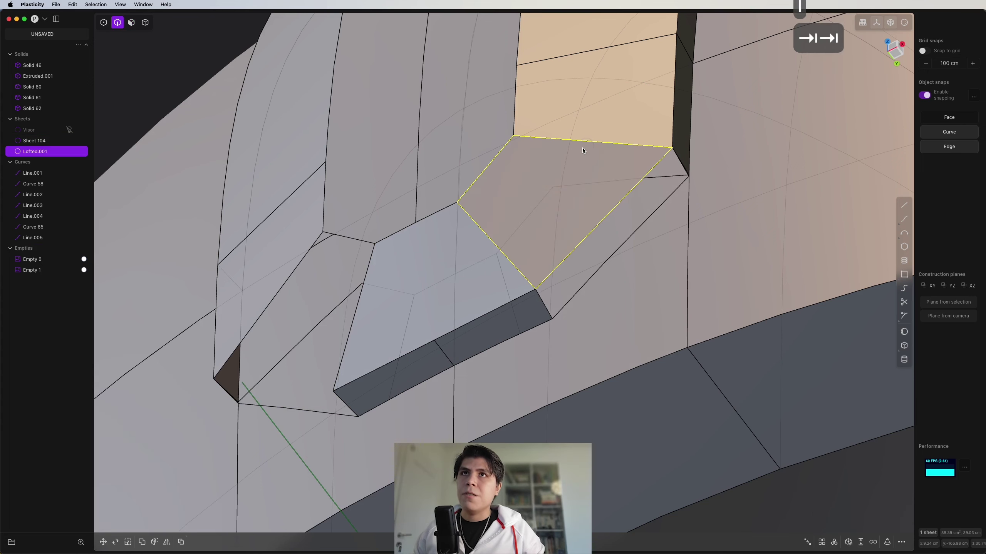
# Loft a matching flat G0 facet between the central patch's left edge and the lower edge of the left chamfer face.
pyautogui.click(369, 267)
pyautogui.keyDown('shift'); pyautogui.click(299, 266); pyautogui.keyUp('shift')
pyautogui.press('l')
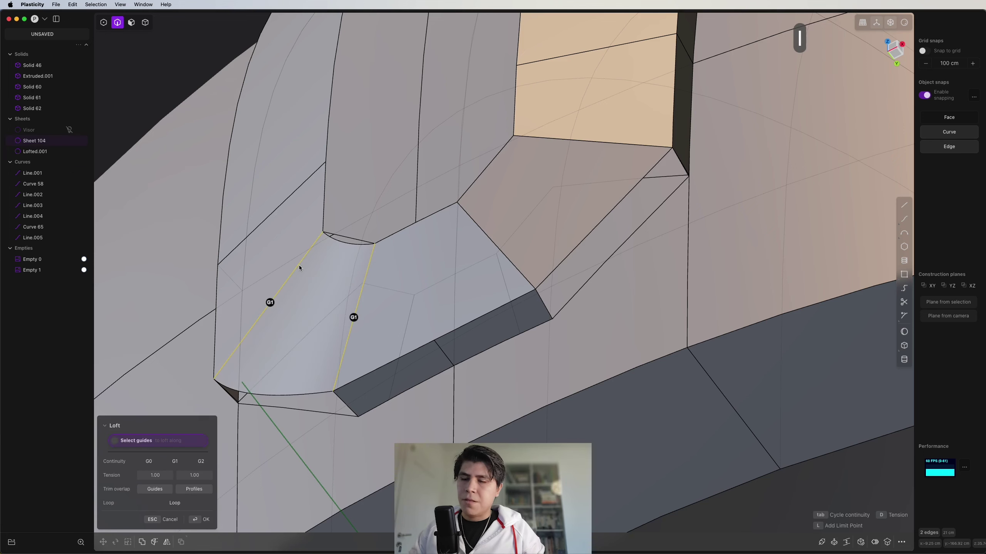
pyautogui.press('Tab')
pyautogui.press('Tab')
pyautogui.click(484, 263)
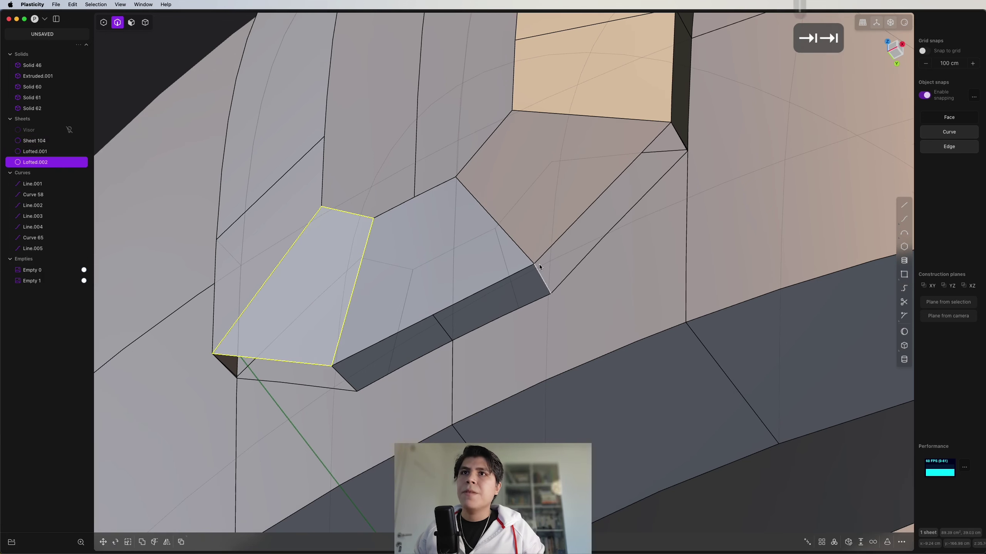
# Join both lofted facets with the crest sheet into one sheet, isolating the crest from the other objects.
pyautogui.press('2')
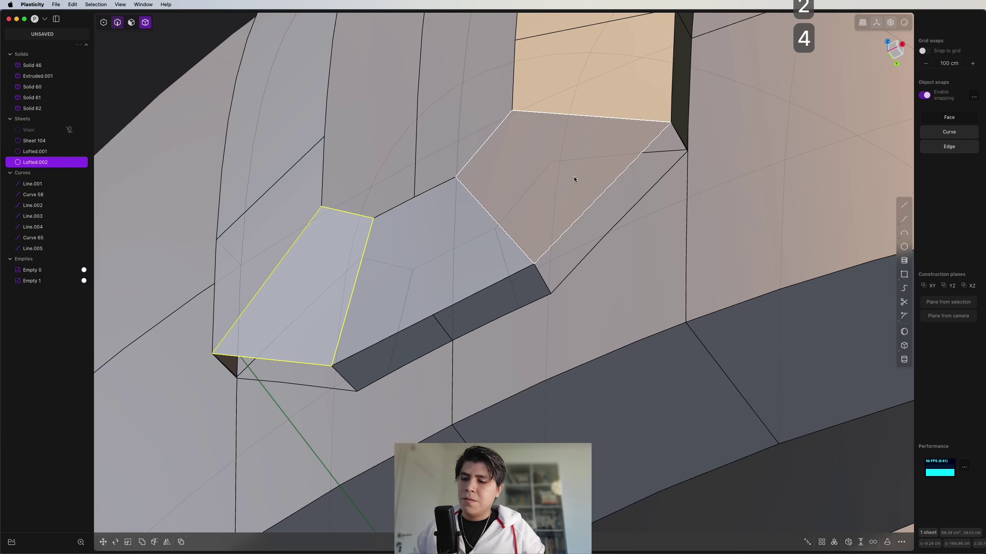
pyautogui.press('j')
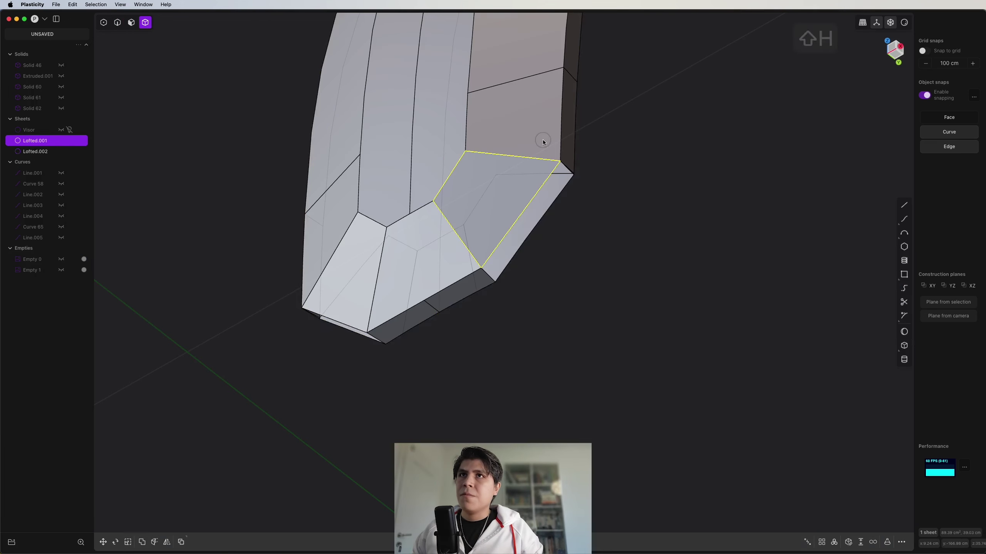
pyautogui.keyDown('shift'); pyautogui.click(543, 141); pyautogui.keyUp('shift')
pyautogui.press('j')
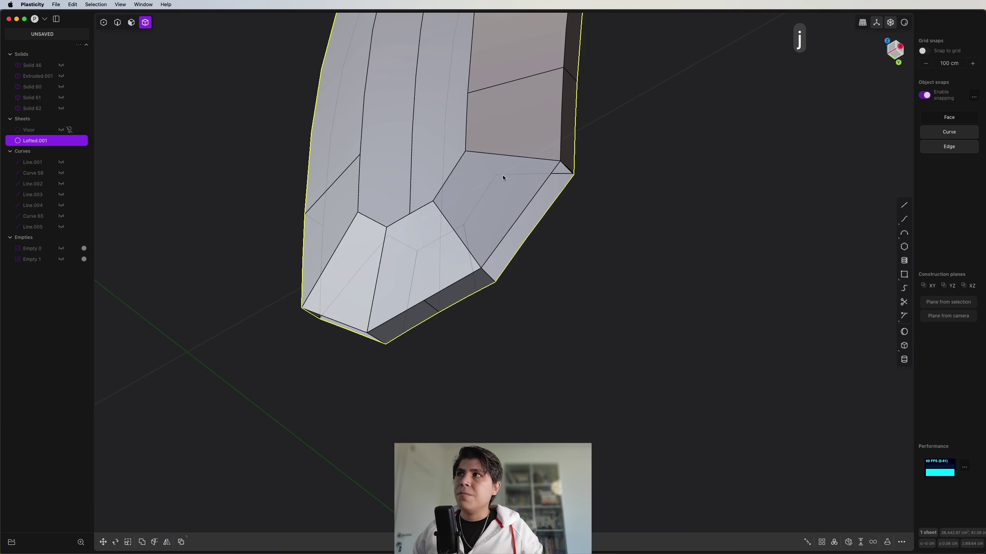
# Patch the open gaps along the two slanted lower side rims of the crest tip.
pyautogui.scroll(2, 540, 221)
pyautogui.press('shift+super+p')
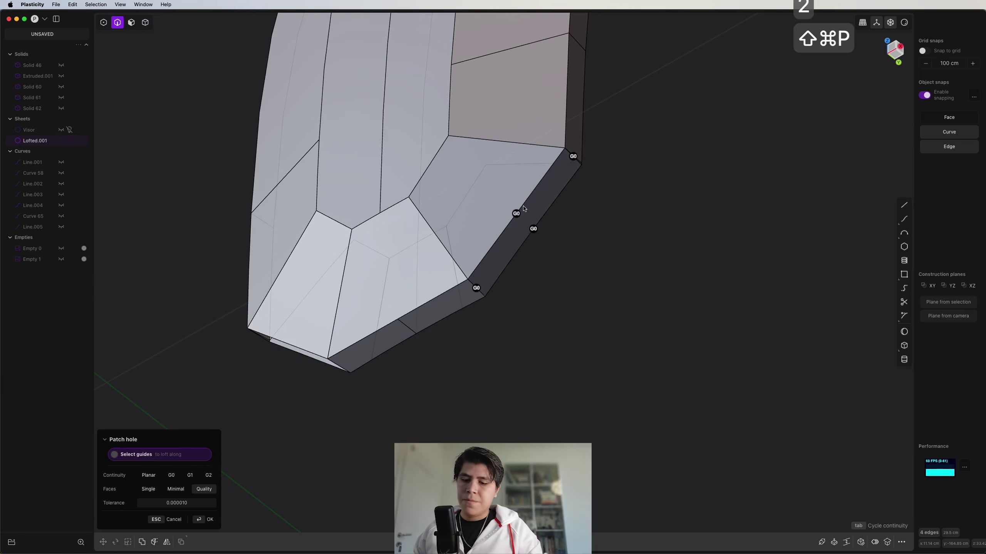
pyautogui.press('Return')
pyautogui.moveTo(427, 228); pyautogui.dragTo(414, 266, button='middle')
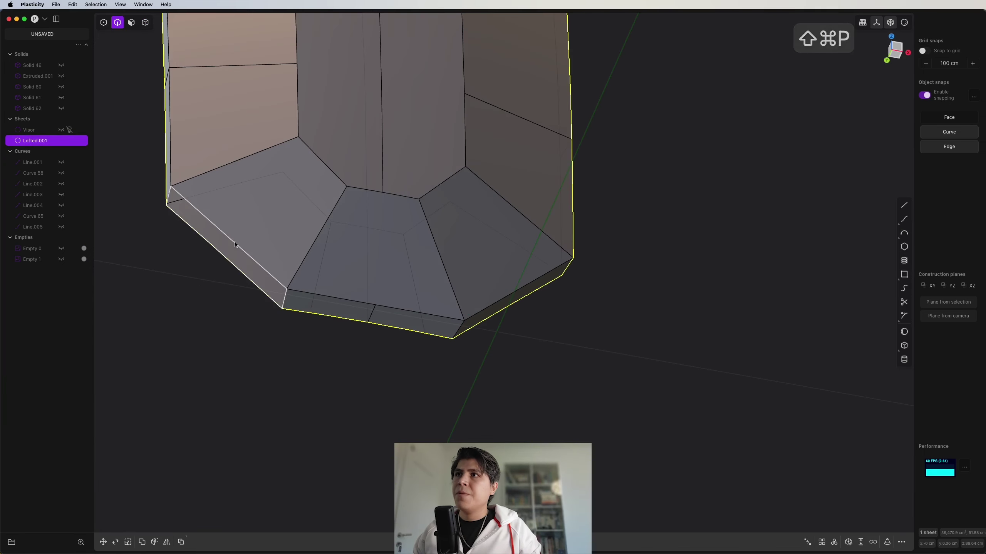
pyautogui.press('shift+super+p')
pyautogui.press('Return')
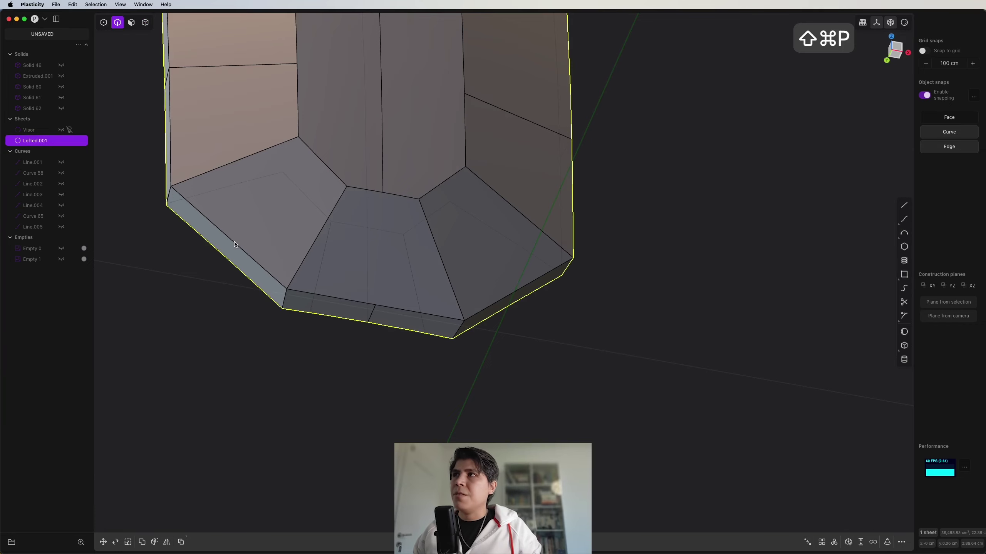
pyautogui.write('fred')
pyautogui.moveTo(235, 243); pyautogui.dragTo(294, 244, button='middle')
pyautogui.press('Return')
# Delete the two adjoining narrow faces on the front rim below the crest tip's central facet.
pyautogui.scroll(3, 508, 205)
pyautogui.press('2')
pyautogui.scroll(3, 480, 311)
pyautogui.scroll(-3, 427, 253)
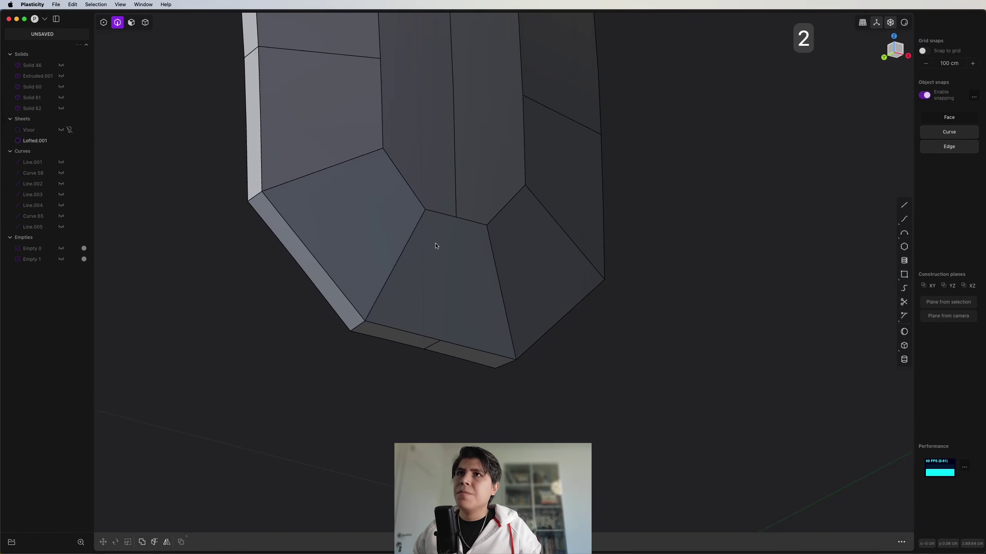
pyautogui.moveTo(433, 242)
pyautogui.mouseDown(button='middle')
pyautogui.moveTo(392, 185)
pyautogui.moveTo(460, 286)
pyautogui.mouseUp(button='middle')
pyautogui.scroll(2, 476, 317)
pyautogui.press('3')
pyautogui.keyDown('shift'); pyautogui.moveTo(490, 340); pyautogui.dragTo(474, 213, button='middle'); pyautogui.keyUp('shift')
pyautogui.click(445, 211)
pyautogui.keyDown('shift'); pyautogui.click(426, 212); pyautogui.keyUp('shift')
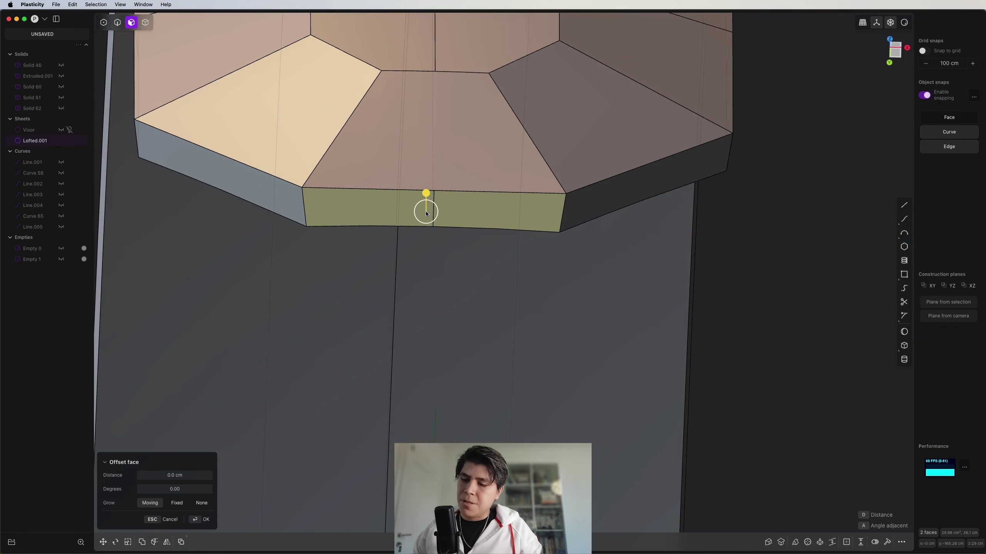
pyautogui.hotkey('shift', 'x')
# Patch the opening in the crest tip's front rim with a single G0 face, using the Quality option.
pyautogui.moveTo(434, 213); pyautogui.dragTo(435, 198, button='middle')
pyautogui.press('2')
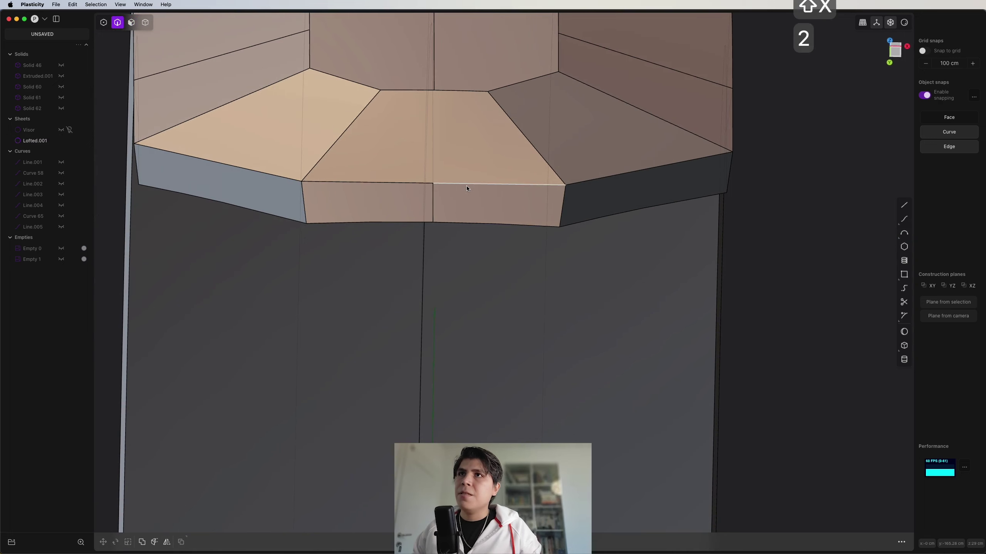
pyautogui.doubleClick(467, 183)
pyautogui.press('shift+super+p')
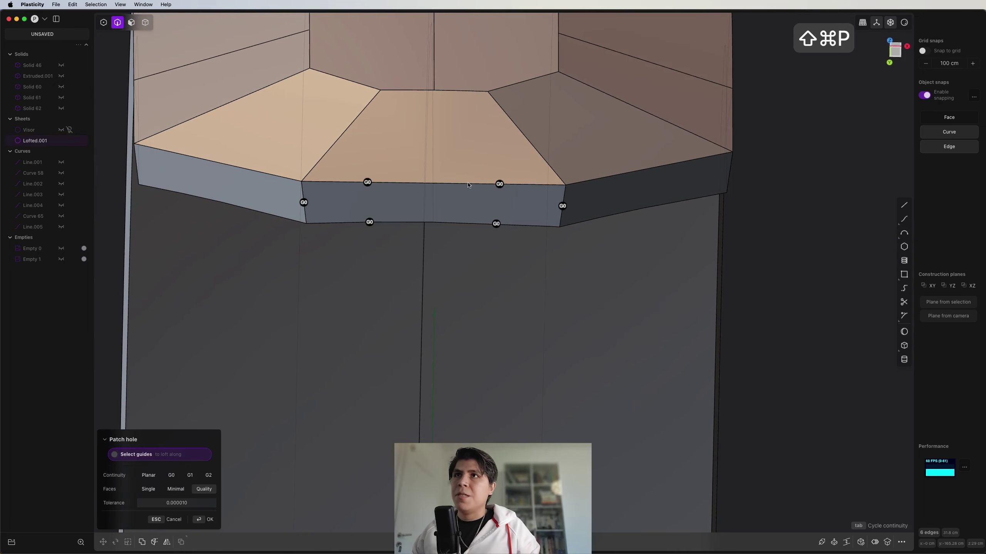
pyautogui.press('Return')
pyautogui.press('2')
# Delete the lofted facets on both sides of the crest tip's central facet.
pyautogui.moveTo(467, 185); pyautogui.dragTo(549, 160, button='middle')
pyautogui.press('3')
pyautogui.press('e')
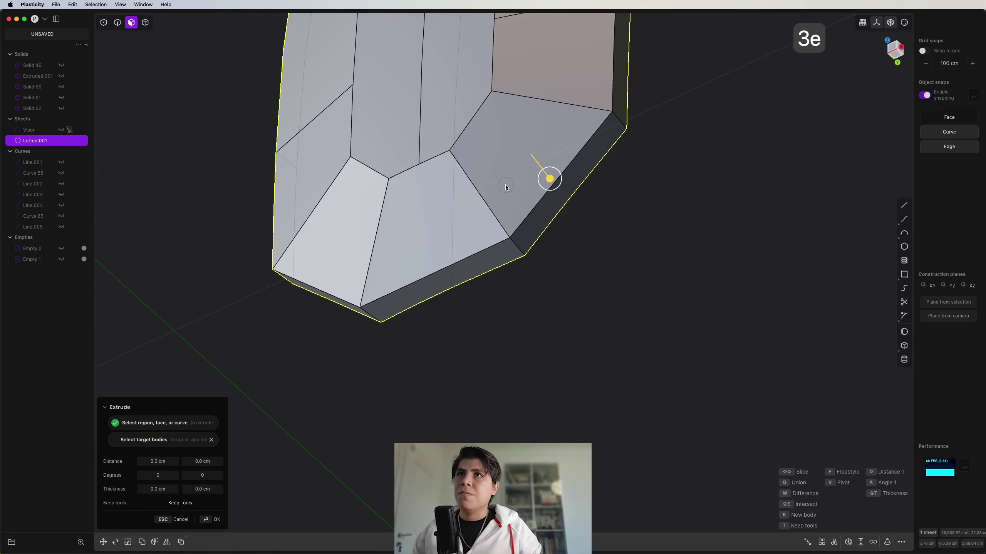
pyautogui.press('Escape')
pyautogui.click(505, 186)
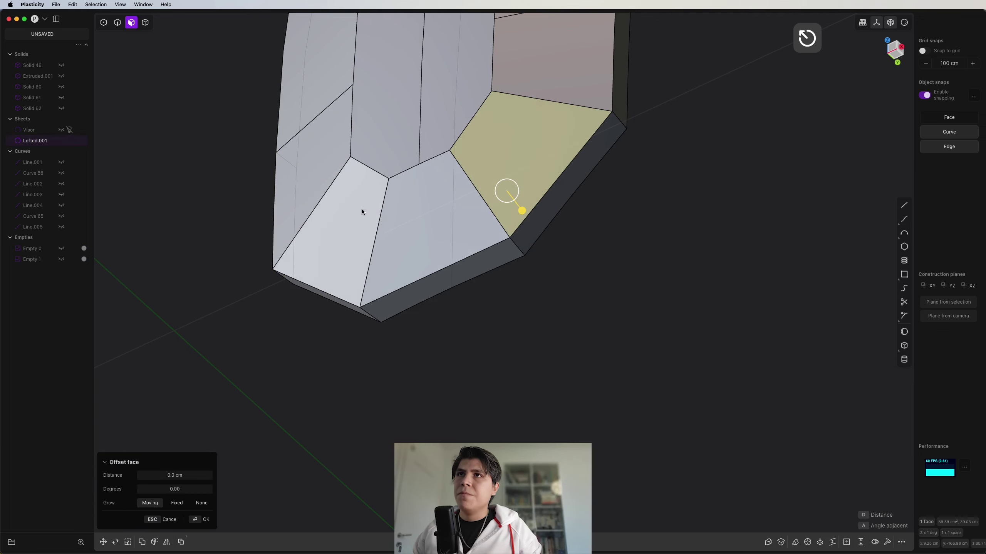
pyautogui.hotkey('shift', 'x')
# Patch the openings on both sides of the central facet with G0 faces to close the crest.
pyautogui.moveTo(362, 209); pyautogui.dragTo(448, 197, button='middle')
pyautogui.press('2')
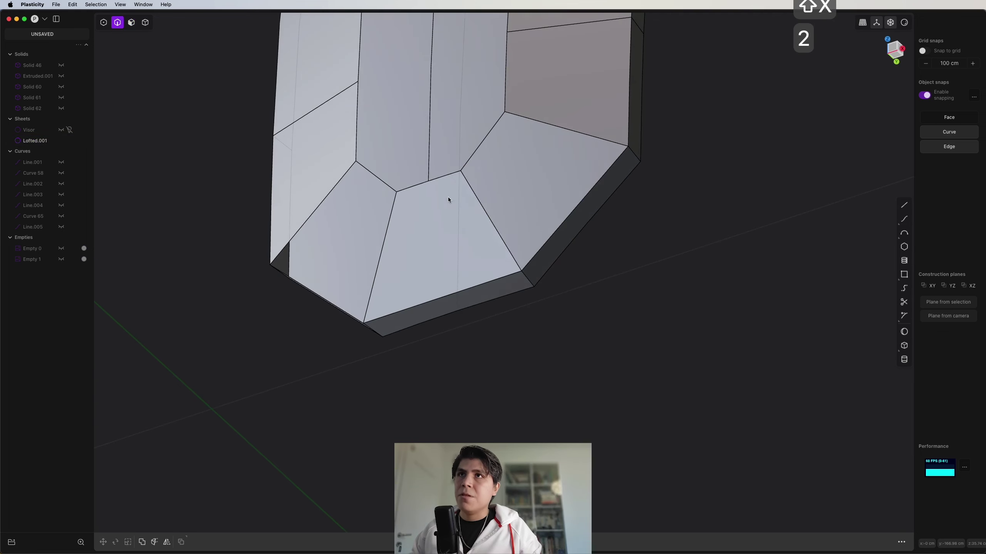
pyautogui.click(482, 198)
pyautogui.press('super+shift+p')
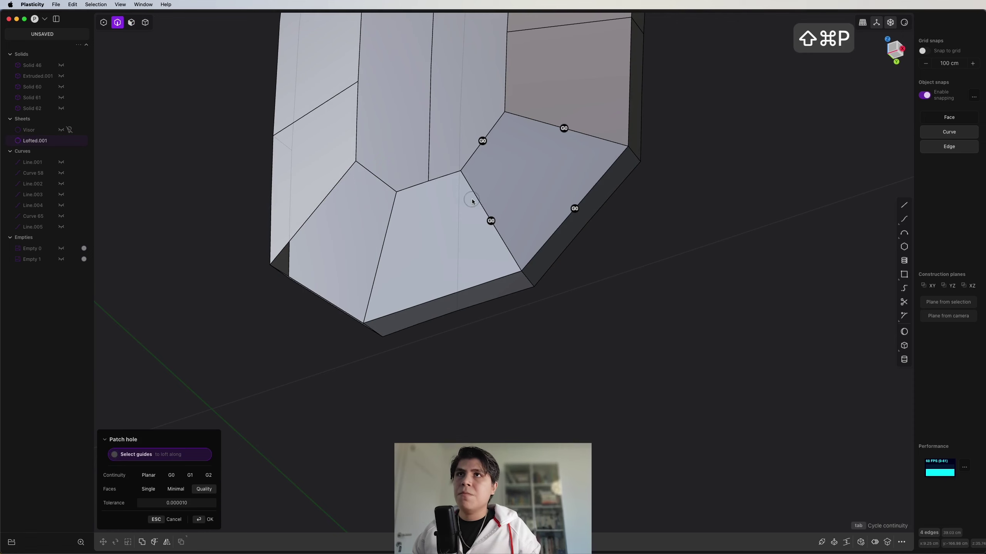
pyautogui.rightClick(473, 201)
pyautogui.doubleClick(385, 185)
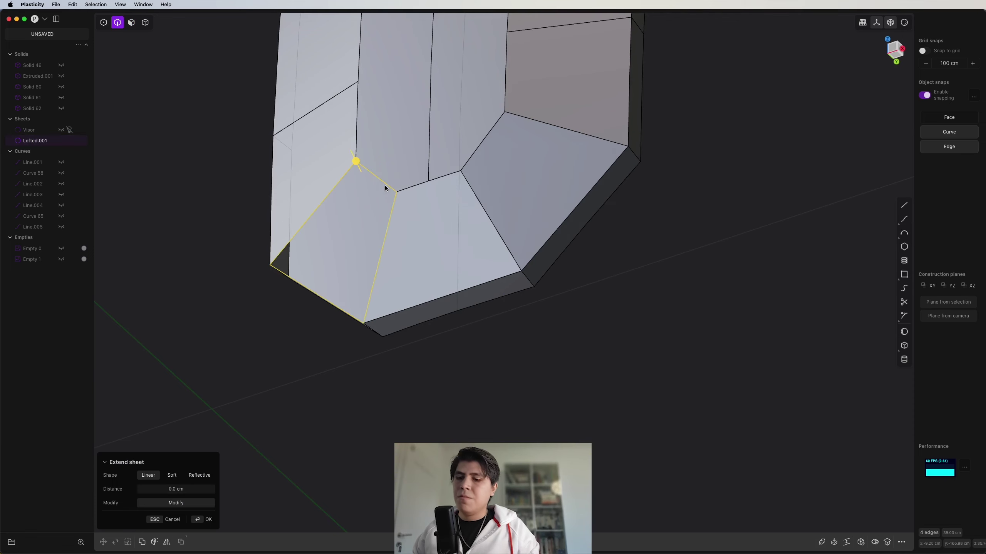
pyautogui.press('super+shift+p')
pyautogui.press('Return')
# Check the closed crest tip from several angles and end the isolation to show the rest of the helmet.
pyautogui.moveTo(394, 191); pyautogui.dragTo(458, 229, button='middle')
pyautogui.scroll(3, 422, 276)
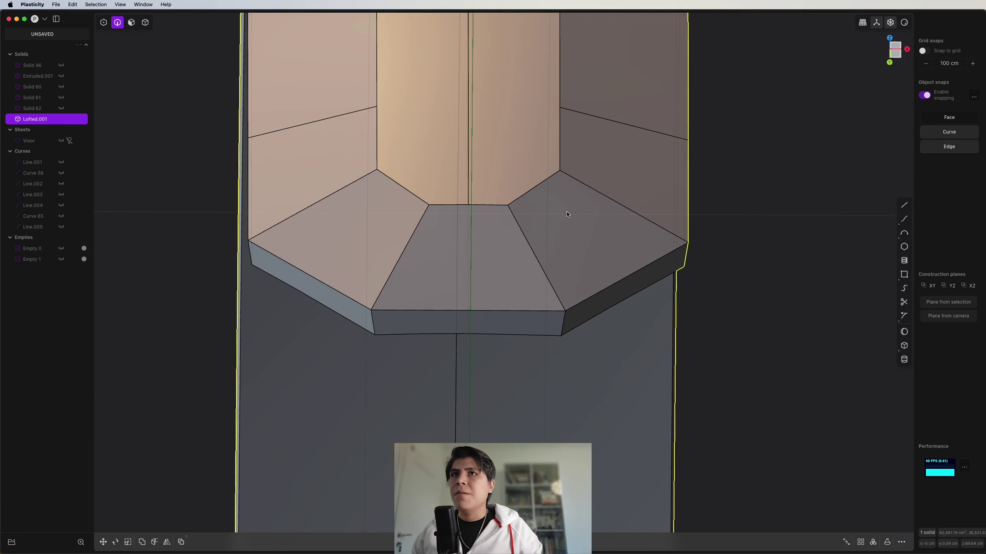
pyautogui.moveTo(554, 316); pyautogui.dragTo(574, 216, button='middle')
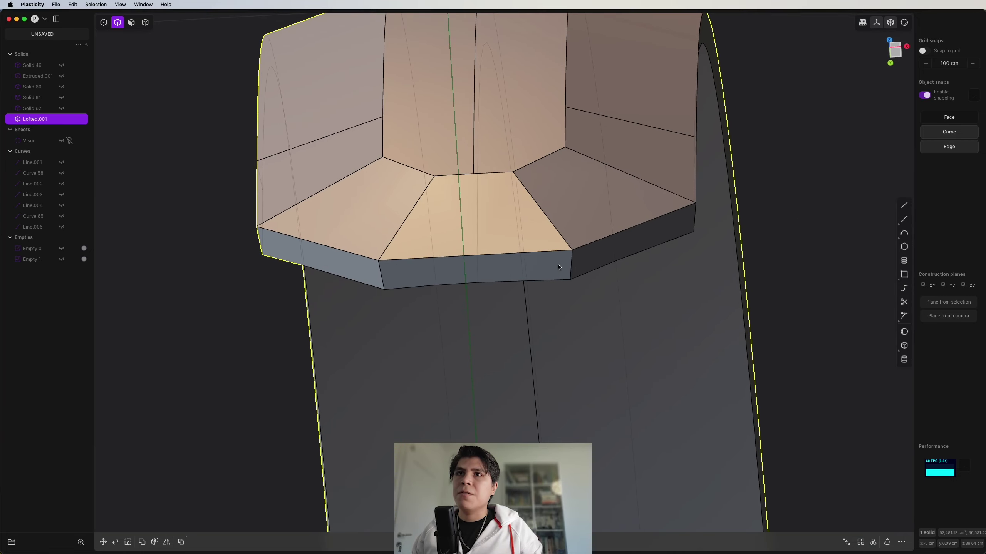
pyautogui.moveTo(413, 256); pyautogui.dragTo(522, 259, button='middle')
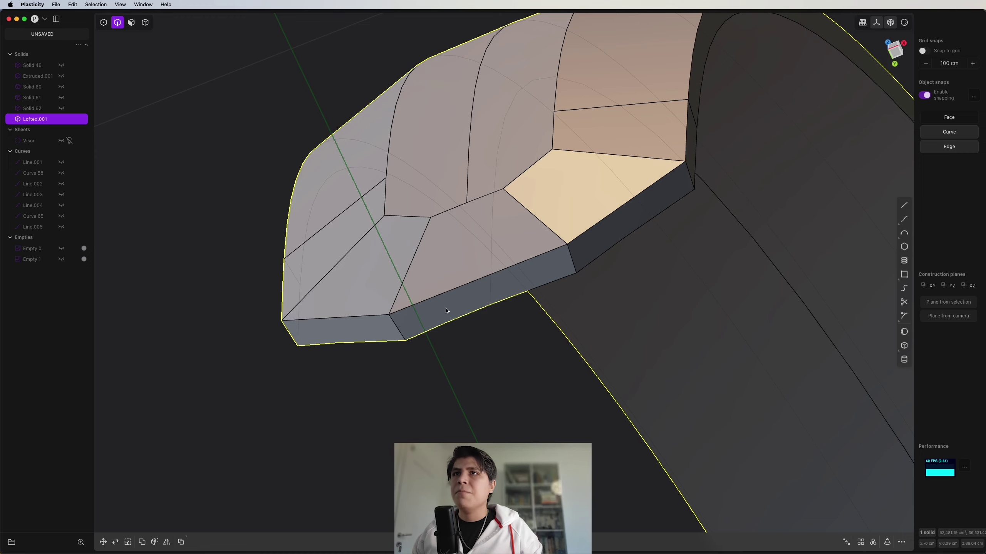
pyautogui.moveTo(446, 311); pyautogui.dragTo(453, 250, button='middle')
pyautogui.press('/')
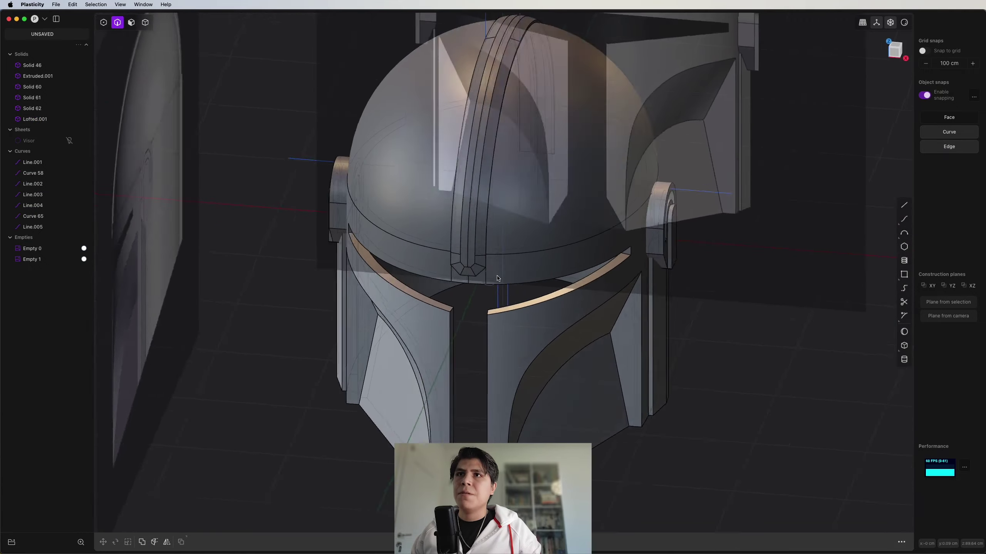
# Examine how the crest and its faceted tip sit on the helmet compared with the reference images.
pyautogui.scroll(3, 497, 278)
pyautogui.moveTo(503, 281); pyautogui.dragTo(539, 198, button='middle')
pyautogui.scroll(4, 481, 219)
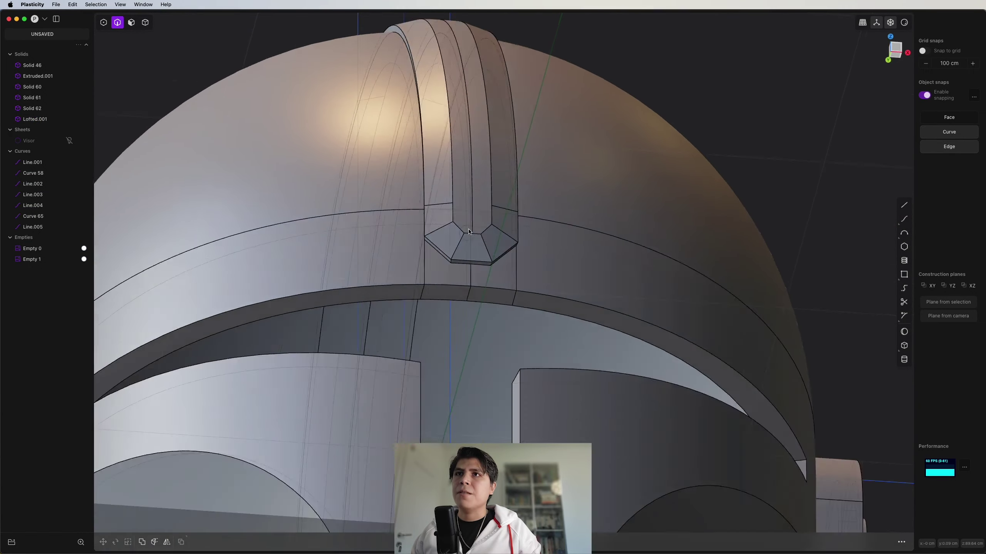
pyautogui.moveTo(468, 232); pyautogui.dragTo(468, 202, button='middle')
pyautogui.scroll(6, 458, 233)
pyautogui.moveTo(489, 268); pyautogui.dragTo(438, 252, button='middle')
pyautogui.scroll(-4, 515, 260)
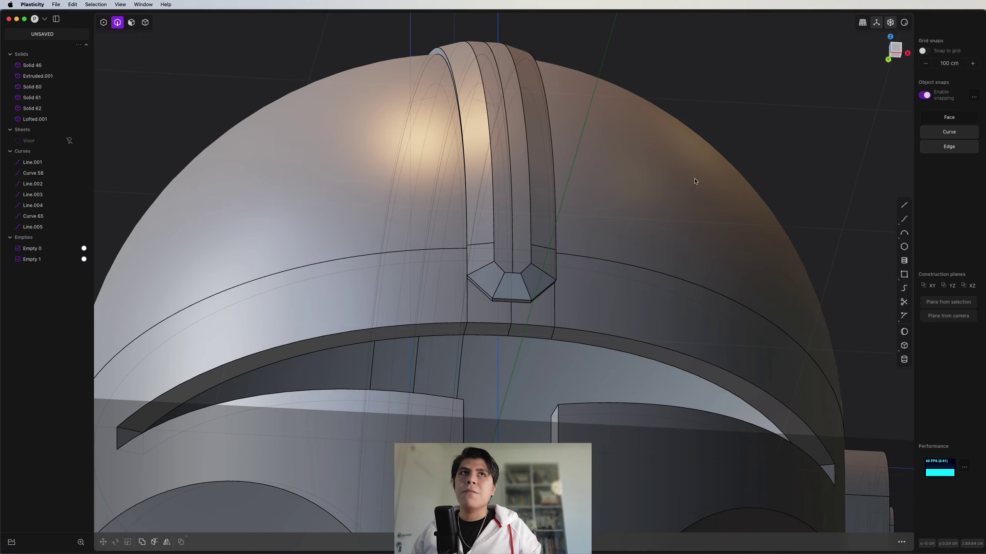
pyautogui.scroll(-4, 694, 182)
pyautogui.moveTo(695, 182); pyautogui.dragTo(590, 229, button='middle')
pyautogui.scroll(-3, 657, 233)
pyautogui.scroll(2, 693, 218)
pyautogui.scroll(-2, 694, 232)
pyautogui.scroll(5, 556, 220)
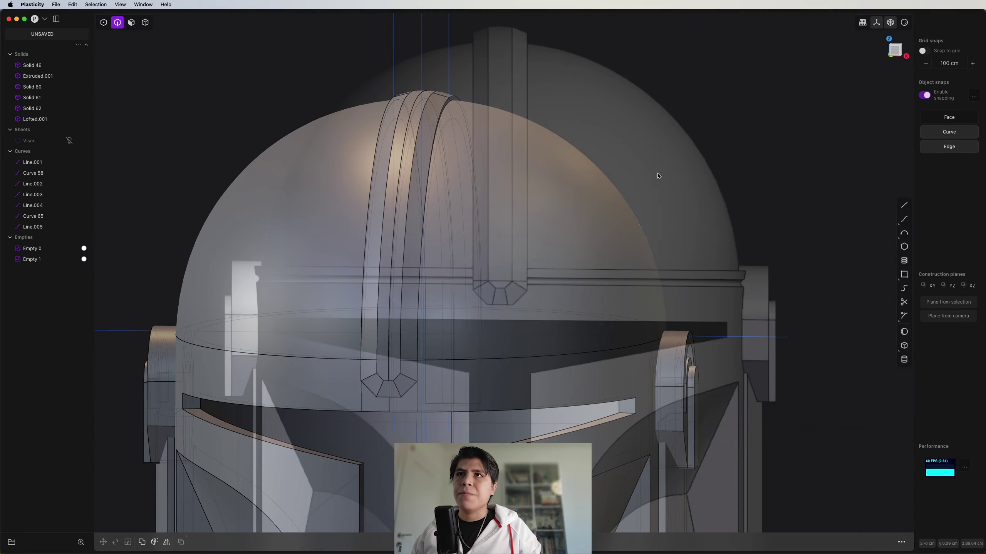
# Offset the dome's two outer faces slightly inward to fit the reference.
pyautogui.click(906, 54)
pyautogui.press('3')
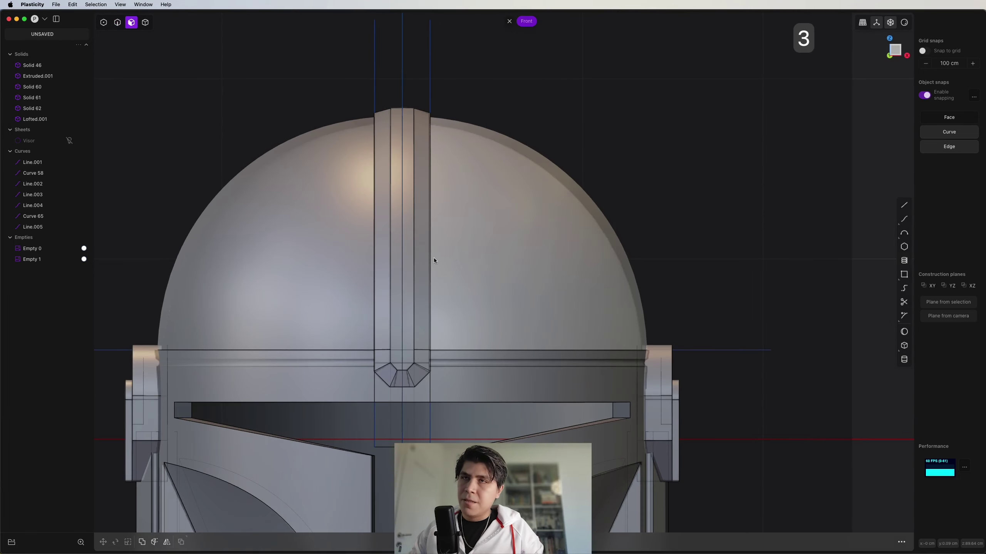
pyautogui.click(566, 246)
pyautogui.keyDown('shift'); pyautogui.click(336, 230); pyautogui.keyUp('shift')
pyautogui.scroll(-3, 440, 192)
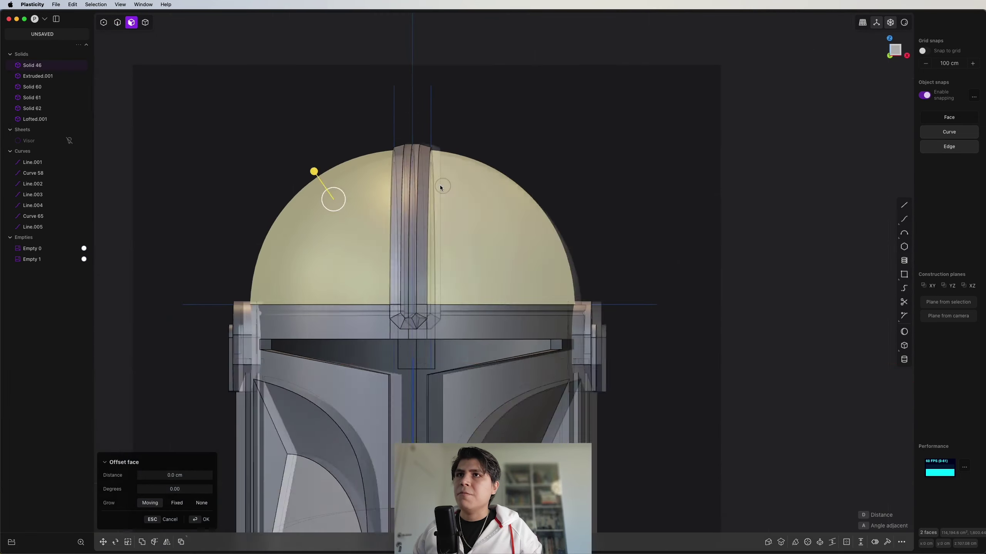
pyautogui.moveTo(659, 171); pyautogui.dragTo(557, 163, button='middle')
pyautogui.scroll(3, 423, 150)
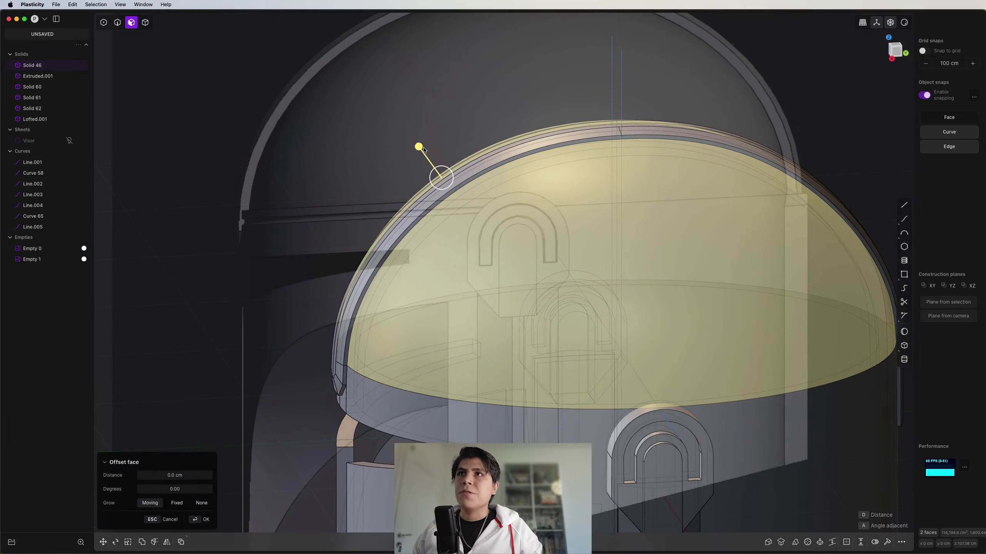
pyautogui.moveTo(430, 154); pyautogui.dragTo(428, 153)
pyautogui.moveTo(429, 153); pyautogui.dragTo(598, 254, button='middle')
pyautogui.scroll(-1, 598, 255)
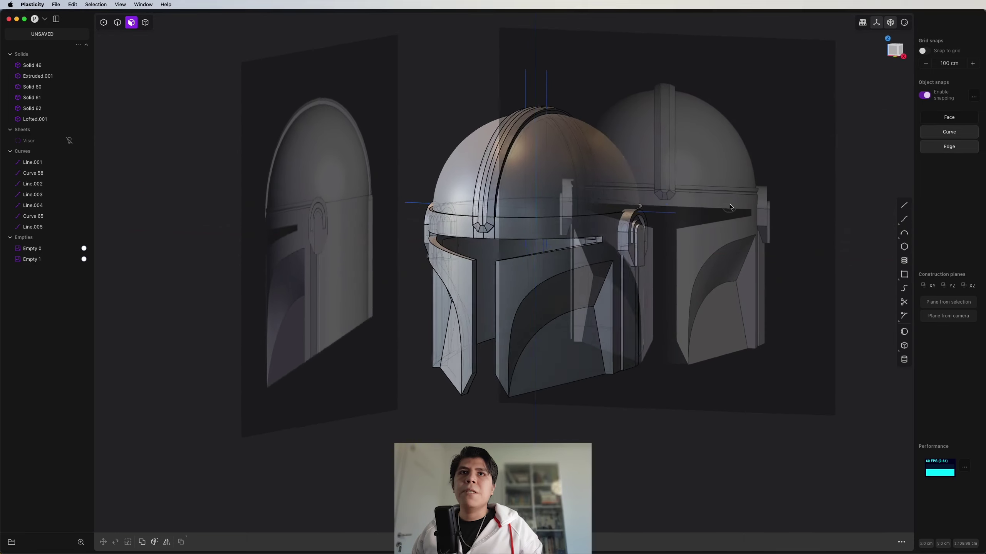
# Examine the horizontal groove below the dome in the front and side reference images.
pyautogui.moveTo(730, 206); pyautogui.dragTo(741, 206, button='middle')
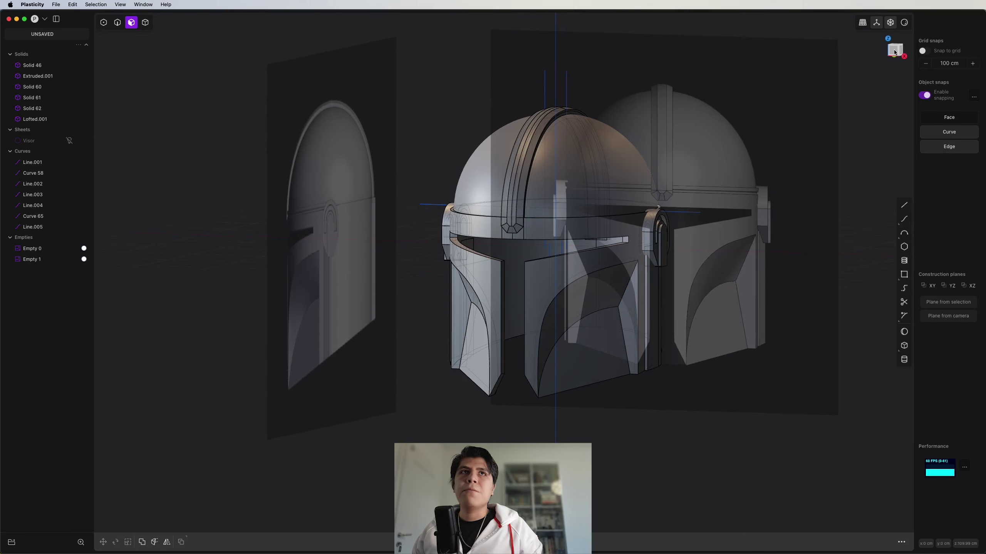
pyautogui.click(894, 52)
pyautogui.scroll(5, 777, 186)
pyautogui.scroll(-2, 750, 177)
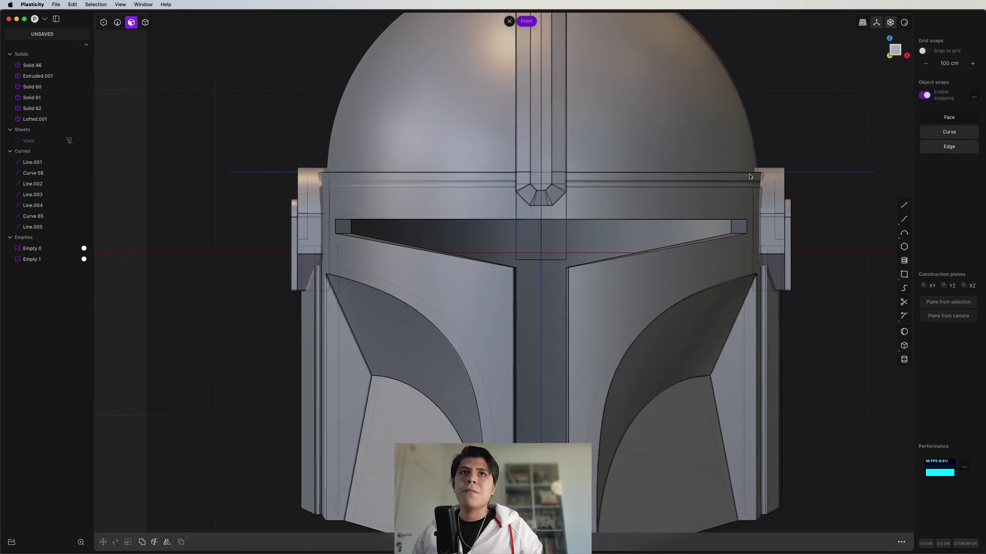
pyautogui.moveTo(749, 177); pyautogui.dragTo(528, 181, button='middle')
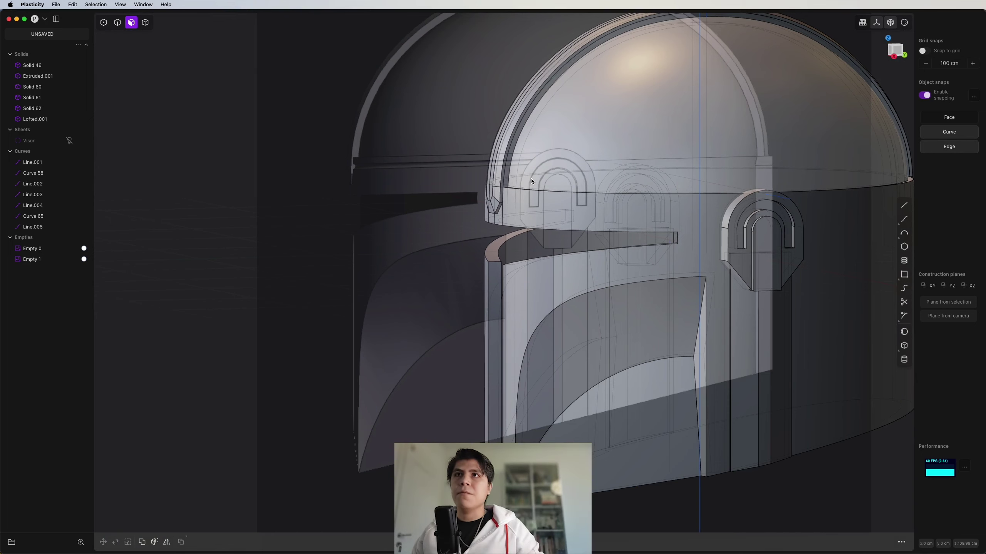
pyautogui.scroll(5, 353, 211)
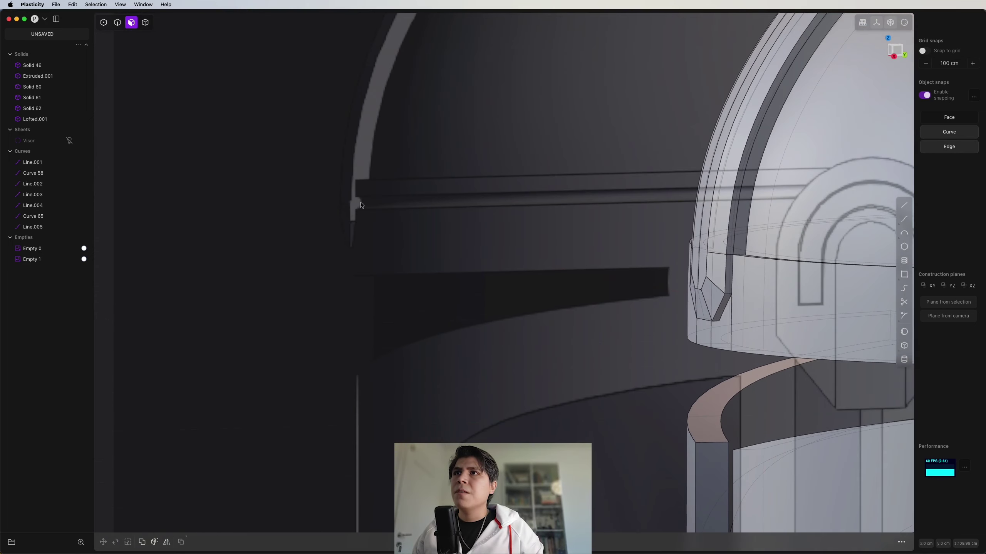
pyautogui.scroll(-10, 448, 207)
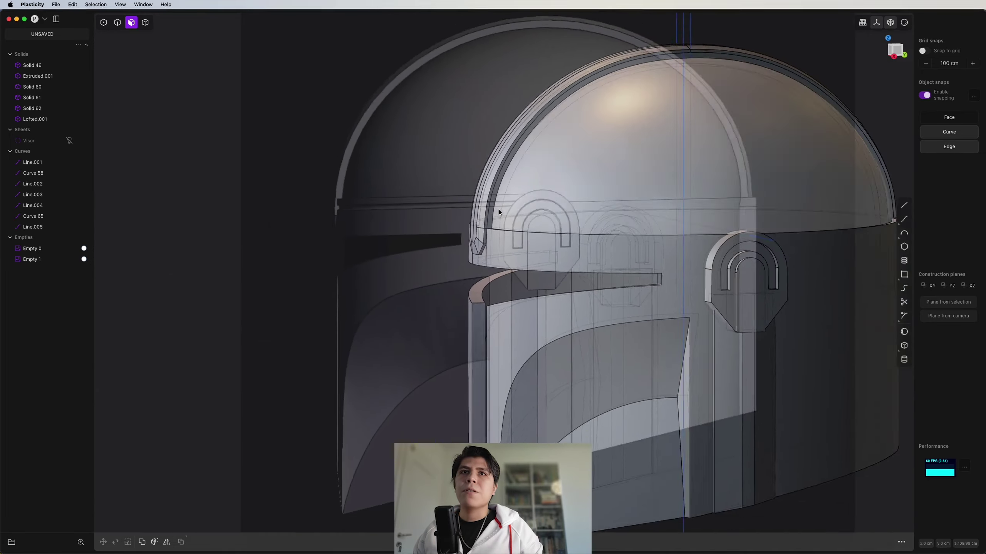
pyautogui.moveTo(499, 210); pyautogui.dragTo(667, 296, button='middle')
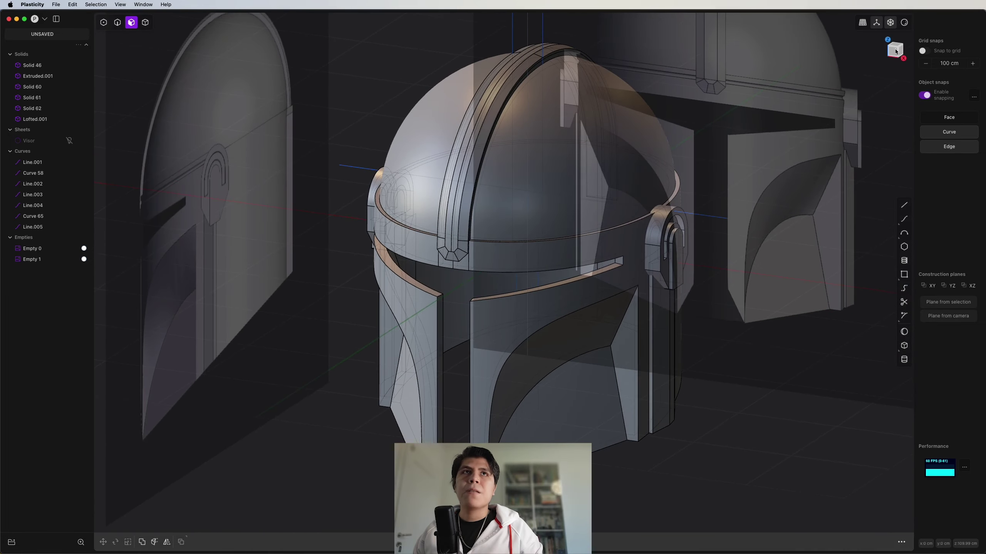
# In the front view, draw a horizontal line about 349 cm long across the helmet along the reference groove.
pyautogui.click(895, 52)
pyautogui.scroll(5, 566, 243)
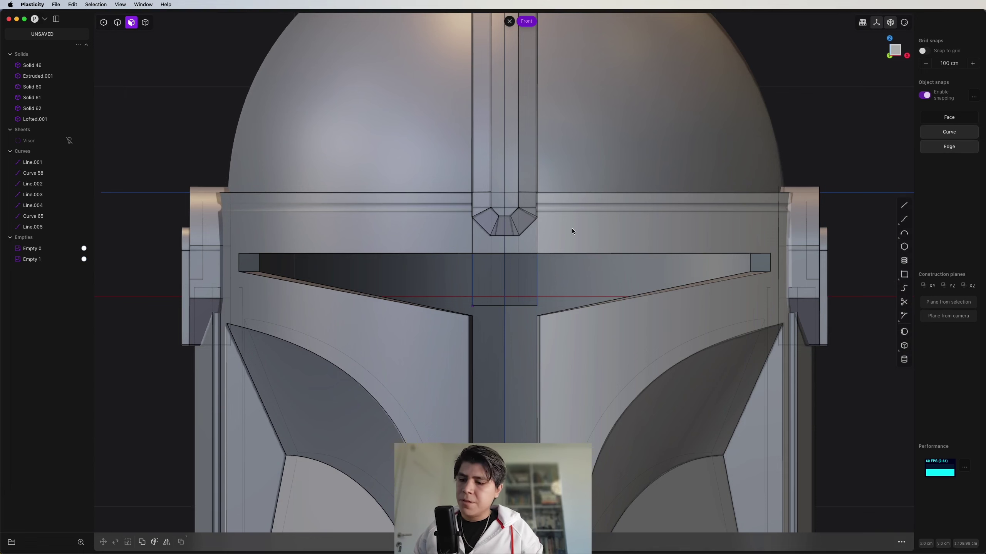
pyautogui.click(165, 209)
pyautogui.keyDown('shift'); pyautogui.moveTo(687, 235); pyautogui.dragTo(581, 205, button='middle'); pyautogui.keyUp('shift')
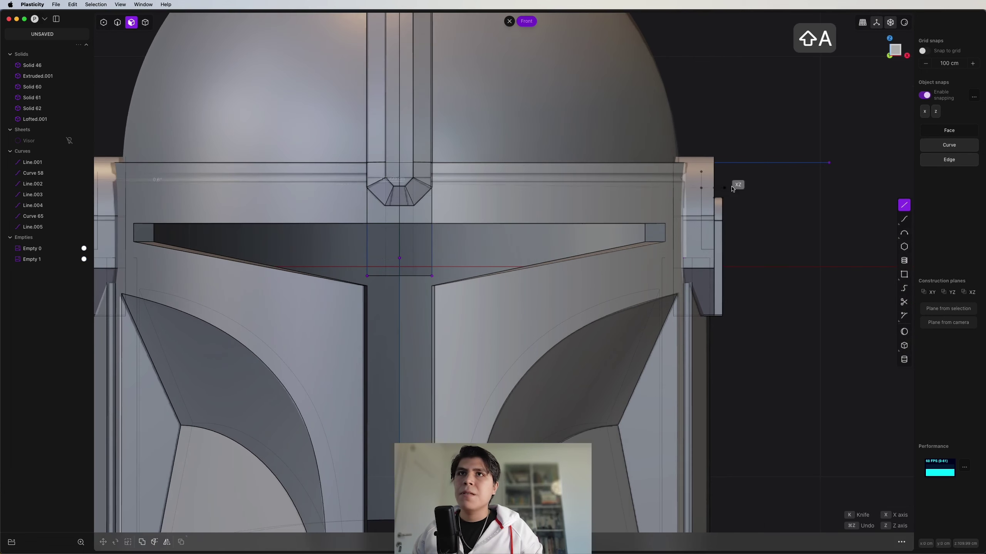
pyautogui.click(794, 180)
# Move the new line slightly up along Z to centre it within the reference groove.
pyautogui.press('g')
pyautogui.press('z')
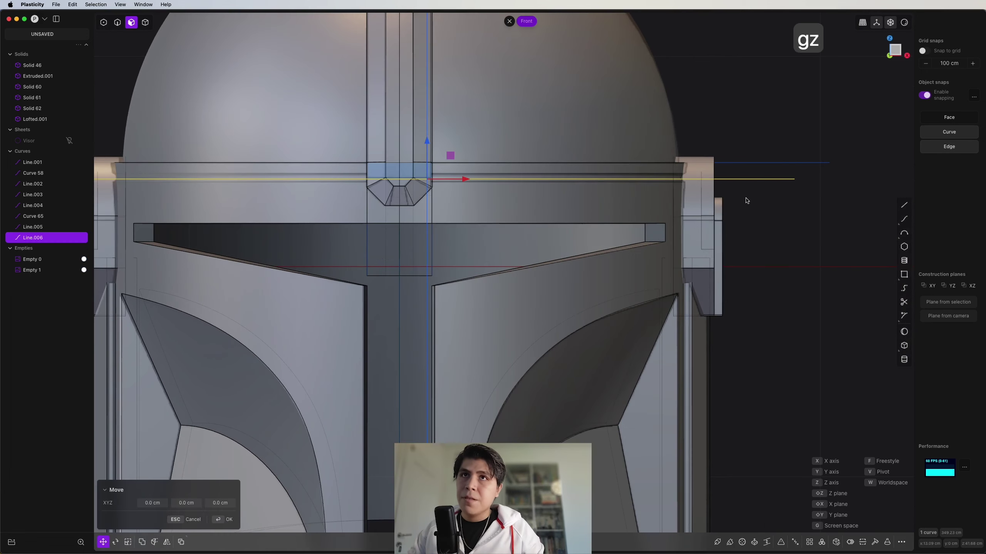
pyautogui.scroll(5, 705, 194)
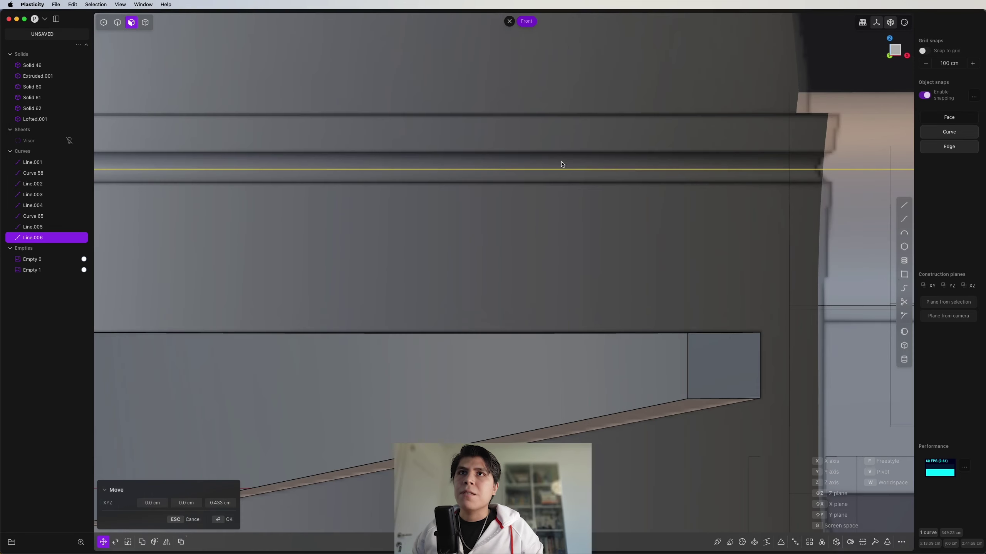
pyautogui.press('g')
pyautogui.press('z')
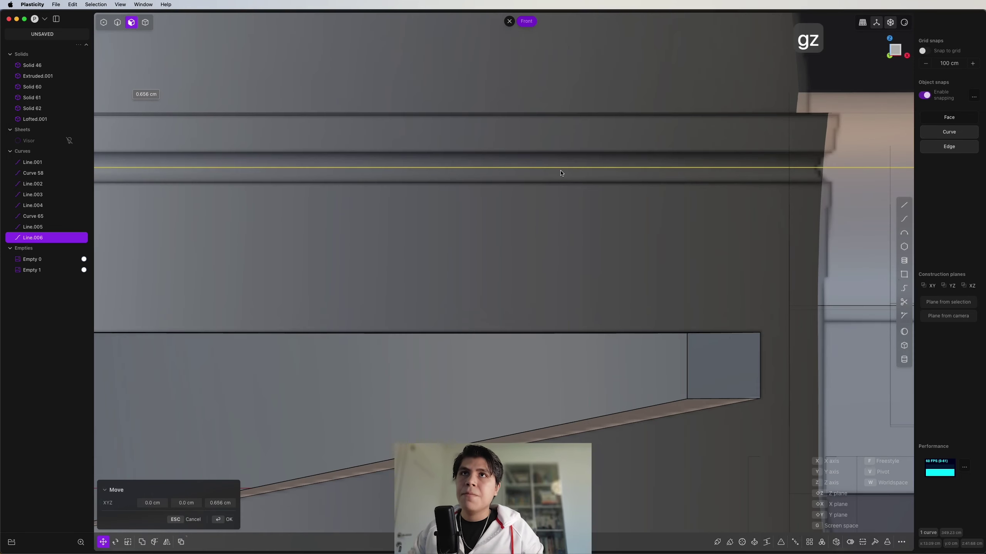
pyautogui.click(563, 173)
pyautogui.scroll(-5, 570, 172)
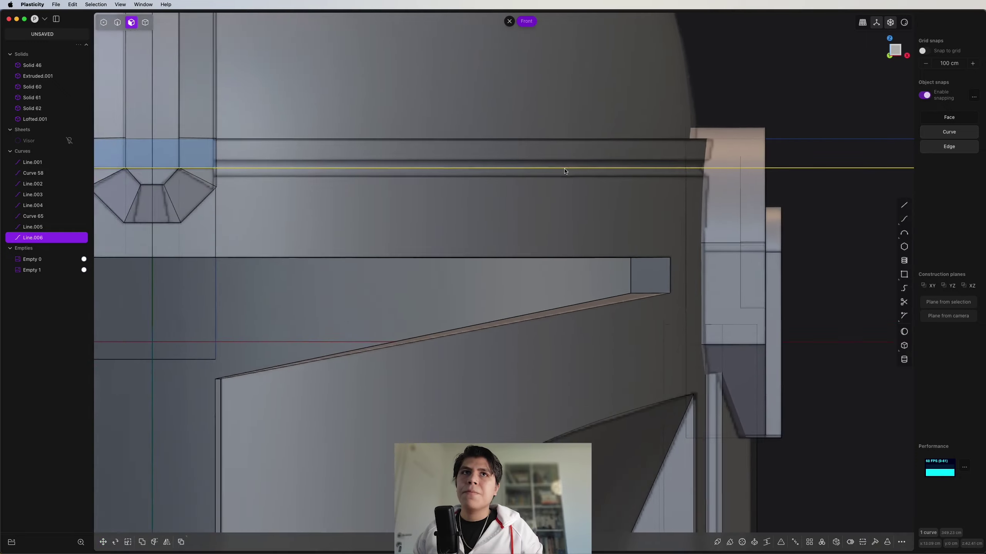
# Imprint the horizontal groove line onto the helmet shell.
pyautogui.hotkey('shift', 'i')
pyautogui.click(612, 124)
pyautogui.rightClick(609, 125)
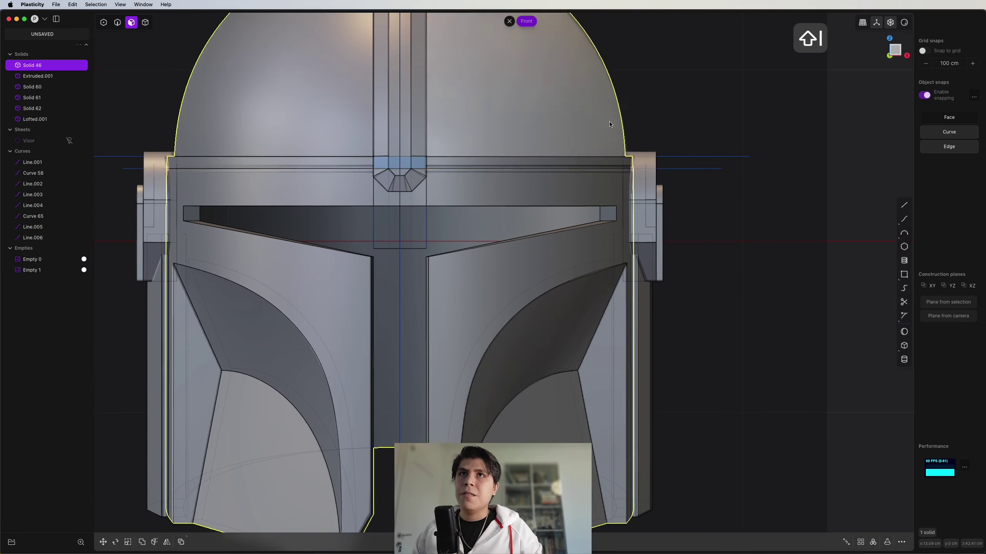
# Hide the crest body to expose the imprinted groove edges beneath it at the front of the shell.
pyautogui.press('2')
pyautogui.click(619, 223)
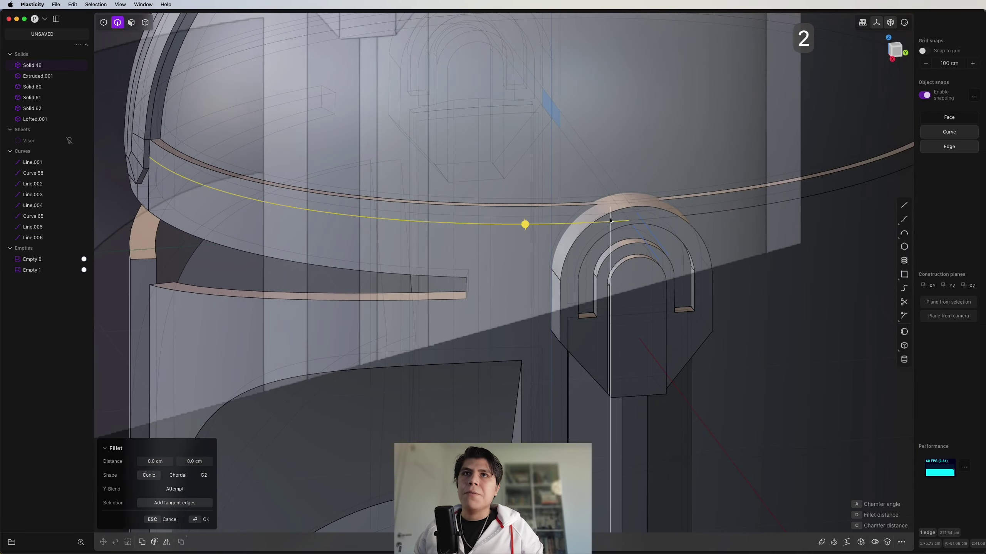
pyautogui.moveTo(610, 220); pyautogui.dragTo(592, 281, button='middle')
pyautogui.moveTo(692, 237); pyautogui.dragTo(511, 284, button='middle')
pyautogui.scroll(3, 495, 282)
pyautogui.doubleClick(585, 264)
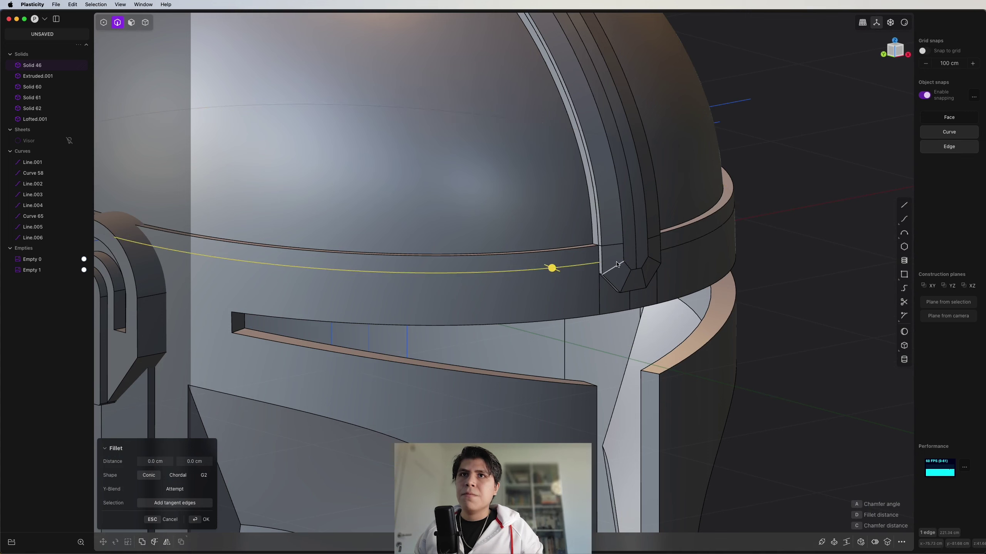
pyautogui.press('4')
pyautogui.click(639, 240)
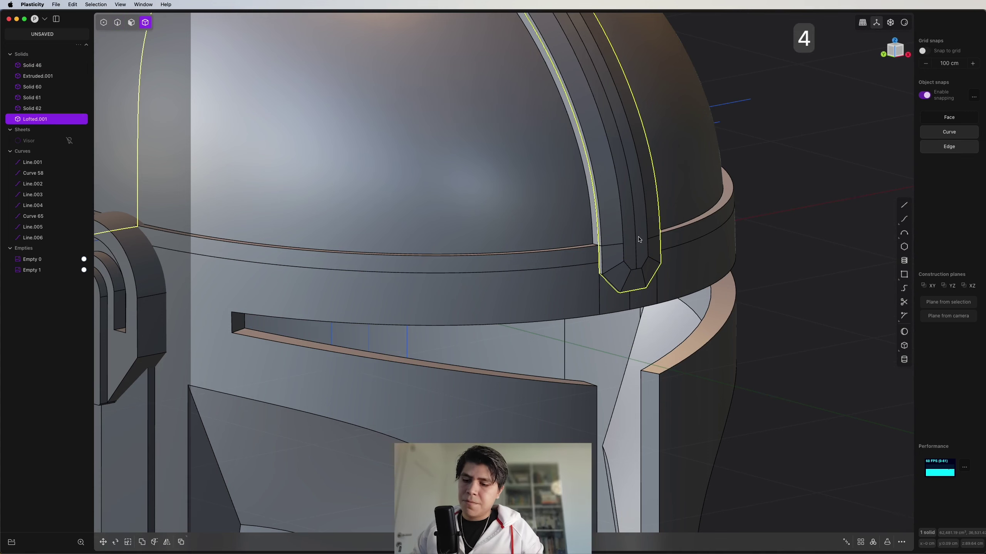
pyautogui.press('h')
pyautogui.press('2')
pyautogui.press('3')
pyautogui.press('2')
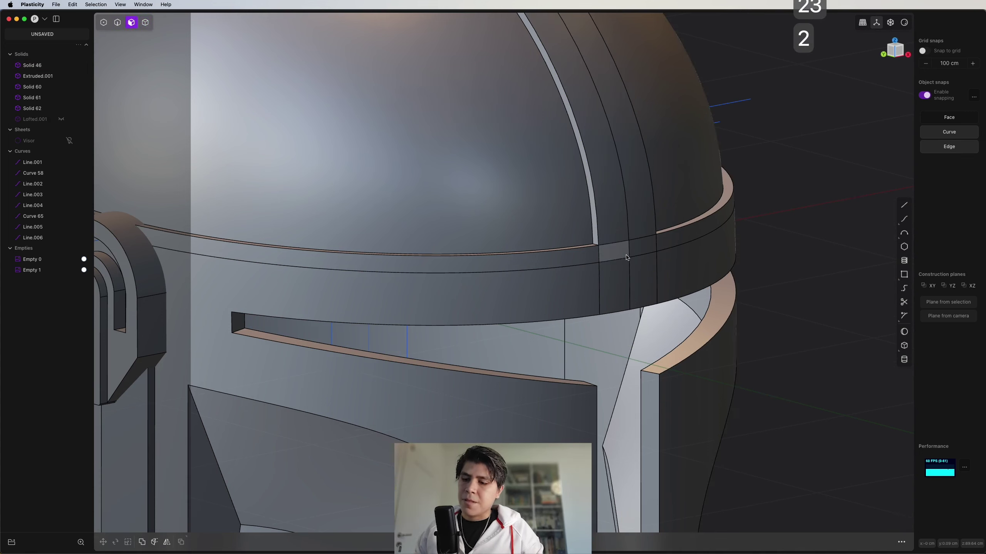
# Cut a round groove into the helmet shell with a Pipe along the four imprinted front edges, and show the crest again.
pyautogui.click(583, 264)
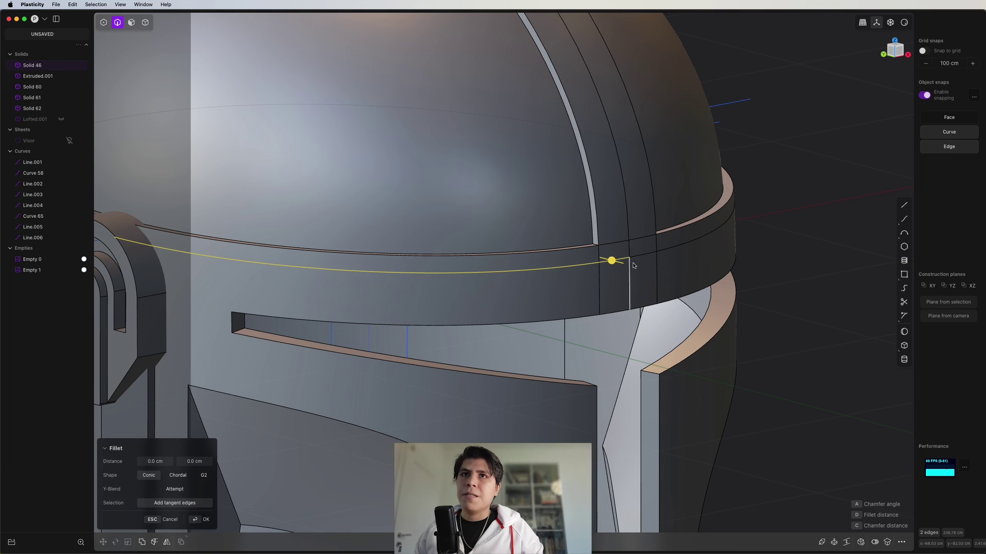
pyautogui.keyDown('shift'); pyautogui.click(675, 248); pyautogui.keyUp('shift')
pyautogui.scroll(-4, 675, 248)
pyautogui.moveTo(674, 247); pyautogui.dragTo(605, 293, button='middle')
pyautogui.press('p')
pyautogui.scroll(-3, 479, 247)
pyautogui.moveTo(502, 282); pyautogui.dragTo(538, 330, button='middle')
pyautogui.keyDown('shift'); pyautogui.moveTo(312, 249); pyautogui.dragTo(372, 256, button='middle'); pyautogui.keyUp('shift')
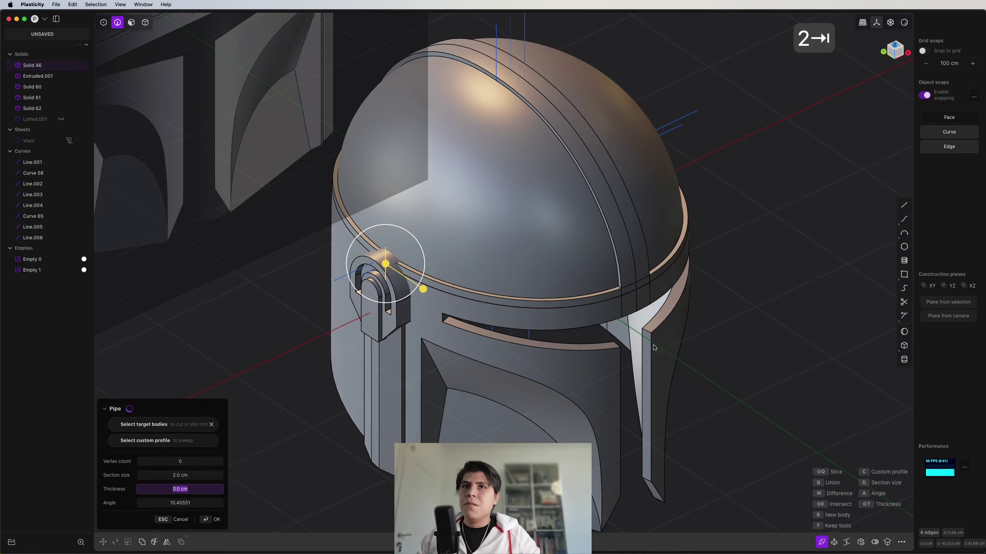
pyautogui.keyDown('alt'); pyautogui.moveTo(653, 348); pyautogui.dragTo(772, 283, button='middle'); pyautogui.keyUp('alt')
pyautogui.scroll(8, 805, 272)
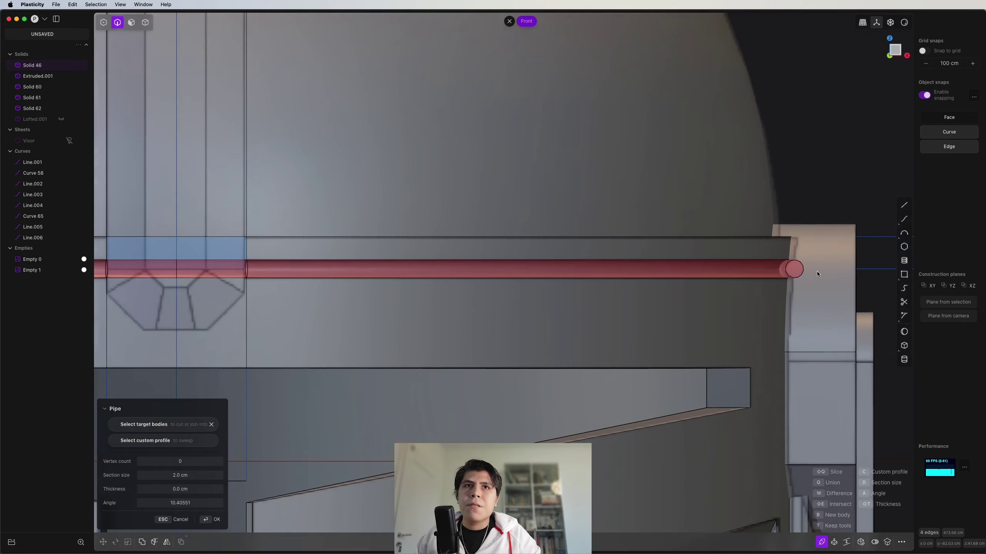
pyautogui.scroll(-6, 792, 264)
pyautogui.moveTo(819, 244); pyautogui.dragTo(739, 346, button='middle')
pyautogui.scroll(3, 516, 288)
pyautogui.hotkey('alt', 'h')
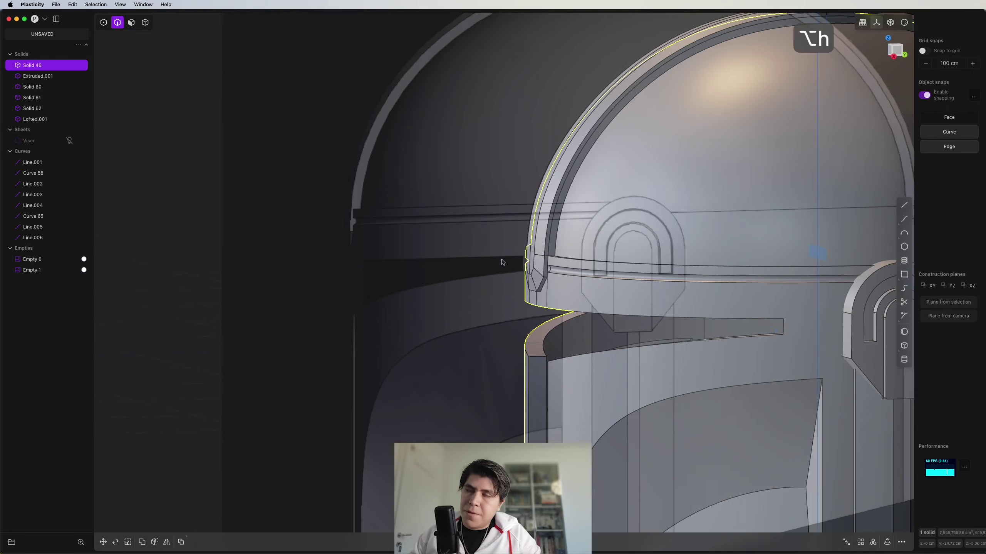
# Duplicate the groove faces behind the crest's faceted tip as a separate sheet and isolate it.
pyautogui.scroll(-3, 542, 286)
pyautogui.moveTo(543, 285); pyautogui.dragTo(683, 323, button='middle')
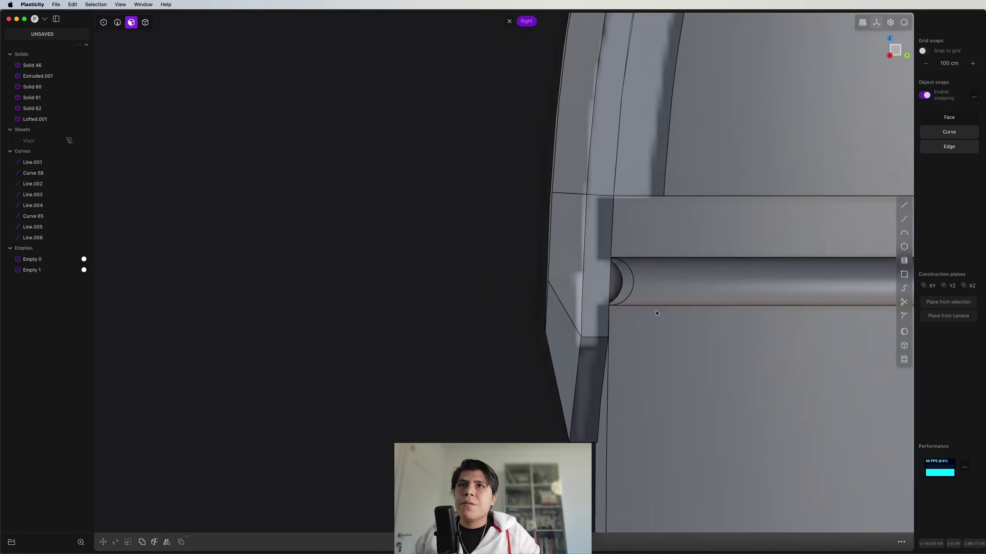
pyautogui.scroll(3, 642, 298)
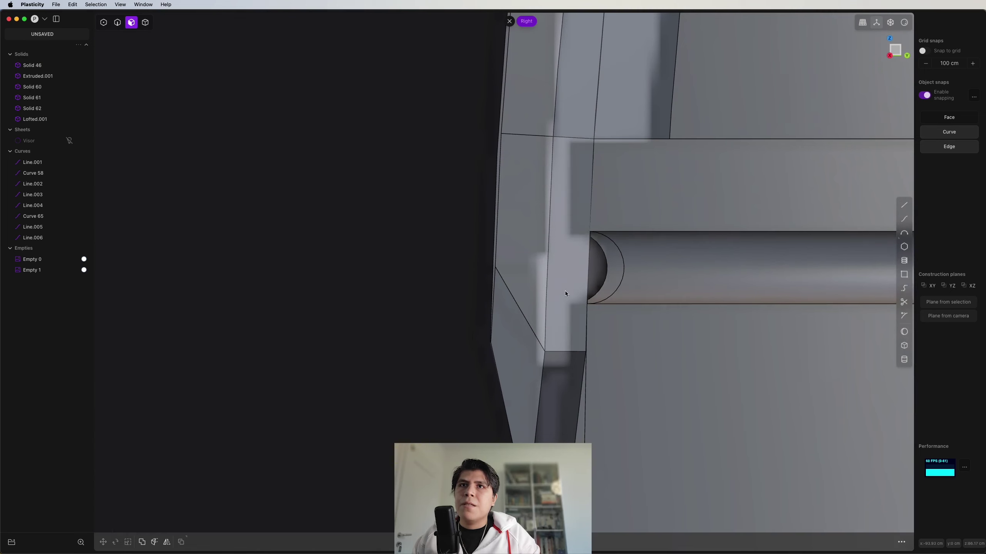
pyautogui.scroll(-3, 578, 281)
pyautogui.moveTo(578, 282); pyautogui.dragTo(552, 295, button='middle')
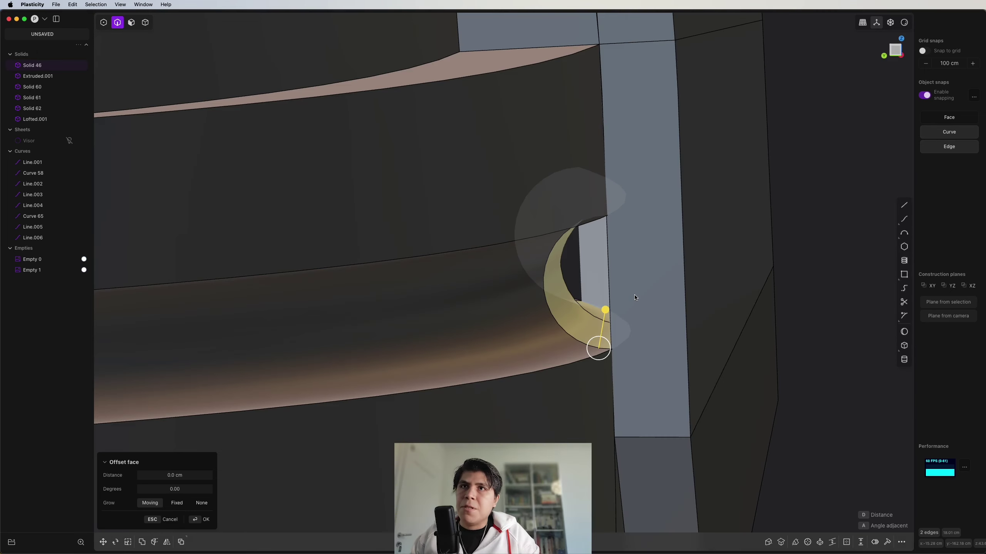
pyautogui.hotkey('alt', 'd')
pyautogui.hotkey('ctrl', '3')
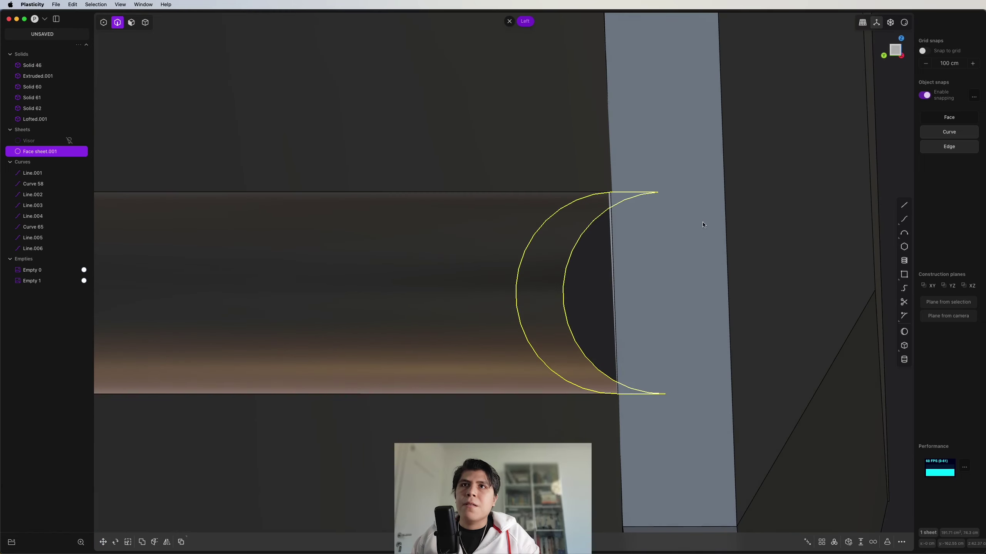
pyautogui.moveTo(655, 226); pyautogui.dragTo(657, 265, button='middle')
# Draw a 6 cm line across one open end of the groove sheet and patch that end.
pyautogui.hotkey('shift', 'a')
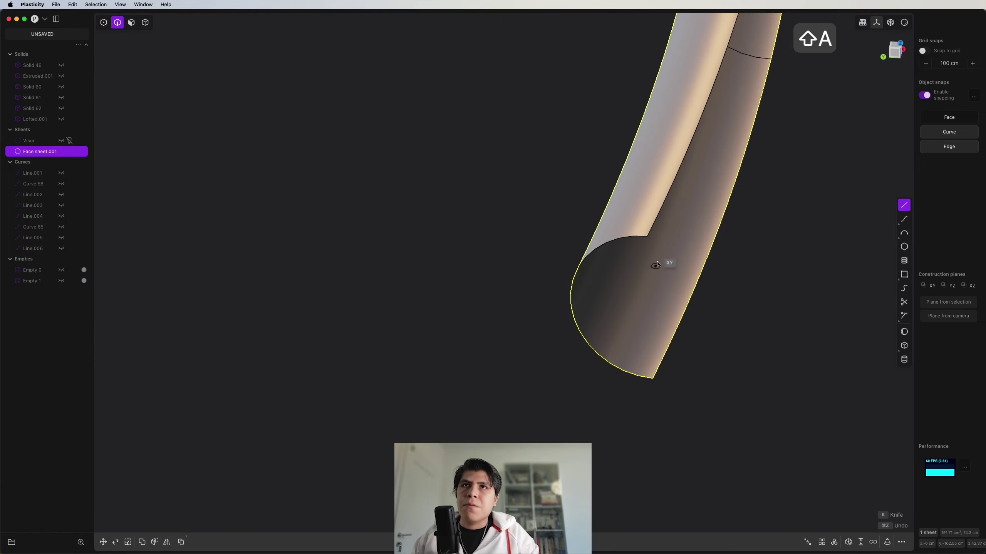
pyautogui.click(647, 240)
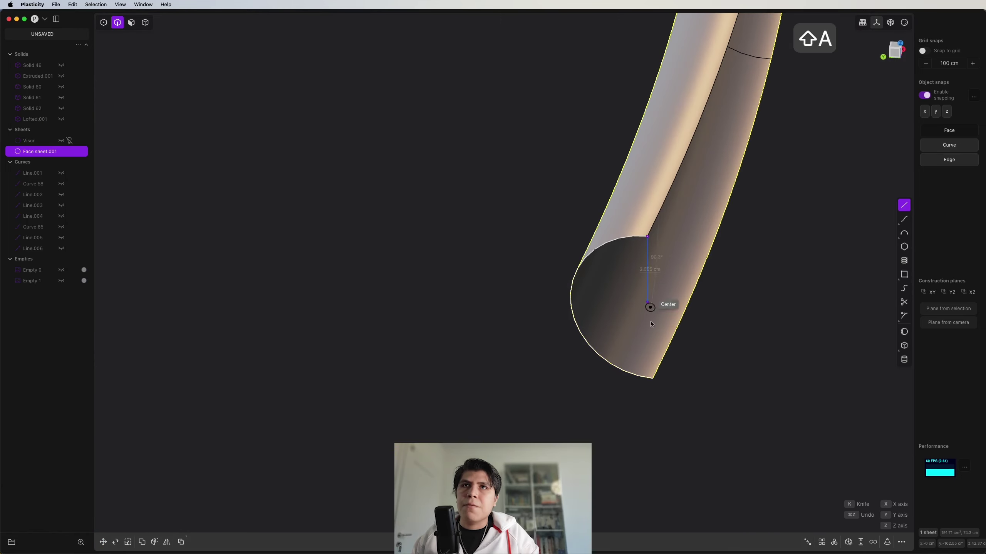
pyautogui.click(656, 382)
pyautogui.moveTo(693, 337); pyautogui.dragTo(584, 306, button='middle')
pyautogui.press('2')
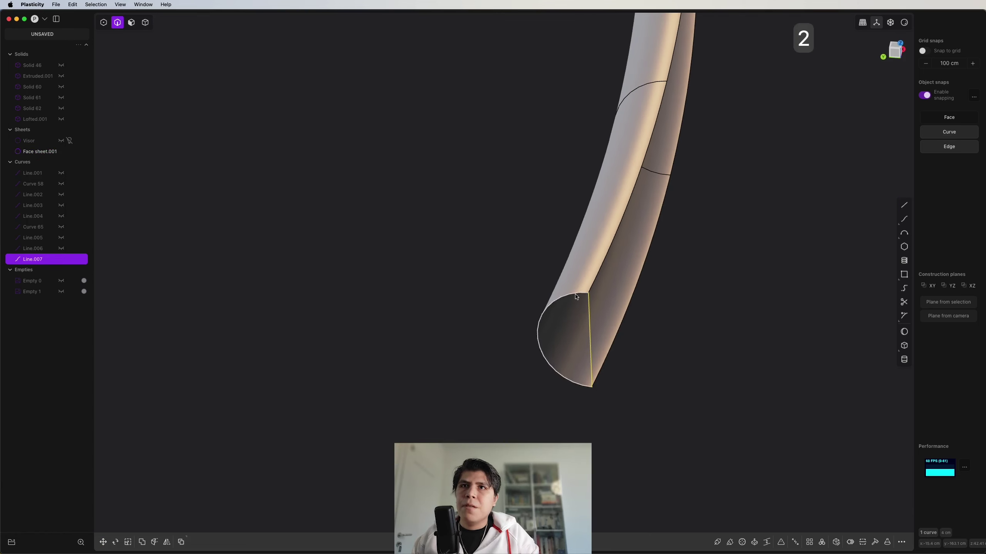
pyautogui.click(576, 297)
pyautogui.press('shift+super+p')
pyautogui.press('Return')
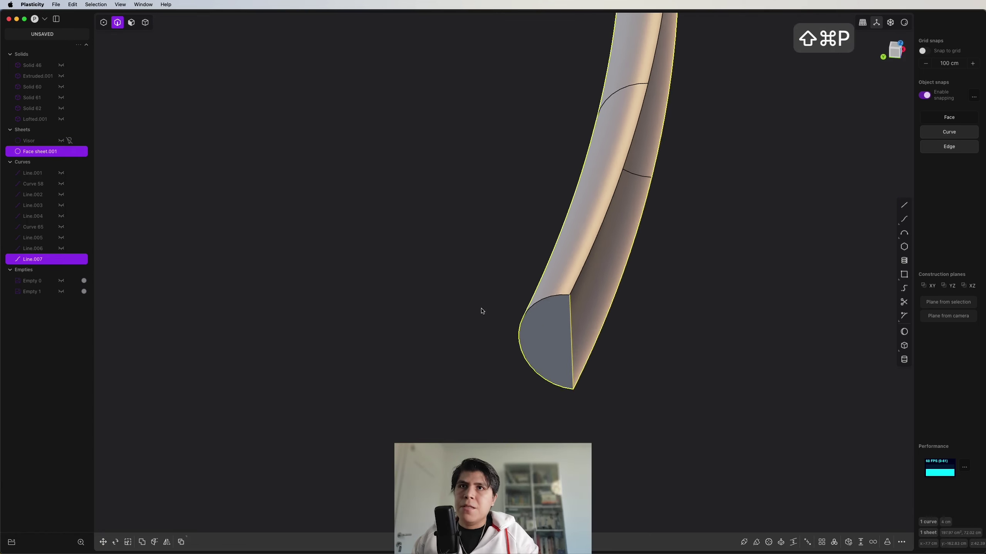
# Draw a 6 cm line across the opposite end of the groove sheet and patch that end as well.
pyautogui.moveTo(480, 308); pyautogui.dragTo(262, 236, button='middle')
pyautogui.scroll(3, 724, 322)
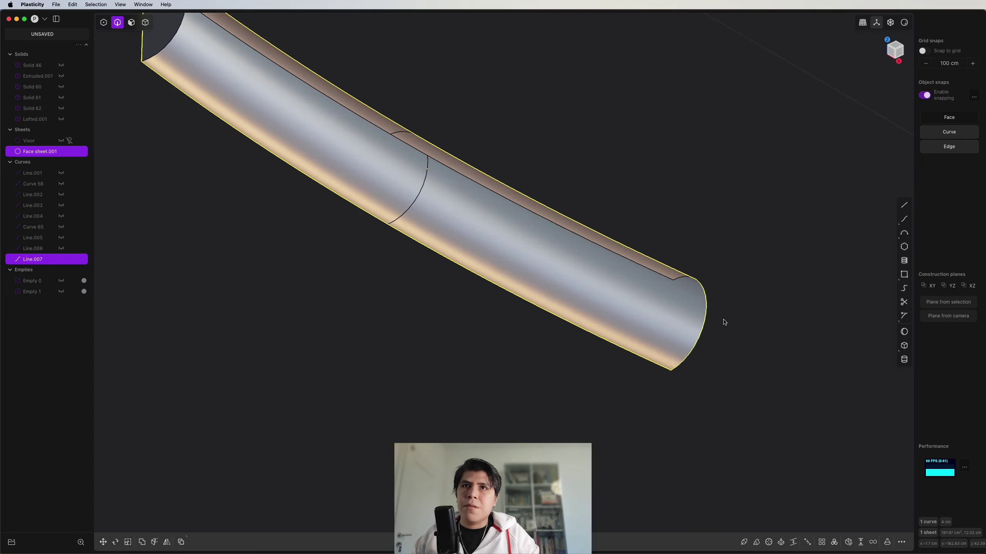
pyautogui.click(671, 284)
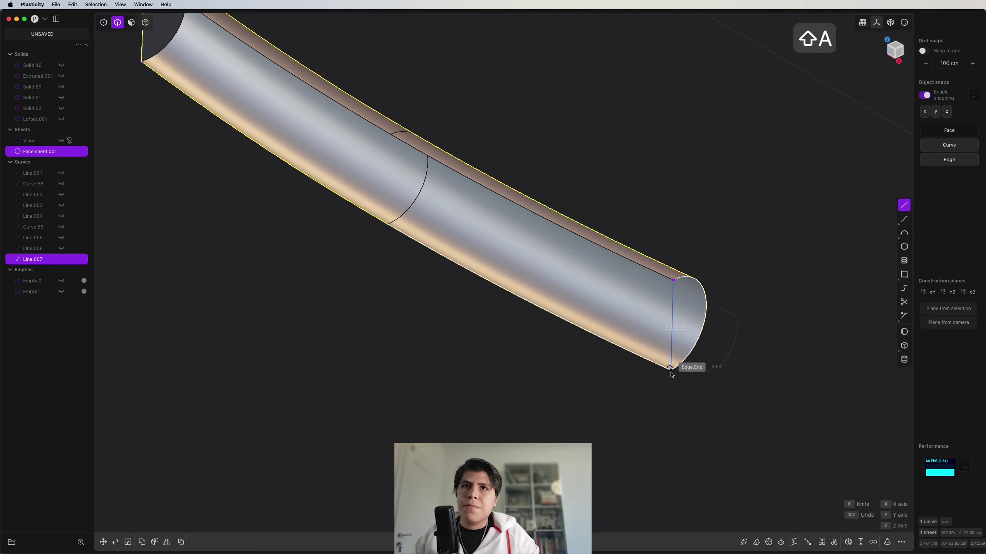
pyautogui.click(671, 369)
pyautogui.click(704, 308)
pyautogui.press('e')
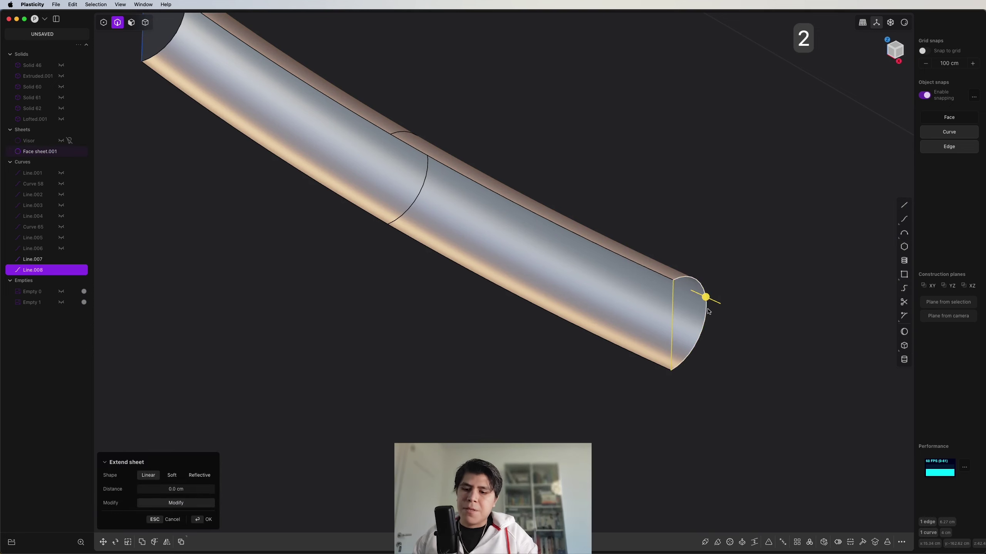
pyautogui.press('shift+super+p')
pyautogui.rightClick(708, 310)
# Patch the sheet's remaining long opening to close it into a solid, and show all other objects again.
pyautogui.scroll(-3, 534, 229)
pyautogui.press('2')
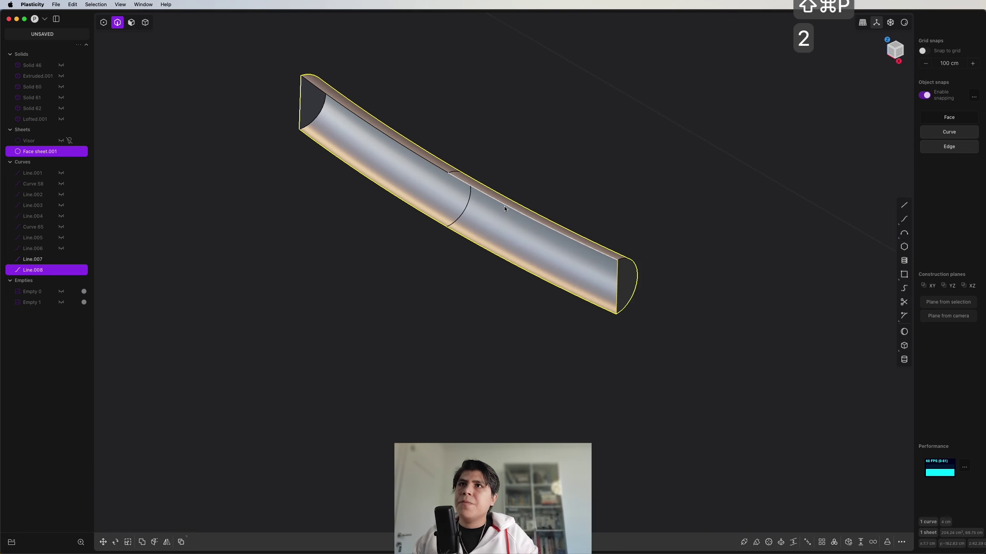
pyautogui.press('e')
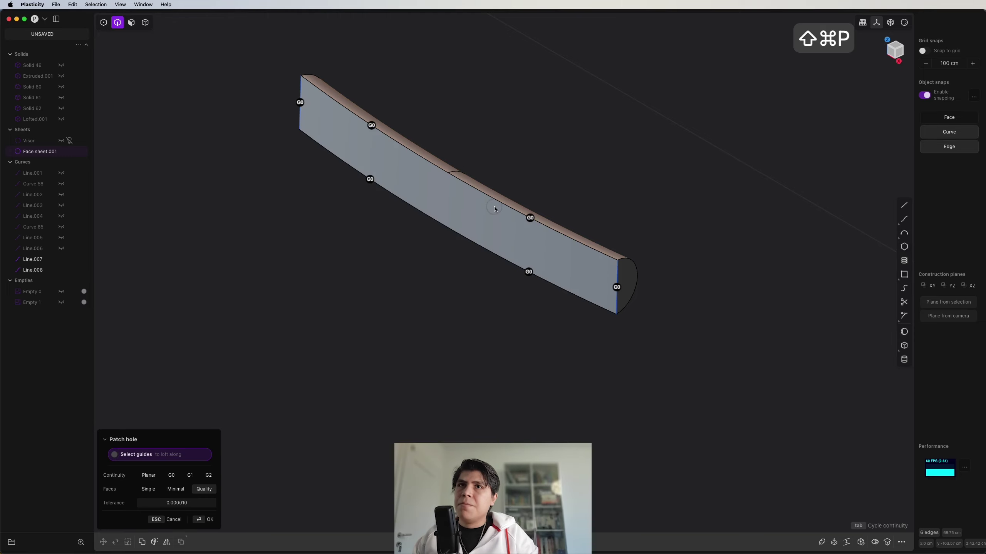
pyautogui.press('Return')
pyautogui.moveTo(495, 206); pyautogui.dragTo(433, 185, button='middle')
pyautogui.hotkey('alt', 'h')
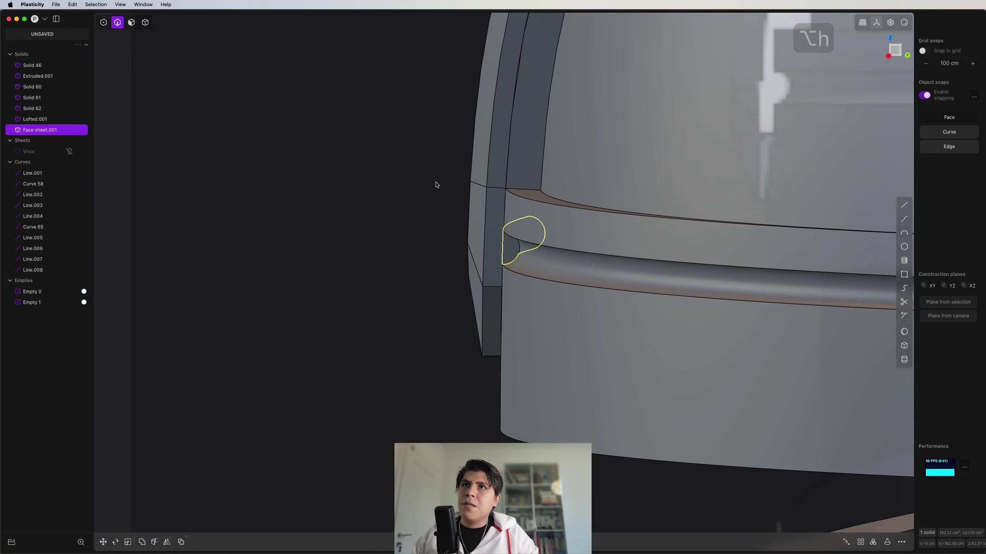
# Try to union the crest with the new solid that fills the groove behind its tip.
pyautogui.press('4')
pyautogui.keyDown('shift'); pyautogui.click(474, 201); pyautogui.keyUp('shift')
pyautogui.press('q')
pyautogui.press('q')
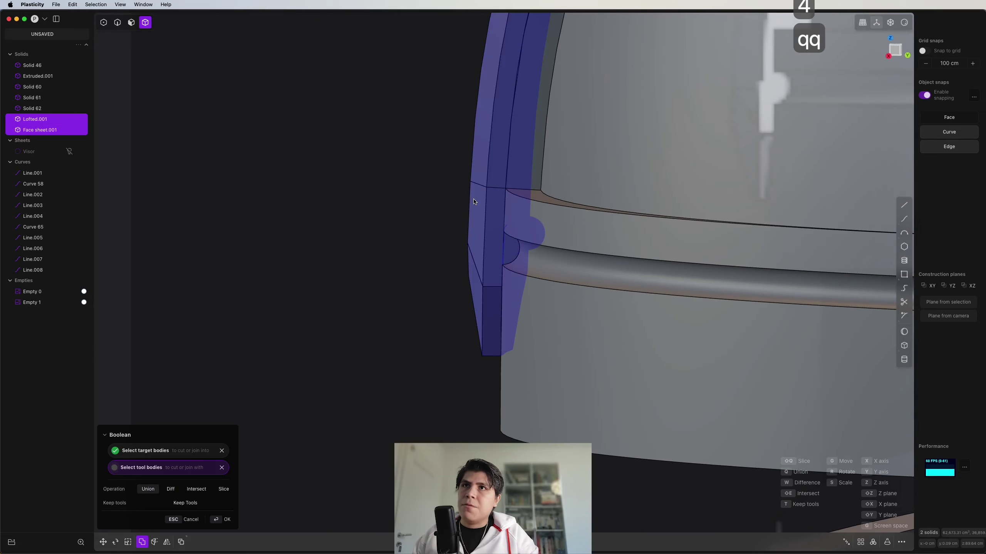
pyautogui.rightClick(473, 202)
# Examine the groove, the crest tip and the whole helmet from several angles.
pyautogui.scroll(-5, 466, 202)
pyautogui.click(437, 227)
pyautogui.scroll(-2, 438, 228)
pyautogui.moveTo(438, 228); pyautogui.dragTo(516, 295, button='middle')
pyautogui.scroll(3, 456, 307)
pyautogui.scroll(-1, 453, 298)
pyautogui.scroll(-8, 453, 298)
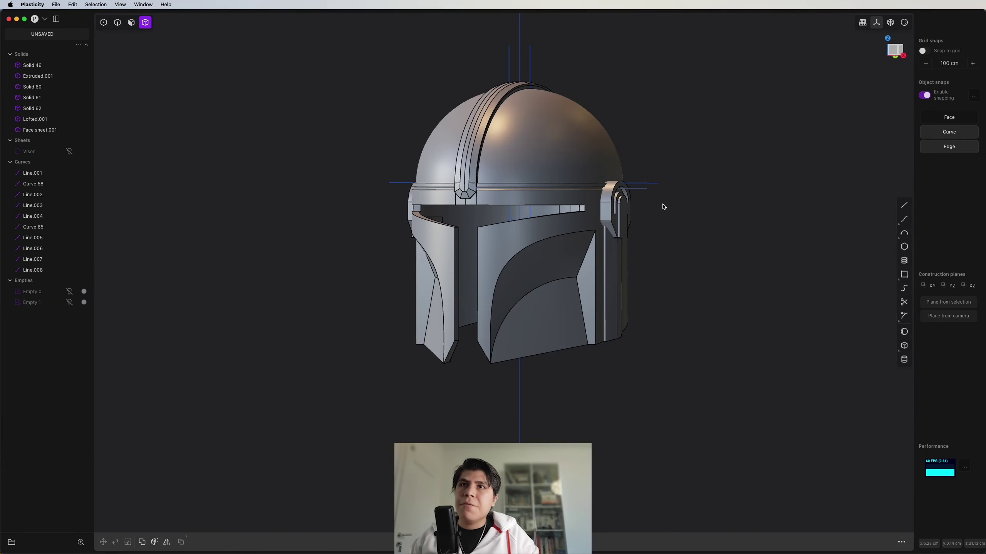
pyautogui.moveTo(663, 207); pyautogui.dragTo(698, 232, button='middle')
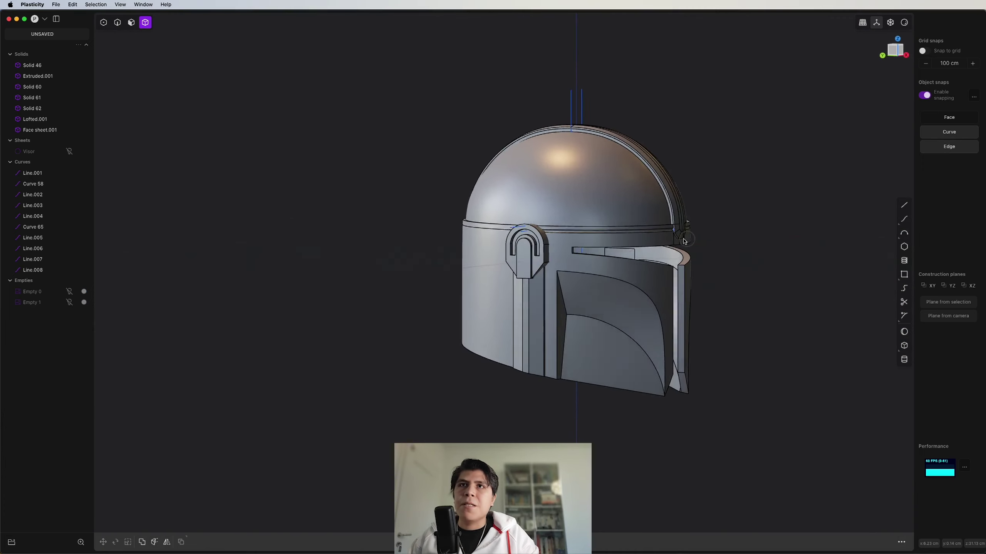
# Examine the crest's rear end and the shell's back edge against the side reference in the right view.
pyautogui.click(898, 50)
pyautogui.press('3')
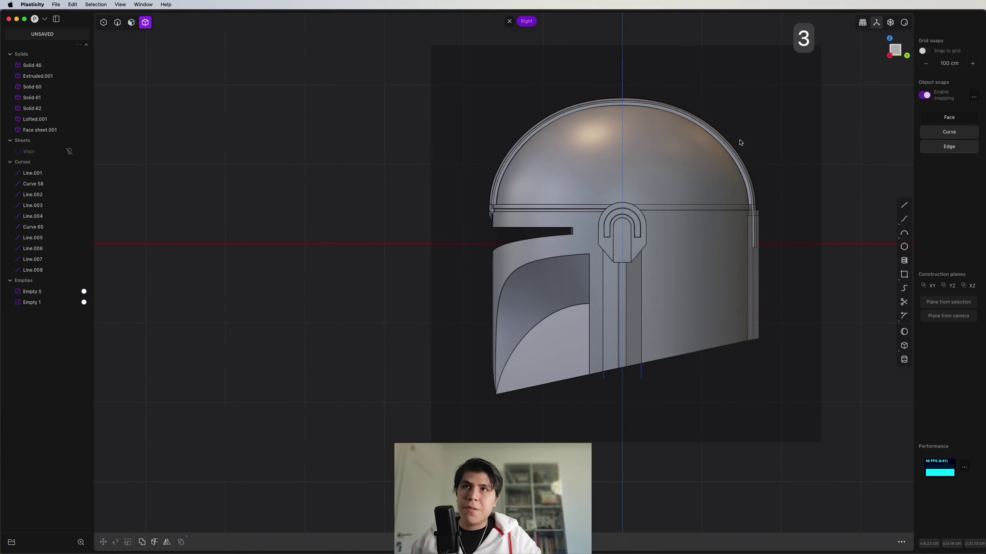
pyautogui.scroll(5, 558, 157)
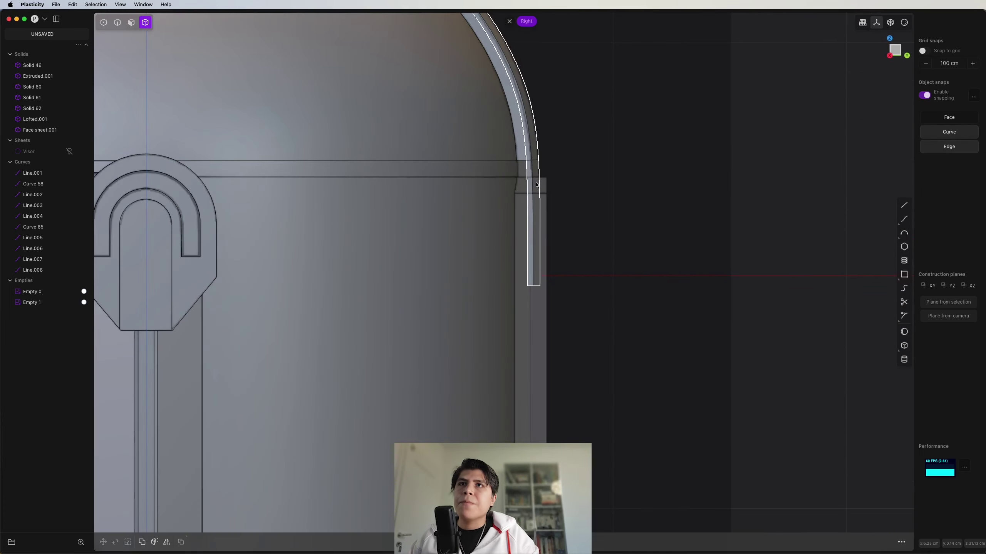
pyautogui.scroll(-2, 541, 196)
pyautogui.scroll(2, 542, 196)
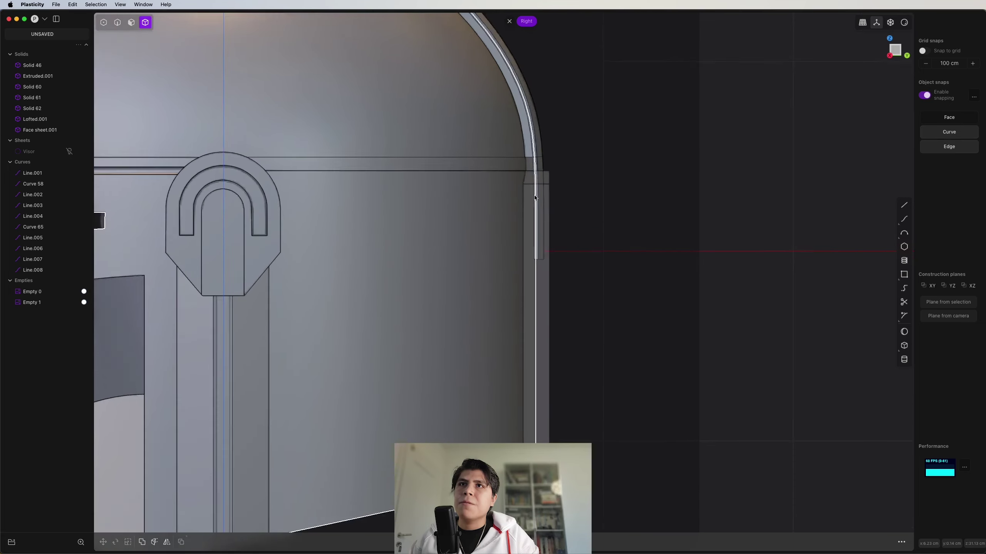
pyautogui.scroll(-3, 541, 299)
pyautogui.scroll(3, 535, 334)
pyautogui.moveTo(537, 320); pyautogui.dragTo(603, 251, button='middle')
pyautogui.scroll(2, 601, 251)
# In the right view, draw a vertical line about 292 cm long near the helmet's back edge and imprint it onto the shell.
pyautogui.hotkey('shift', 'a')
pyautogui.keyDown('shift'); pyautogui.moveTo(539, 398); pyautogui.dragTo(556, 273, button='middle'); pyautogui.keyUp('shift')
pyautogui.click(538, 409)
pyautogui.keyDown('shift'); pyautogui.moveTo(567, 144); pyautogui.dragTo(532, 322, button='middle'); pyautogui.keyUp('shift')
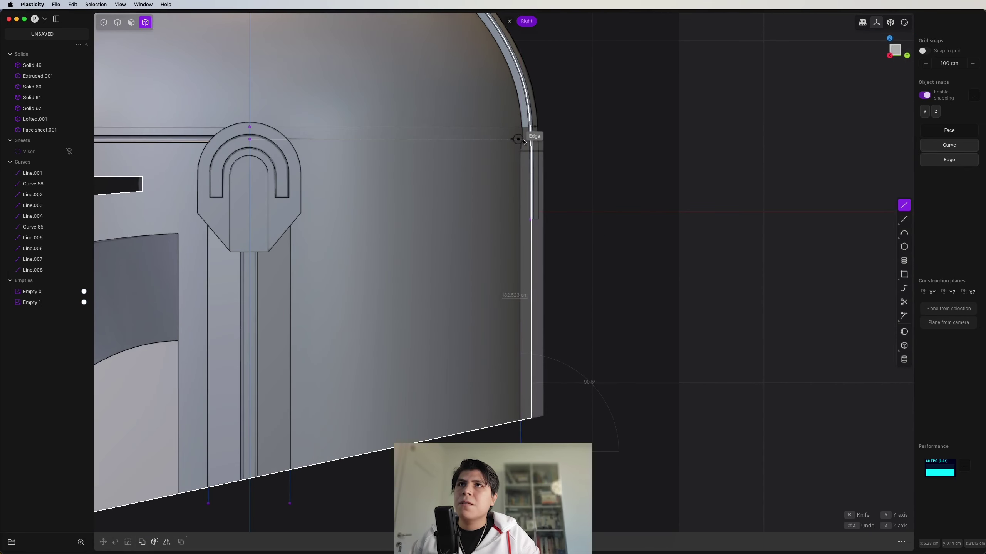
pyautogui.scroll(-3, 524, 130)
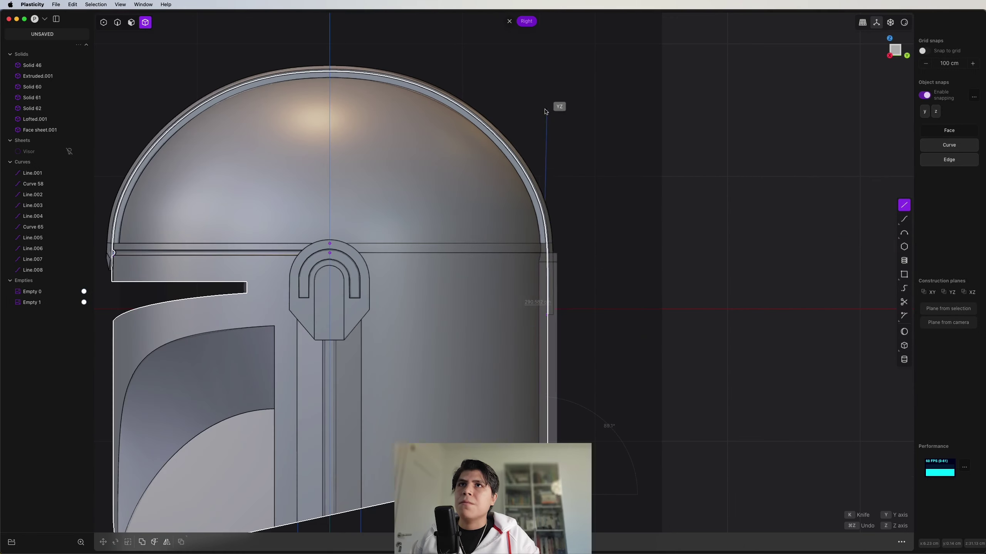
pyautogui.click(538, 110)
pyautogui.scroll(-3, 561, 217)
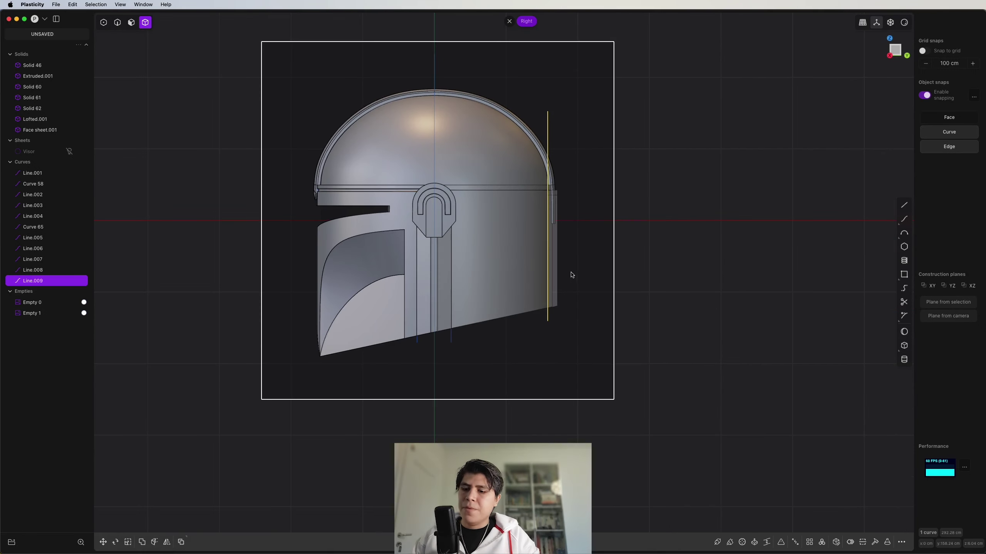
pyautogui.hotkey('shift', '1')
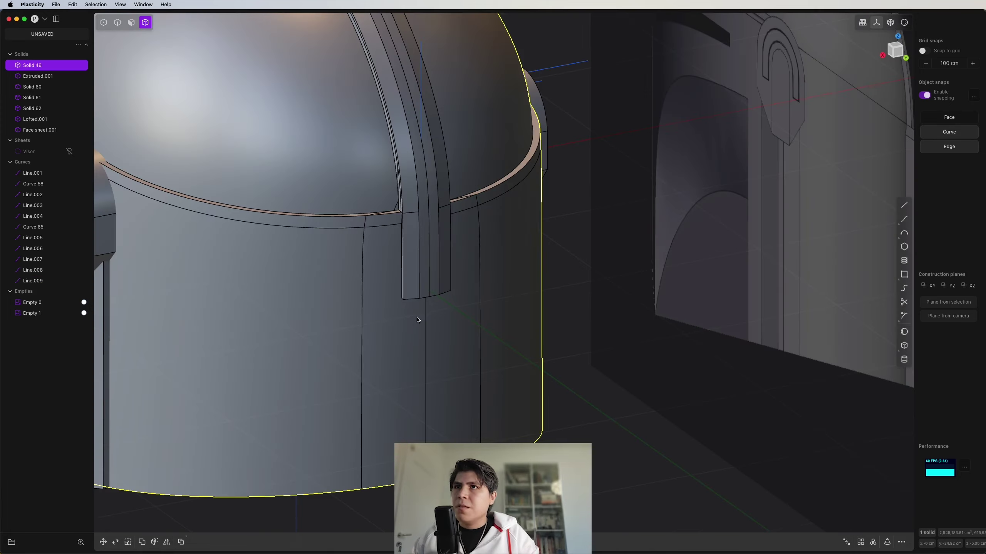
# Duplicate the two adjacent rear faces of the shell below the crest as a separate sheet.
pyautogui.press('3')
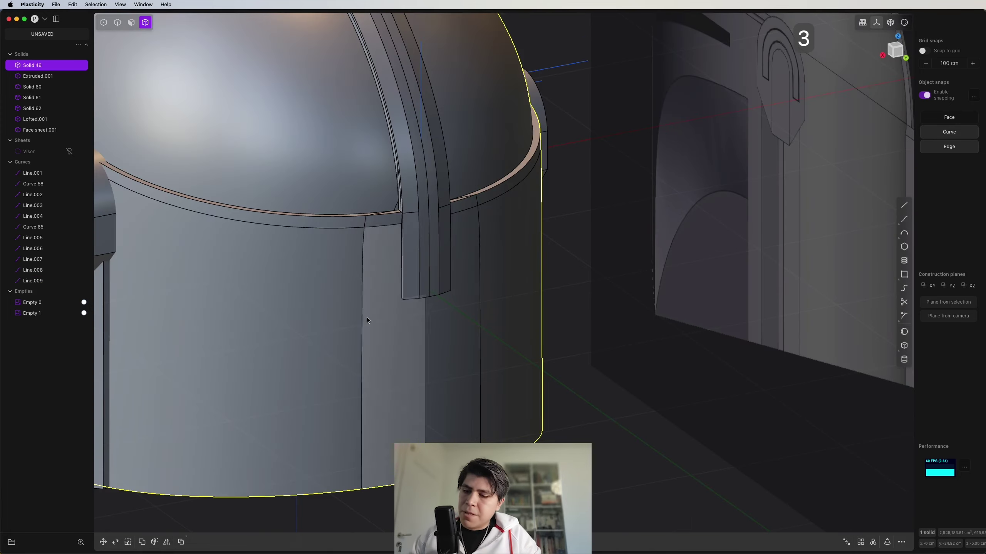
pyautogui.click(372, 317)
pyautogui.keyDown('shift'); pyautogui.click(455, 330); pyautogui.keyUp('shift')
pyautogui.moveTo(456, 331); pyautogui.dragTo(501, 316, button='middle')
pyautogui.click(895, 52)
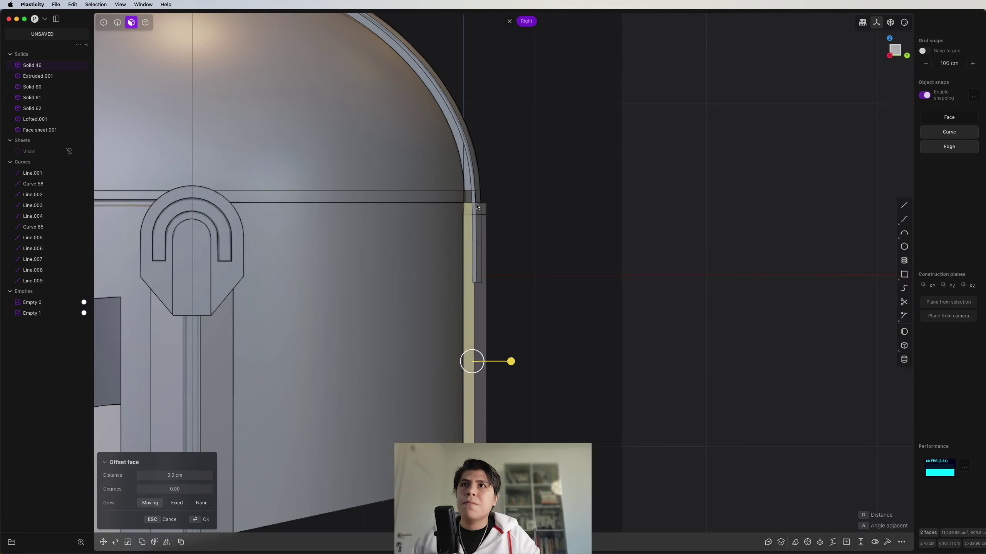
pyautogui.scroll(-3, 468, 209)
pyautogui.moveTo(495, 237); pyautogui.dragTo(567, 326, button='middle')
pyautogui.scroll(3, 566, 326)
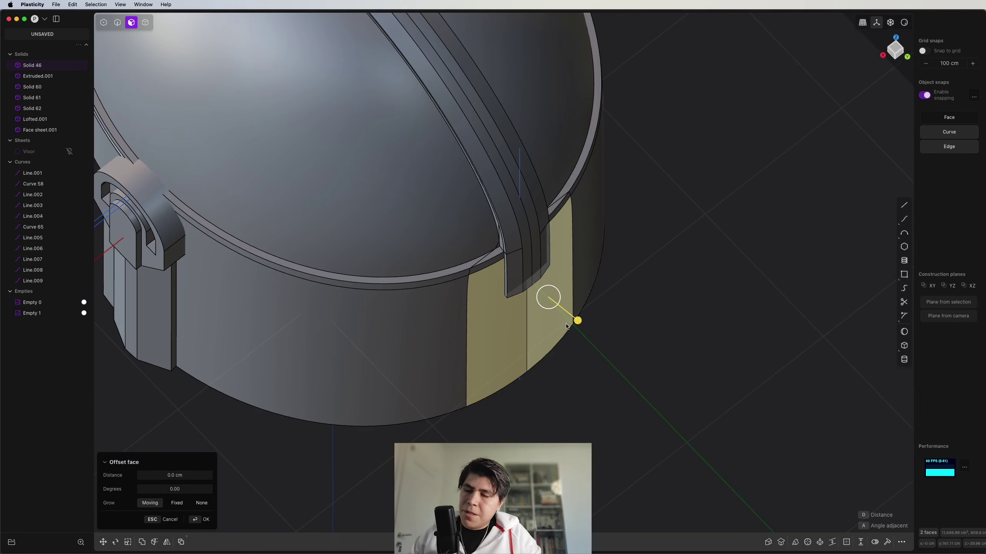
pyautogui.hotkey('shift', 'd')
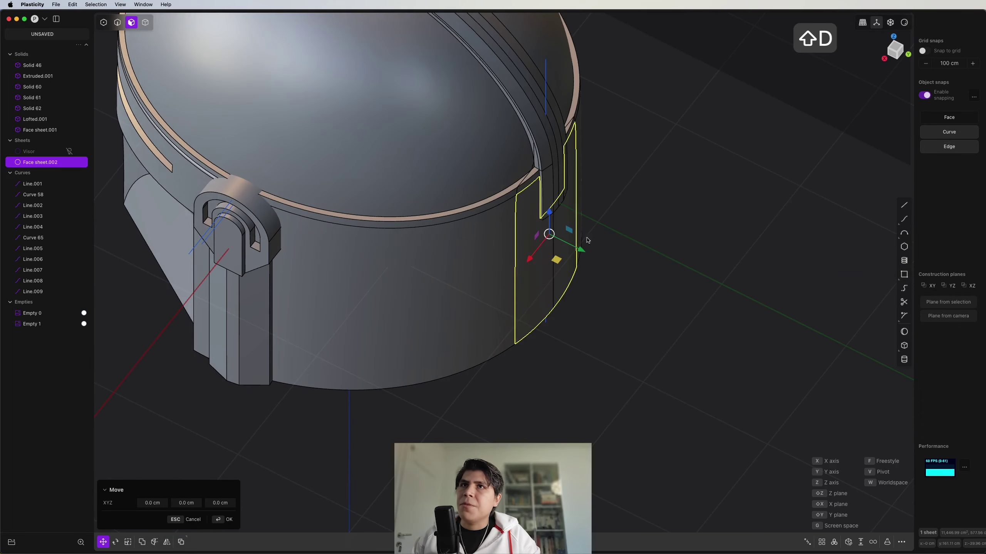
# Duplicate the rear face sheet and move the copy outward along the Y axis, away from the shell.
pyautogui.scroll(2, 620, 257)
pyautogui.hotkey('shift', 'd')
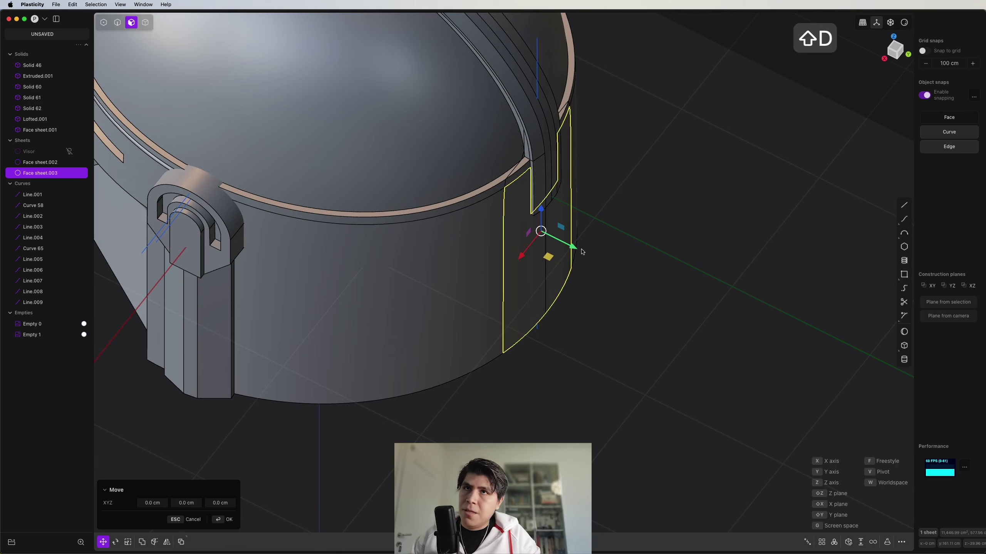
pyautogui.moveTo(574, 247); pyautogui.dragTo(617, 270)
pyautogui.rightClick(617, 269)
pyautogui.click(905, 53)
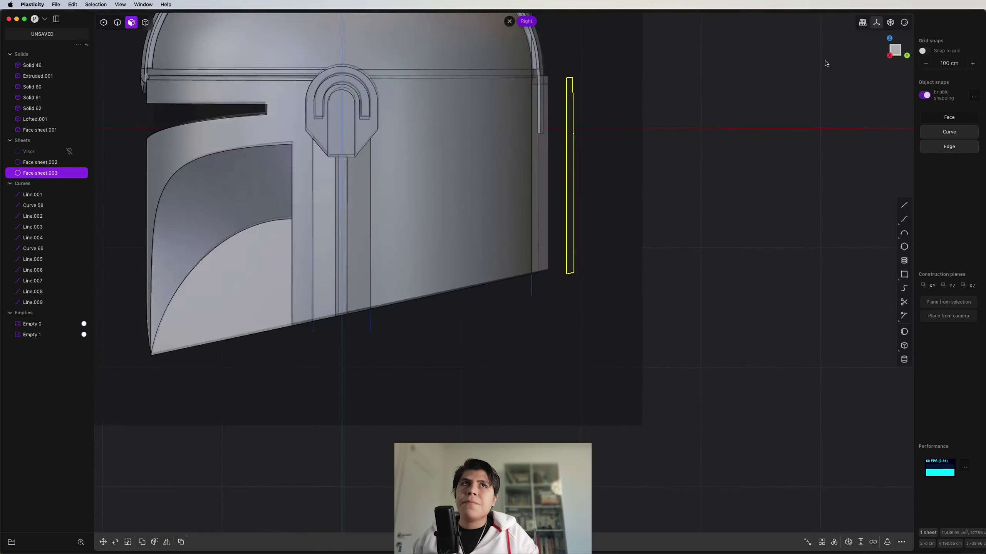
# Loft between the outlines of the two rear sheets with G0 continuity to form straight side walls.
pyautogui.scroll(3, 530, 322)
pyautogui.moveTo(530, 321); pyautogui.dragTo(550, 243, button='middle')
pyautogui.press('2')
pyautogui.doubleClick(556, 227)
pyautogui.press('e')
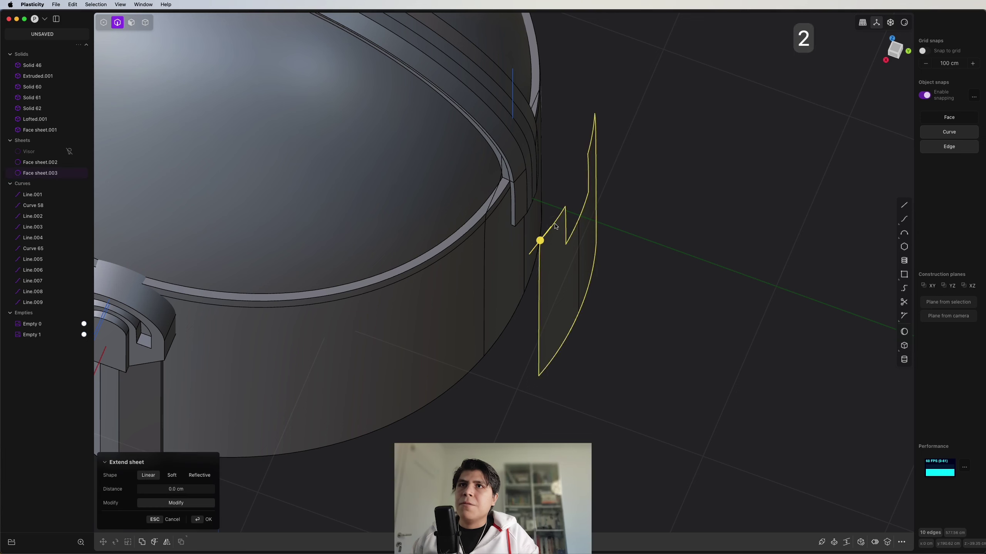
pyautogui.doubleClick(484, 266)
pyautogui.moveTo(500, 229); pyautogui.dragTo(486, 260, button='middle')
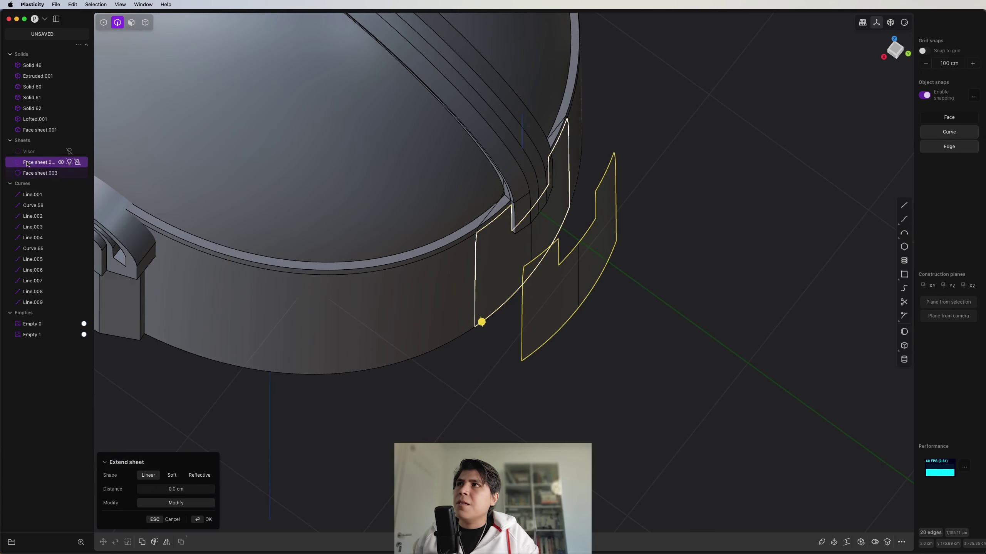
pyautogui.keyDown('shift'); pyautogui.moveTo(442, 220); pyautogui.dragTo(444, 201, button='middle'); pyautogui.keyUp('shift')
pyautogui.press('l')
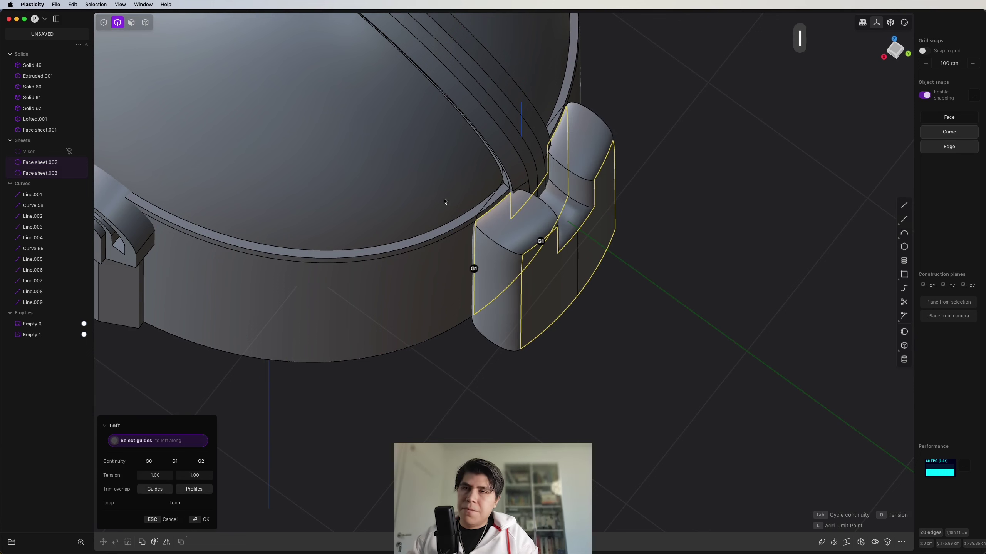
pyautogui.press('Tab')
pyautogui.press('Return')
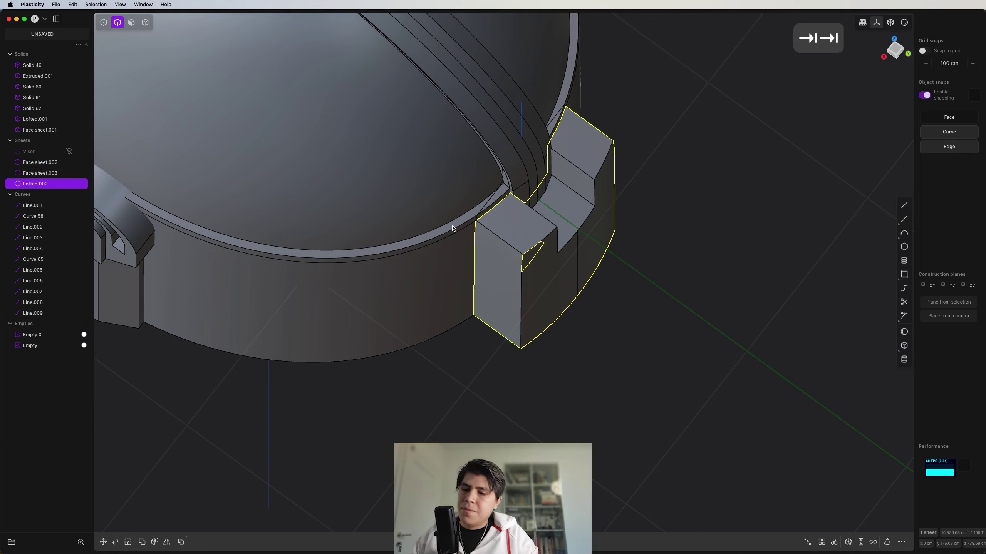
# Join the two face sheets and the lofted walls into one solid.
pyautogui.click(40, 162)
pyautogui.keyDown('shift'); pyautogui.click(42, 186); pyautogui.keyUp('shift')
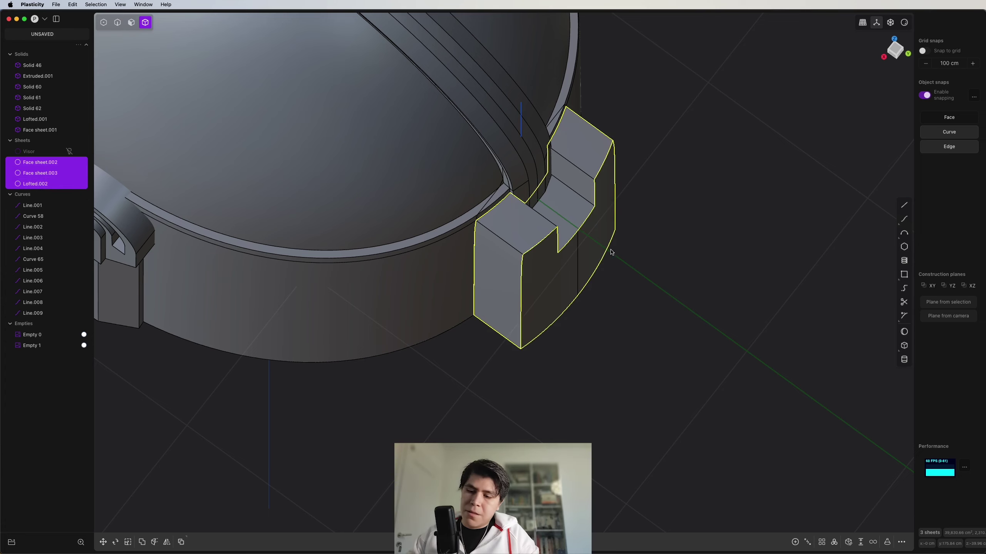
pyautogui.press('j')
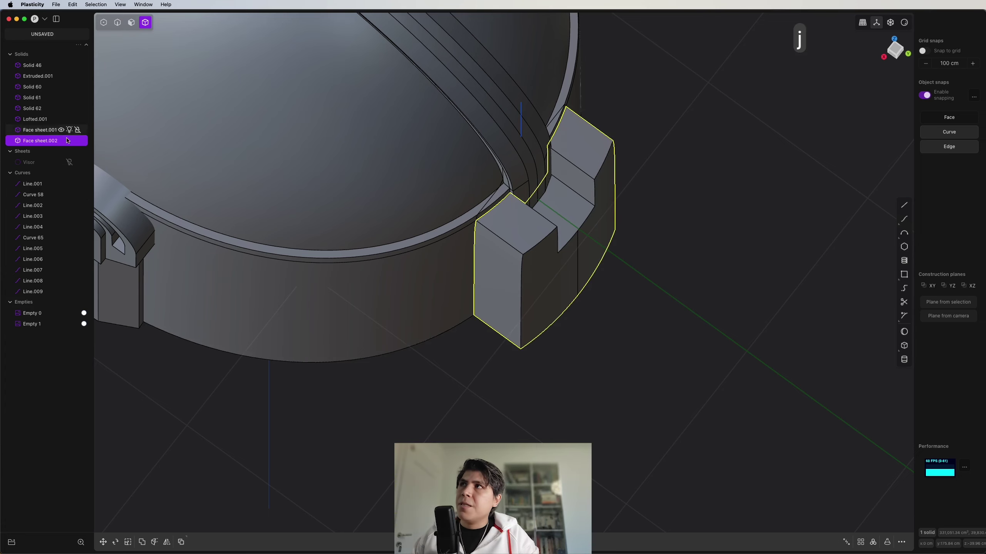
# In the right view, draw a vertical line about 183 cm long through the rear solid, cut it there and delete the outer part.
pyautogui.moveTo(539, 181); pyautogui.dragTo(632, 197, button='middle')
pyautogui.hotkey('shift', 'a')
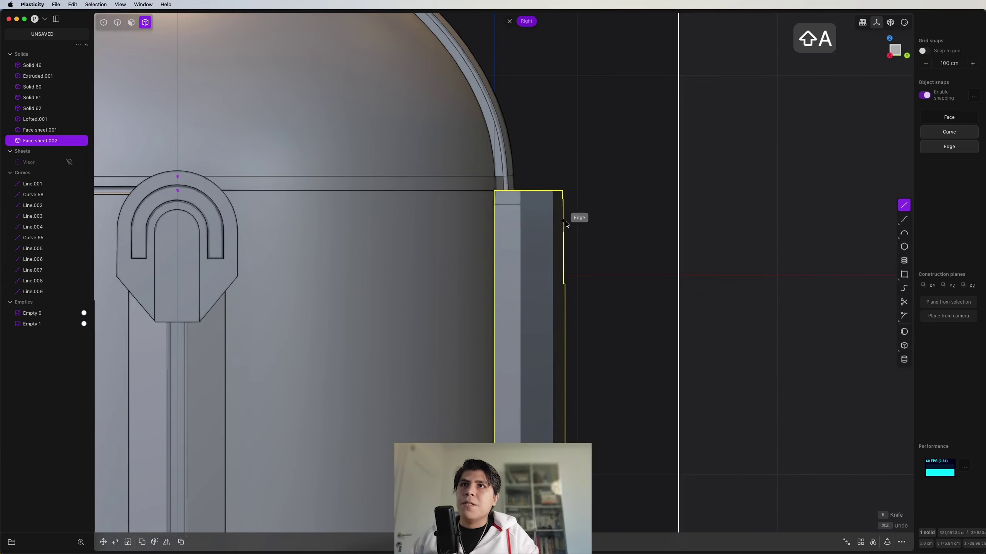
pyautogui.click(552, 80)
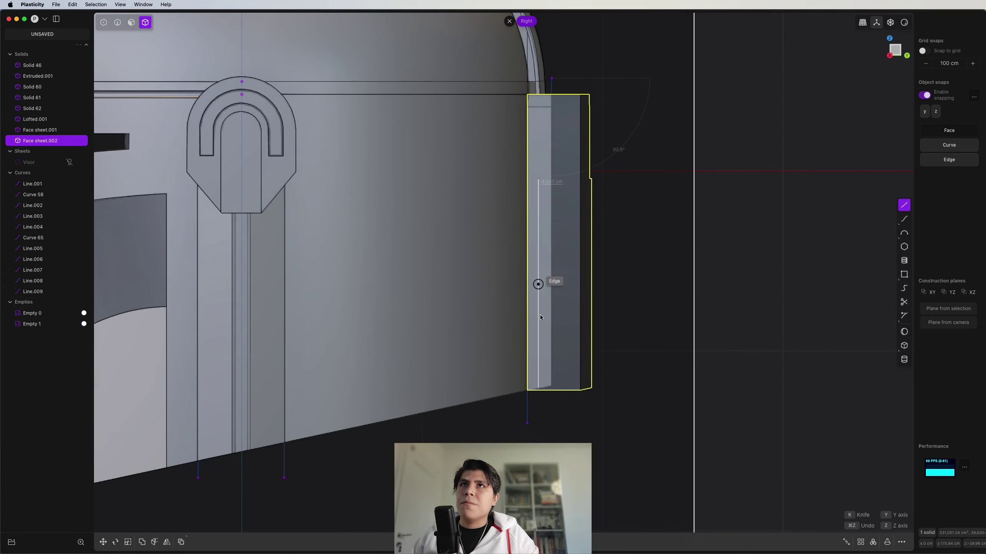
pyautogui.click(551, 408)
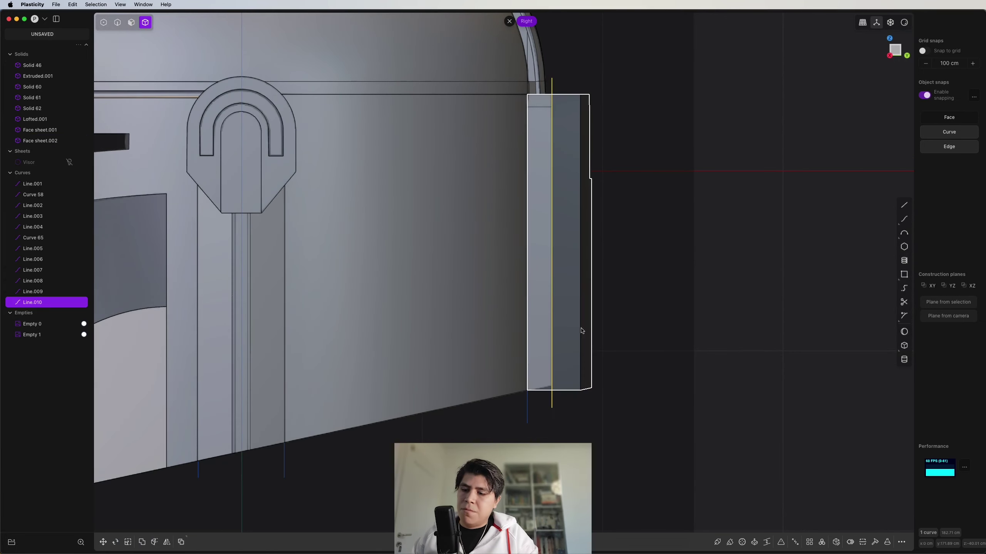
pyautogui.press('c')
pyautogui.press('x')
# Offset the side face of the notch under the crest's tip across the gap so the rear panel's top is filled.
pyautogui.moveTo(586, 290); pyautogui.dragTo(652, 248, button='middle')
pyautogui.press('3')
pyautogui.click(674, 241)
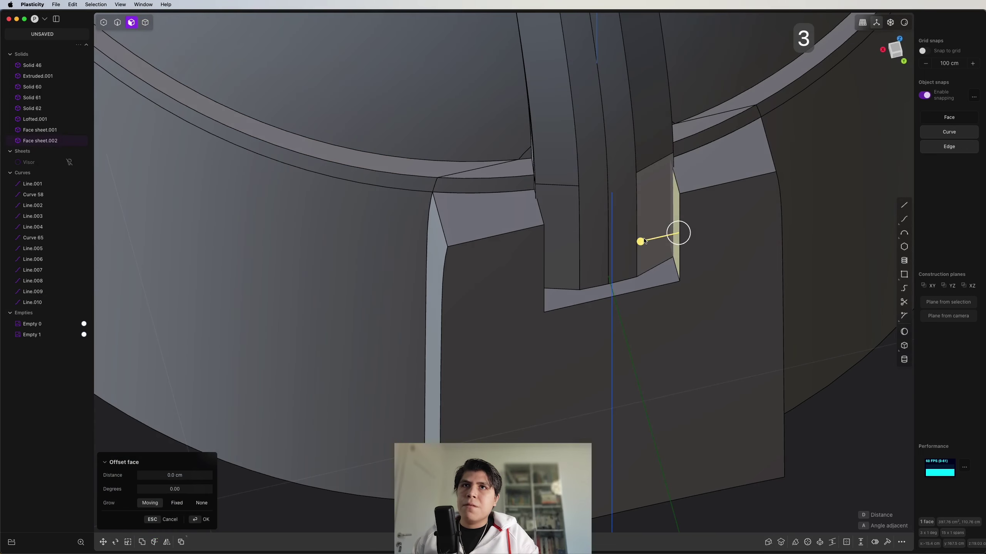
pyautogui.moveTo(641, 242); pyautogui.dragTo(486, 263)
pyautogui.click(486, 263)
pyautogui.scroll(-6, 501, 260)
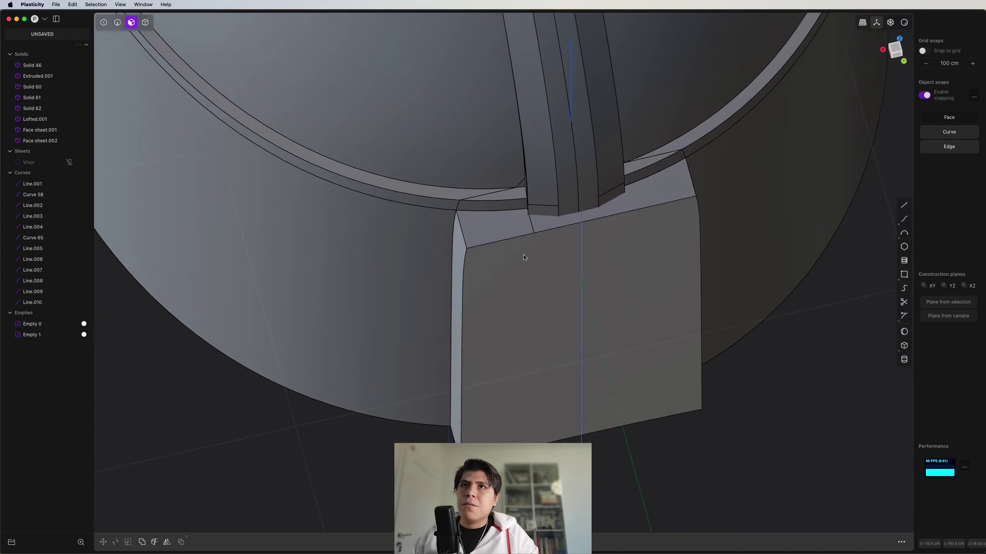
# Examine the rear panel from several angles and in the back view, and compare it with the helmet reference photos in Firefox.
pyautogui.press('4')
pyautogui.click(570, 273)
pyautogui.moveTo(570, 273); pyautogui.dragTo(621, 210, button='middle')
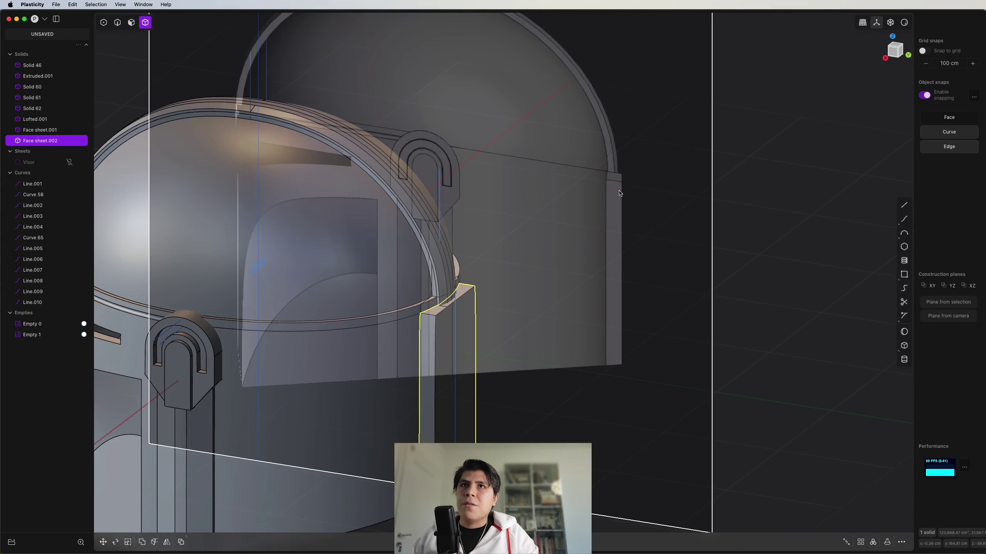
pyautogui.keyDown('shift'); pyautogui.moveTo(544, 302); pyautogui.dragTo(473, 281, button='middle'); pyautogui.keyUp('shift')
pyautogui.press('/')
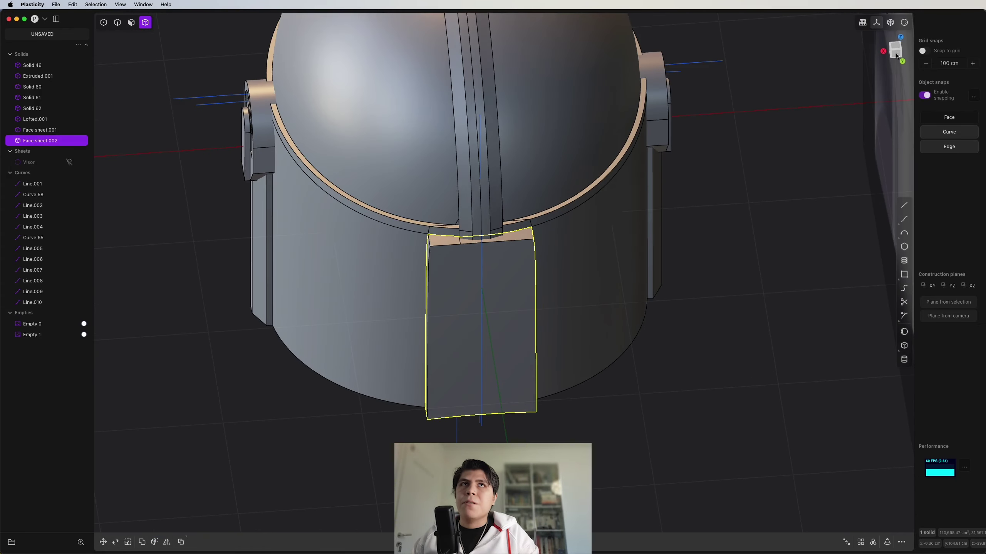
pyautogui.click(896, 56)
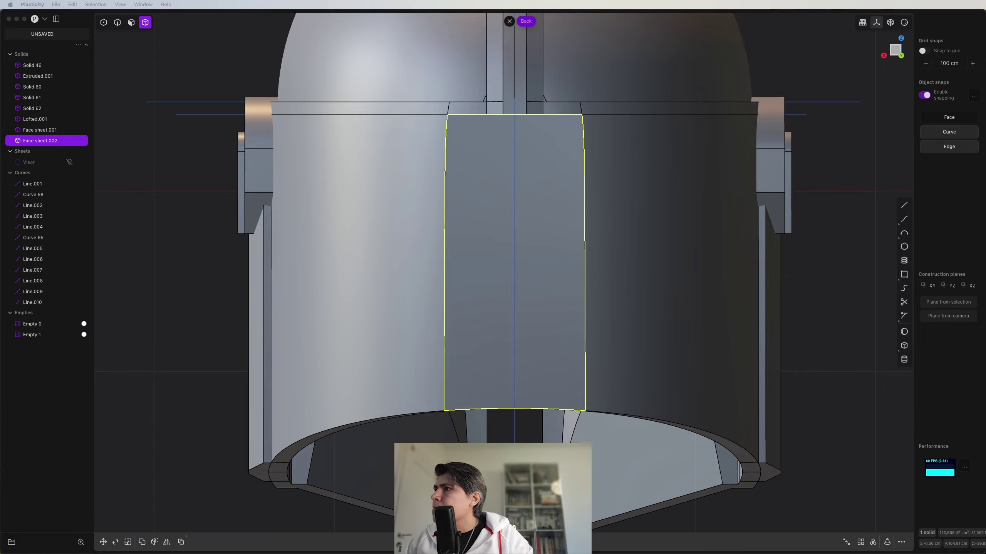
pyautogui.moveTo(1, 175); pyautogui.dragTo(548, 120)
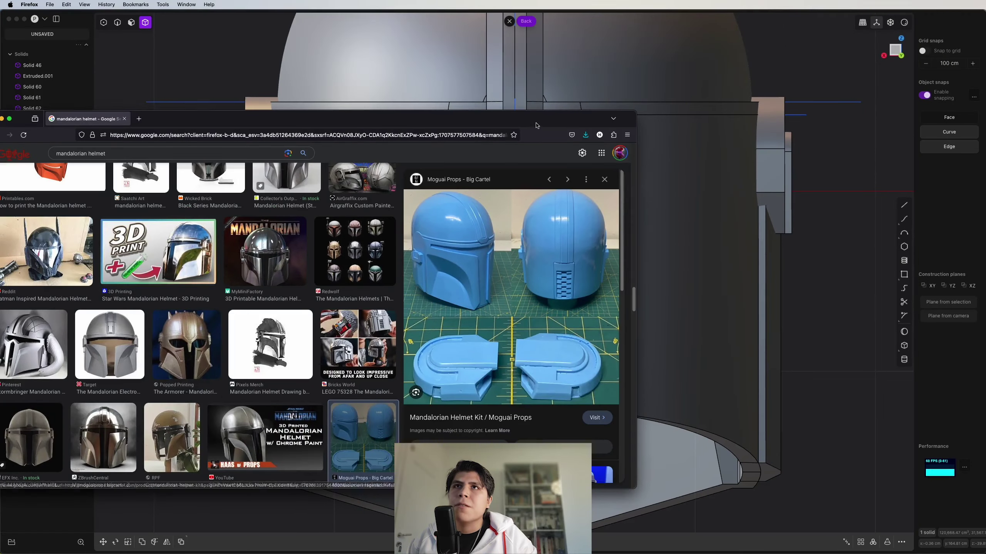
pyautogui.press('super+w')
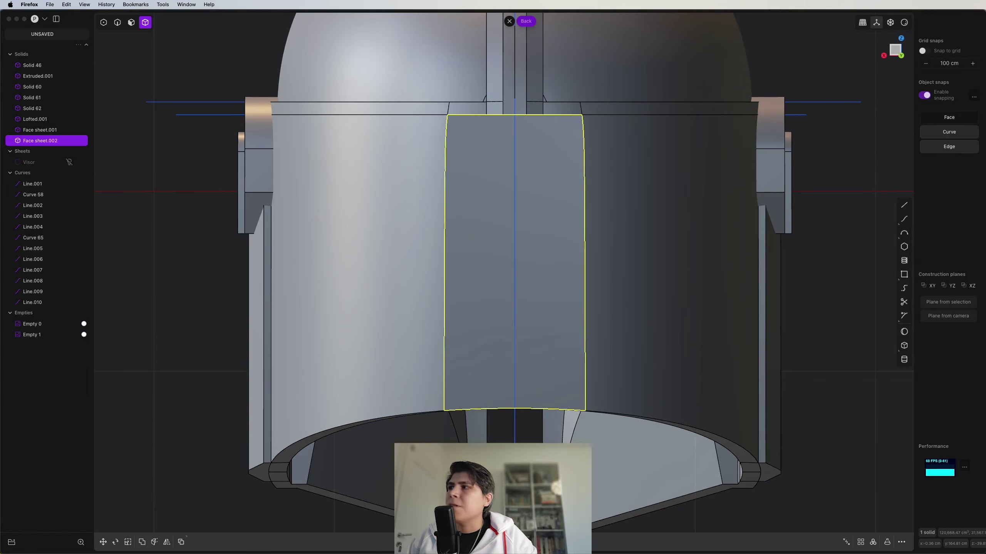
pyautogui.moveTo(474, 248); pyautogui.dragTo(636, 161, button='middle')
pyautogui.scroll(1, 636, 160)
pyautogui.hotkey('shift', 'a')
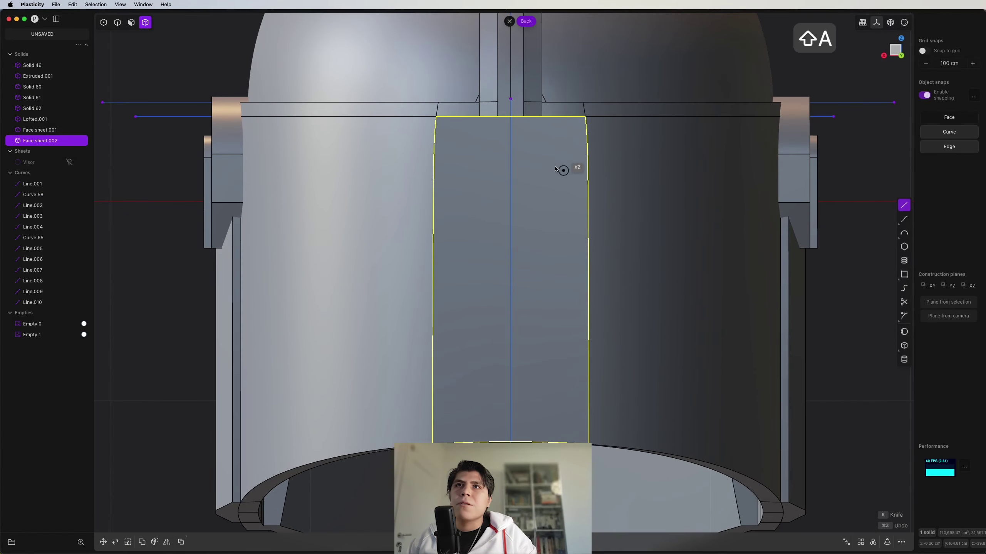
pyautogui.click(511, 170)
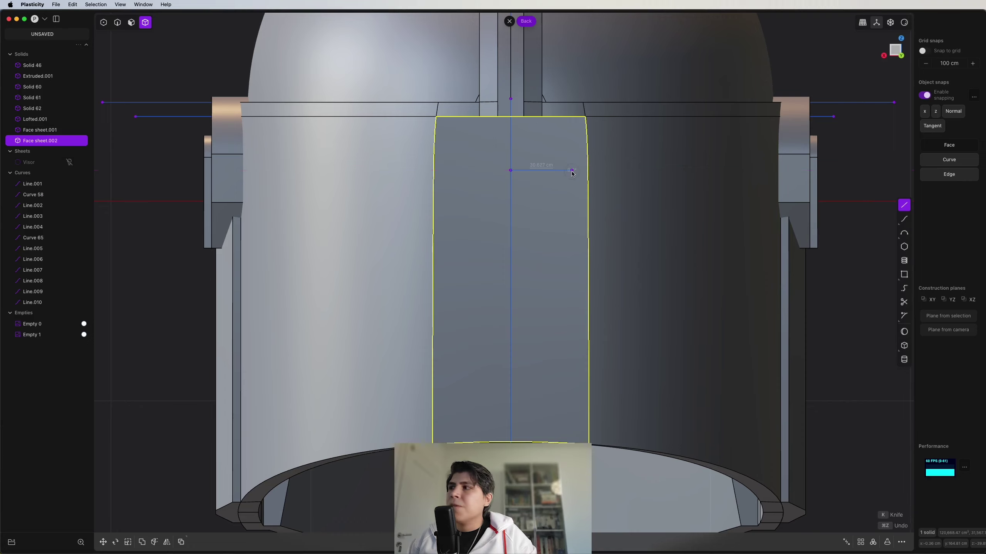
pyautogui.click(572, 171)
pyautogui.keyDown('shift'); pyautogui.moveTo(587, 363); pyautogui.dragTo(550, 345, button='middle'); pyautogui.keyUp('shift')
pyautogui.scroll(3, 553, 355)
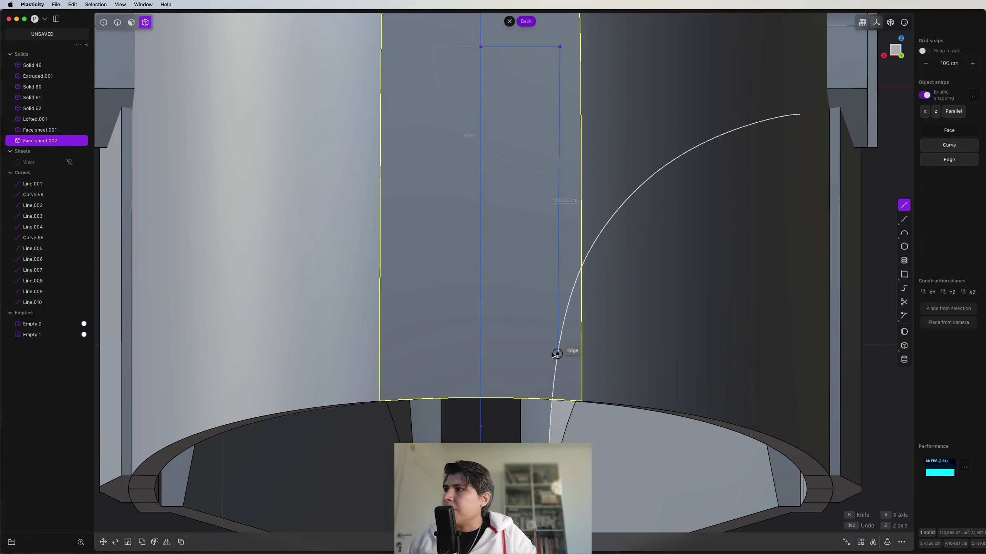
# Isolate the rear panel, draw a half-frame polyline about 165 cm long from its centre line and mirror it to the other side.
pyautogui.hotkey('shift', 'h')
pyautogui.hotkey('shift', 'a')
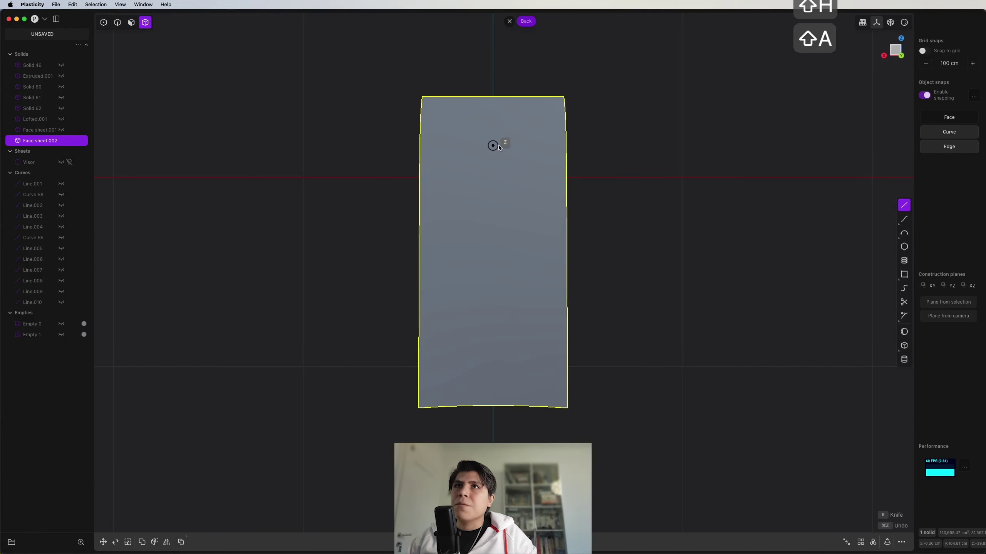
pyautogui.click(539, 146)
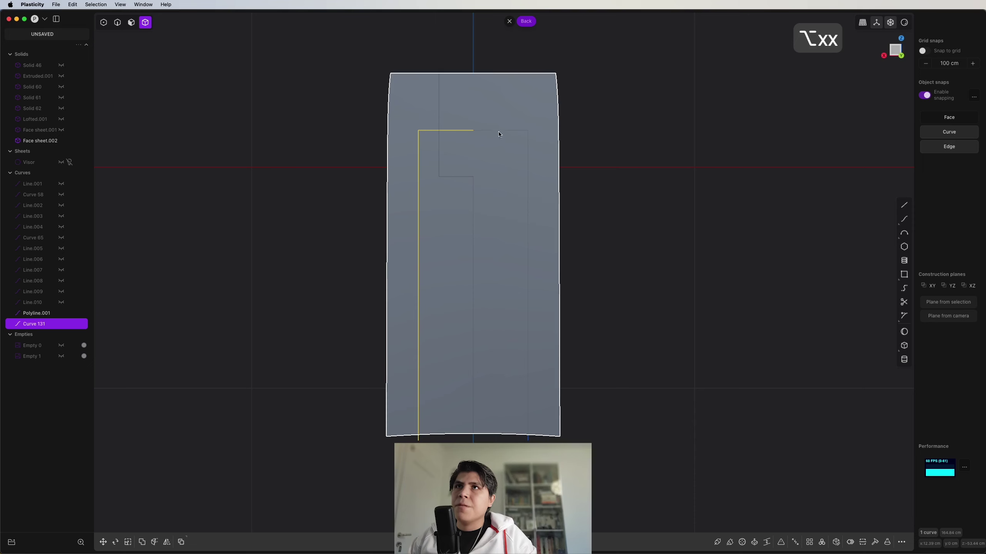
pyautogui.press('2')
pyautogui.keyDown('shift'); pyautogui.click(508, 132); pyautogui.keyUp('shift')
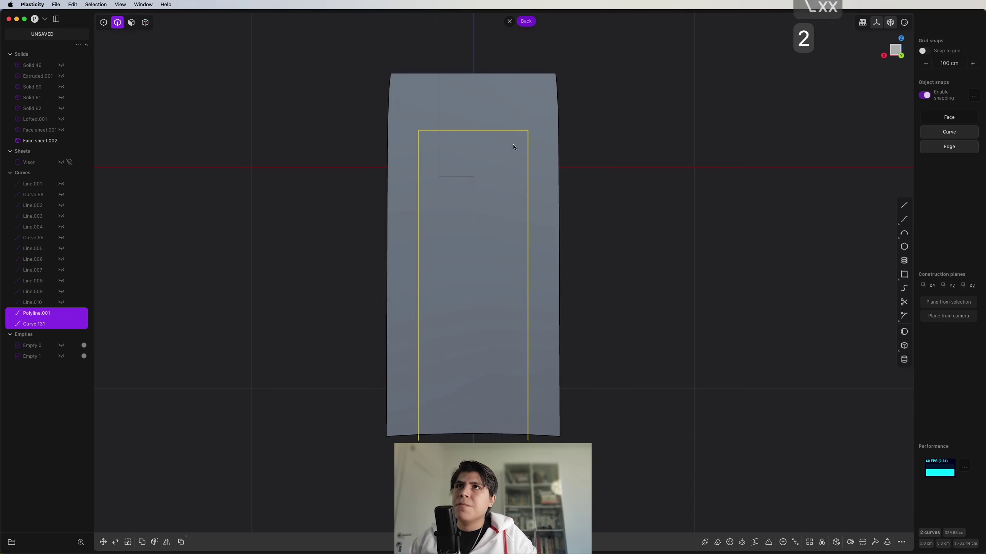
# Draw a horizontal line about 50 cm long between the frame's two vertical sides near the panel's lower edge.
pyautogui.hotkey('shift', 'a')
pyautogui.click(423, 419)
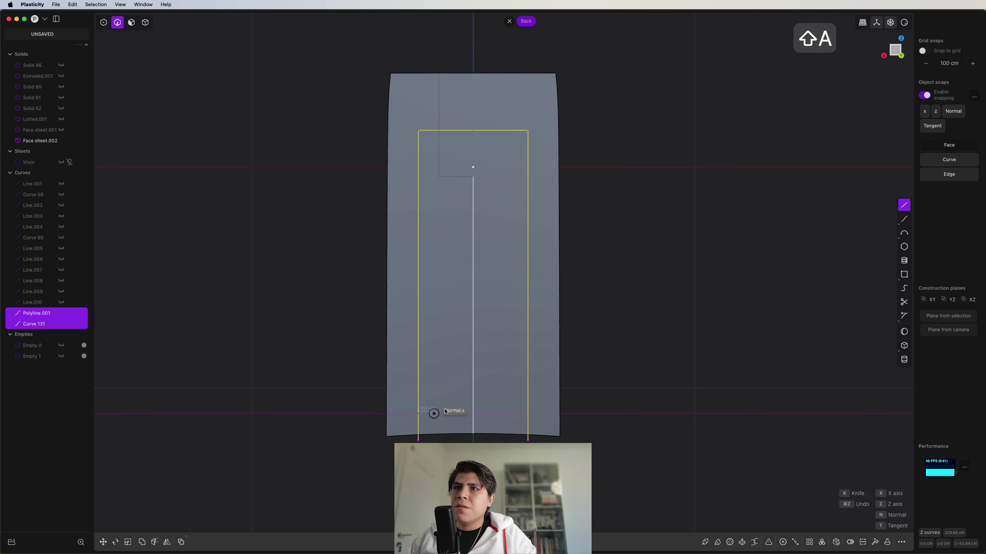
pyautogui.click(528, 414)
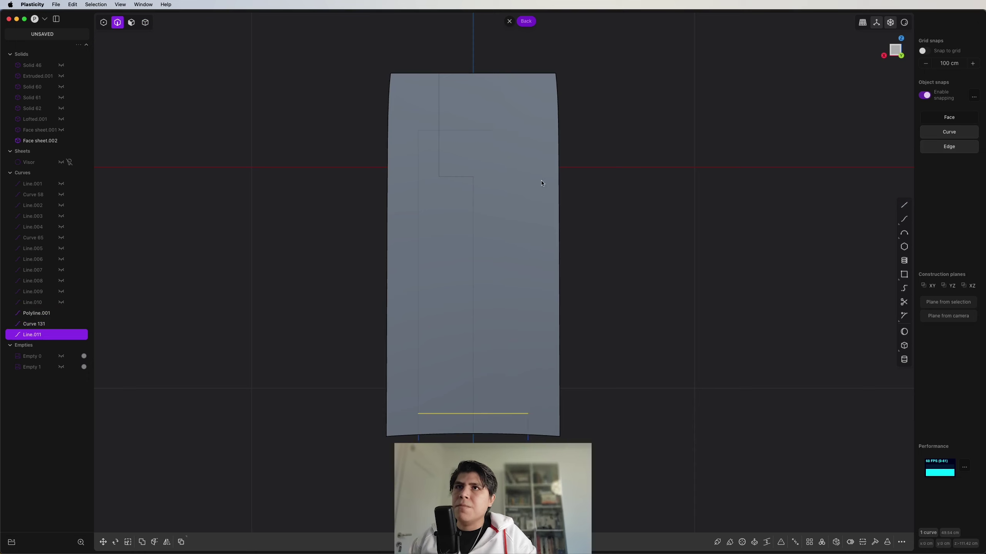
# Imprint the two half-frame curves and the horizontal line onto the rear panel.
pyautogui.hotkey('shift', 'i')
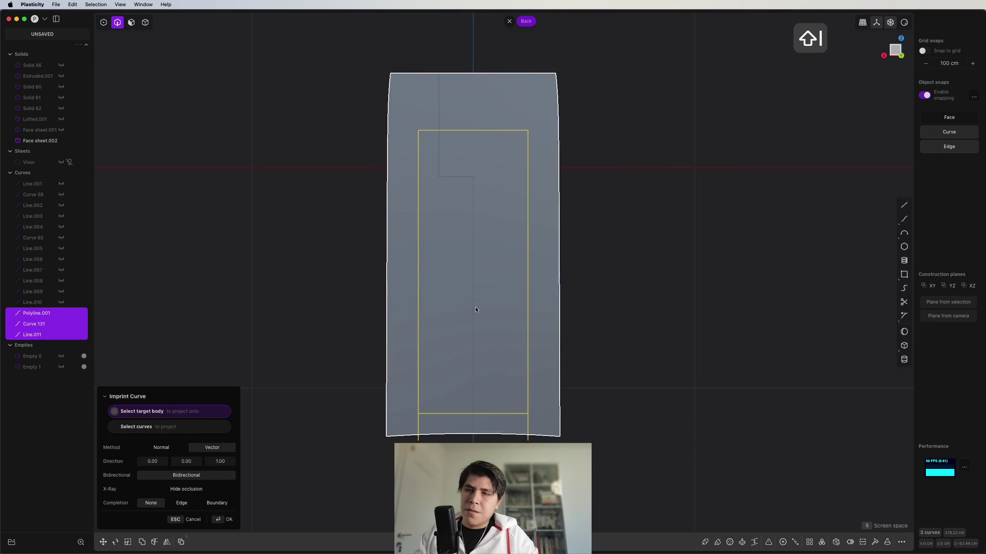
pyautogui.click(478, 308)
pyautogui.rightClick(478, 301)
# Offset the framed central face of the rear panel inward to form a rectangular recess.
pyautogui.moveTo(478, 301); pyautogui.dragTo(532, 332, button='middle')
pyautogui.press('3')
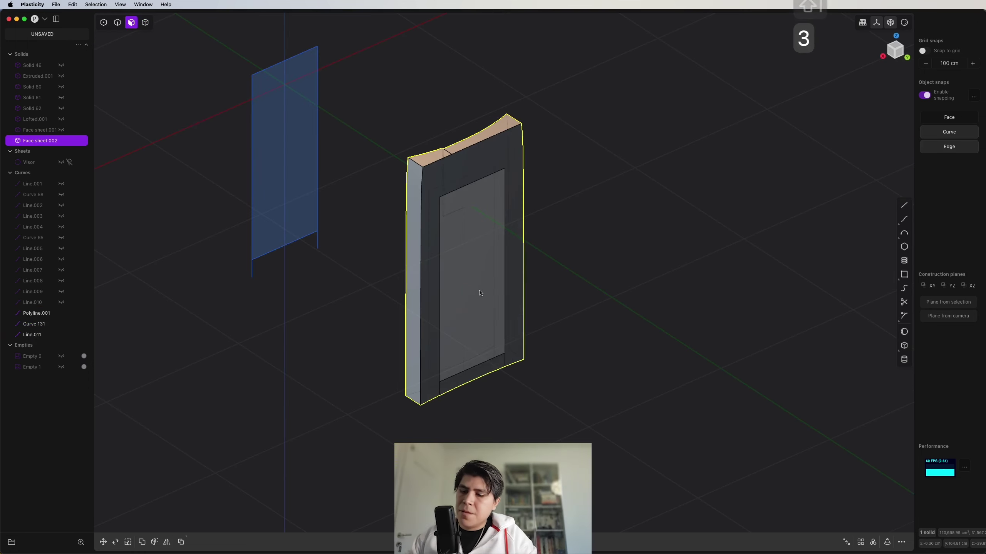
pyautogui.click(478, 292)
pyautogui.moveTo(498, 304); pyautogui.dragTo(491, 299)
pyautogui.moveTo(491, 299); pyautogui.dragTo(546, 277, button='middle')
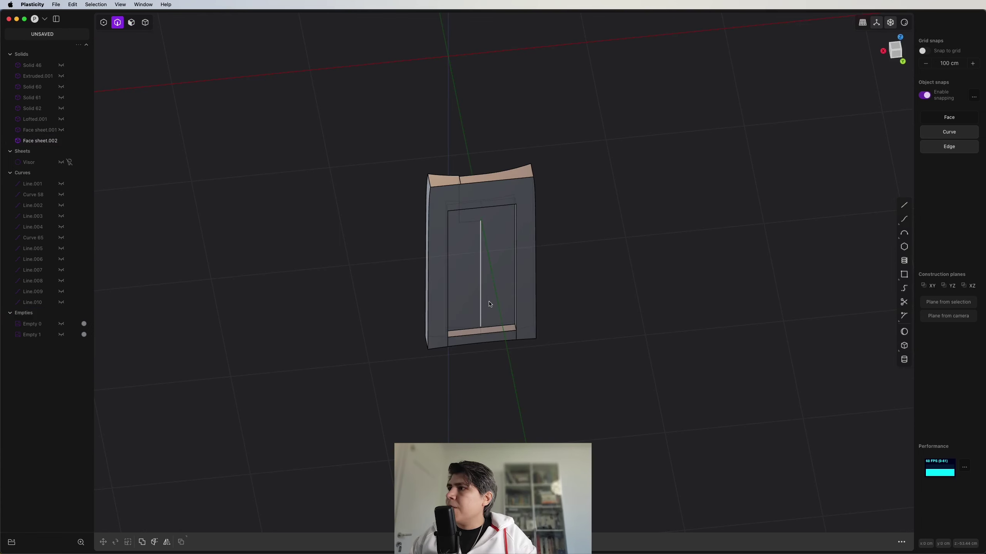
# In the back view, draw a stepped half profile for a notched slat below the rear panel, starting and ending on the centre line.
pyautogui.click(900, 54)
pyautogui.scroll(5, 607, 249)
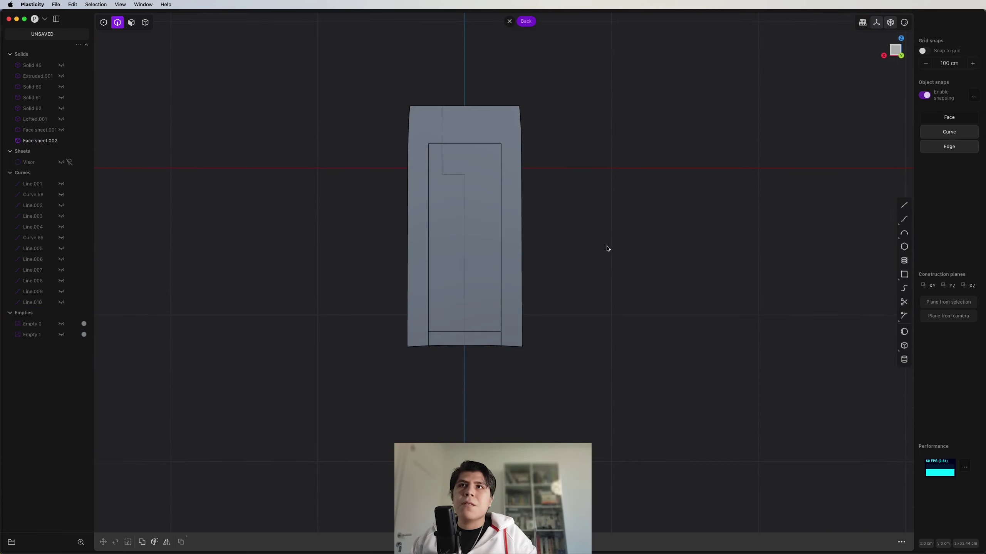
pyautogui.hotkey('shift', 'a')
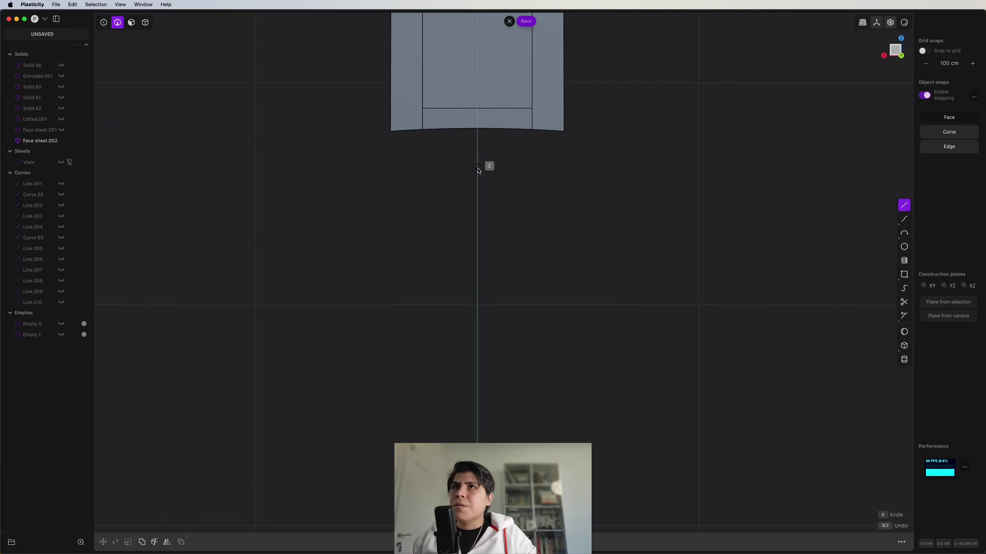
pyautogui.click(477, 169)
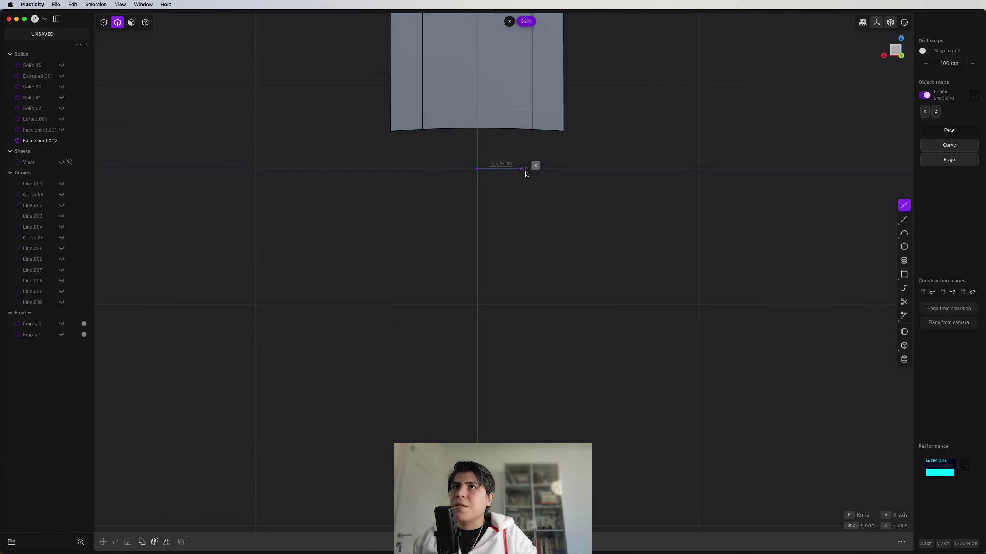
pyautogui.click(544, 169)
pyautogui.click(544, 205)
pyautogui.click(521, 205)
pyautogui.click(521, 191)
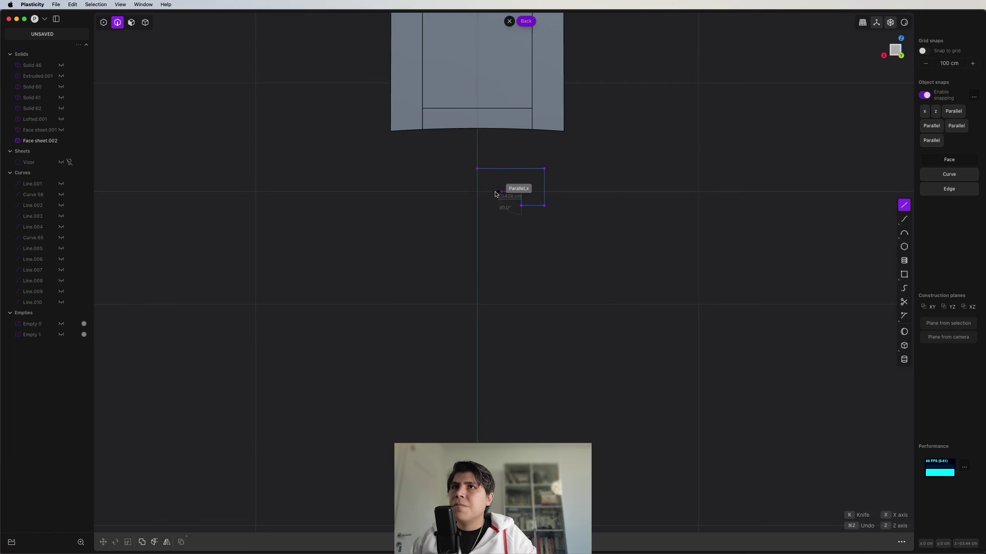
pyautogui.click(477, 191)
# Move the upper corner point of the half profile's notch towards the centre line to slant the notch side.
pyautogui.press('1')
pyautogui.scroll(4, 525, 213)
pyautogui.press('g')
pyautogui.click(507, 167)
pyautogui.moveTo(470, 185); pyautogui.dragTo(478, 167)
pyautogui.press('g')
pyautogui.press('2')
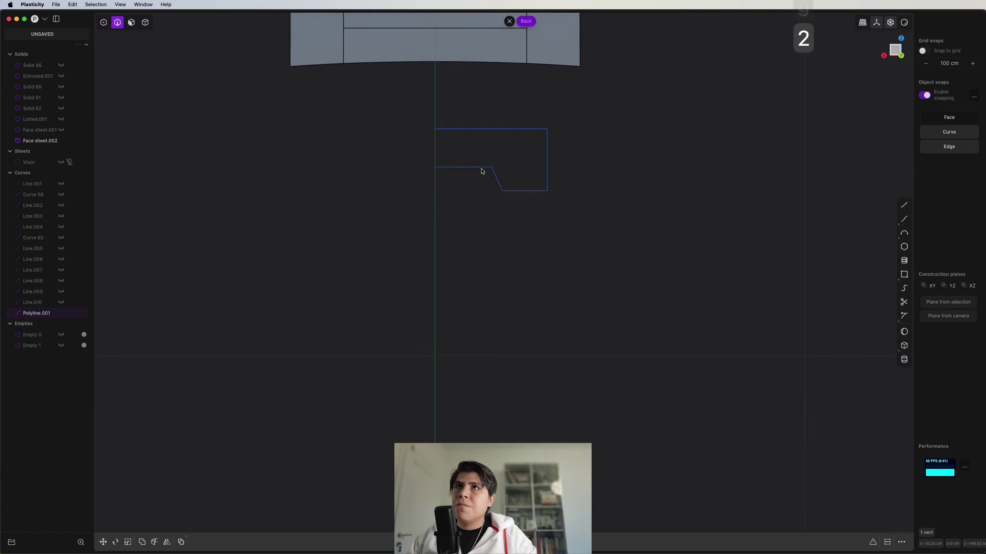
# Mirror the half profile across the centre line and join both halves into one closed notched outline.
pyautogui.click(482, 168)
pyautogui.hotkey('alt', 'x')
pyautogui.press('x')
pyautogui.press('e')
pyautogui.press('2')
pyautogui.moveTo(543, 268); pyautogui.dragTo(421, 314)
pyautogui.keyDown('shift'); pyautogui.moveTo(421, 314); pyautogui.dragTo(421, 376, button='middle'); pyautogui.keyUp('shift')
pyautogui.press('j')
# Move the notched outline up about 59 cm over the rear panel and scale it down to fit the recess width.
pyautogui.press('g')
pyautogui.moveTo(461, 321); pyautogui.dragTo(462, 185)
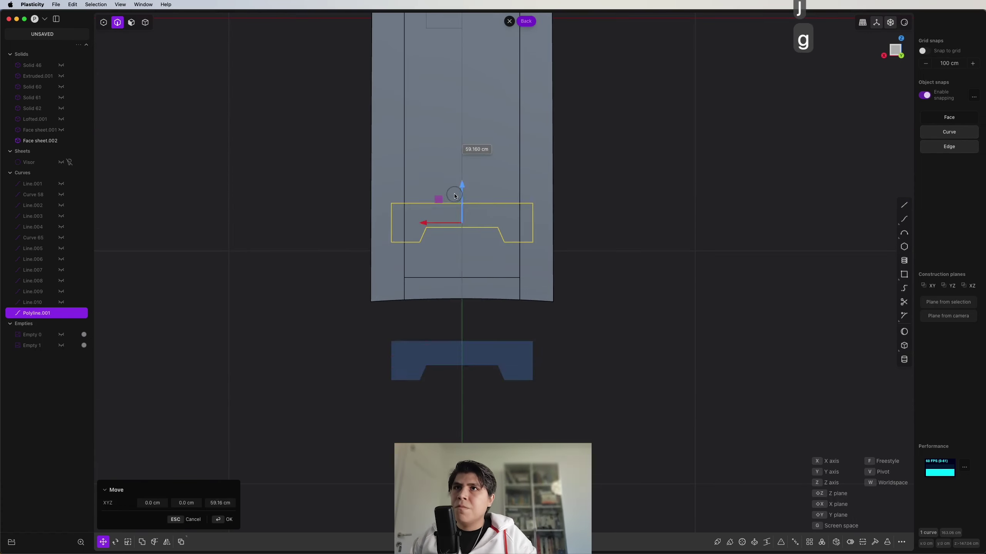
pyautogui.press('s')
pyautogui.moveTo(423, 223); pyautogui.dragTo(426, 224)
pyautogui.rightClick(431, 226)
# Scale the corner points of the outline's notch inward to narrow the notch and slant its sides more.
pyautogui.scroll(4, 461, 183)
pyautogui.press('1')
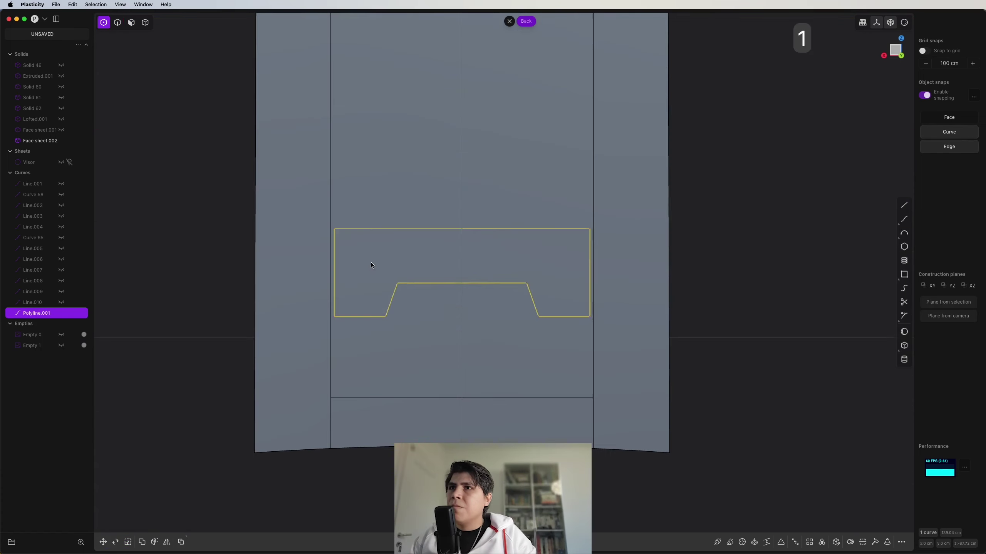
pyautogui.press('s')
pyautogui.moveTo(372, 265); pyautogui.dragTo(530, 343)
pyautogui.press('s')
pyautogui.moveTo(422, 301); pyautogui.dragTo(424, 302)
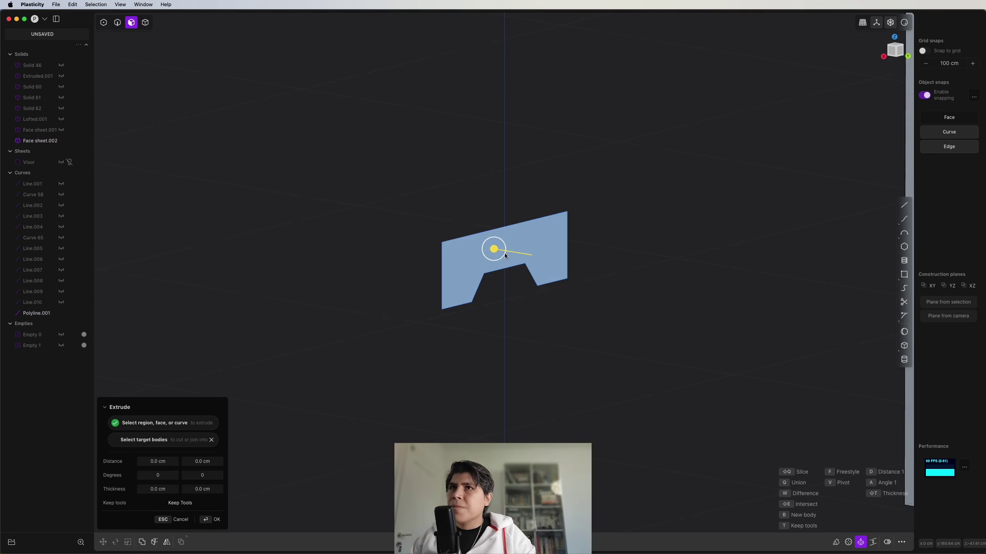
# Extrude the notched profile into a thin plate and move it about 171 cm along Y to the rear panel's recess.
pyautogui.moveTo(495, 249); pyautogui.dragTo(508, 260)
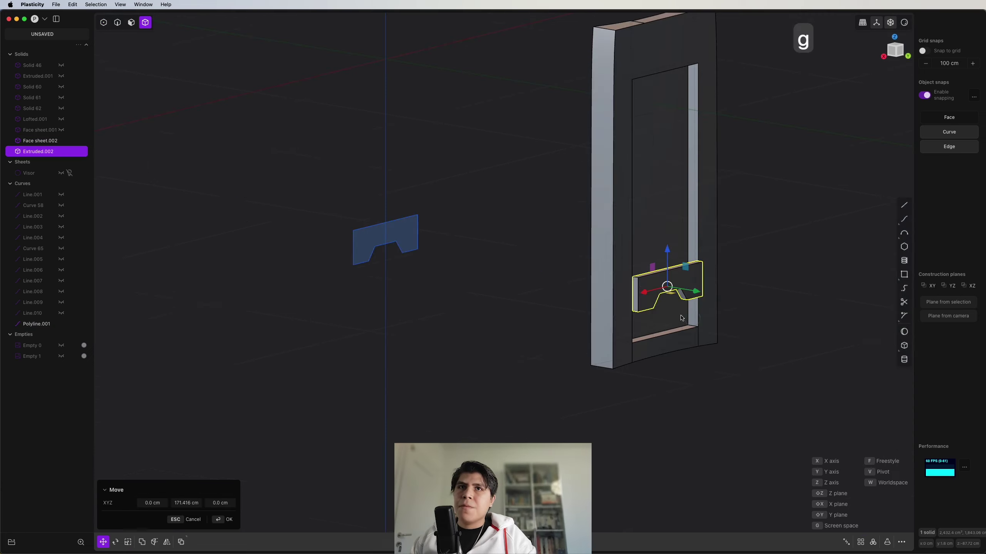
pyautogui.moveTo(605, 322); pyautogui.dragTo(581, 340, button='middle')
pyautogui.scroll(5, 581, 340)
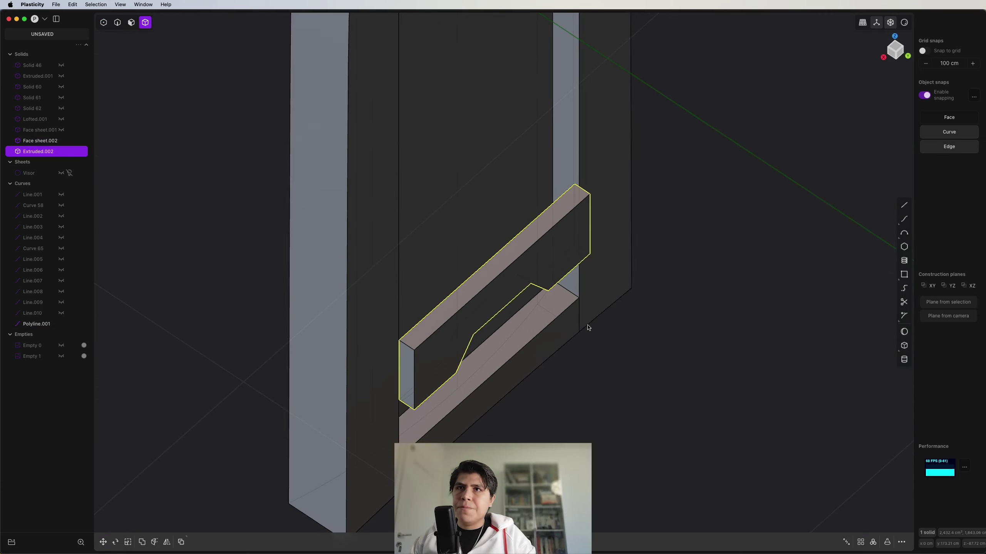
# Tilt the notched plate about the X axis and shift it about 6 cm inward along Y so it sits inside the recess.
pyautogui.press('e')
pyautogui.press('r')
pyautogui.moveTo(516, 292); pyautogui.dragTo(504, 284)
pyautogui.moveTo(517, 288); pyautogui.dragTo(623, 176, button='middle')
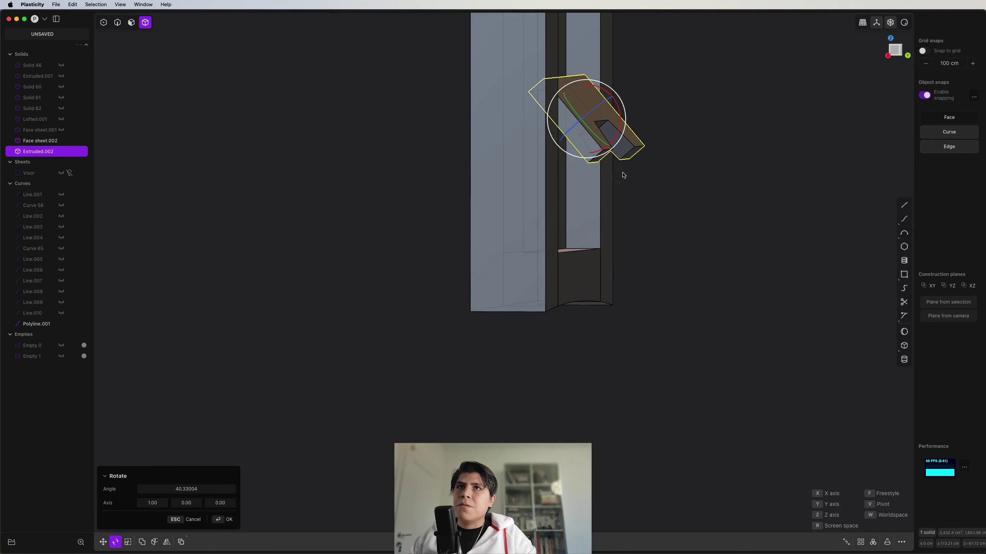
pyautogui.press('g')
pyautogui.moveTo(624, 212); pyautogui.dragTo(591, 212)
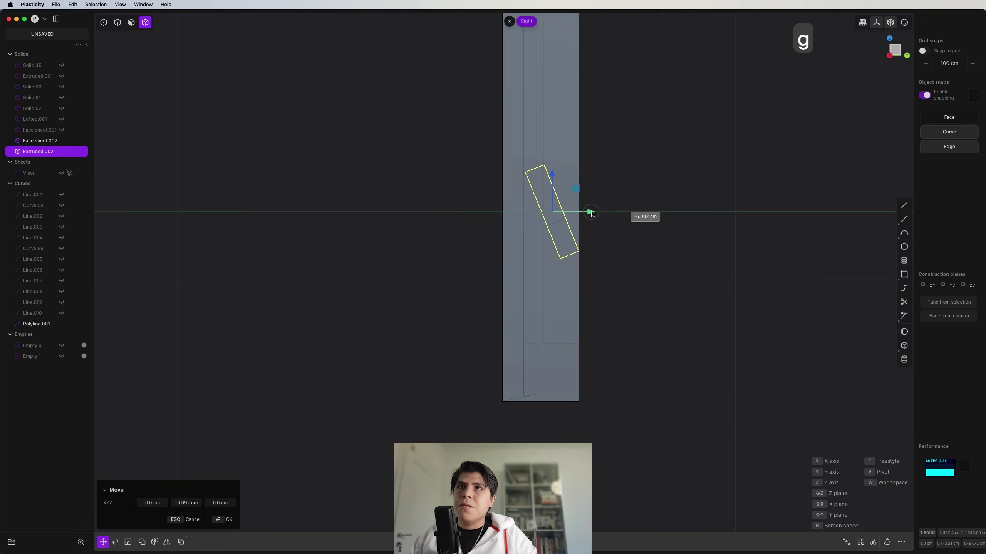
pyautogui.moveTo(590, 213); pyautogui.dragTo(587, 212)
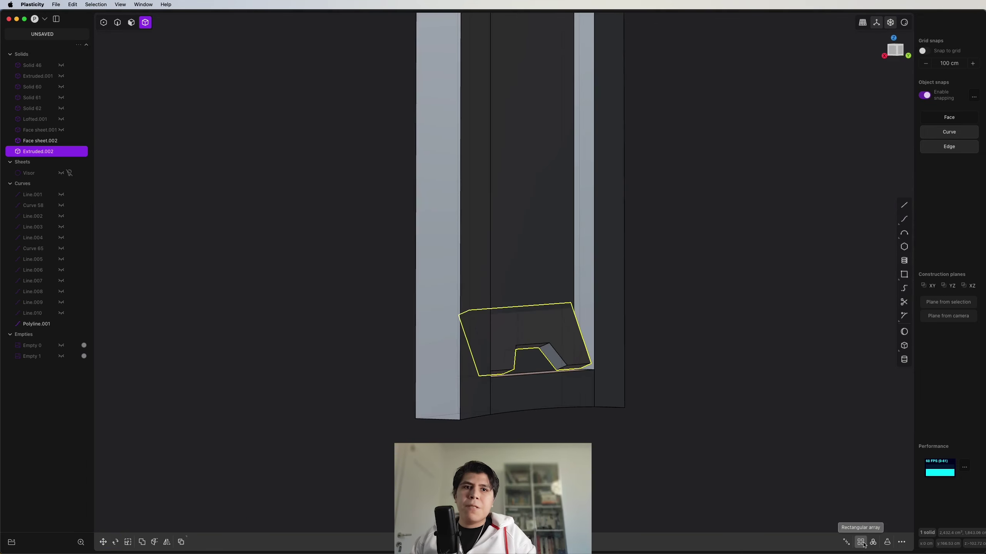
# Create a rectangular array of 10 tilted slats running upward along Z to fill the recess, over about 112 cm.
pyautogui.click(860, 542)
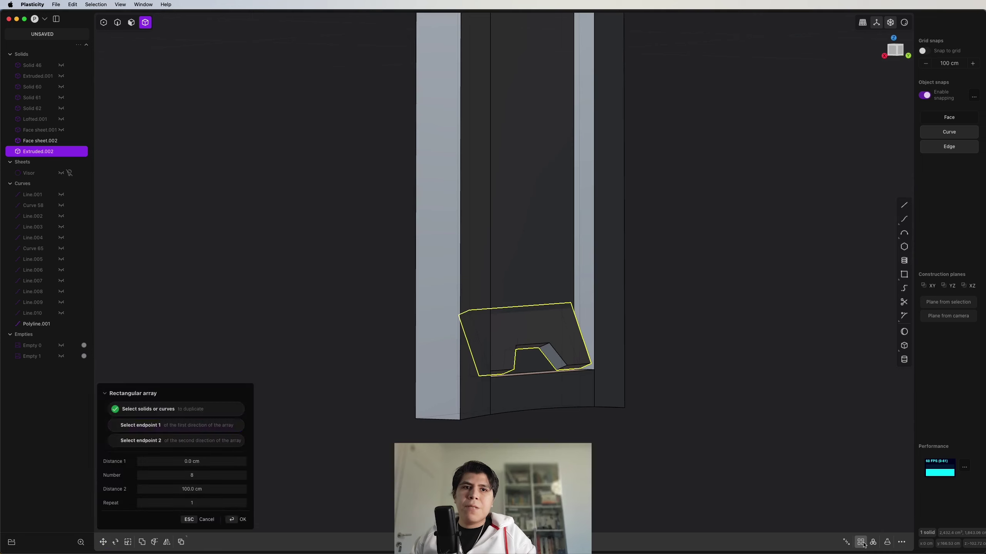
pyautogui.moveTo(660, 353); pyautogui.dragTo(576, 287, button='middle')
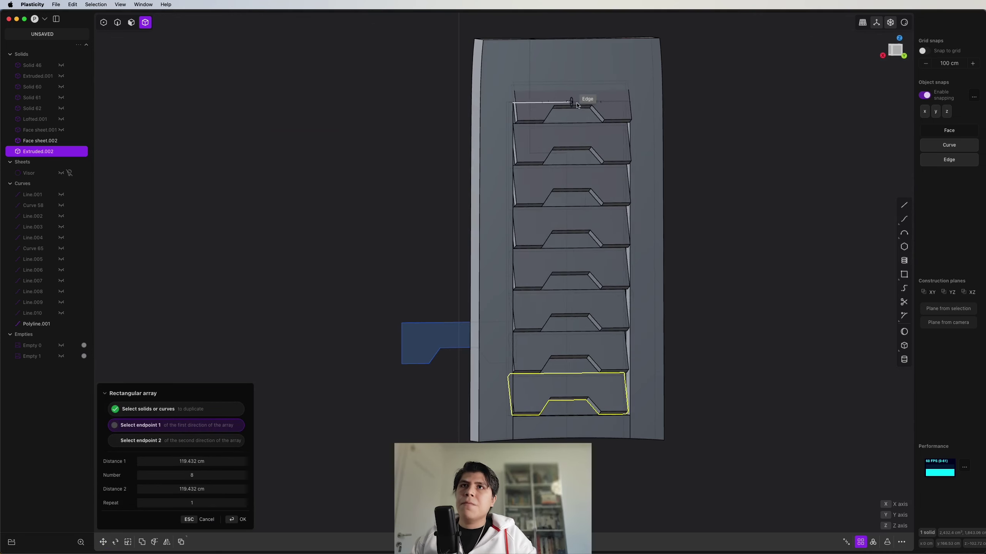
pyautogui.keyDown('shift'); pyautogui.moveTo(569, 103); pyautogui.dragTo(559, 142, button='middle'); pyautogui.keyUp('shift')
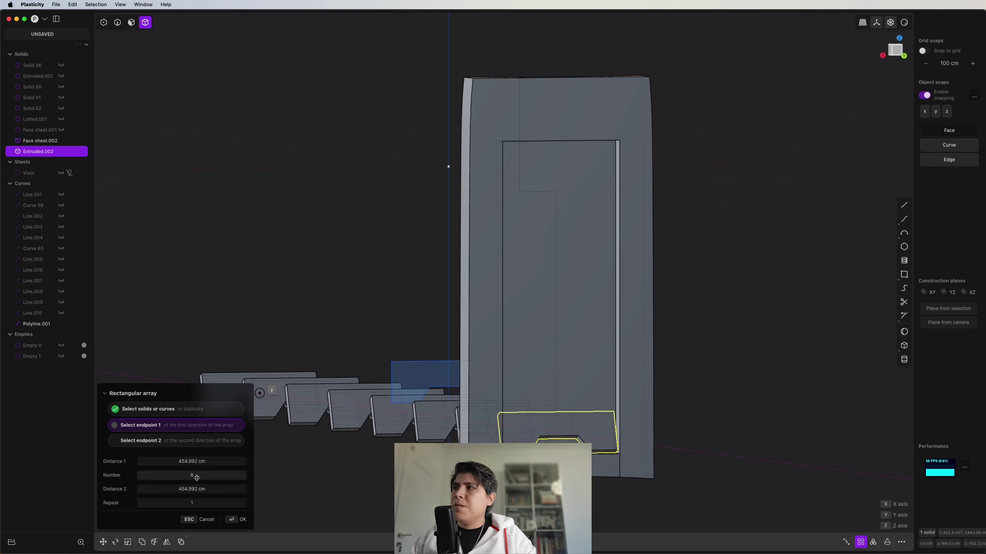
pyautogui.moveTo(198, 477); pyautogui.dragTo(217, 477)
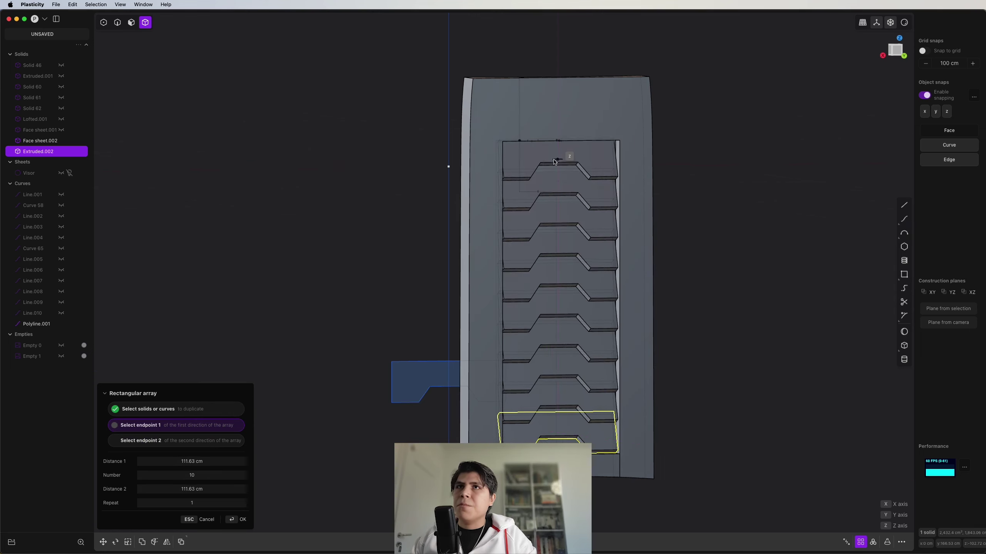
pyautogui.click(560, 162)
pyautogui.rightClick(560, 161)
# Unite all the arrayed slats with the rear panel using a Boolean union.
pyautogui.moveTo(560, 162); pyautogui.dragTo(621, 202, button='middle')
pyautogui.scroll(-3, 578, 272)
pyautogui.keyDown('shift'); pyautogui.click(601, 350); pyautogui.keyUp('shift')
pyautogui.press('q')
pyautogui.press('q')
pyautogui.rightClick(579, 357)
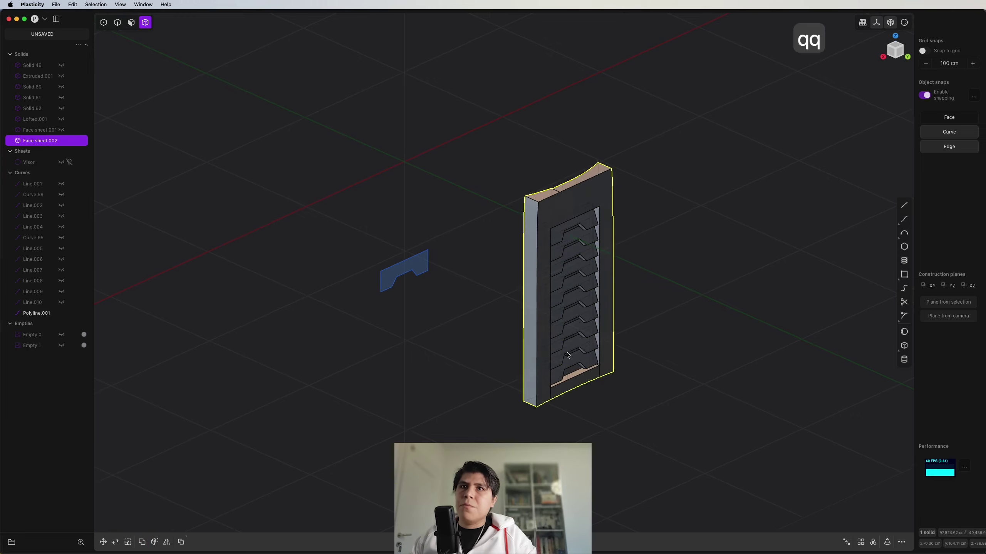
# Unhide all the helmet parts and select the central crest strip that runs down behind the slats of the rear panel.
pyautogui.hotkey('alt', 'h')
pyautogui.scroll(-2, 633, 365)
pyautogui.click(633, 366)
pyautogui.moveTo(634, 365); pyautogui.dragTo(579, 343, button='middle')
pyautogui.scroll(5, 589, 229)
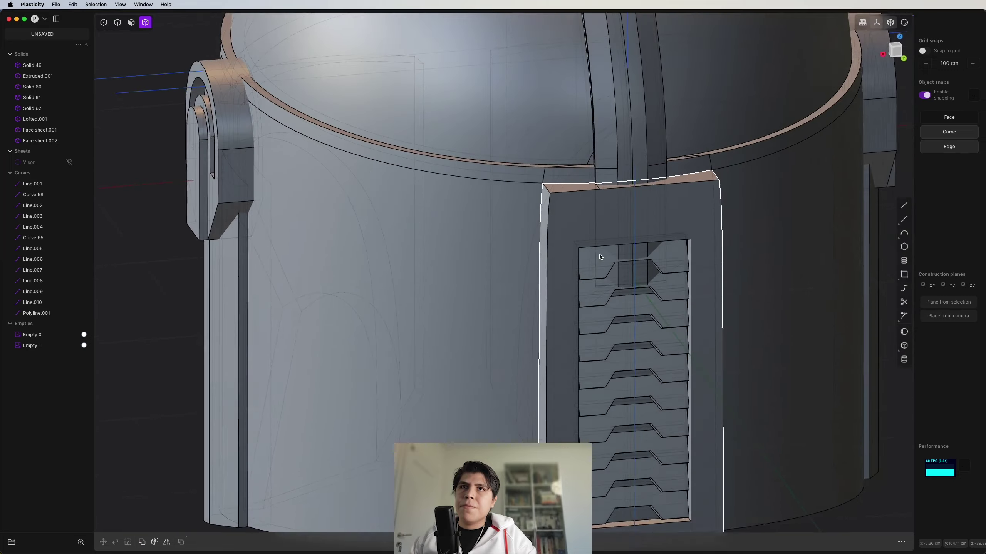
pyautogui.click(657, 265)
pyautogui.moveTo(657, 265); pyautogui.dragTo(661, 202, button='middle')
pyautogui.scroll(3, 660, 305)
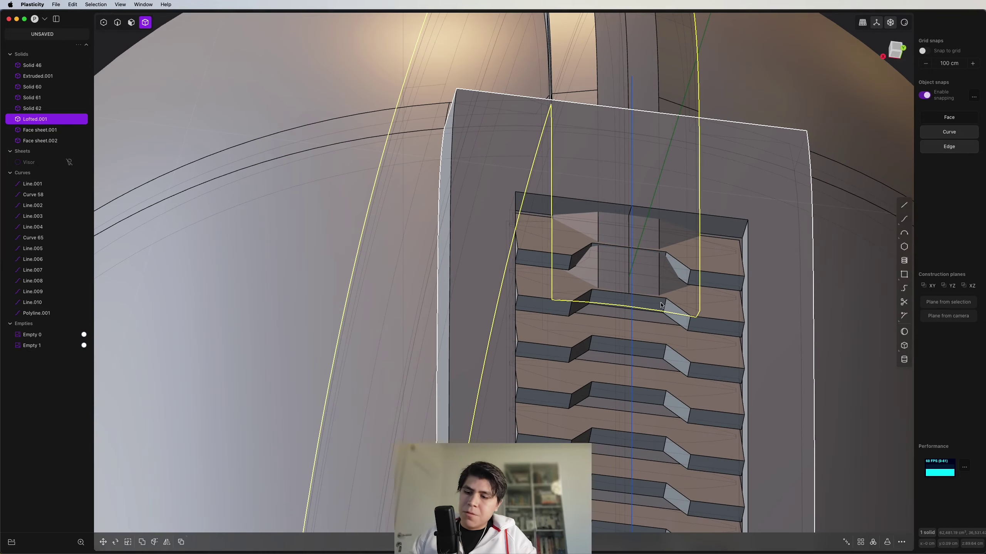
pyautogui.scroll(-3, 661, 296)
# In the back view, draw a horizontal line about 82 cm long across the crest strip just below the rear panel's upper edge.
pyautogui.click(894, 48)
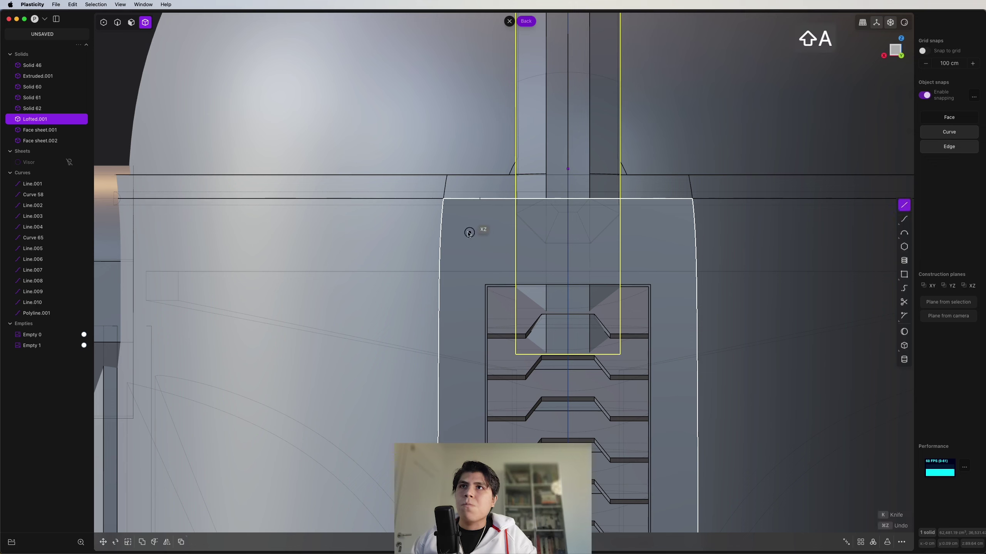
pyautogui.click(442, 207)
pyautogui.click(752, 205)
pyautogui.scroll(-1, 671, 232)
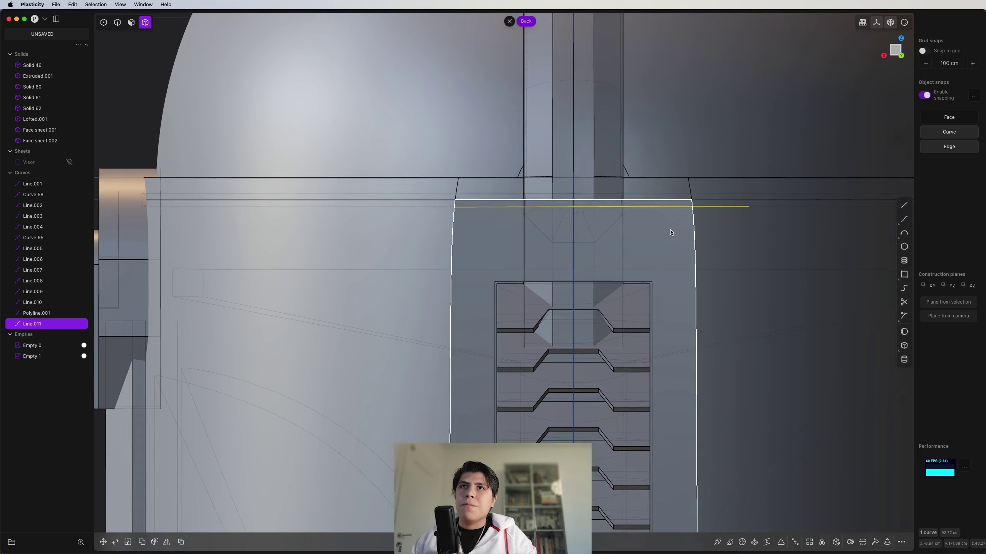
# Cut the crest strip with the horizontal line and delete the rear end piece behind the slatted panel.
pyautogui.press('c')
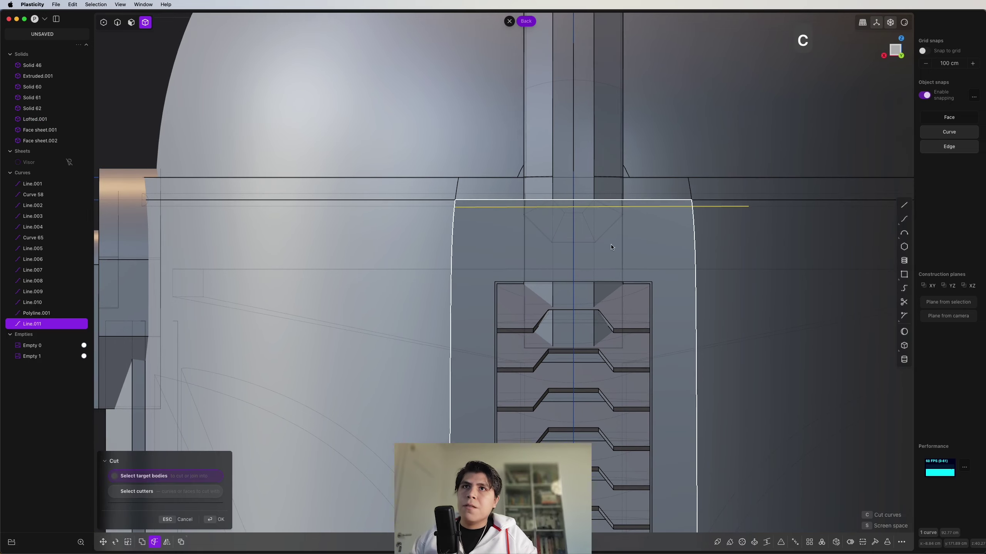
pyautogui.click(605, 189)
pyautogui.rightClick(605, 188)
pyautogui.press('x')
pyautogui.moveTo(508, 248); pyautogui.dragTo(558, 253, button='middle')
pyautogui.scroll(-5, 563, 254)
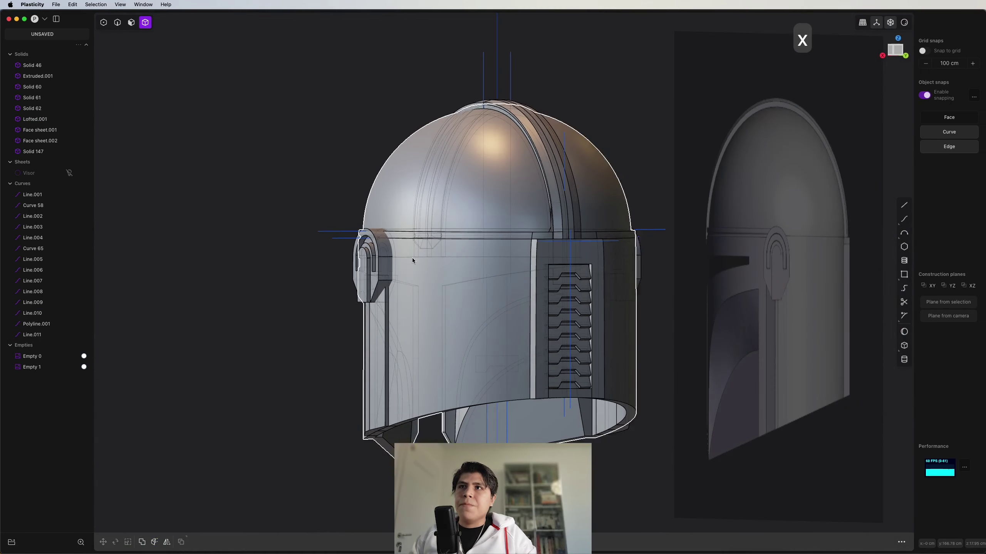
# Unite the separated front tip with the crest strip using a Boolean union.
pyautogui.moveTo(412, 261); pyautogui.dragTo(578, 275, button='middle')
pyautogui.keyDown('shift'); pyautogui.moveTo(232, 280); pyautogui.dragTo(449, 282, button='middle'); pyautogui.keyUp('shift')
pyautogui.scroll(2, 449, 282)
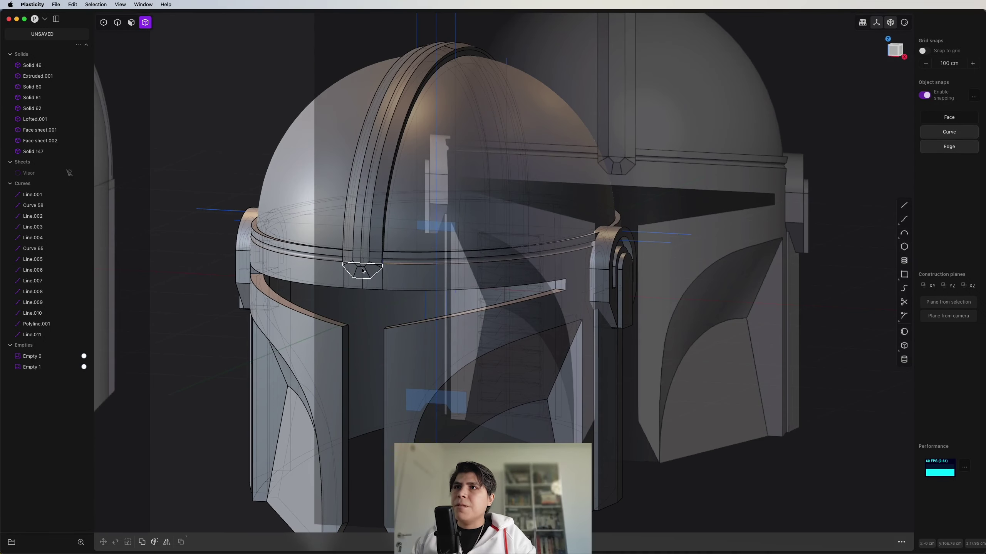
pyautogui.click(367, 271)
pyautogui.click(376, 212)
pyautogui.press('q')
pyautogui.press('q')
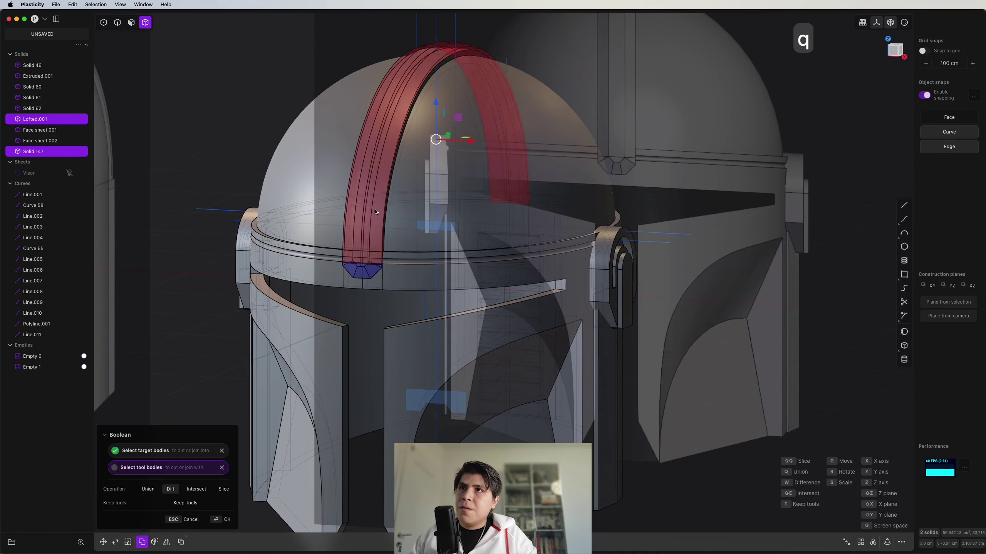
# Hide the two reference images and delete all the construction curves from Line.001 to Line.011.
pyautogui.moveTo(377, 213); pyautogui.dragTo(263, 271, button='middle')
pyautogui.scroll(-3, 264, 272)
pyautogui.keyDown('shift'); pyautogui.moveTo(582, 271); pyautogui.dragTo(495, 233, button='middle'); pyautogui.keyUp('shift')
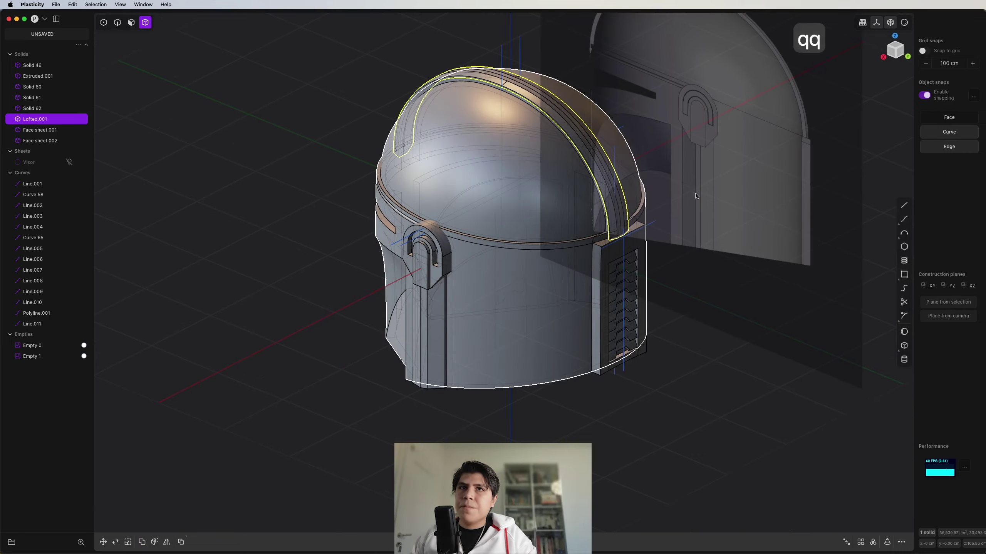
pyautogui.click(42, 184)
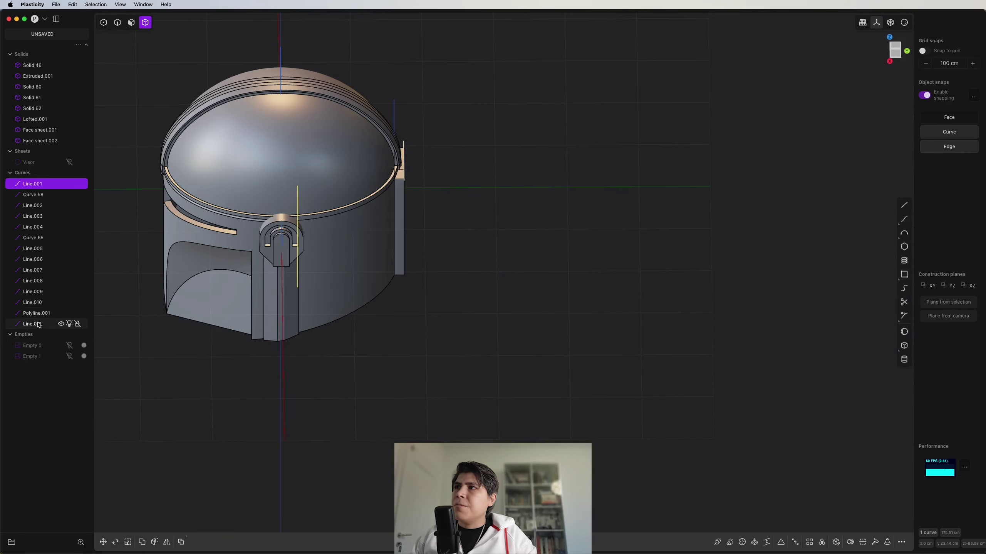
pyautogui.keyDown('shift'); pyautogui.click(38, 324); pyautogui.keyUp('shift')
pyautogui.press('x')
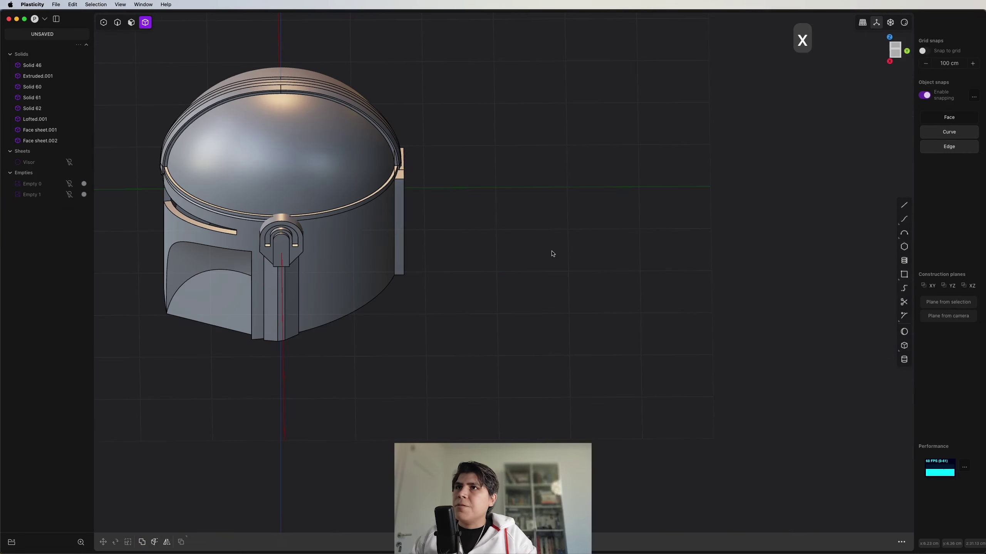
# Examine the finished helmet from several sides, including the crest strip's rear end, the slatted panel and the ear piece.
pyautogui.moveTo(549, 253); pyautogui.dragTo(569, 234, button='middle')
pyautogui.scroll(3, 534, 227)
pyautogui.scroll(-2, 500, 248)
pyautogui.moveTo(507, 242); pyautogui.dragTo(472, 246, button='middle')
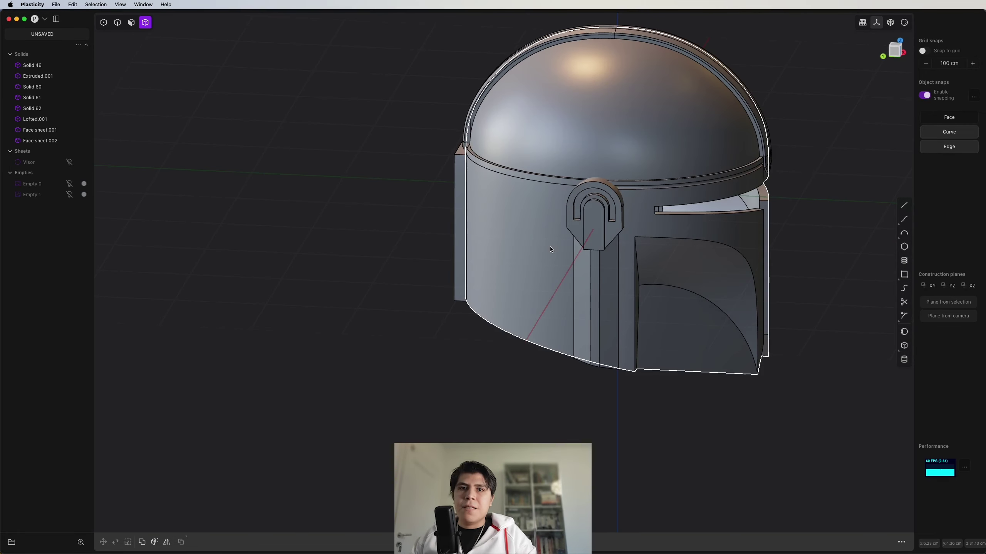
pyautogui.keyDown('shift'); pyautogui.moveTo(552, 251); pyautogui.dragTo(638, 274, button='middle'); pyautogui.keyUp('shift')
pyautogui.scroll(-2, 621, 262)
pyautogui.scroll(3, 593, 237)
pyautogui.scroll(4, 443, 166)
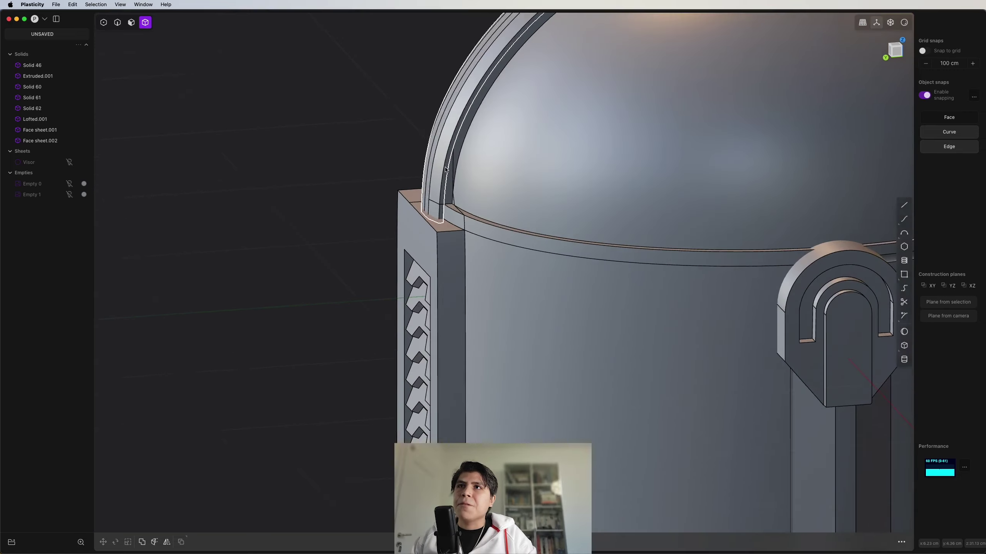
pyautogui.scroll(-5, 466, 247)
# Select all the helmet solids and search the command list for "re".
pyautogui.press('4')
pyautogui.moveTo(777, 84); pyautogui.dragTo(401, 410)
pyautogui.write('fred')
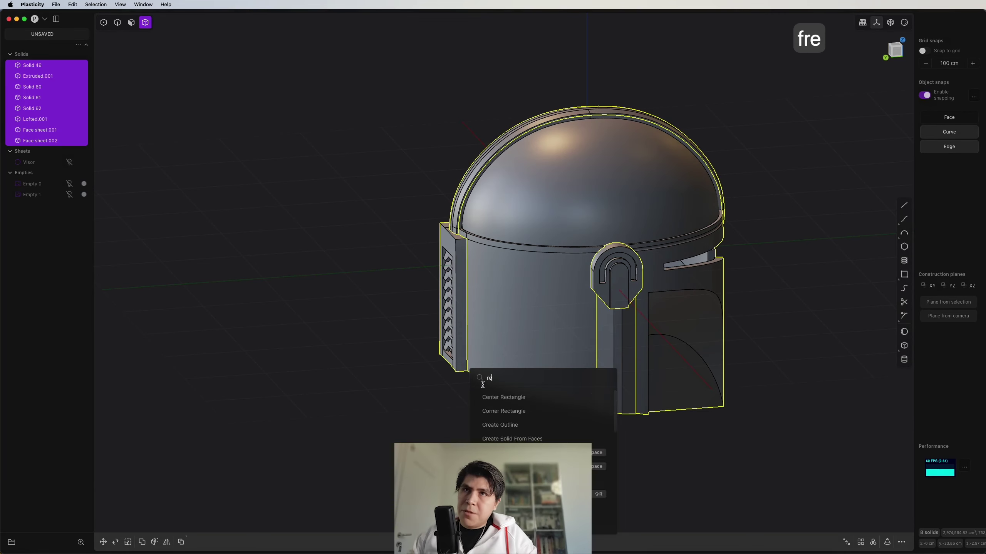
pyautogui.click(513, 397)
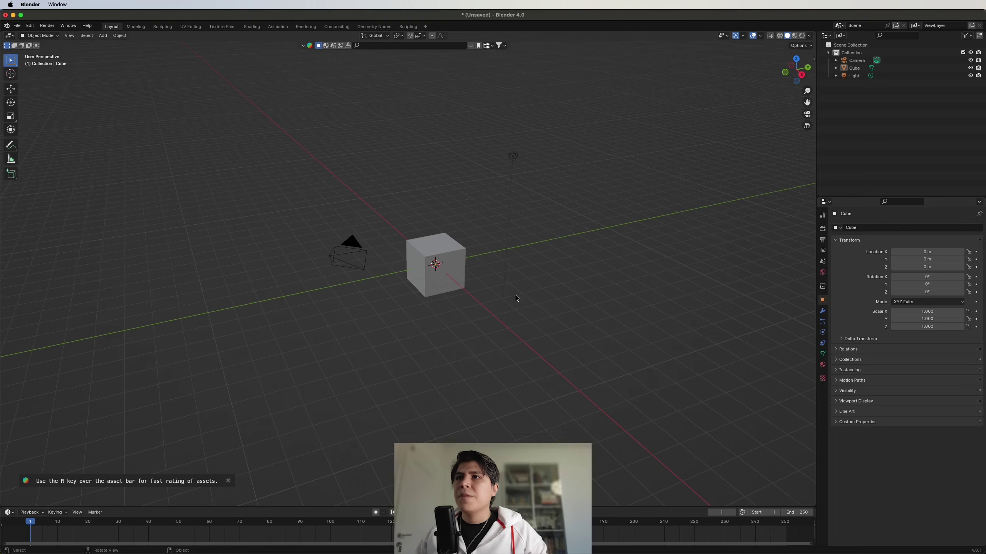
# Switch to Blender and delete the default cube from the new scene.
pyautogui.scroll(3, 508, 299)
pyautogui.click(583, 277)
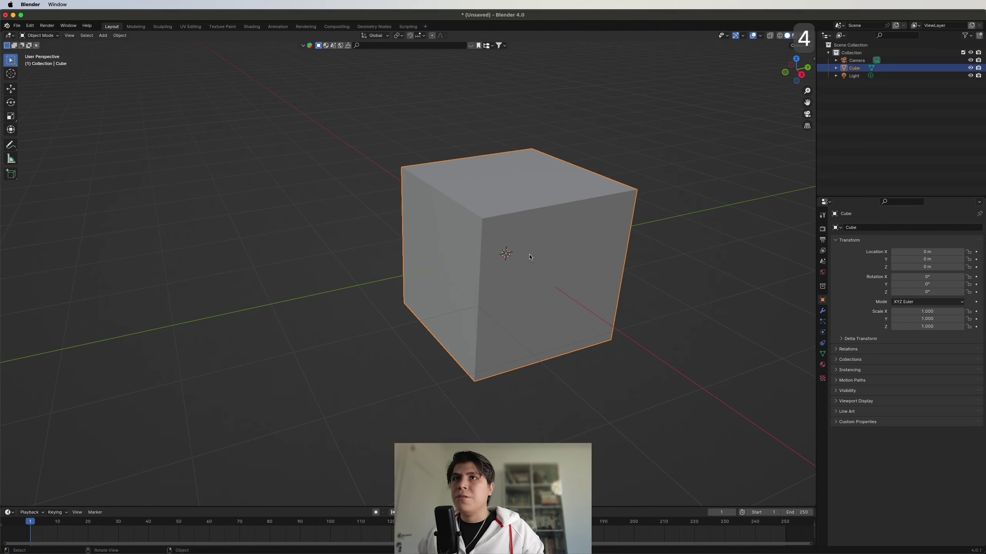
pyautogui.press('x')
pyautogui.click(505, 255)
pyautogui.scroll(-3, 524, 256)
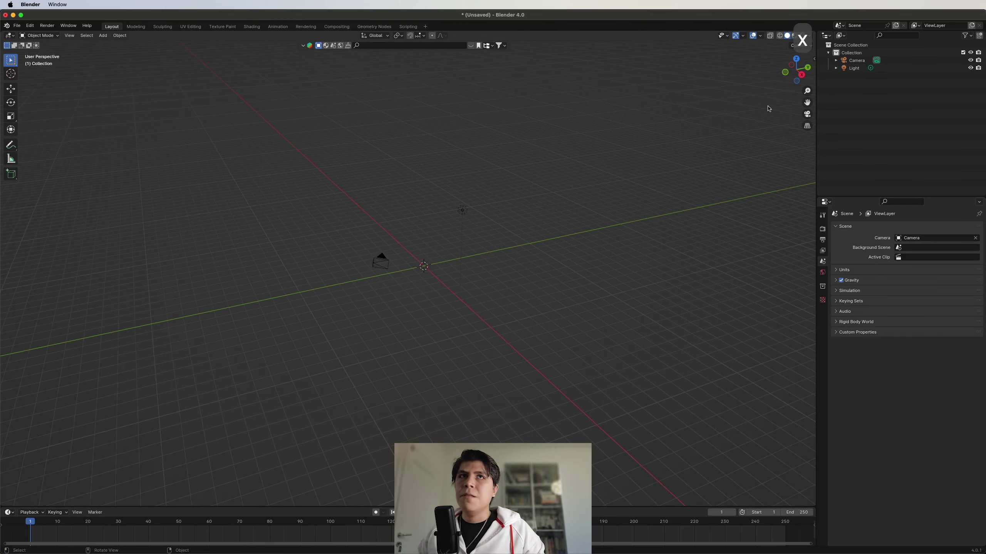
# Connect the Plasticity bridge to localhost:8980 with live link enabled and inspect the imported helmet from the side and front.
pyautogui.press('n')
pyautogui.click(810, 228)
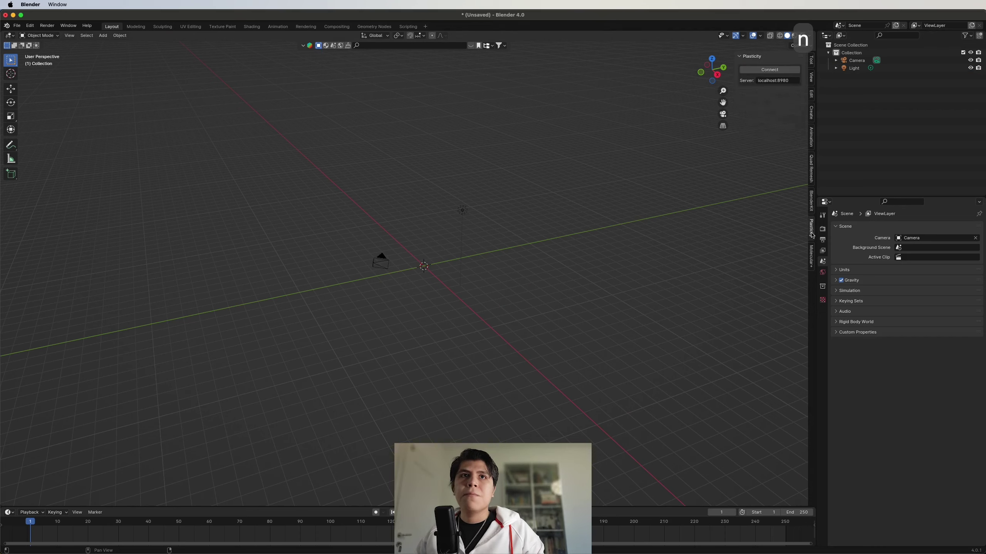
pyautogui.moveTo(469, 297); pyautogui.dragTo(667, 294, button='middle')
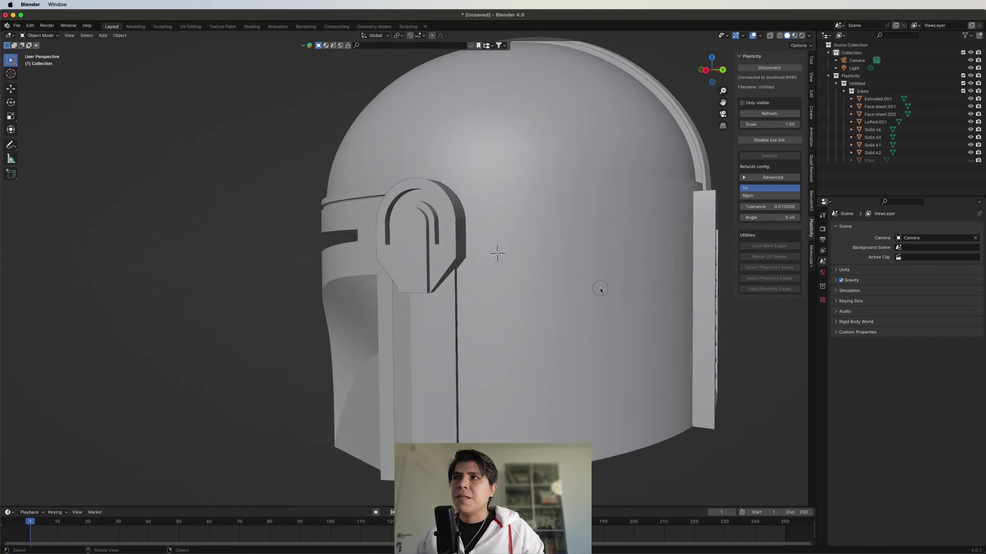
pyautogui.scroll(-5, 600, 288)
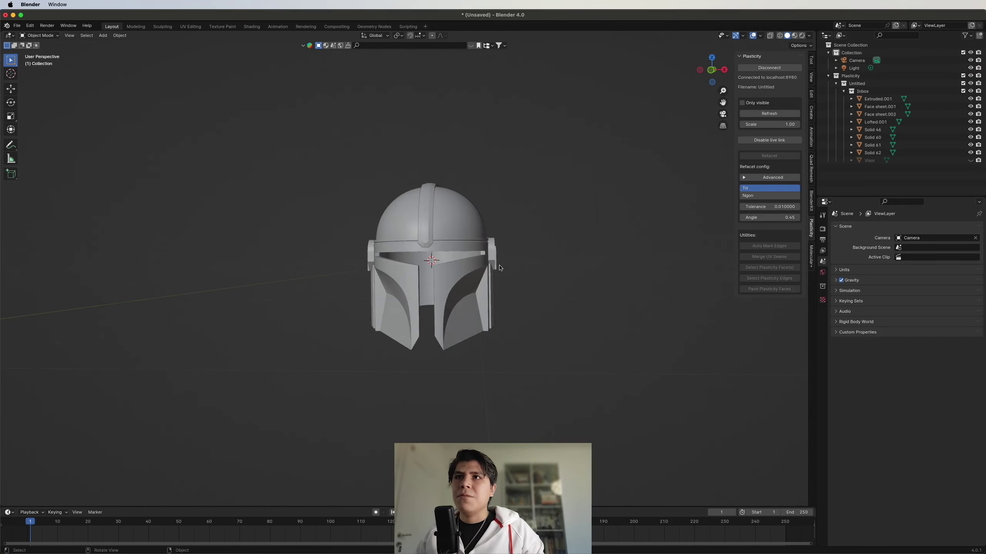
pyautogui.scroll(6, 482, 273)
pyautogui.scroll(-5, 482, 273)
# Switch to Plasticity, unhide the Visor sheet and the Empty 0 reference image, and go to the front view.
pyautogui.press('super+Tab')
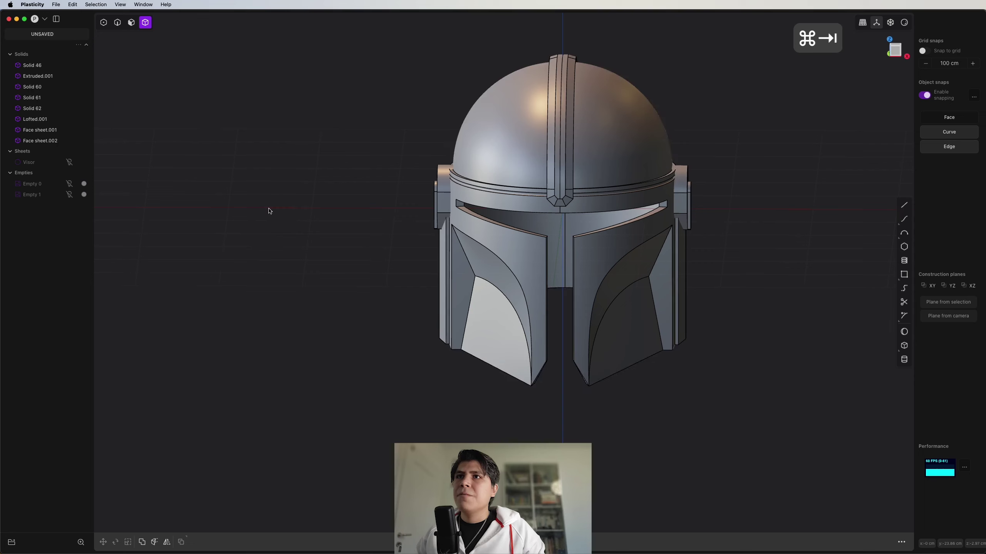
pyautogui.click(69, 165)
pyautogui.moveTo(434, 256); pyautogui.dragTo(516, 237, button='middle')
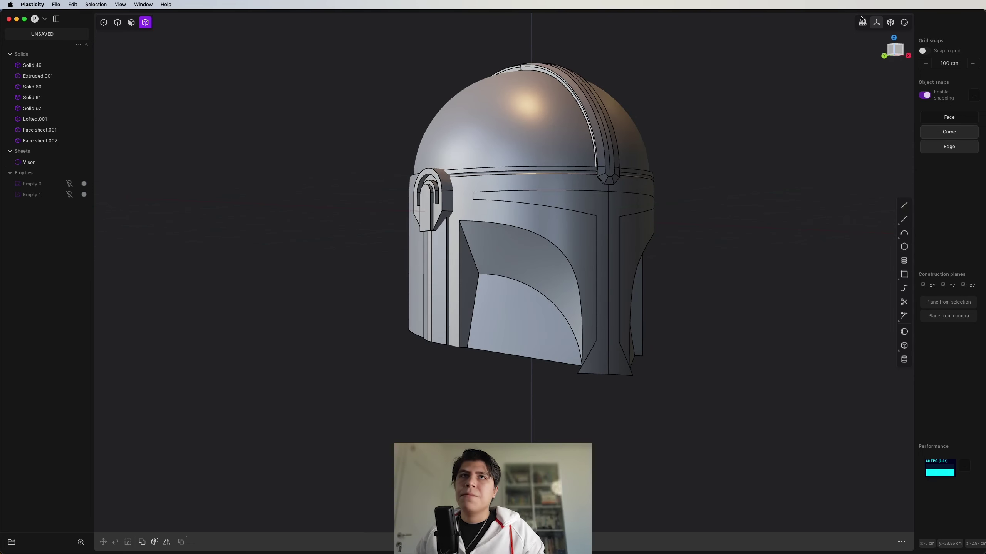
pyautogui.click(901, 55)
pyautogui.click(69, 183)
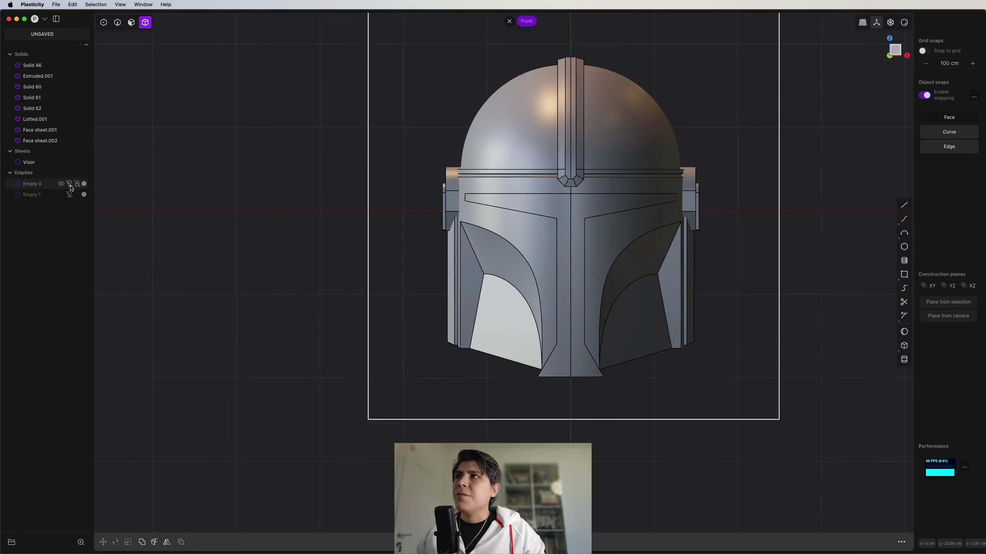
# Cut the visor sheet with a horizontal line between the two lower cheek corners, and delete the lower offcut and the line.
pyautogui.scroll(8, 578, 381)
pyautogui.hotkey('shift', 'a')
pyautogui.click(471, 344)
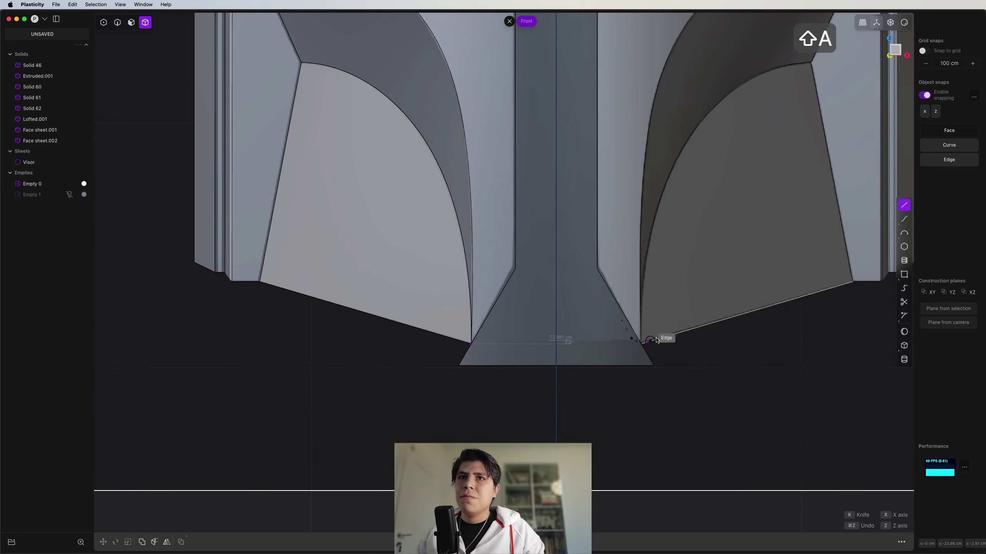
pyautogui.click(678, 344)
pyautogui.press('c')
pyautogui.click(625, 358)
pyautogui.click(622, 363)
pyautogui.press('x')
pyautogui.press('2')
pyautogui.click(670, 343)
pyautogui.press('x')
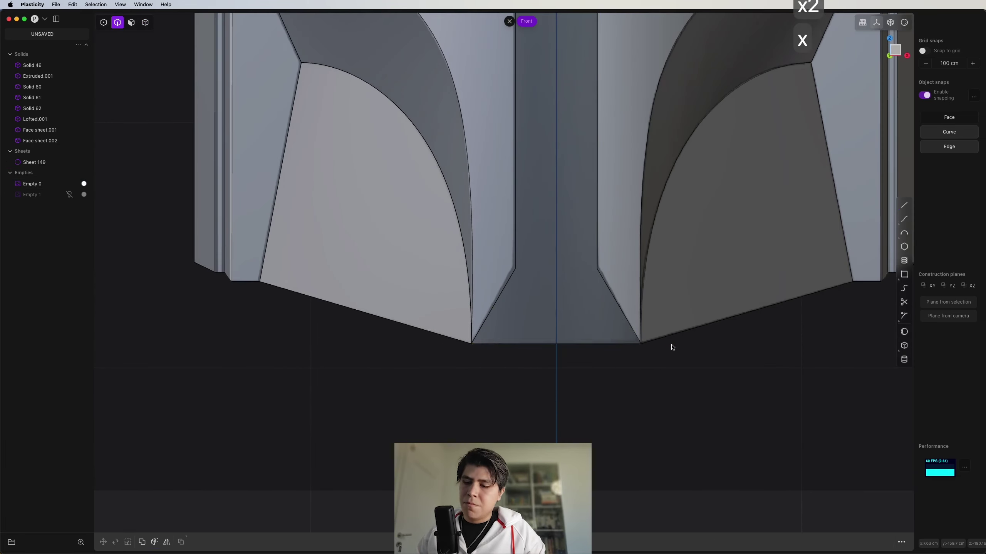
# Thicken the trimmed visor sheet inward by about 3.8 cm.
pyautogui.moveTo(671, 345); pyautogui.dragTo(548, 321, button='middle')
pyautogui.press('4')
pyautogui.click(552, 335)
pyautogui.scroll(-3, 532, 342)
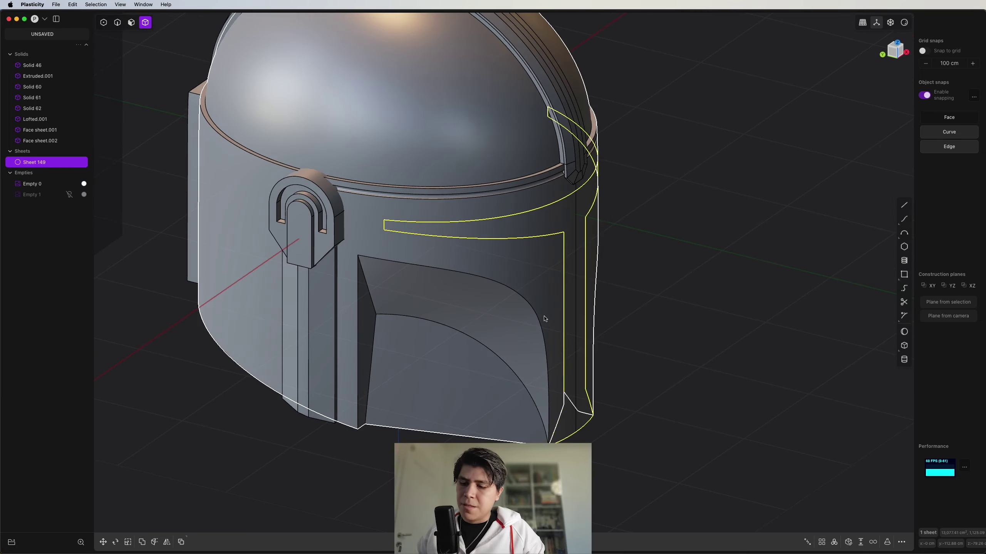
pyautogui.press('o')
pyautogui.moveTo(596, 444); pyautogui.dragTo(593, 442)
pyautogui.moveTo(615, 365); pyautogui.dragTo(643, 175, button='middle')
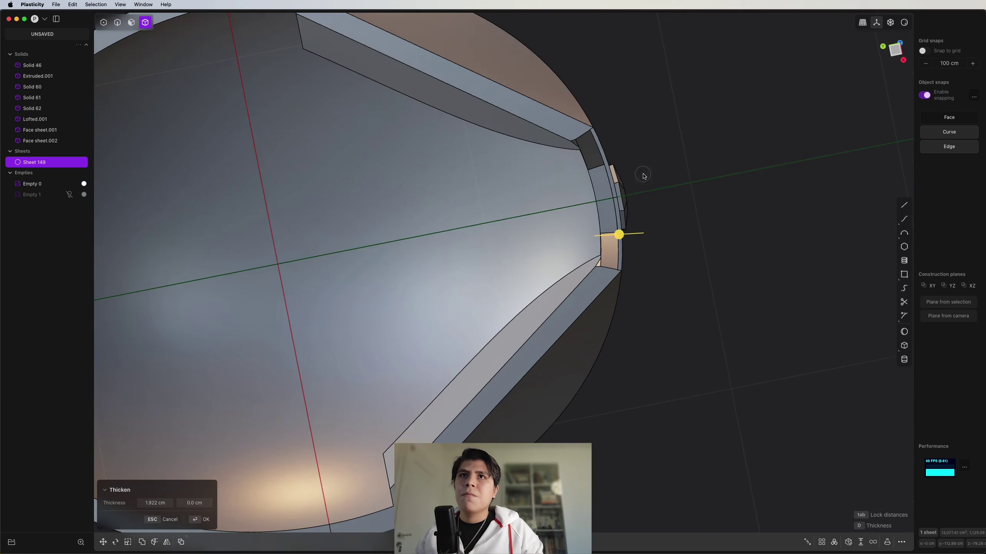
pyautogui.moveTo(619, 234); pyautogui.dragTo(616, 234)
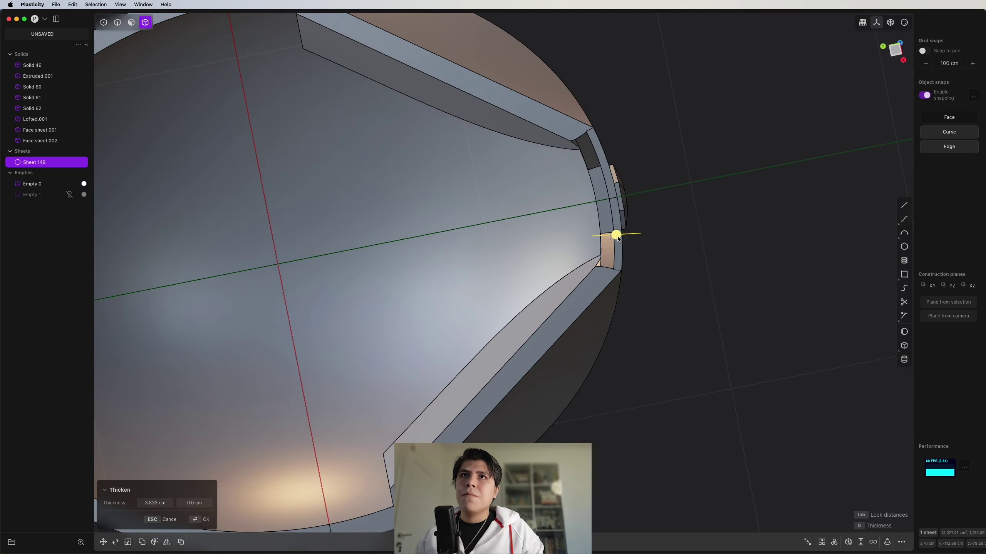
pyautogui.rightClick(616, 234)
# Offset the visor solid's two outer front faces inward by about 2 cm so it sits recessed in the helmet.
pyautogui.moveTo(620, 210); pyautogui.dragTo(627, 227, button='middle')
pyautogui.press('3')
pyautogui.click(596, 174)
pyautogui.keyDown('shift'); pyautogui.click(606, 207); pyautogui.keyUp('shift')
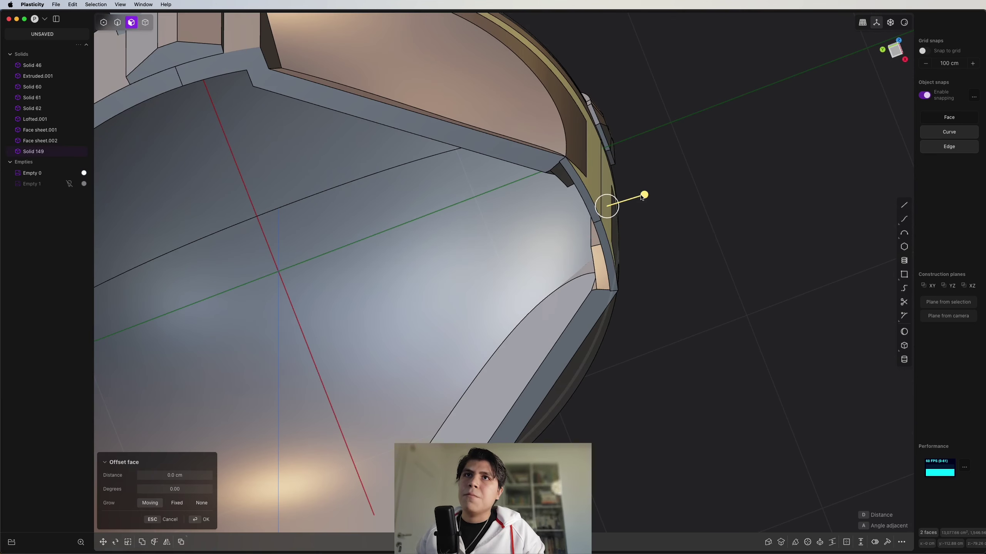
pyautogui.moveTo(643, 196); pyautogui.dragTo(638, 200)
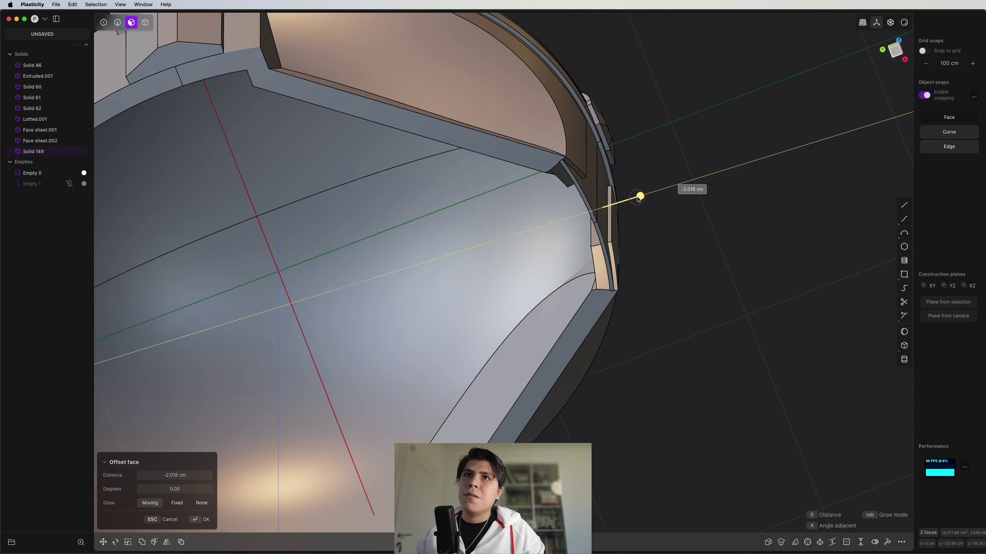
pyautogui.scroll(-3, 637, 199)
pyautogui.moveTo(638, 198); pyautogui.dragTo(653, 339, button='middle')
pyautogui.rightClick(654, 243)
pyautogui.press('Escape')
# Switch to Blender and preview the updated helmet in rendered shading, using the Cycles engine with GPU Compute.
pyautogui.scroll(-3, 729, 198)
pyautogui.press('super+Tab')
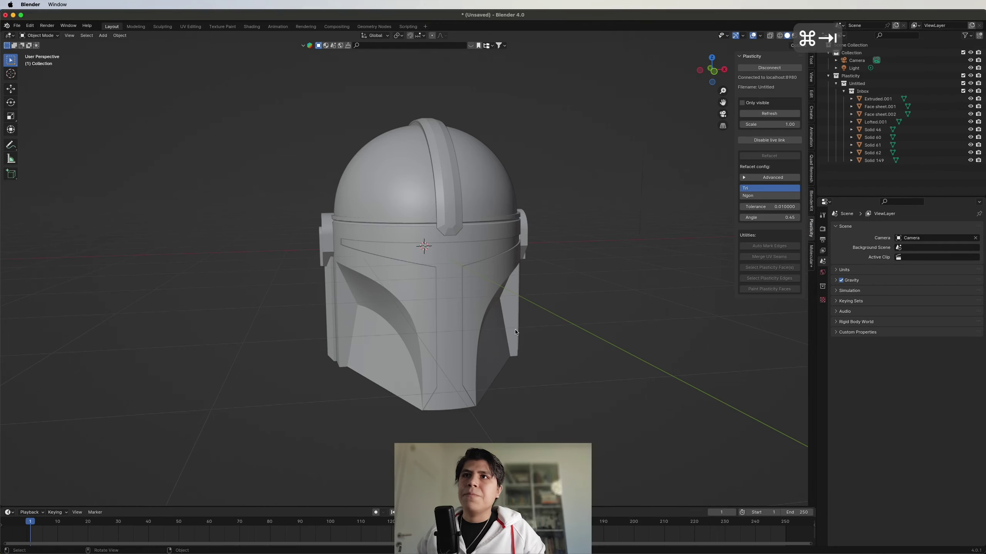
pyautogui.moveTo(515, 332)
pyautogui.mouseDown(button='middle')
pyautogui.moveTo(384, 335)
pyautogui.moveTo(551, 333)
pyautogui.moveTo(500, 326)
pyautogui.mouseUp(button='middle')
pyautogui.scroll(2, 551, 332)
pyautogui.scroll(-1, 551, 333)
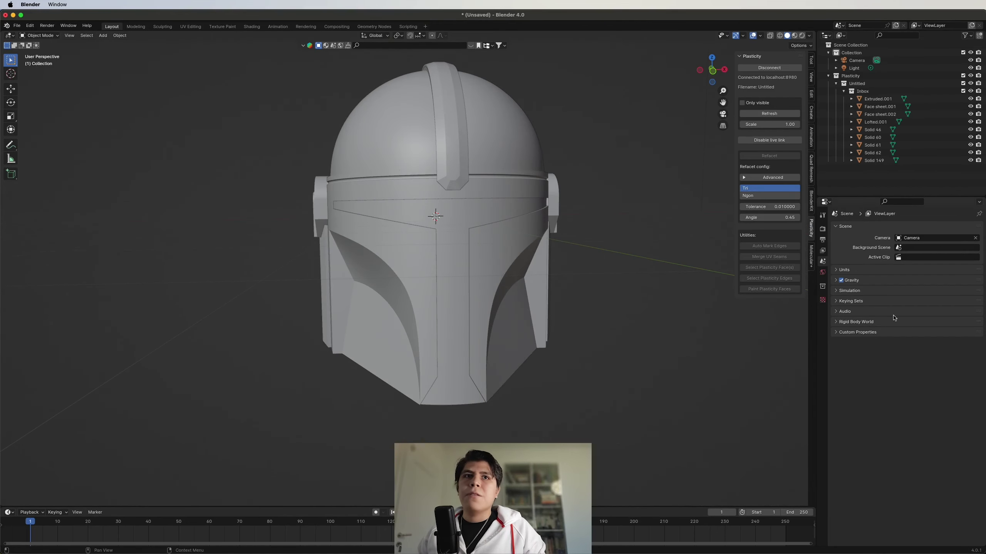
pyautogui.click(522, 241)
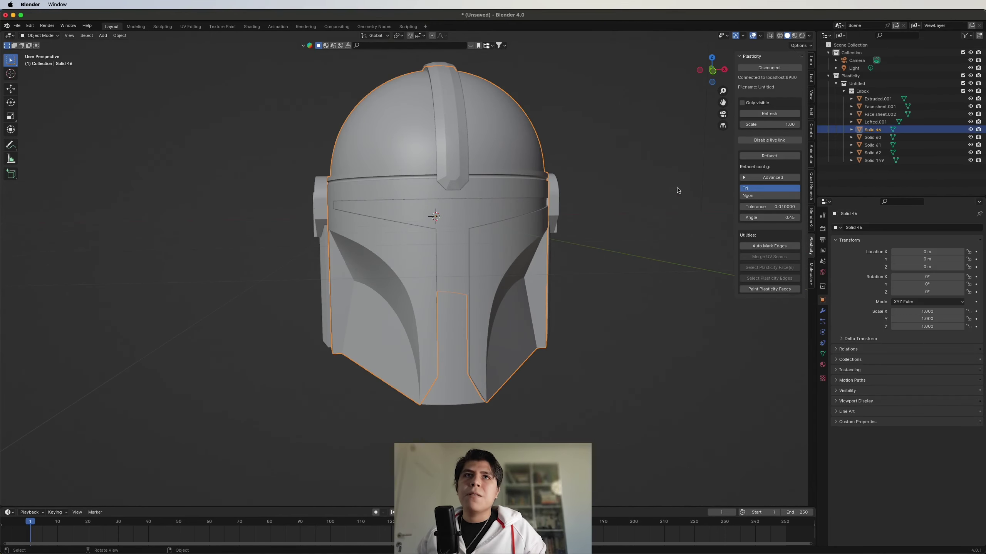
pyautogui.click(802, 36)
pyautogui.click(822, 229)
pyautogui.moveTo(637, 271); pyautogui.dragTo(632, 275, button='middle')
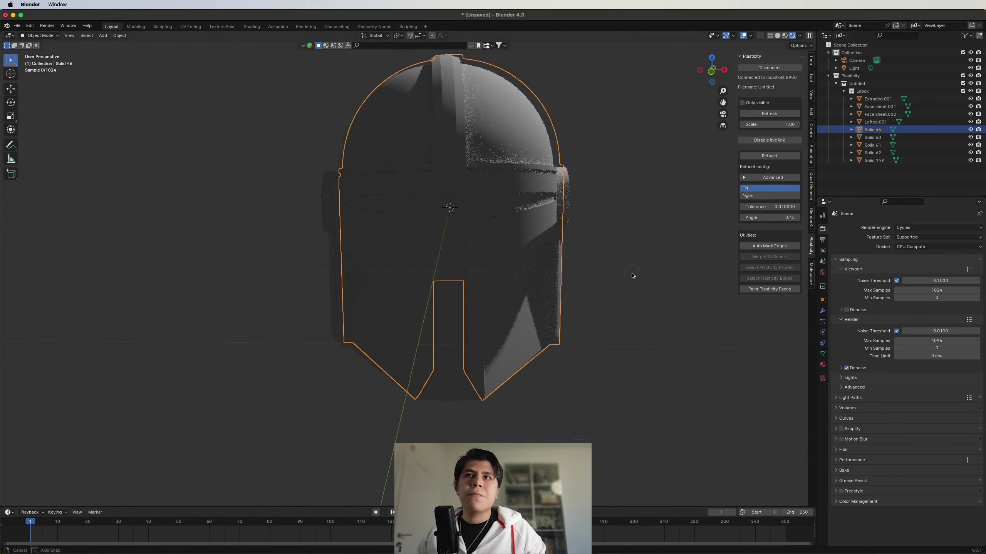
# Switch to Plasticity, draw an L-shaped backdrop profile behind and below the helmet in the right view, and extrude it into a sheet.
pyautogui.press('super+Tab')
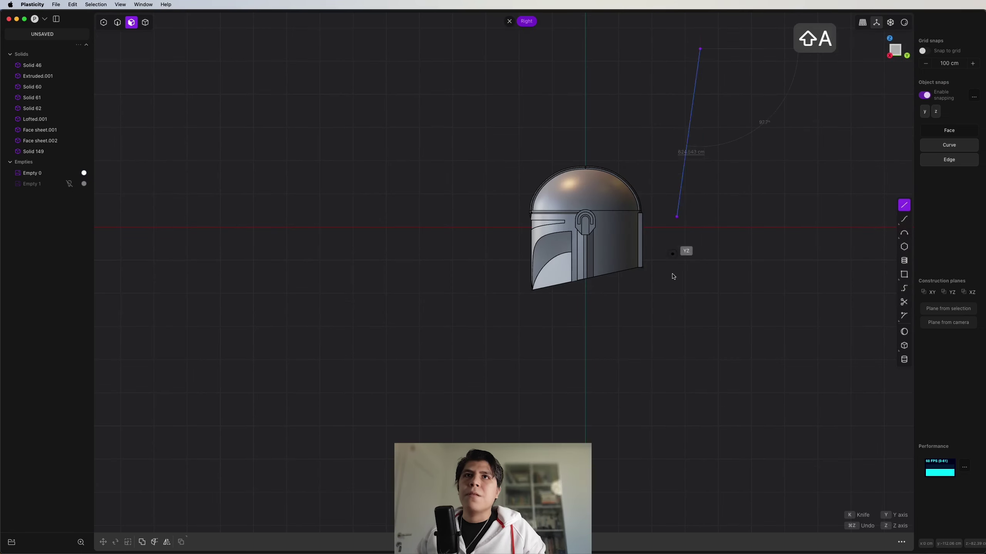
pyautogui.moveTo(682, 248)
pyautogui.mouseDown(button='middle')
pyautogui.moveTo(413, 346)
pyautogui.moveTo(446, 210)
pyautogui.mouseUp(button='middle')
pyautogui.press('2')
pyautogui.press('e')
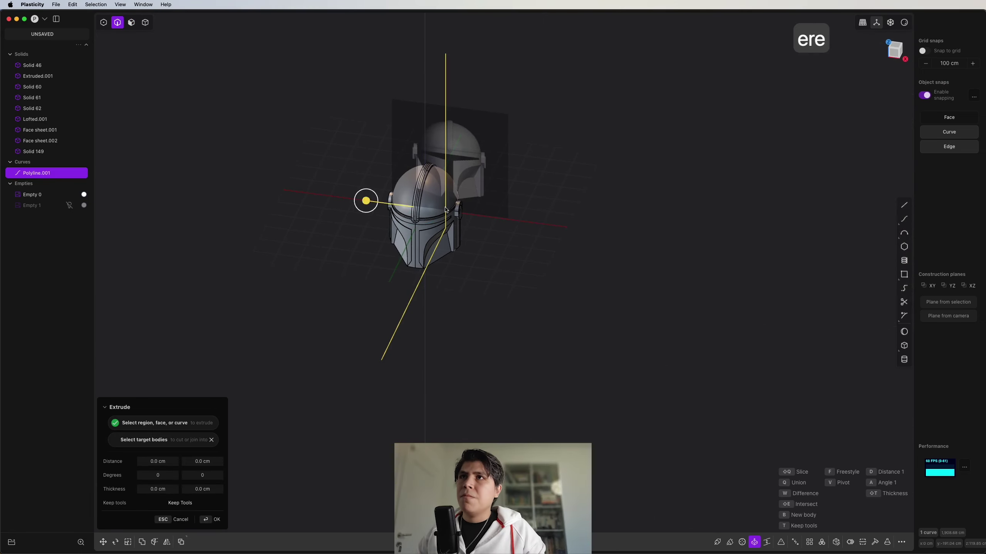
pyautogui.click(744, 260)
# Move the extruded backdrop sideways to centre it behind the helmet and fillet its bend into a smooth curve.
pyautogui.press('4')
pyautogui.click(660, 256)
pyautogui.press('g')
pyautogui.click(486, 237)
pyautogui.press('2')
pyautogui.click(574, 248)
# Switch to Blender and, in the front view, add an area light, raise it above the helmet along Z and scale it up.
pyautogui.press('super+Tab')
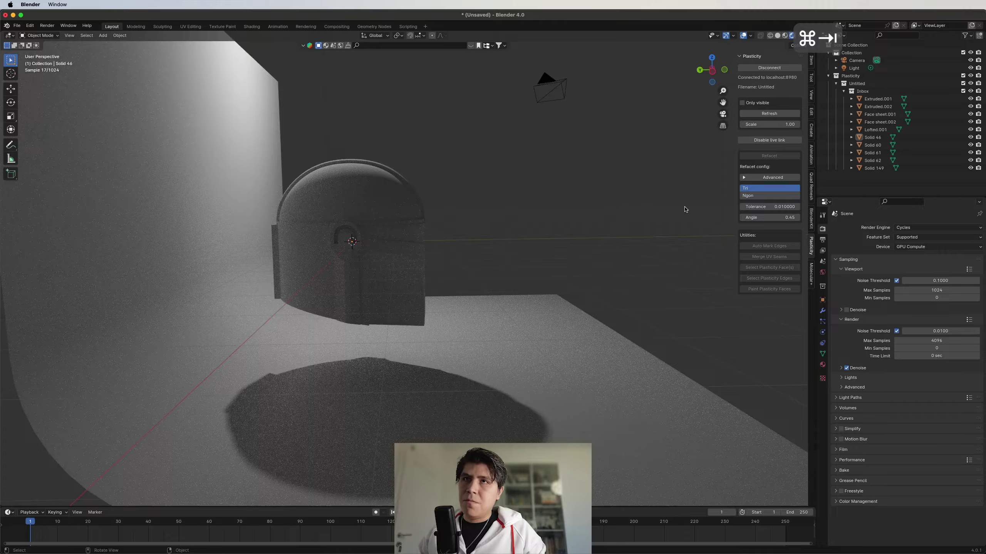
pyautogui.moveTo(684, 210); pyautogui.dragTo(551, 209, button='middle')
pyautogui.click(711, 70)
pyautogui.hotkey('shift', 'a')
pyautogui.moveTo(404, 419)
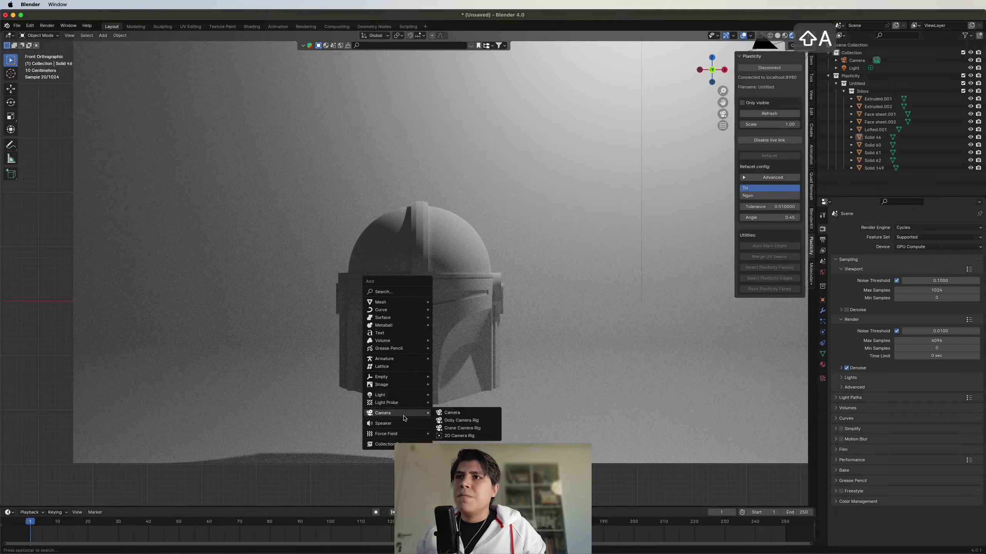
pyautogui.moveTo(405, 395)
pyautogui.click(458, 420)
pyautogui.press('g')
pyautogui.press('z')
pyautogui.click(464, 178)
pyautogui.press('s')
pyautogui.click(548, 211)
# Add a second area light, place it beside the helmet on the viewer's left and rotate it to face the helmet.
pyautogui.hotkey('shift', 'a')
pyautogui.moveTo(547, 211)
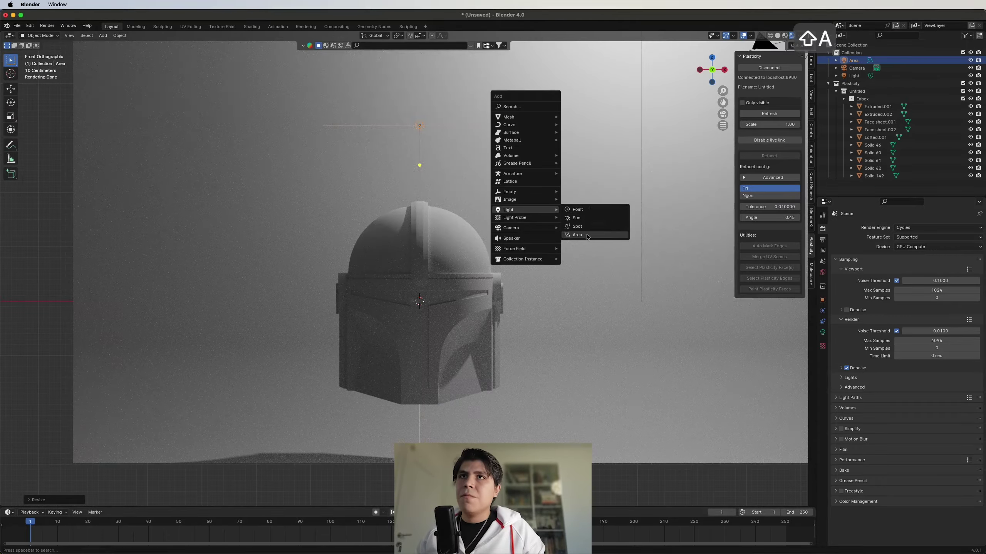
pyautogui.click(586, 236)
pyautogui.press('g')
pyautogui.click(241, 329)
pyautogui.press('r')
pyautogui.click(277, 304)
# Give the helmet shell a new material named metal with Metallic 1.000, Roughness 0.302 and a grey base color of about 0.717 value.
pyautogui.scroll(2, 401, 356)
pyautogui.click(402, 355)
pyautogui.click(822, 364)
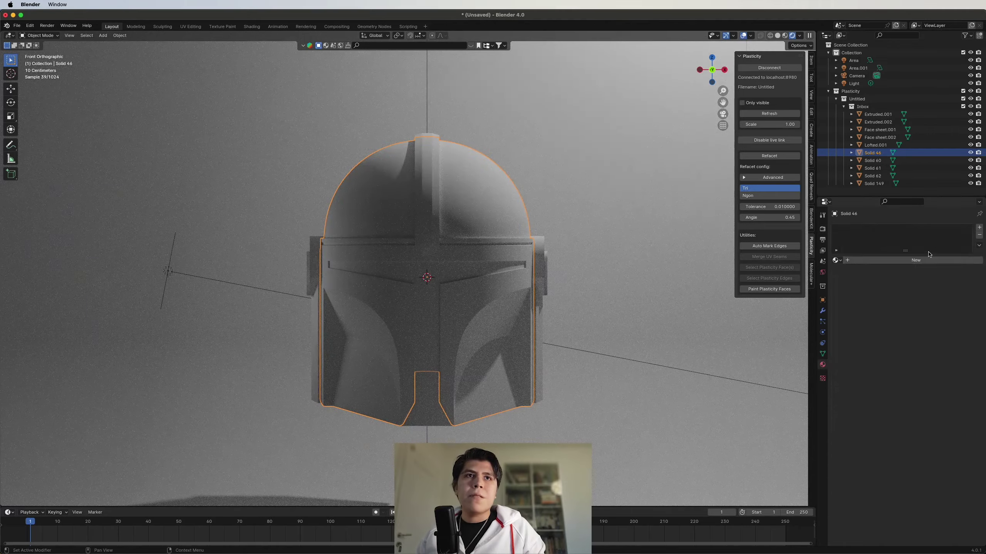
pyautogui.click(925, 260)
pyautogui.click(900, 260)
pyautogui.write('metal')
pyautogui.press('Return')
pyautogui.moveTo(905, 318)
pyautogui.mouseDown()
pyautogui.moveTo(972, 318)
pyautogui.moveTo(920, 328)
pyautogui.mouseUp()
pyautogui.scroll(1, 594, 324)
pyautogui.click(934, 309)
pyautogui.moveTo(965, 194); pyautogui.dragTo(965, 196)
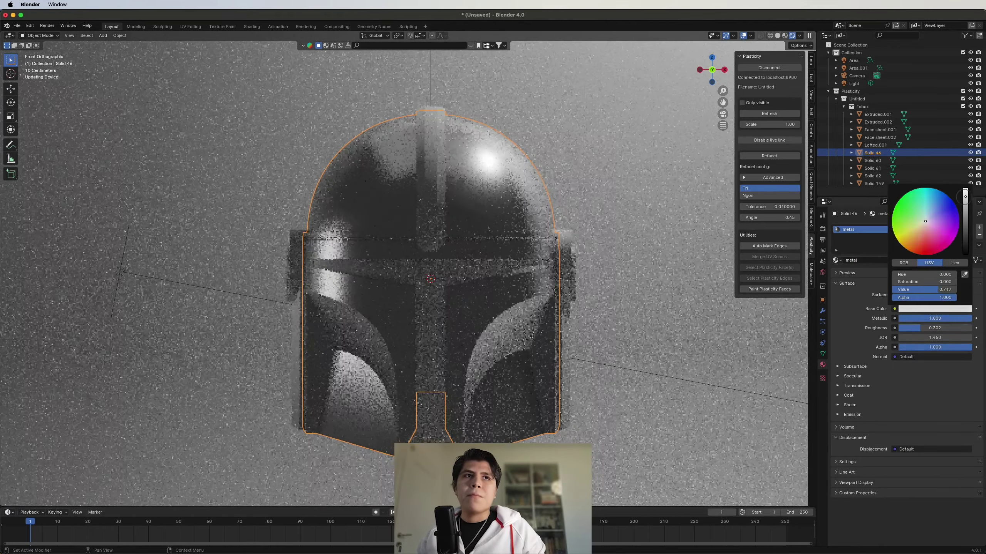
# Give the visor a new material with a black base color and a Roughness of 0.094.
pyautogui.keyDown('shift'); pyautogui.moveTo(655, 341); pyautogui.dragTo(663, 320, button='middle'); pyautogui.keyUp('shift')
pyautogui.click(508, 245)
pyautogui.click(861, 261)
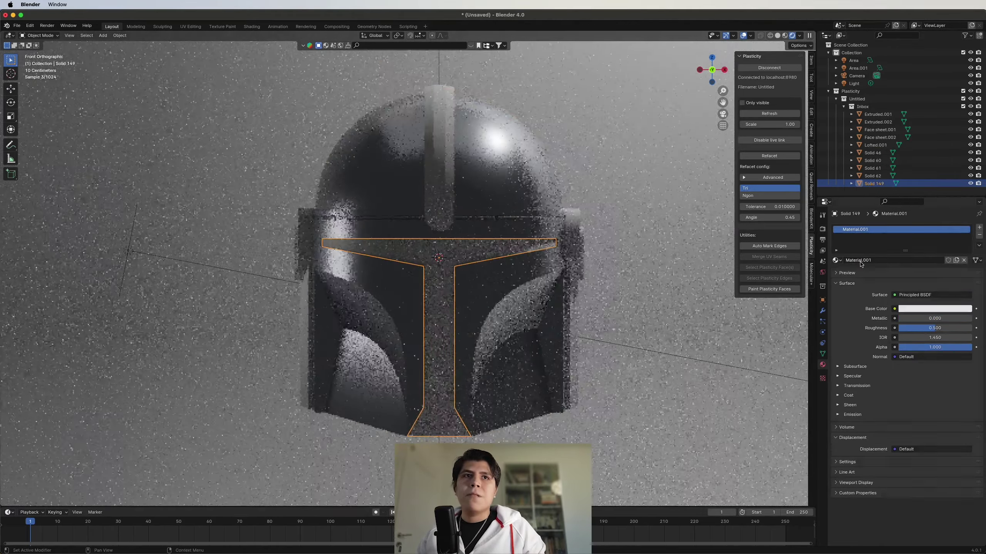
pyautogui.click(934, 309)
pyautogui.moveTo(965, 194); pyautogui.dragTo(966, 257)
pyautogui.scroll(1, 594, 324)
pyautogui.moveTo(933, 328); pyautogui.dragTo(903, 328)
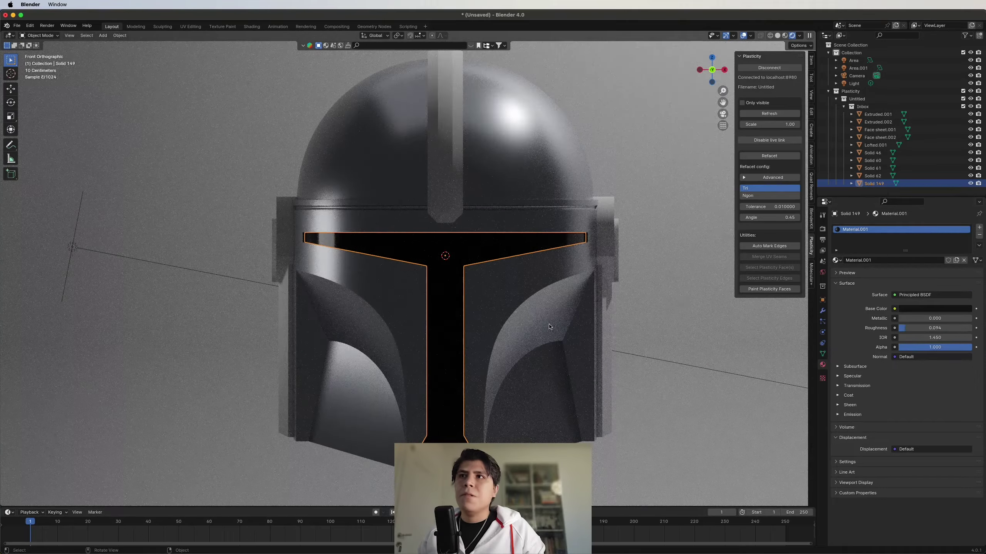
# Select the crest strip, ear pieces, side trims and slatted rear panel, and link the shell's metal material to them.
pyautogui.click(641, 327)
pyautogui.moveTo(640, 326); pyautogui.dragTo(508, 303, button='middle')
pyautogui.click(508, 303)
pyautogui.scroll(1, 508, 272)
pyautogui.keyDown('shift'); pyautogui.click(357, 101); pyautogui.keyUp('shift')
pyautogui.moveTo(357, 233); pyautogui.dragTo(543, 249, button='middle')
pyautogui.keyDown('shift'); pyautogui.click(318, 388); pyautogui.keyUp('shift')
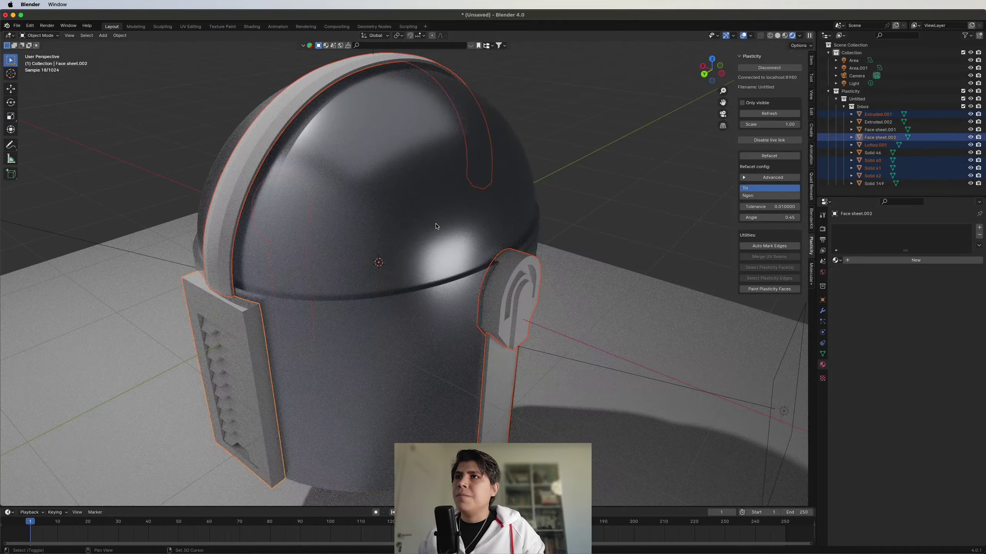
pyautogui.press('super+l')
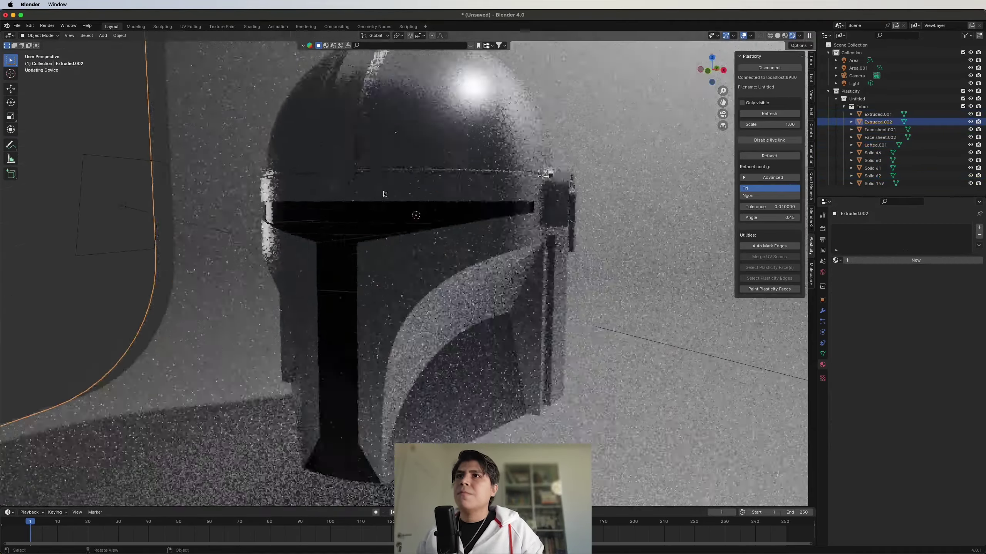